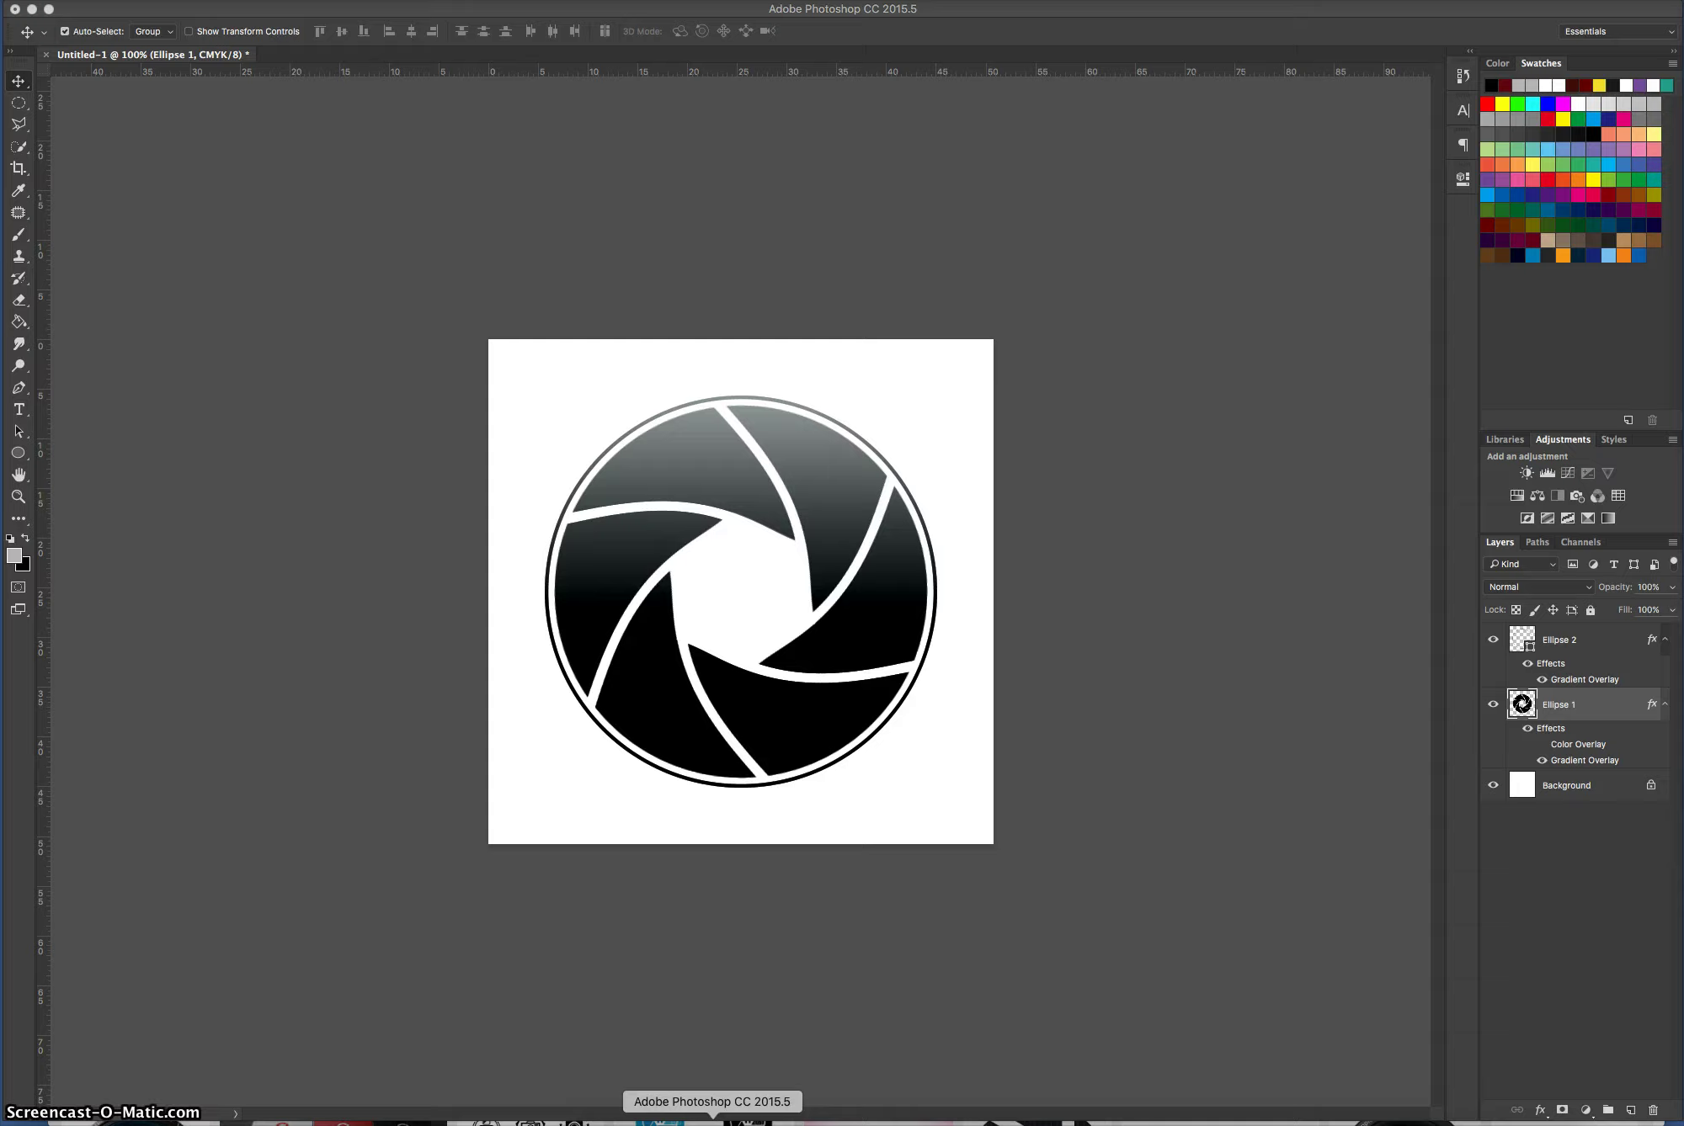
# Review the aperture logo reference images in the browser, then return to Photoshop.
pyautogui.click(648, 1120)
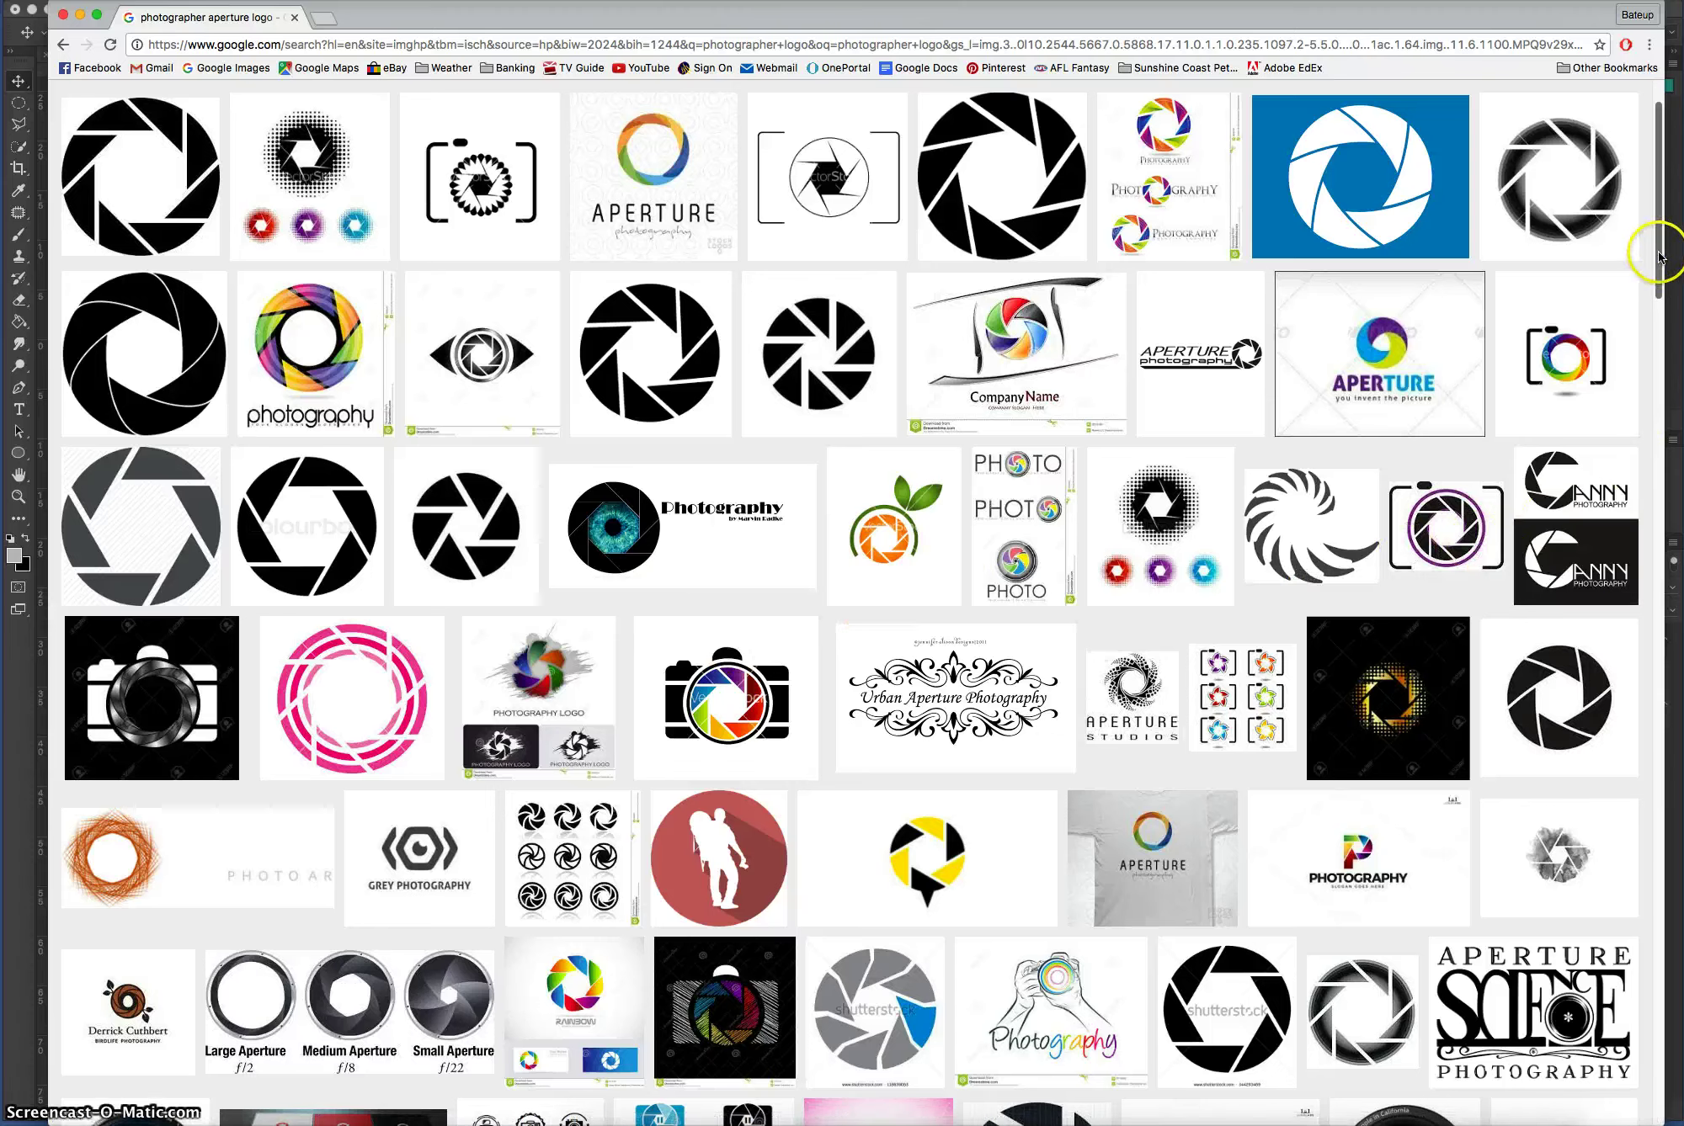
pyautogui.moveTo(1659, 257); pyautogui.dragTo(1658, 330)
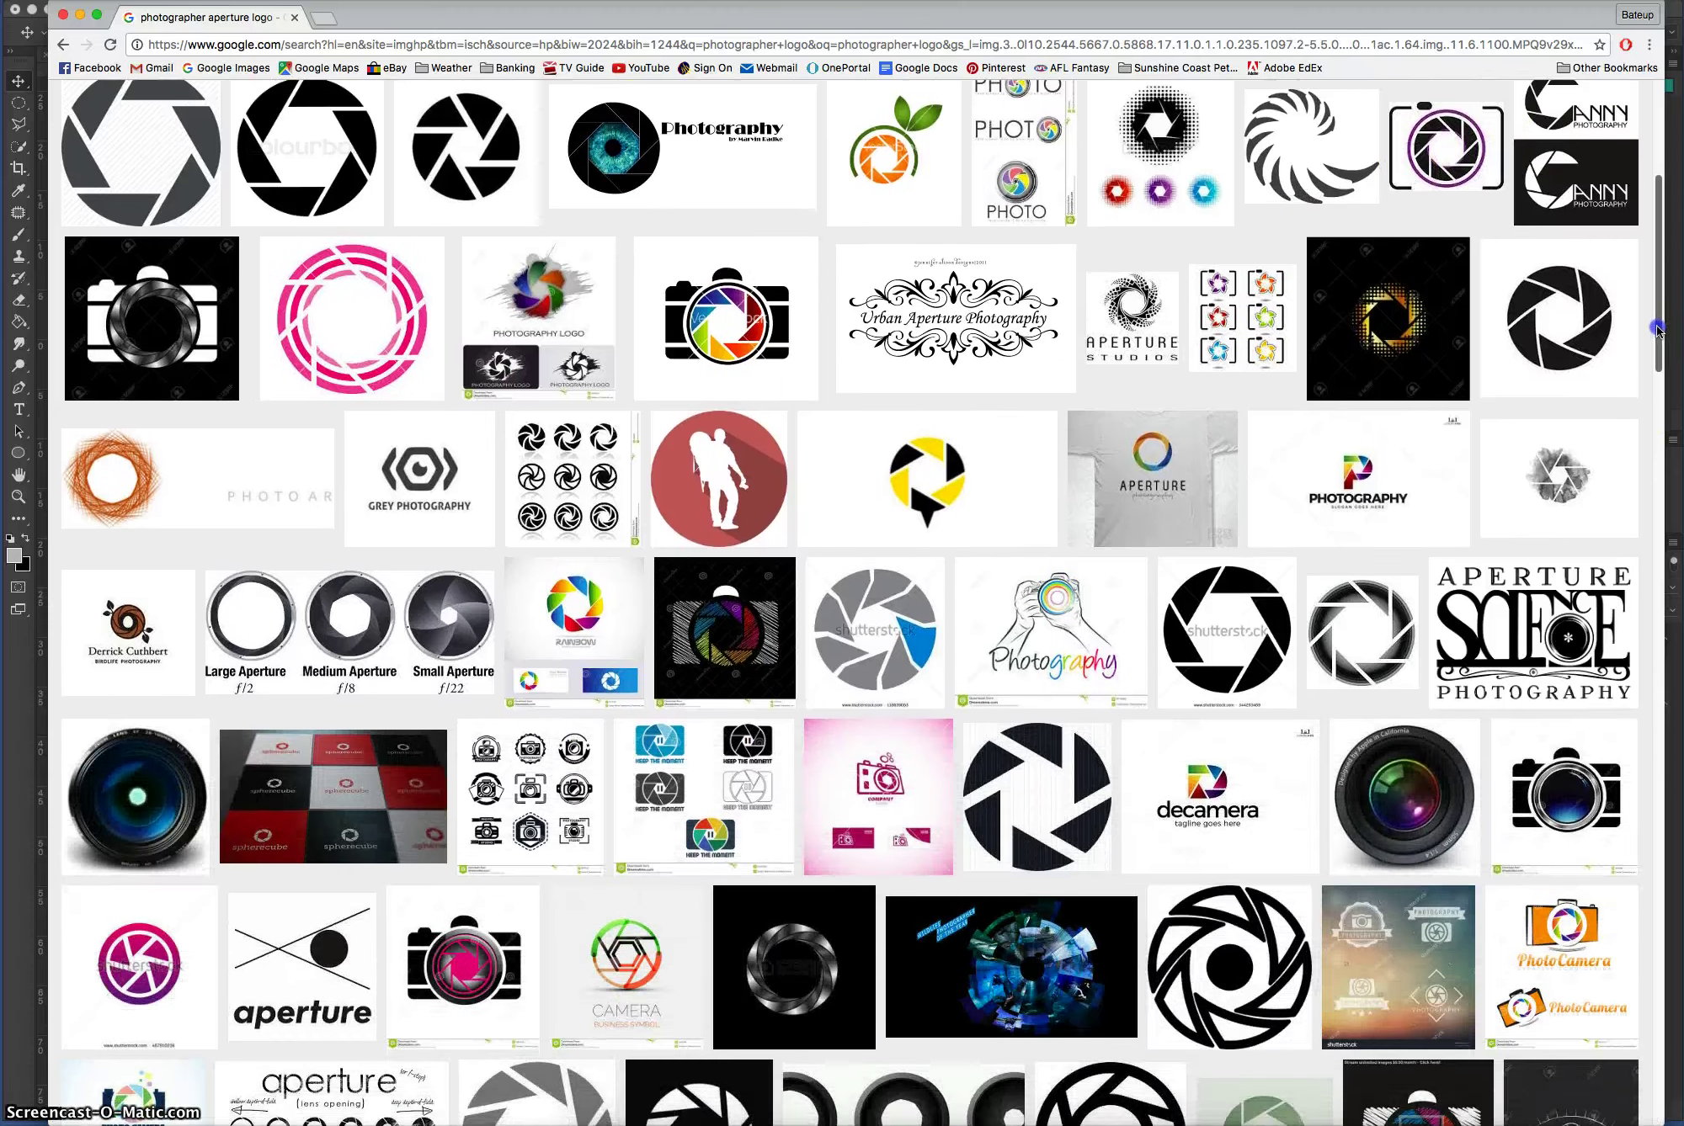
pyautogui.scroll(3, 1655, 329)
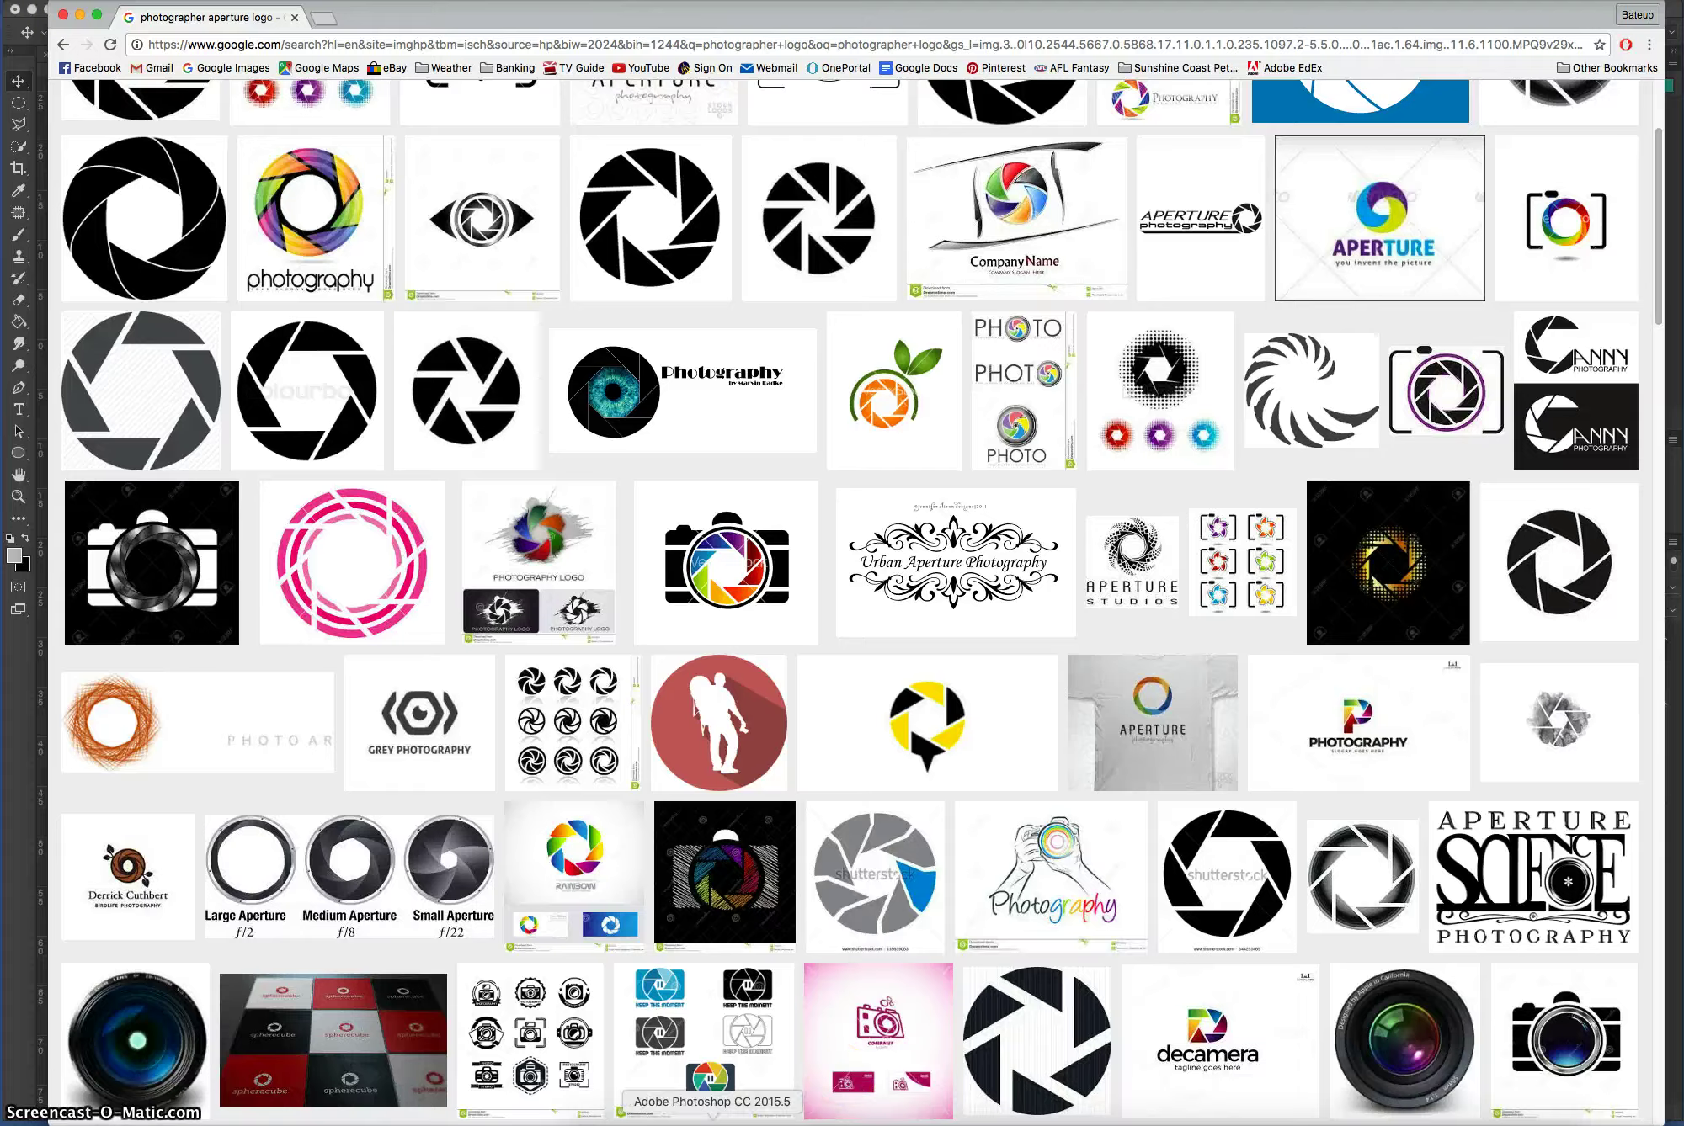
pyautogui.click(712, 1118)
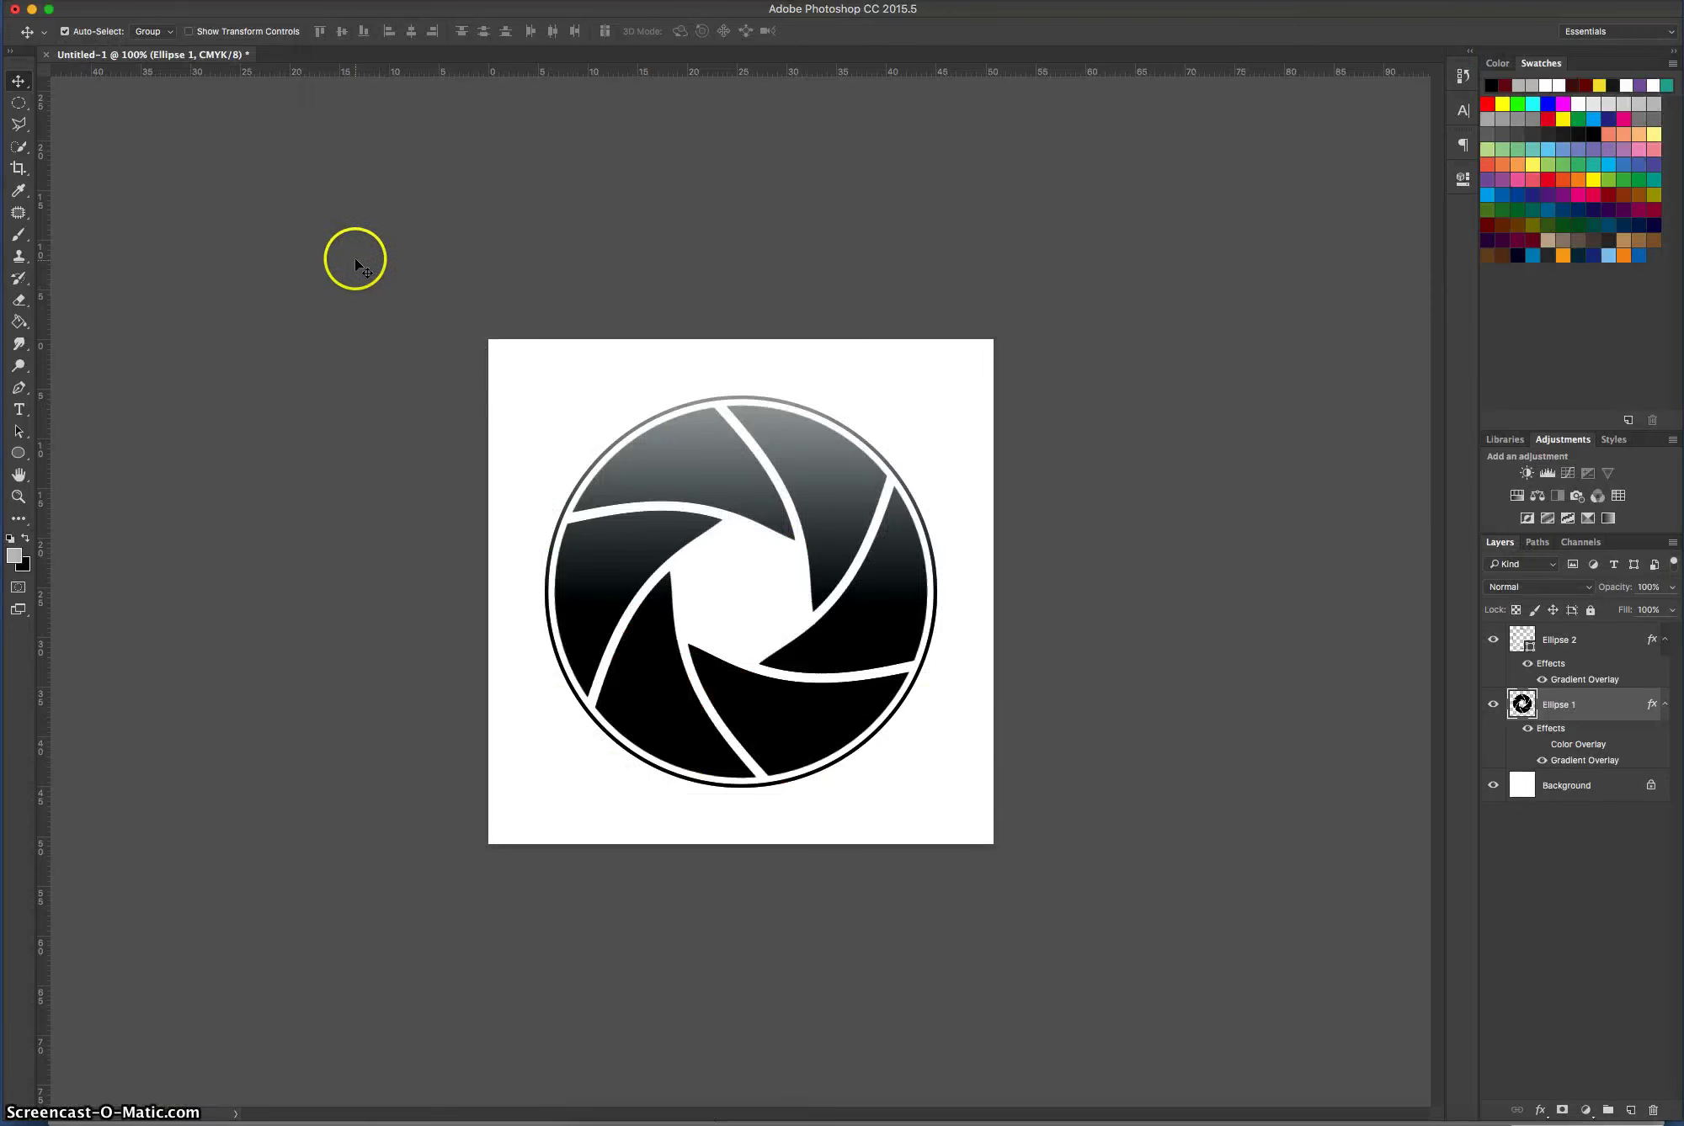
# Create an 800 × 800 px, 300 ppi CMYK Color document with a White background.
pyautogui.click(145, 6)
pyautogui.click(557, 196)
pyautogui.doubleClick(686, 307)
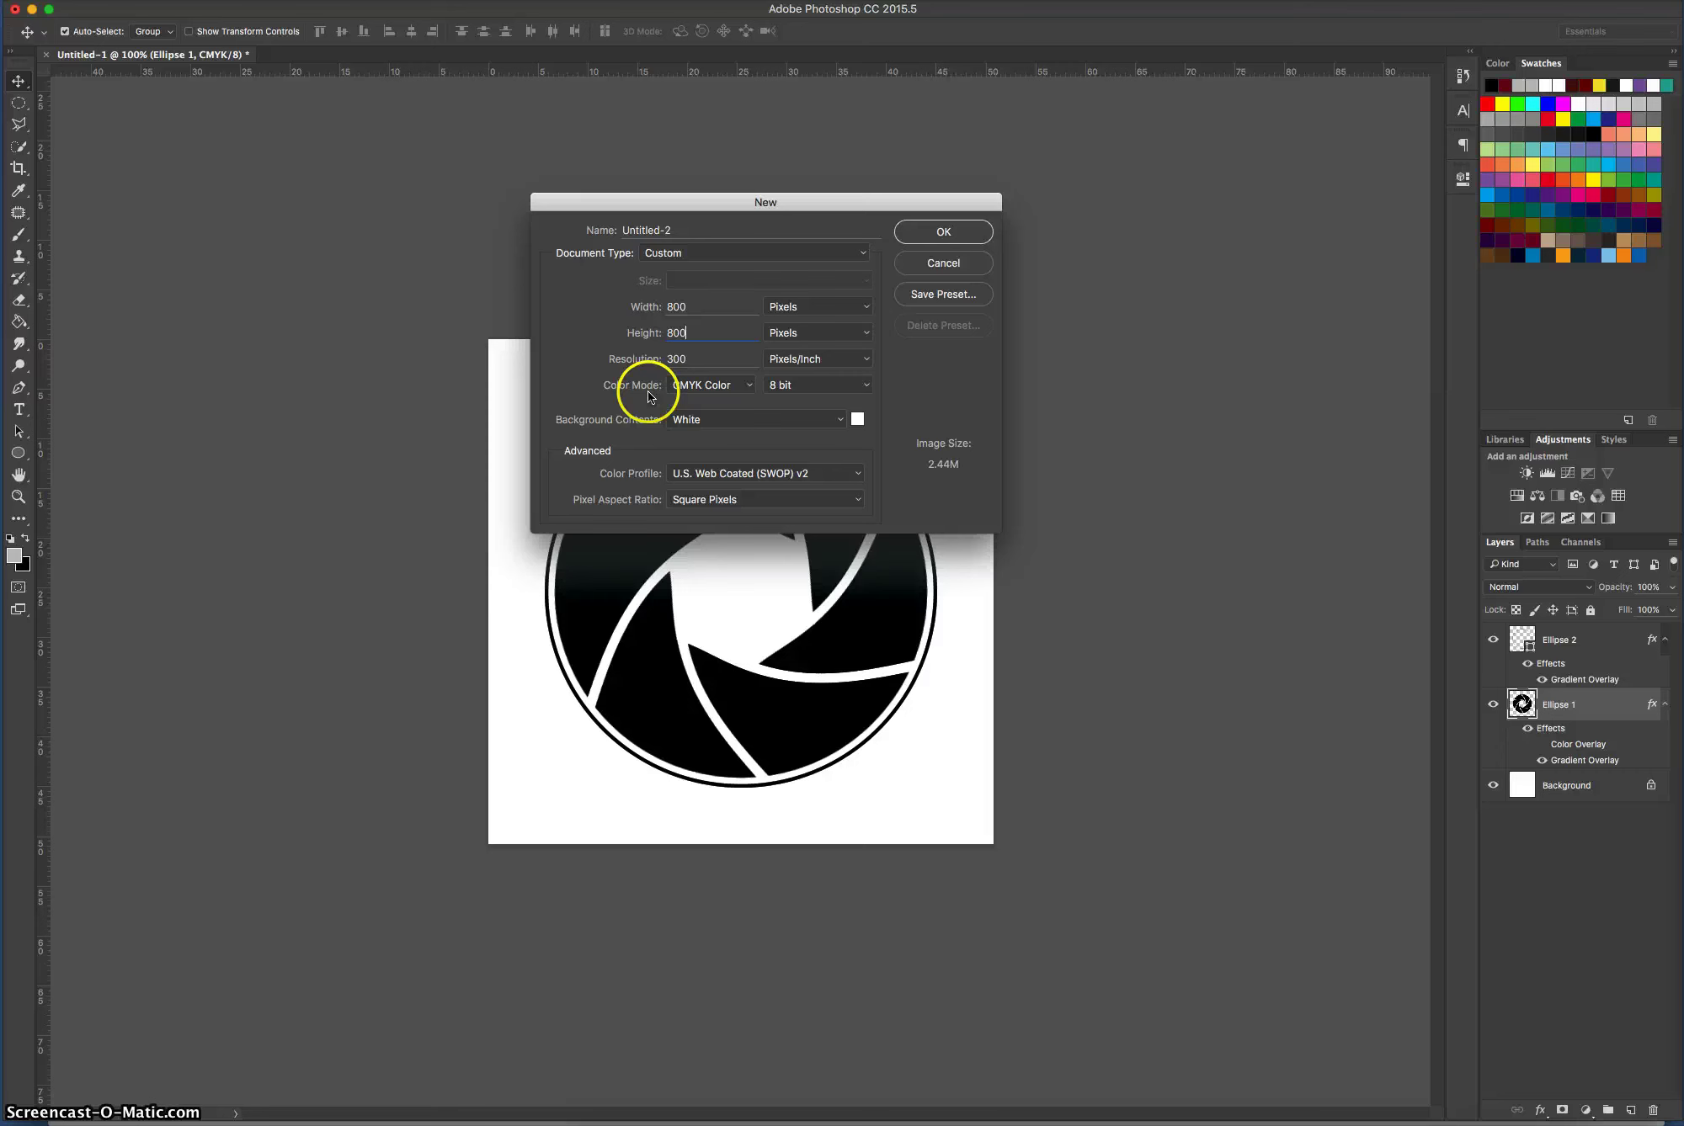
pyautogui.click(724, 390)
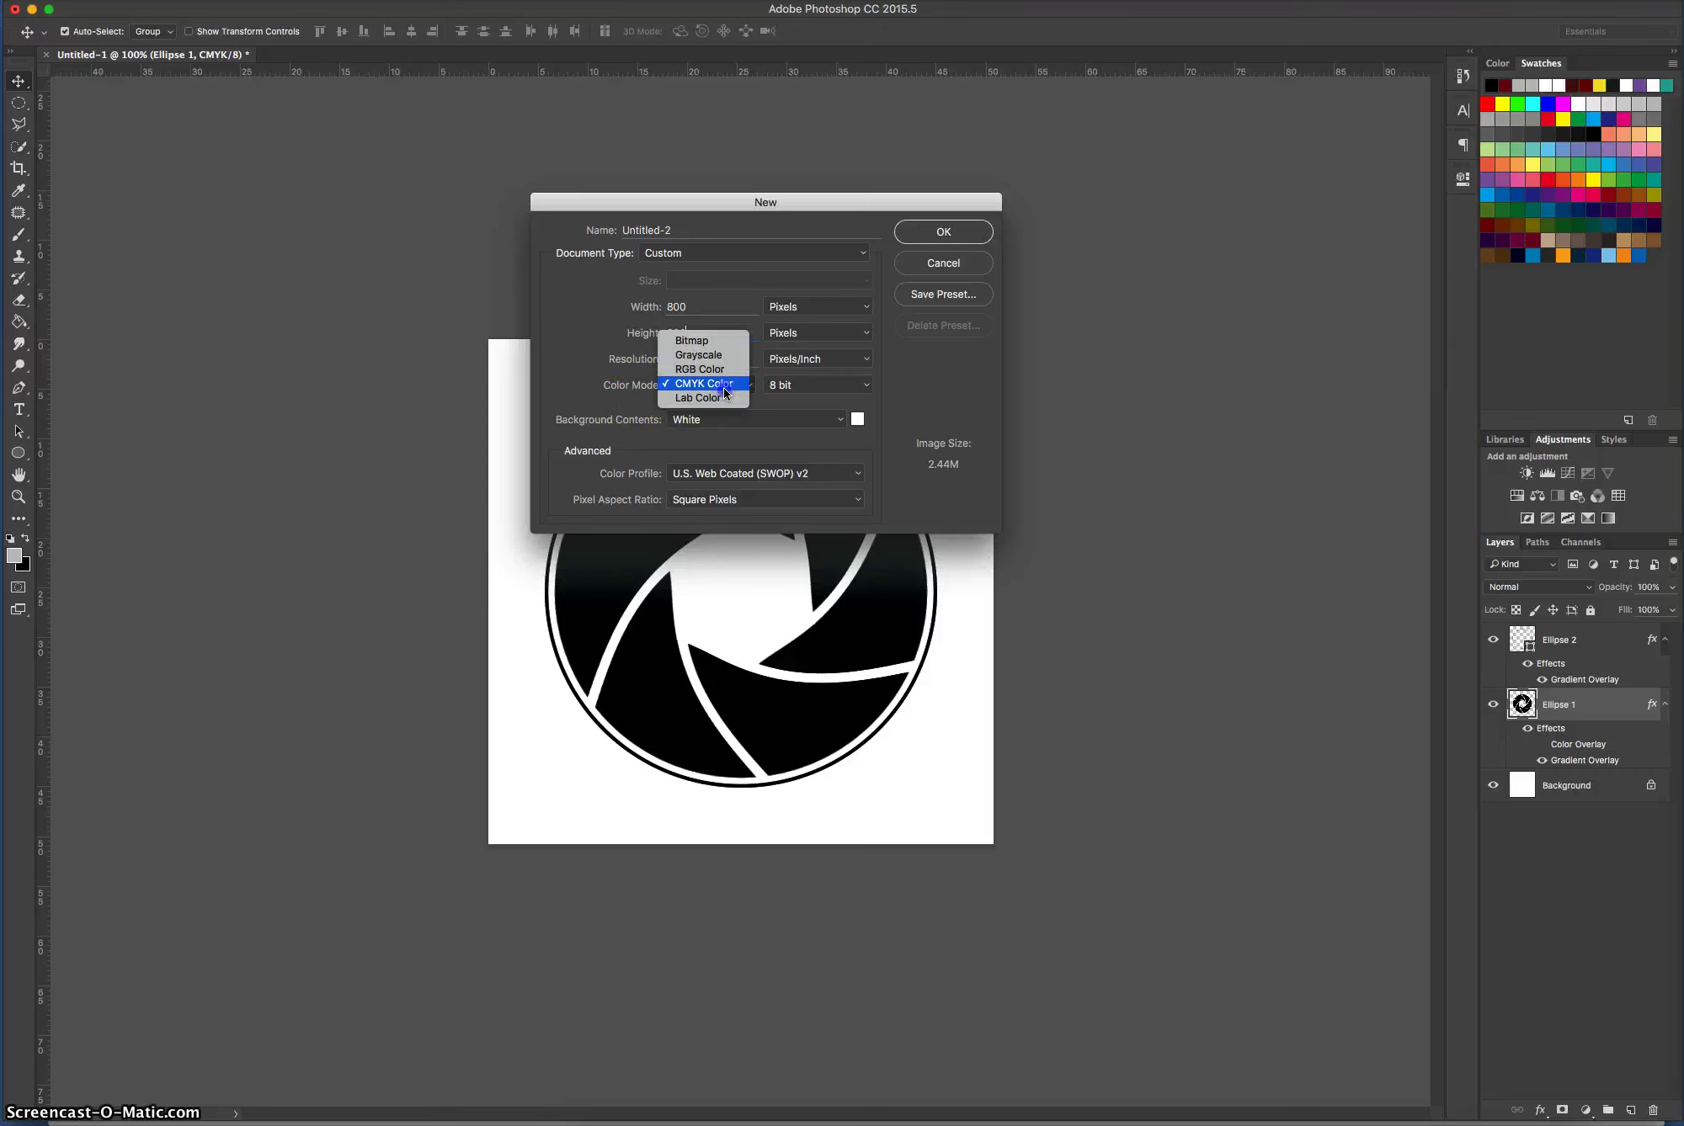
pyautogui.click(725, 389)
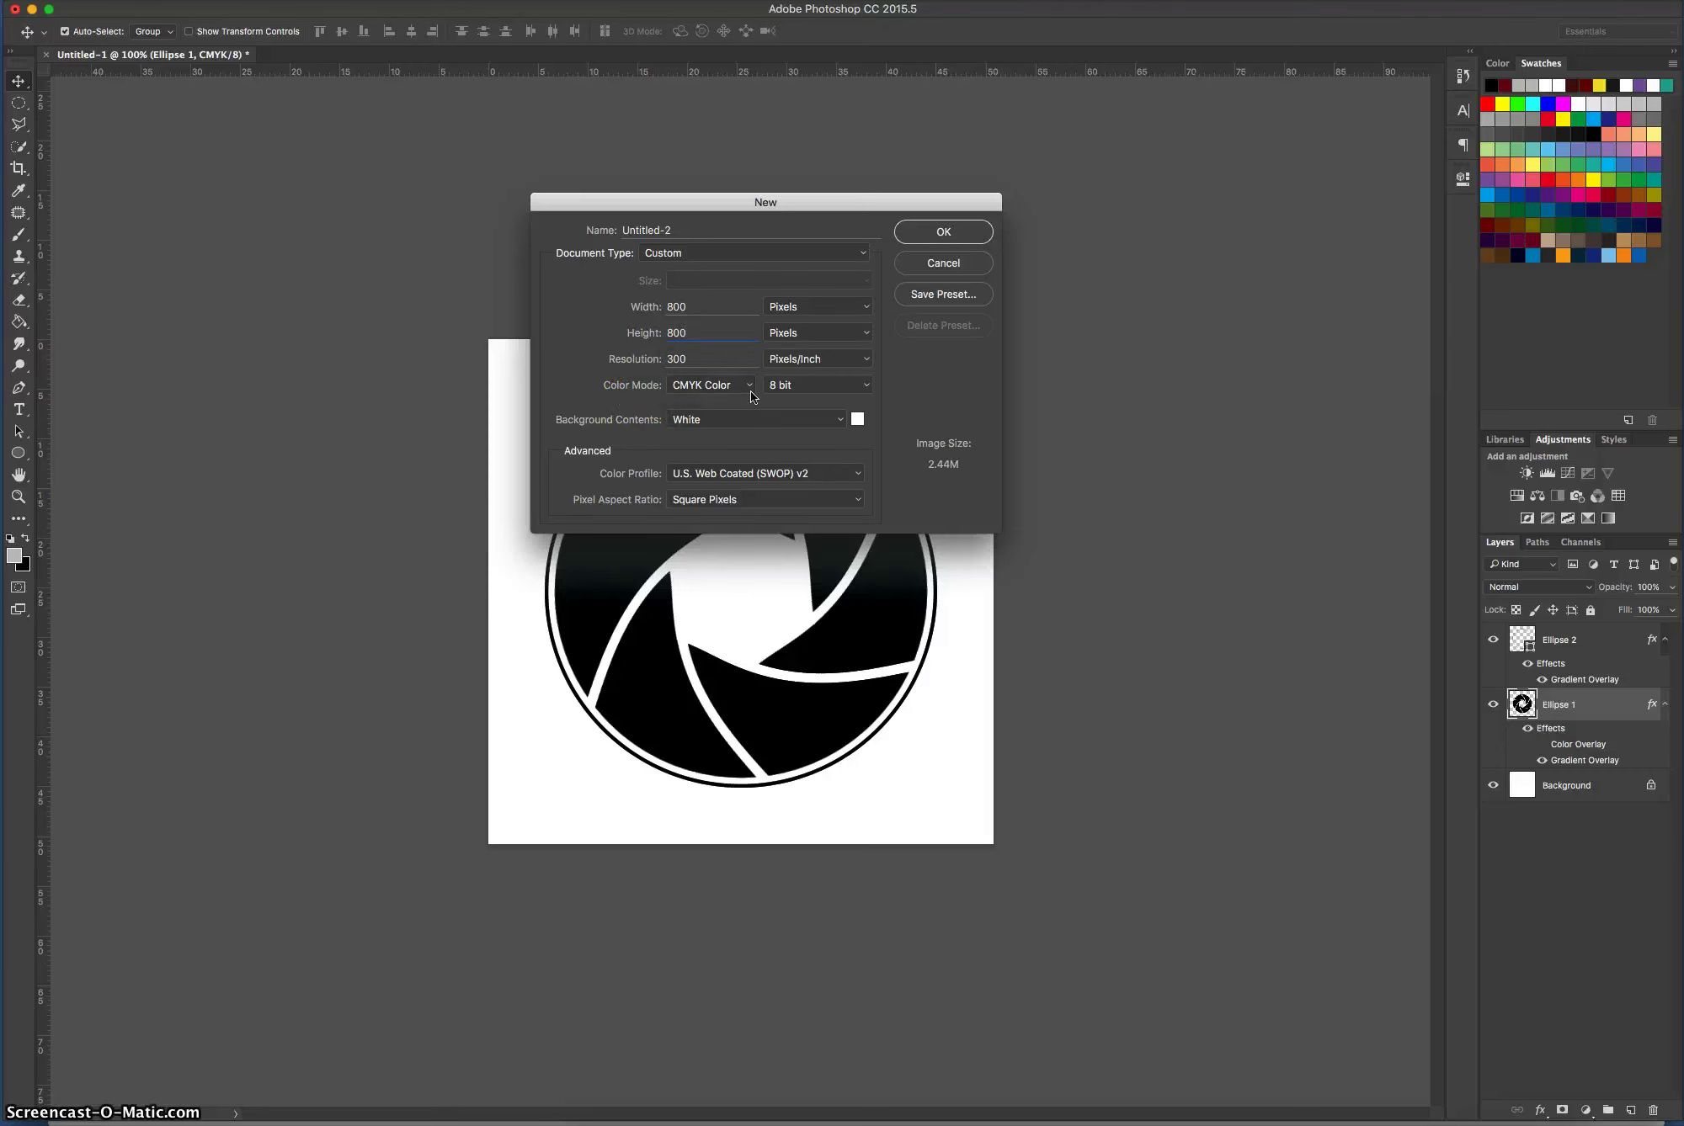
pyautogui.click(935, 236)
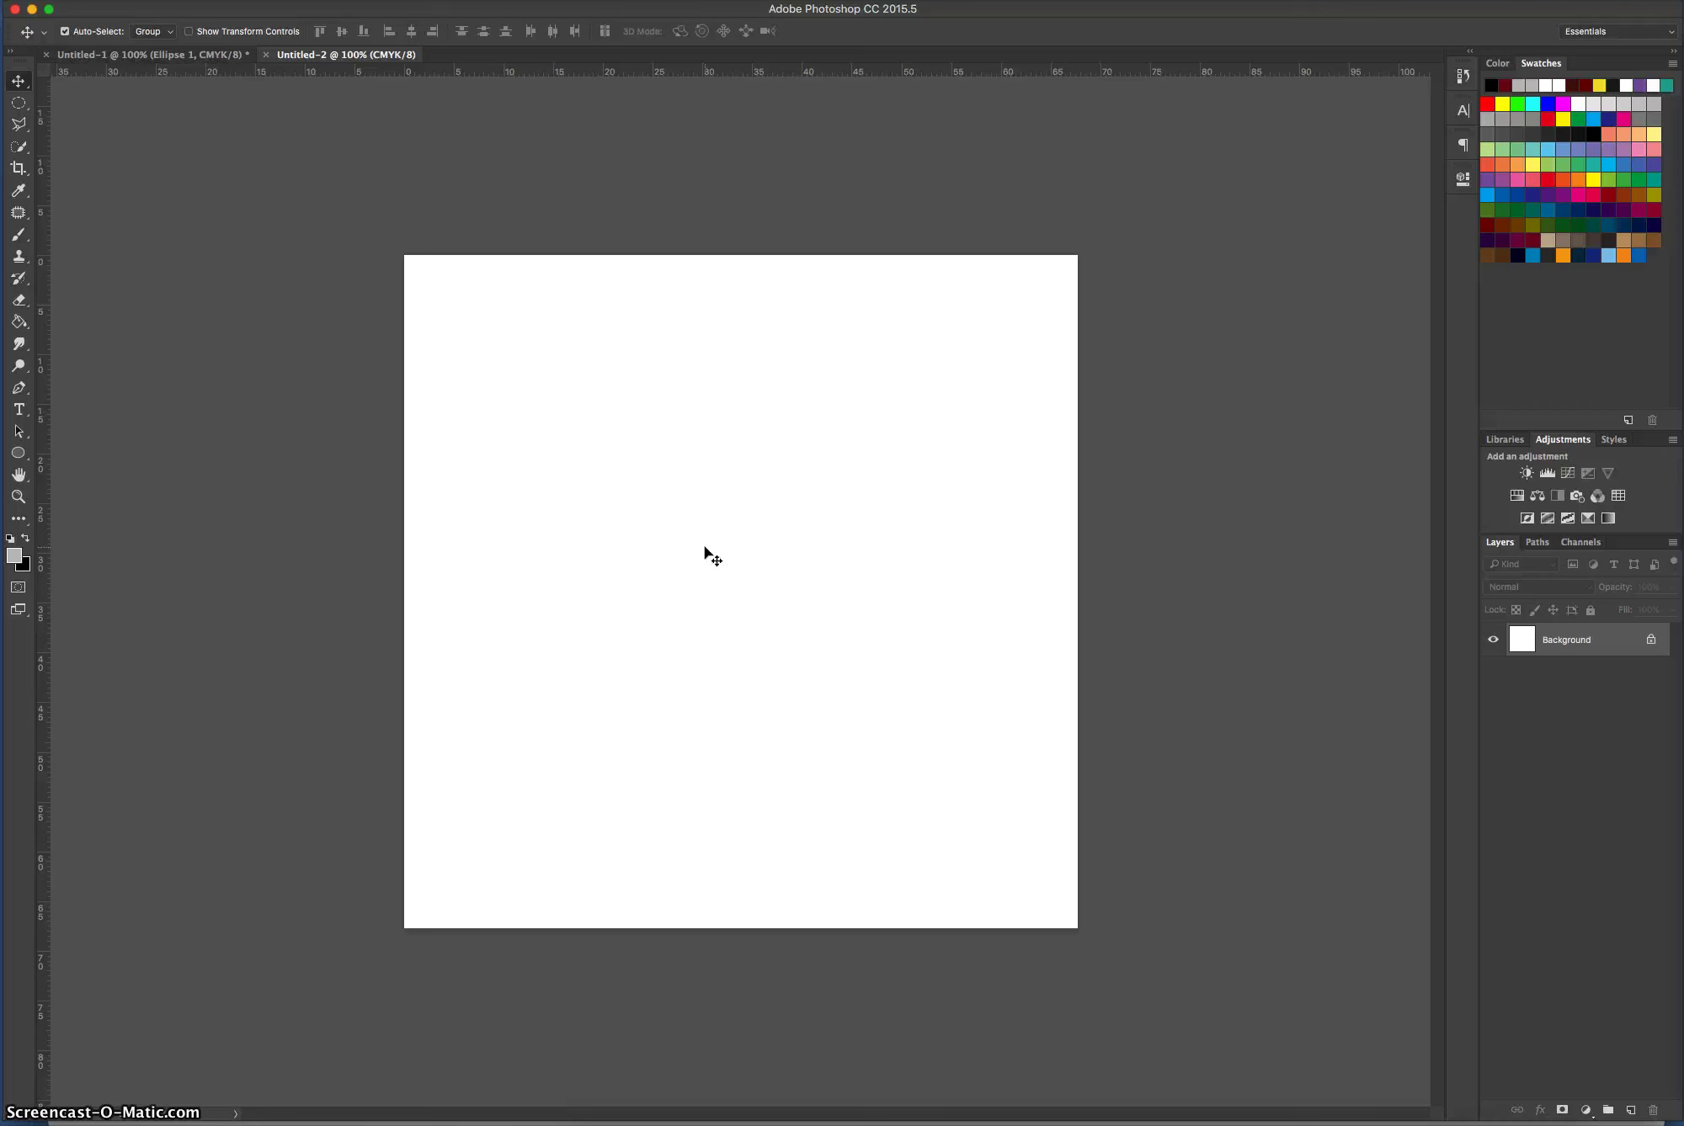
# Add a blank layer, cross guides at the canvas centre, and drag a 622 × 622 px circle from there.
pyautogui.click(1631, 1111)
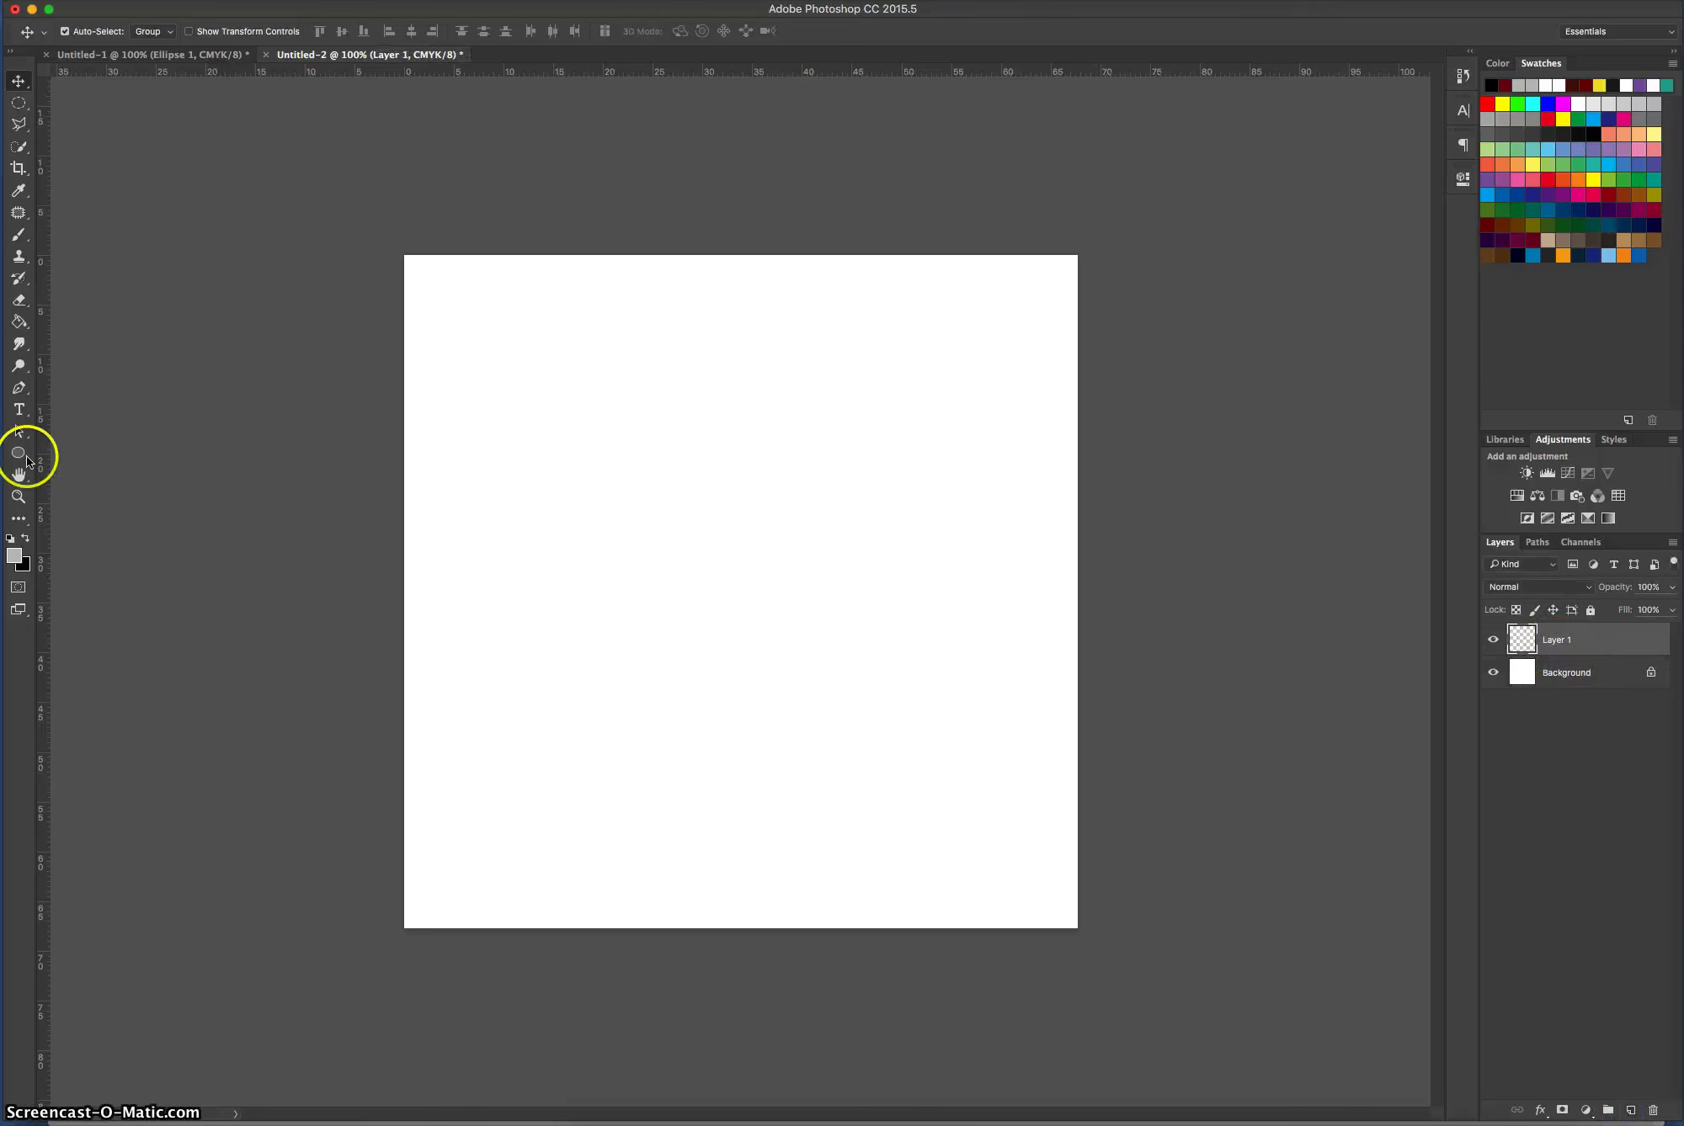
pyautogui.moveTo(18, 452)
pyautogui.mouseDown()
pyautogui.moveTo(105, 457)
pyautogui.moveTo(138, 485)
pyautogui.mouseUp()
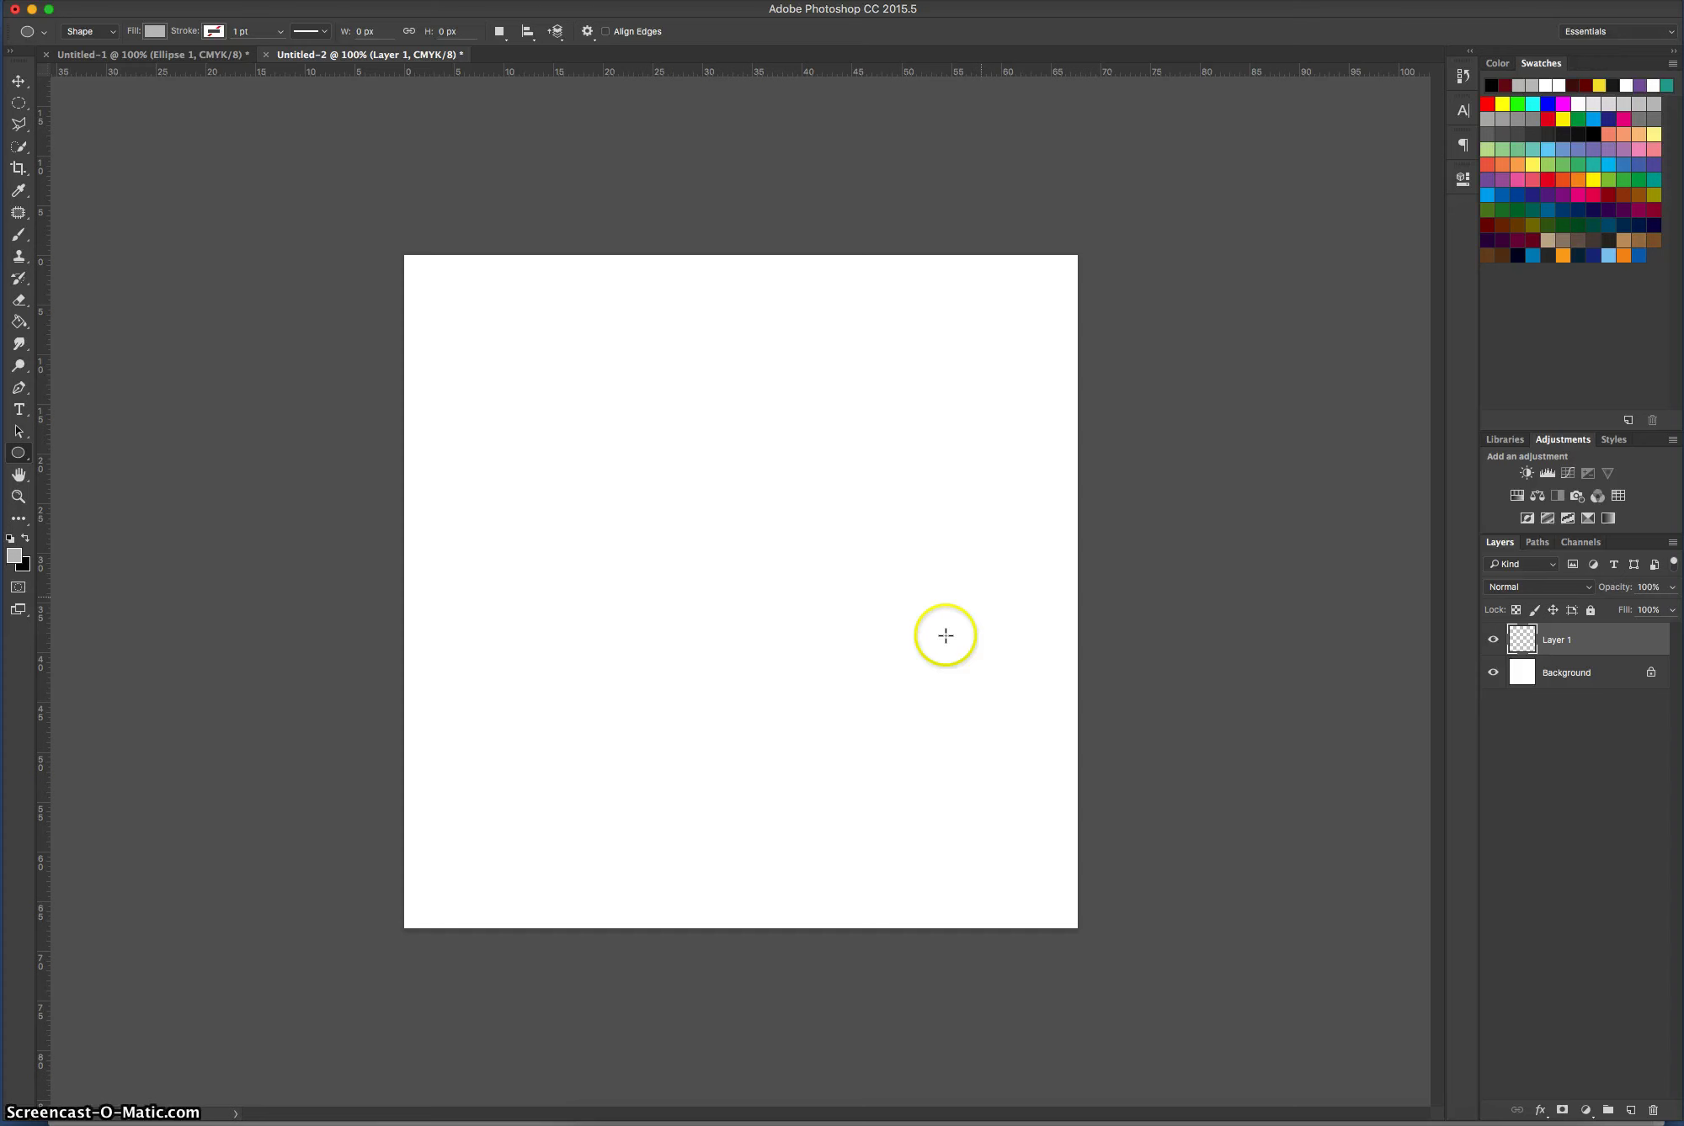
pyautogui.click(765, 590)
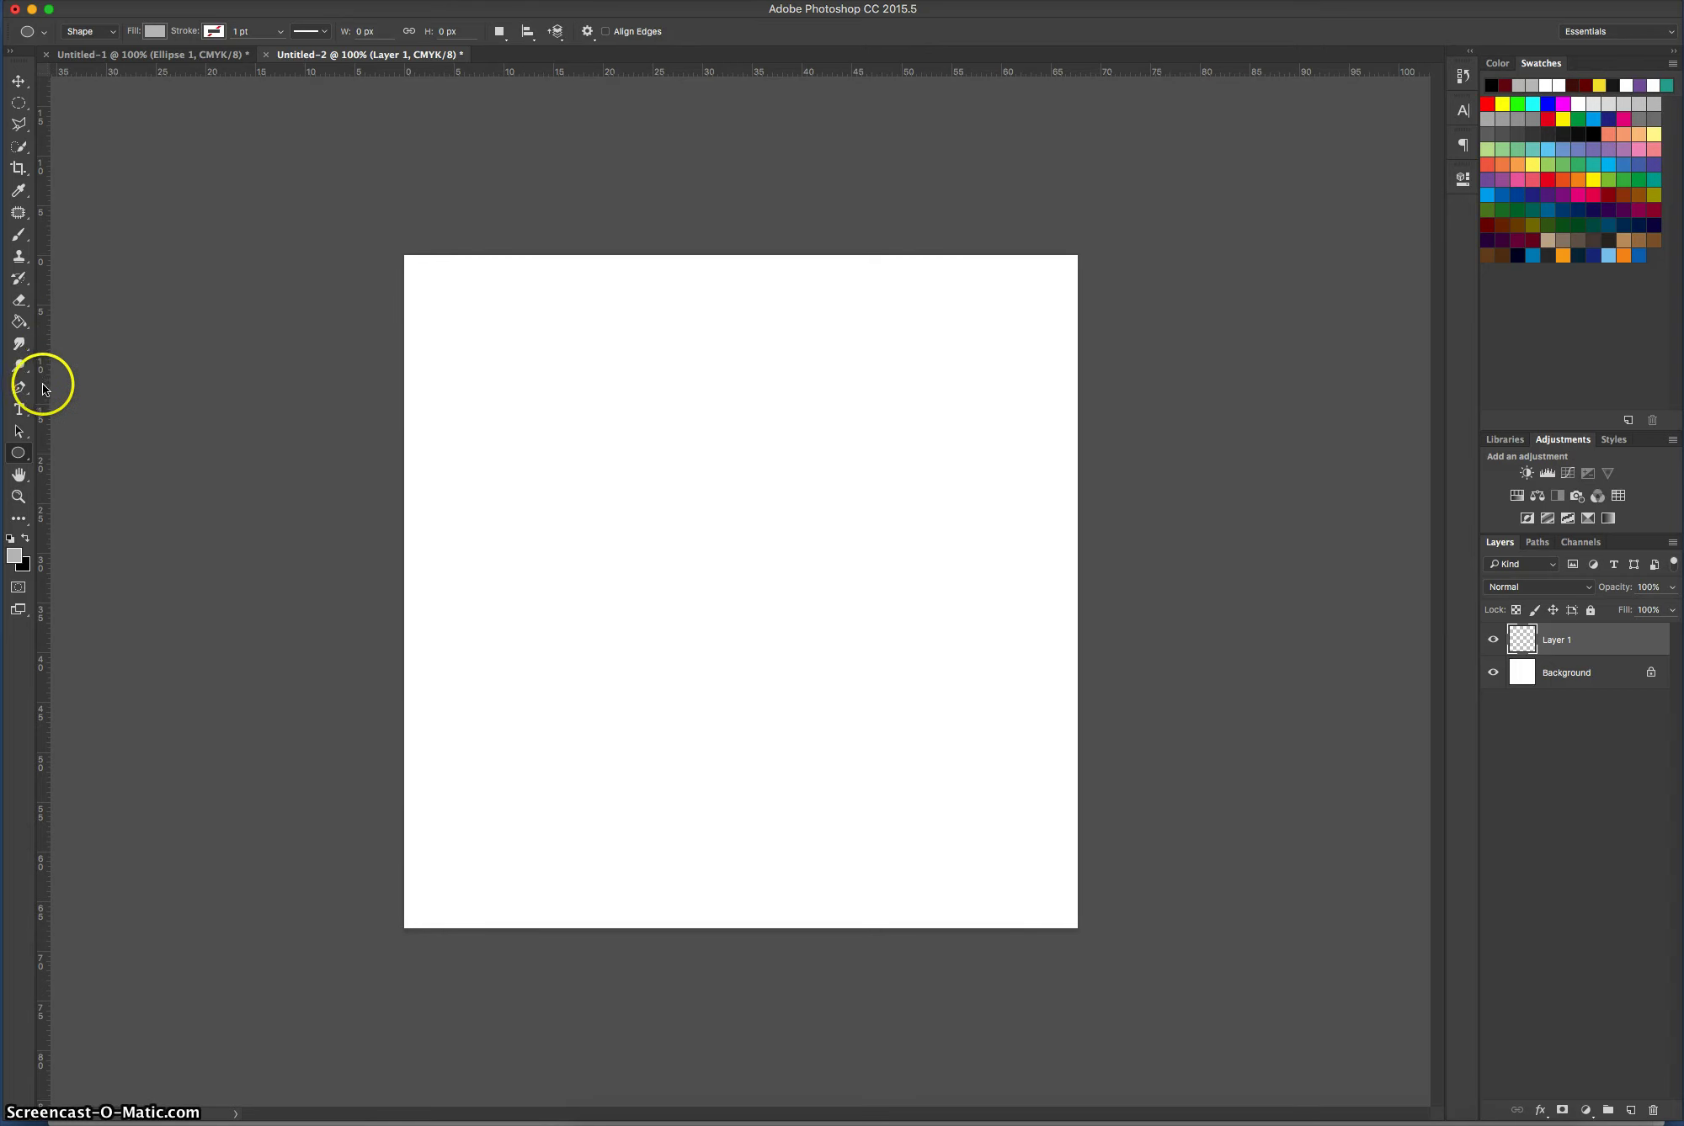
pyautogui.moveTo(46, 388); pyautogui.dragTo(737, 515)
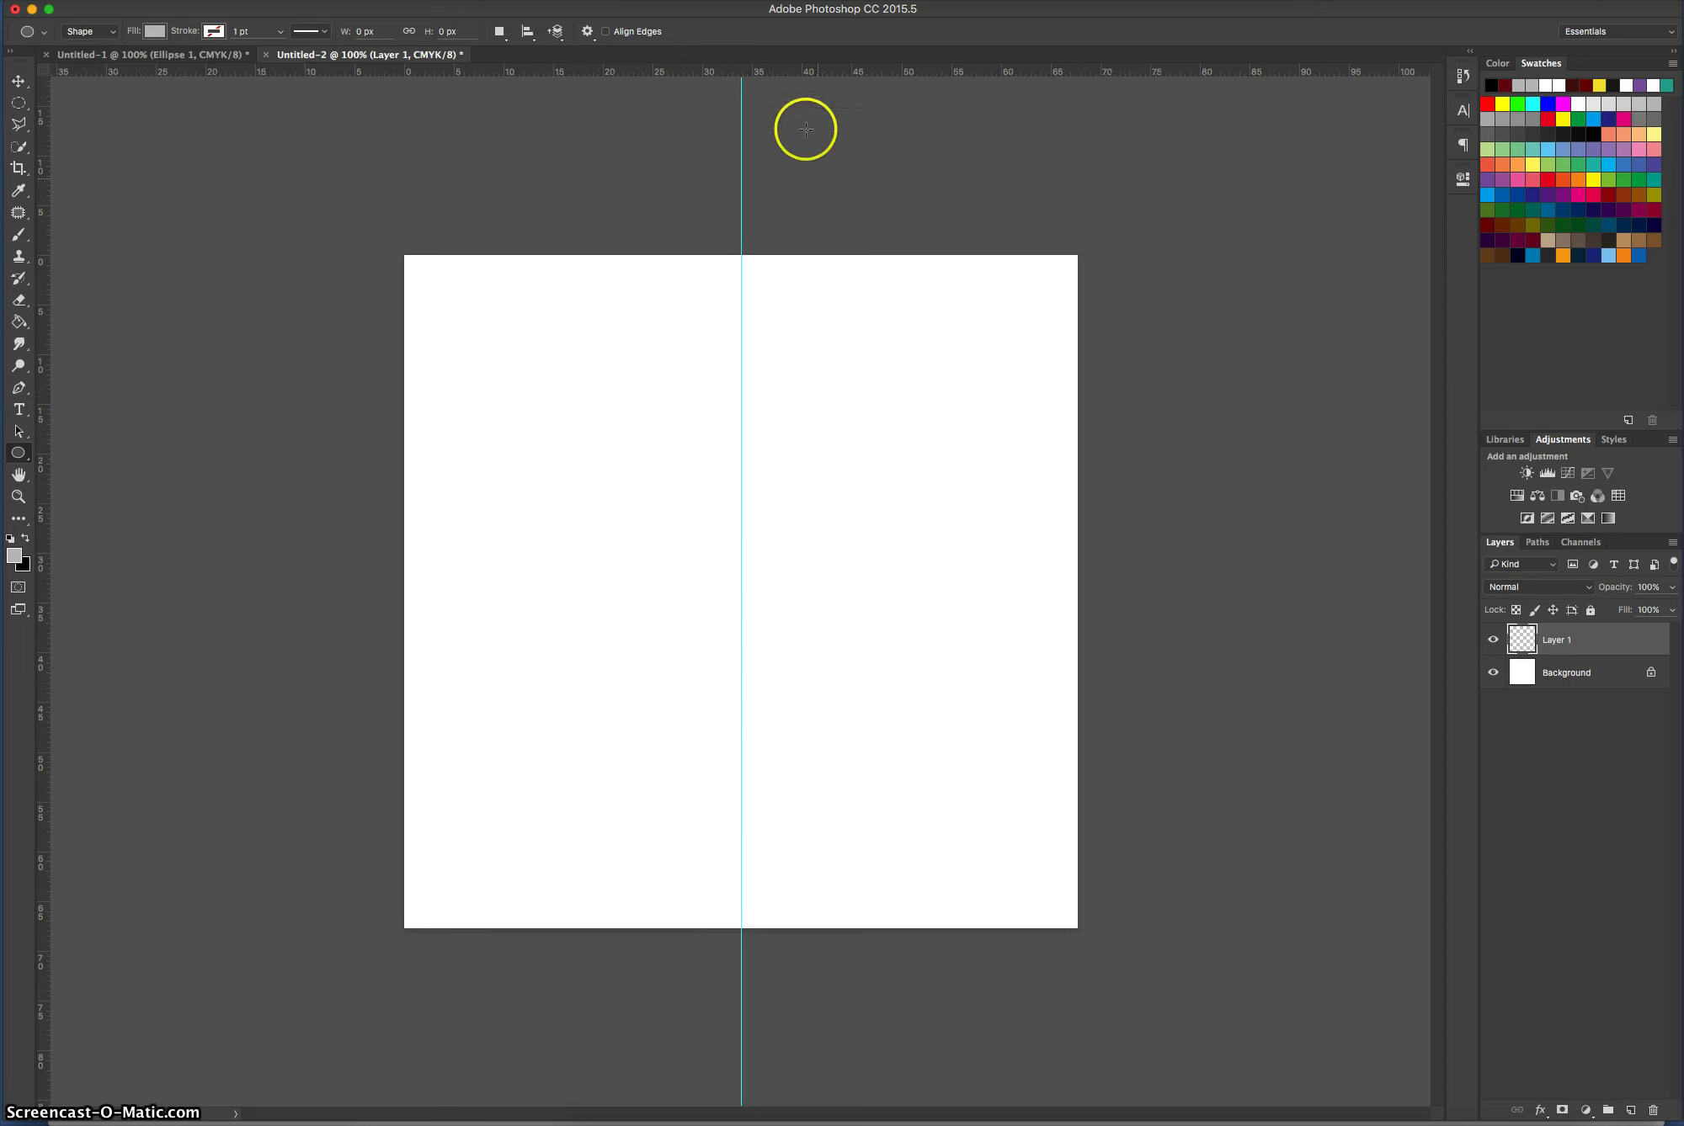
pyautogui.moveTo(797, 78); pyautogui.dragTo(886, 591)
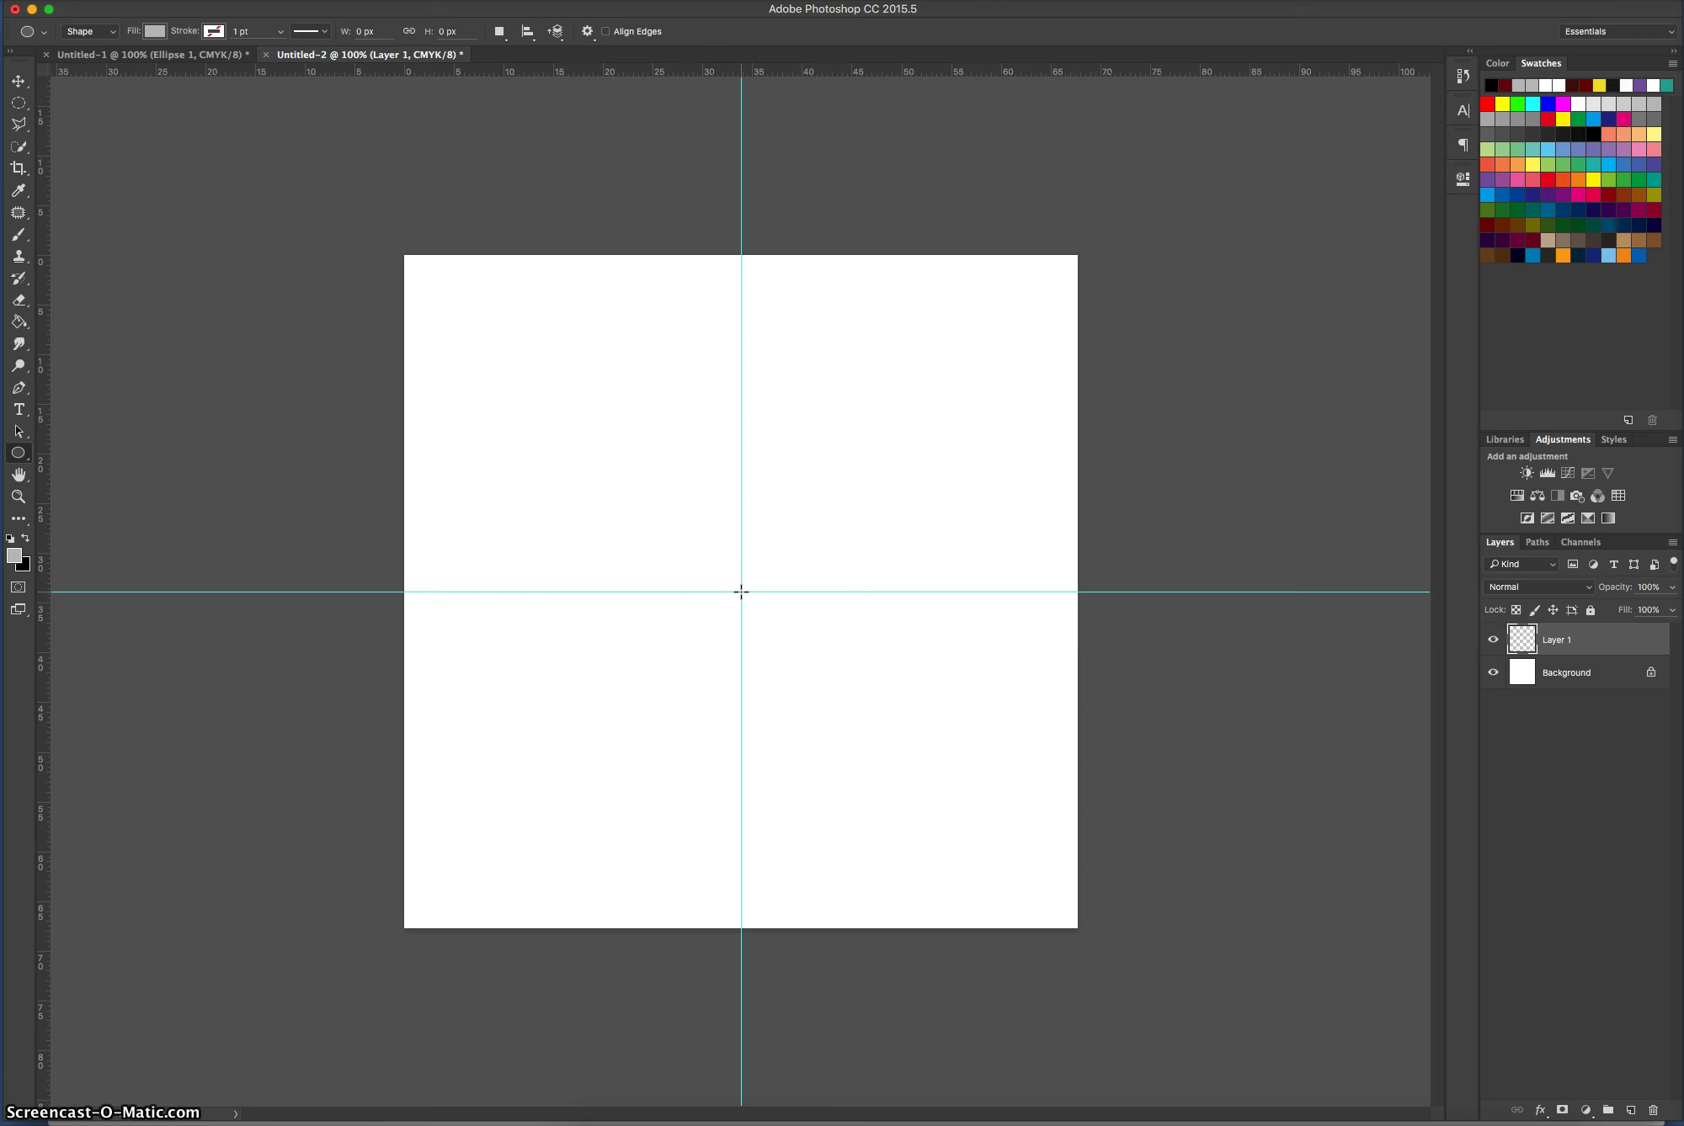
pyautogui.moveTo(741, 592); pyautogui.dragTo(1001, 976)
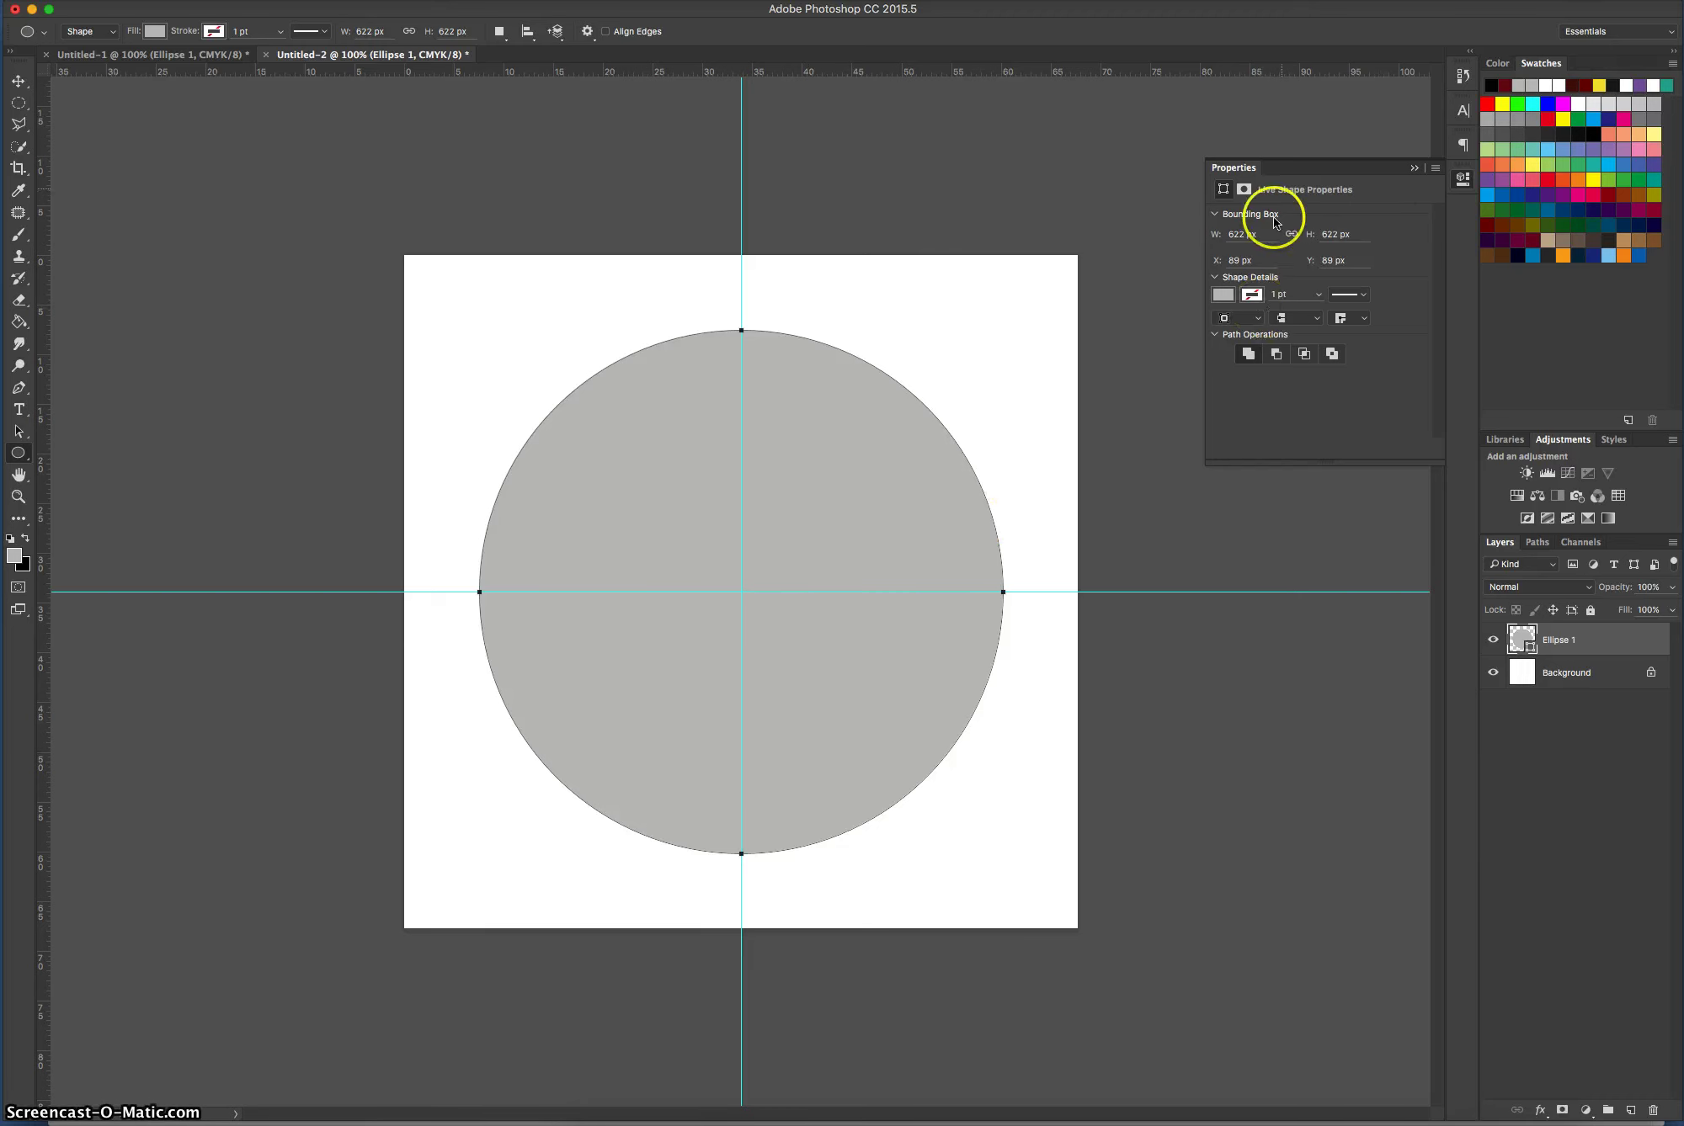
# Give the Ellipse 1 circle a solid black fill and no stroke.
pyautogui.click(1235, 295)
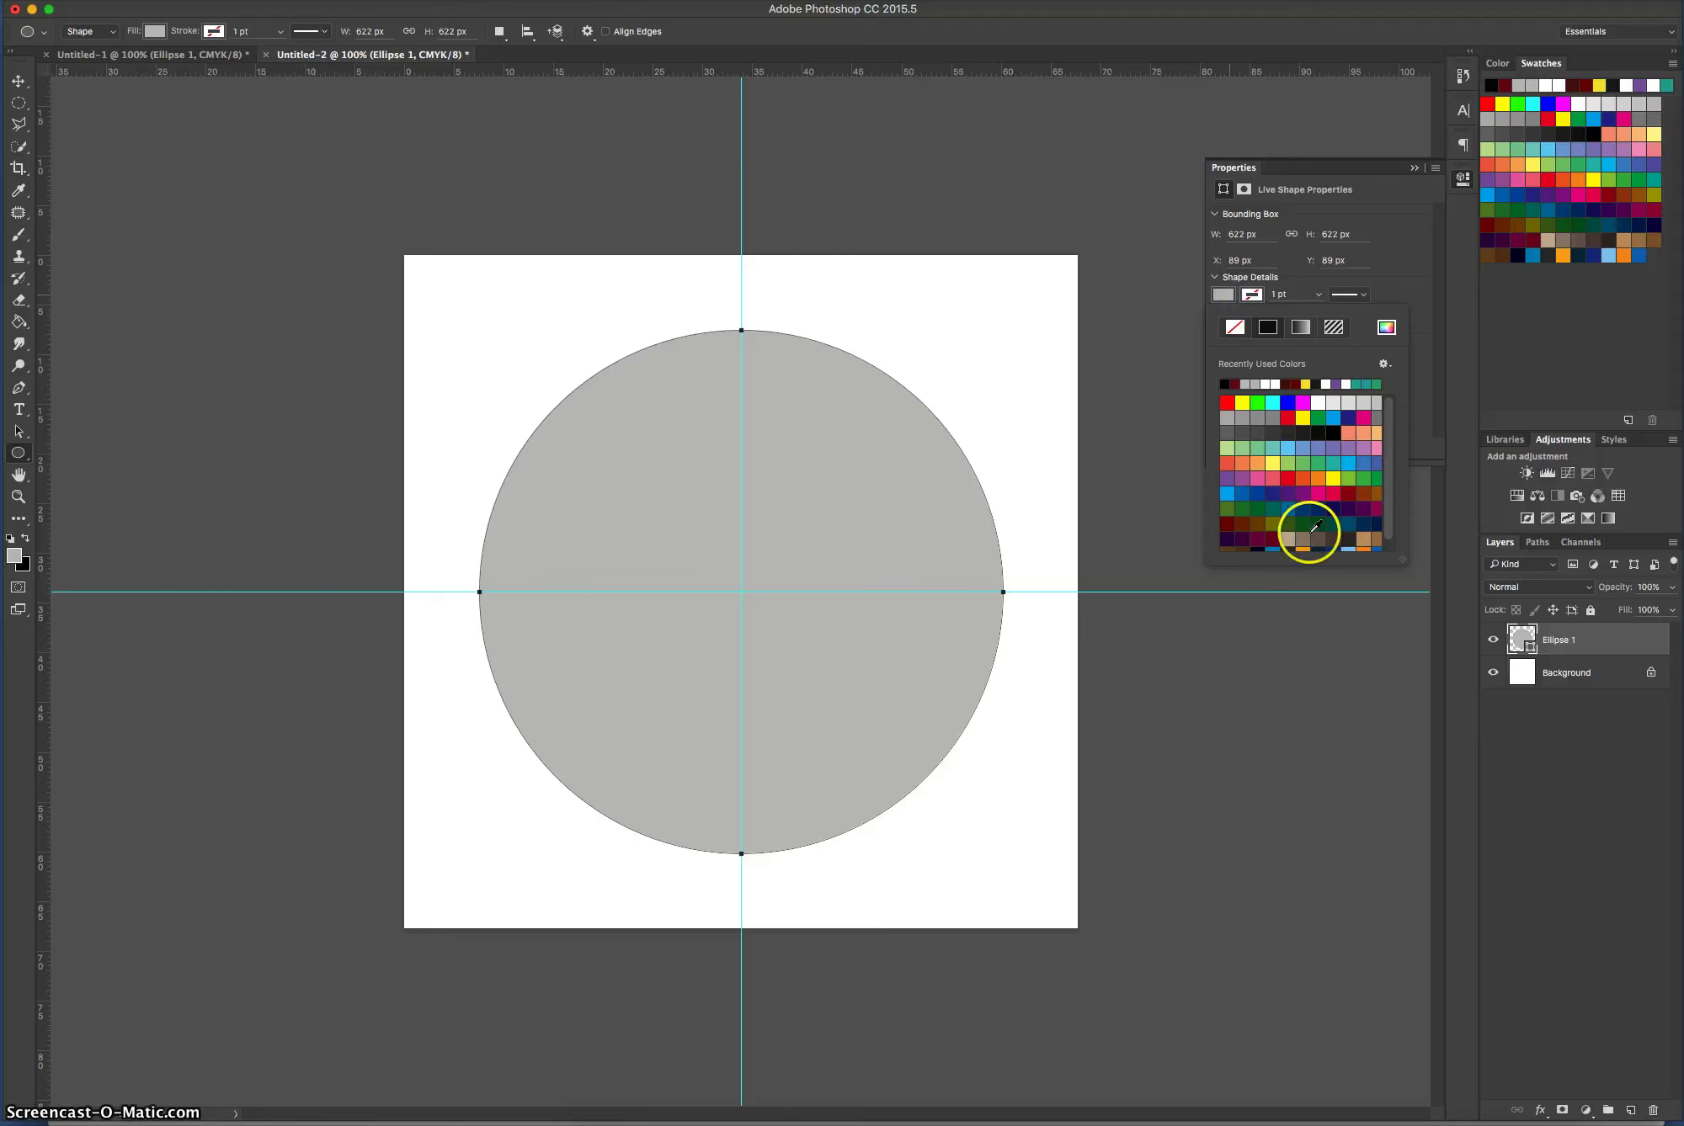
pyautogui.click(1332, 431)
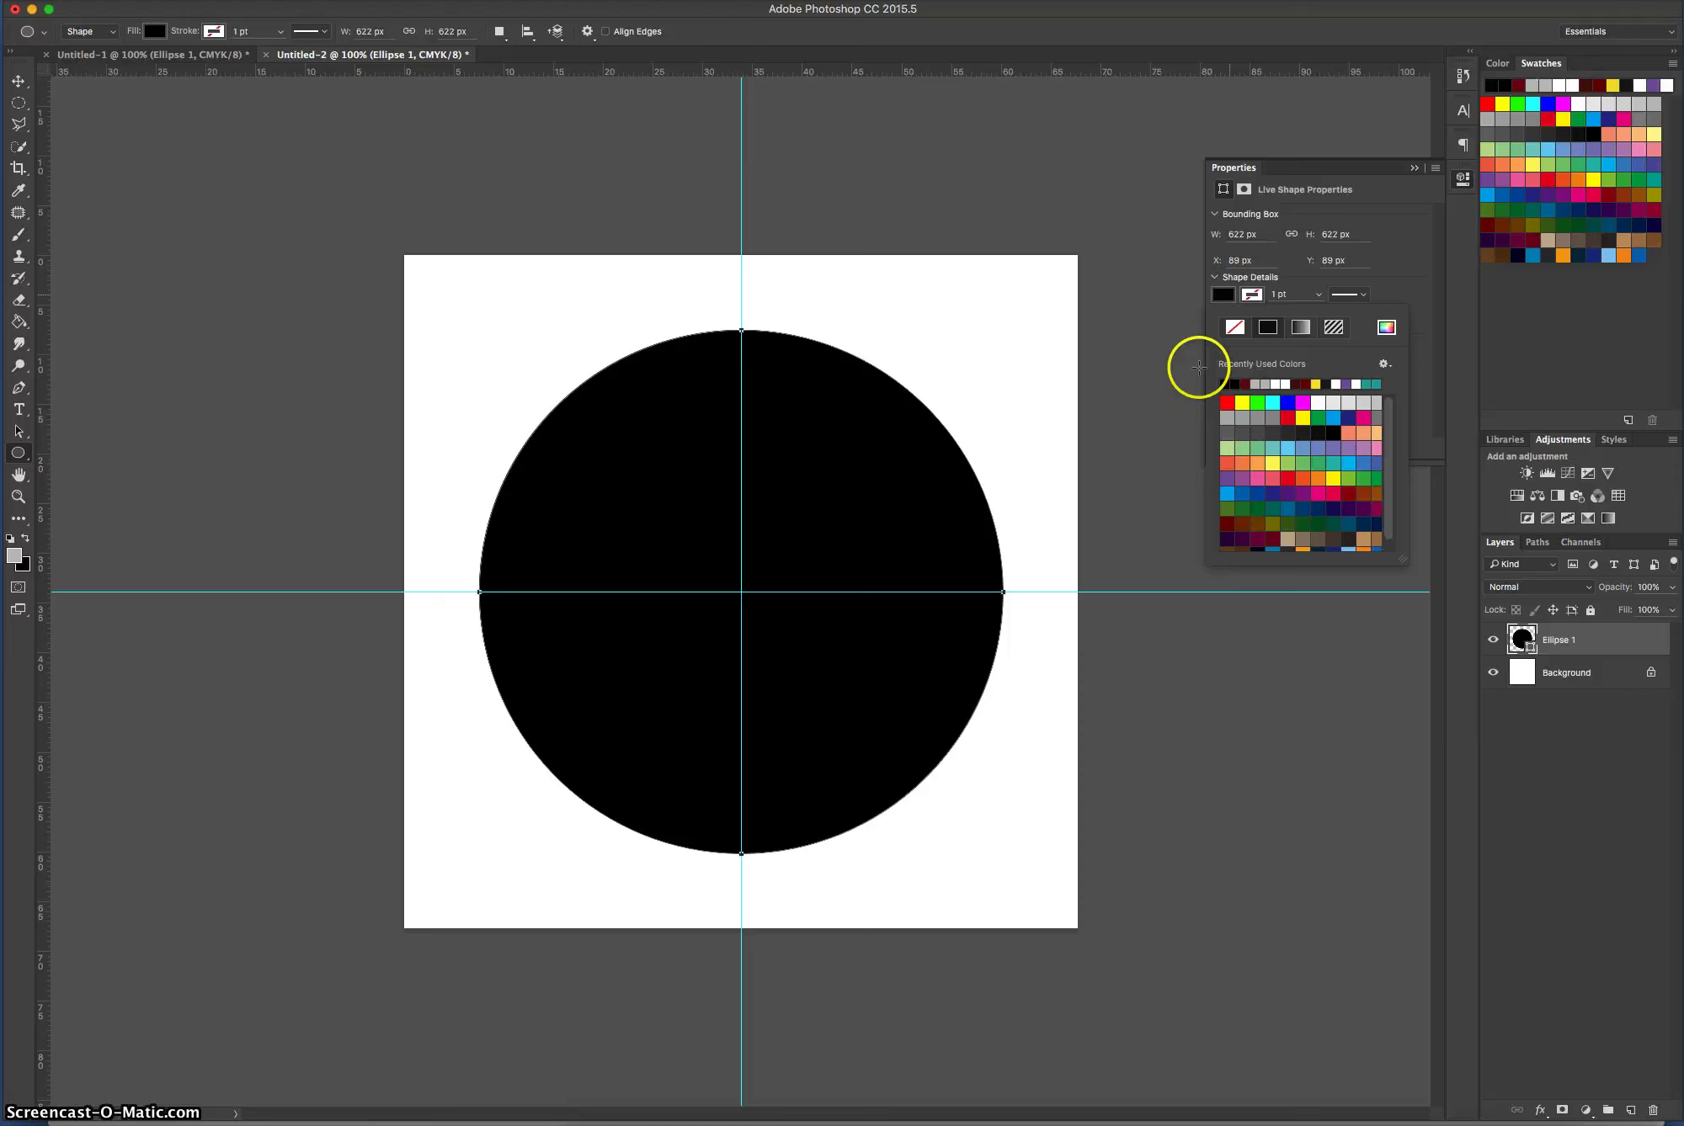
pyautogui.click(1251, 294)
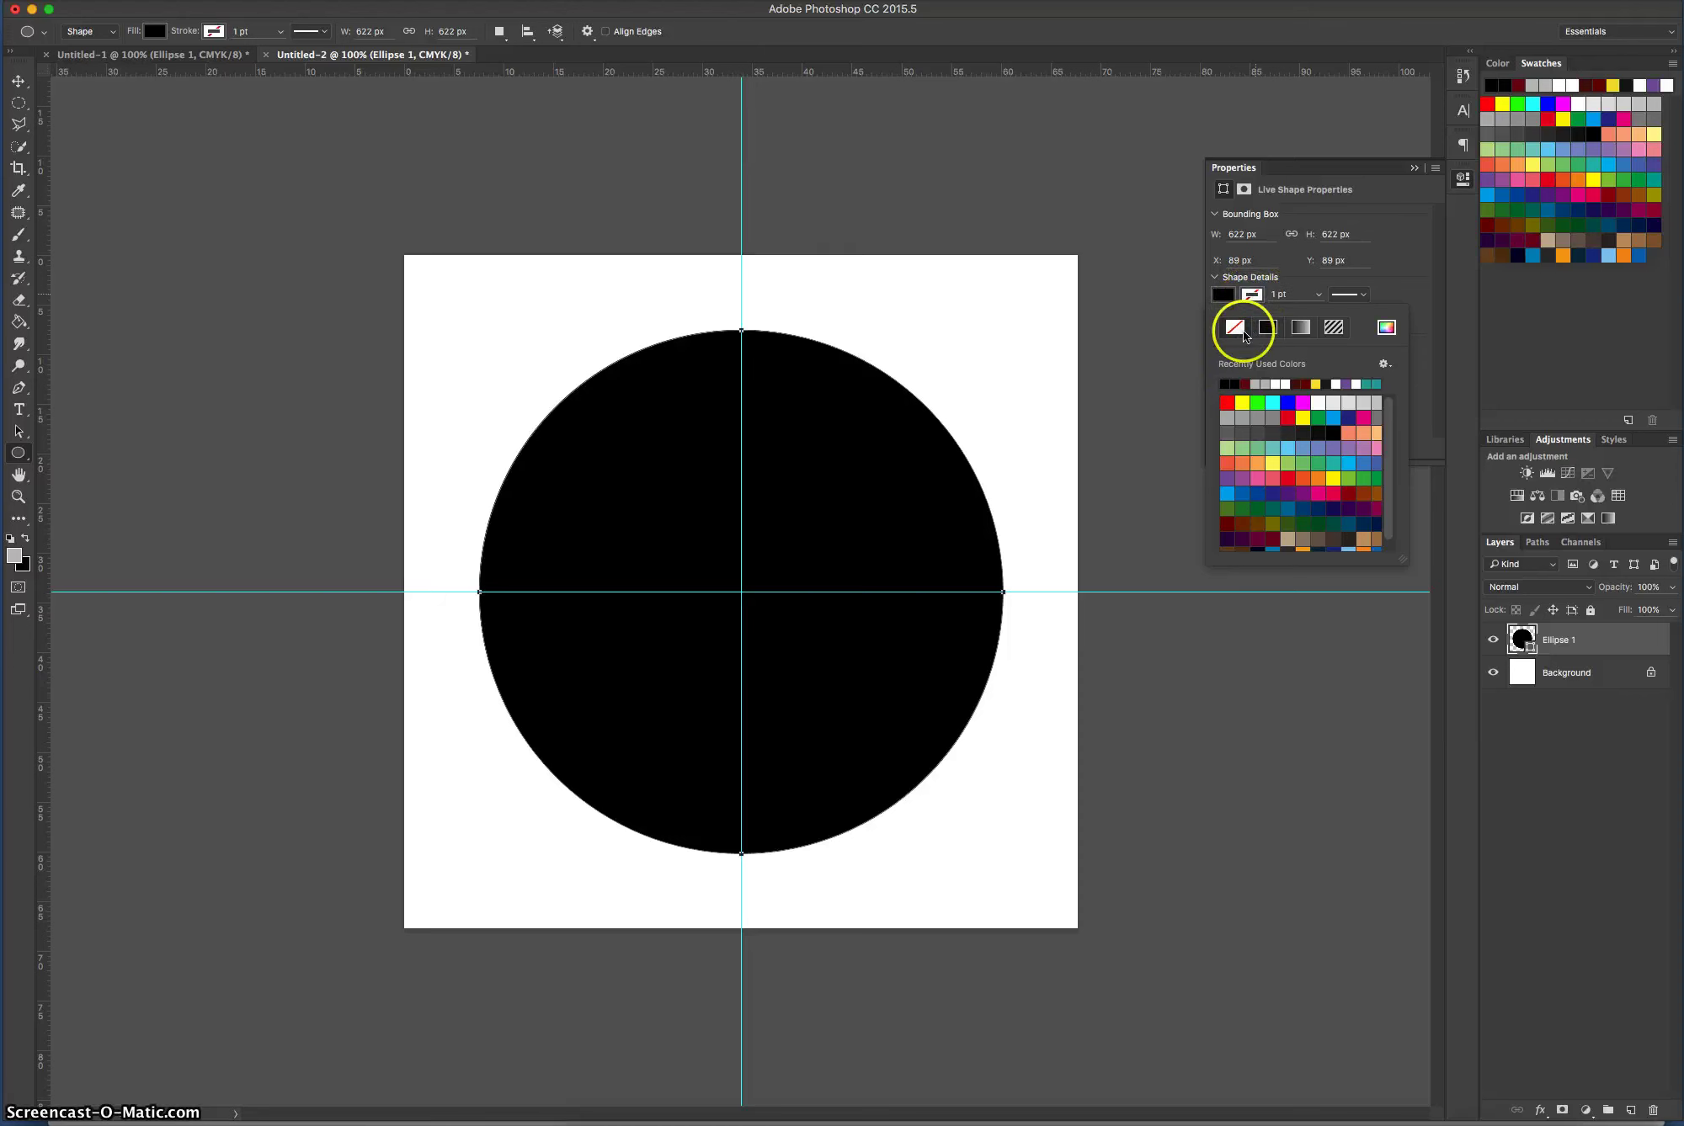
pyautogui.click(1404, 264)
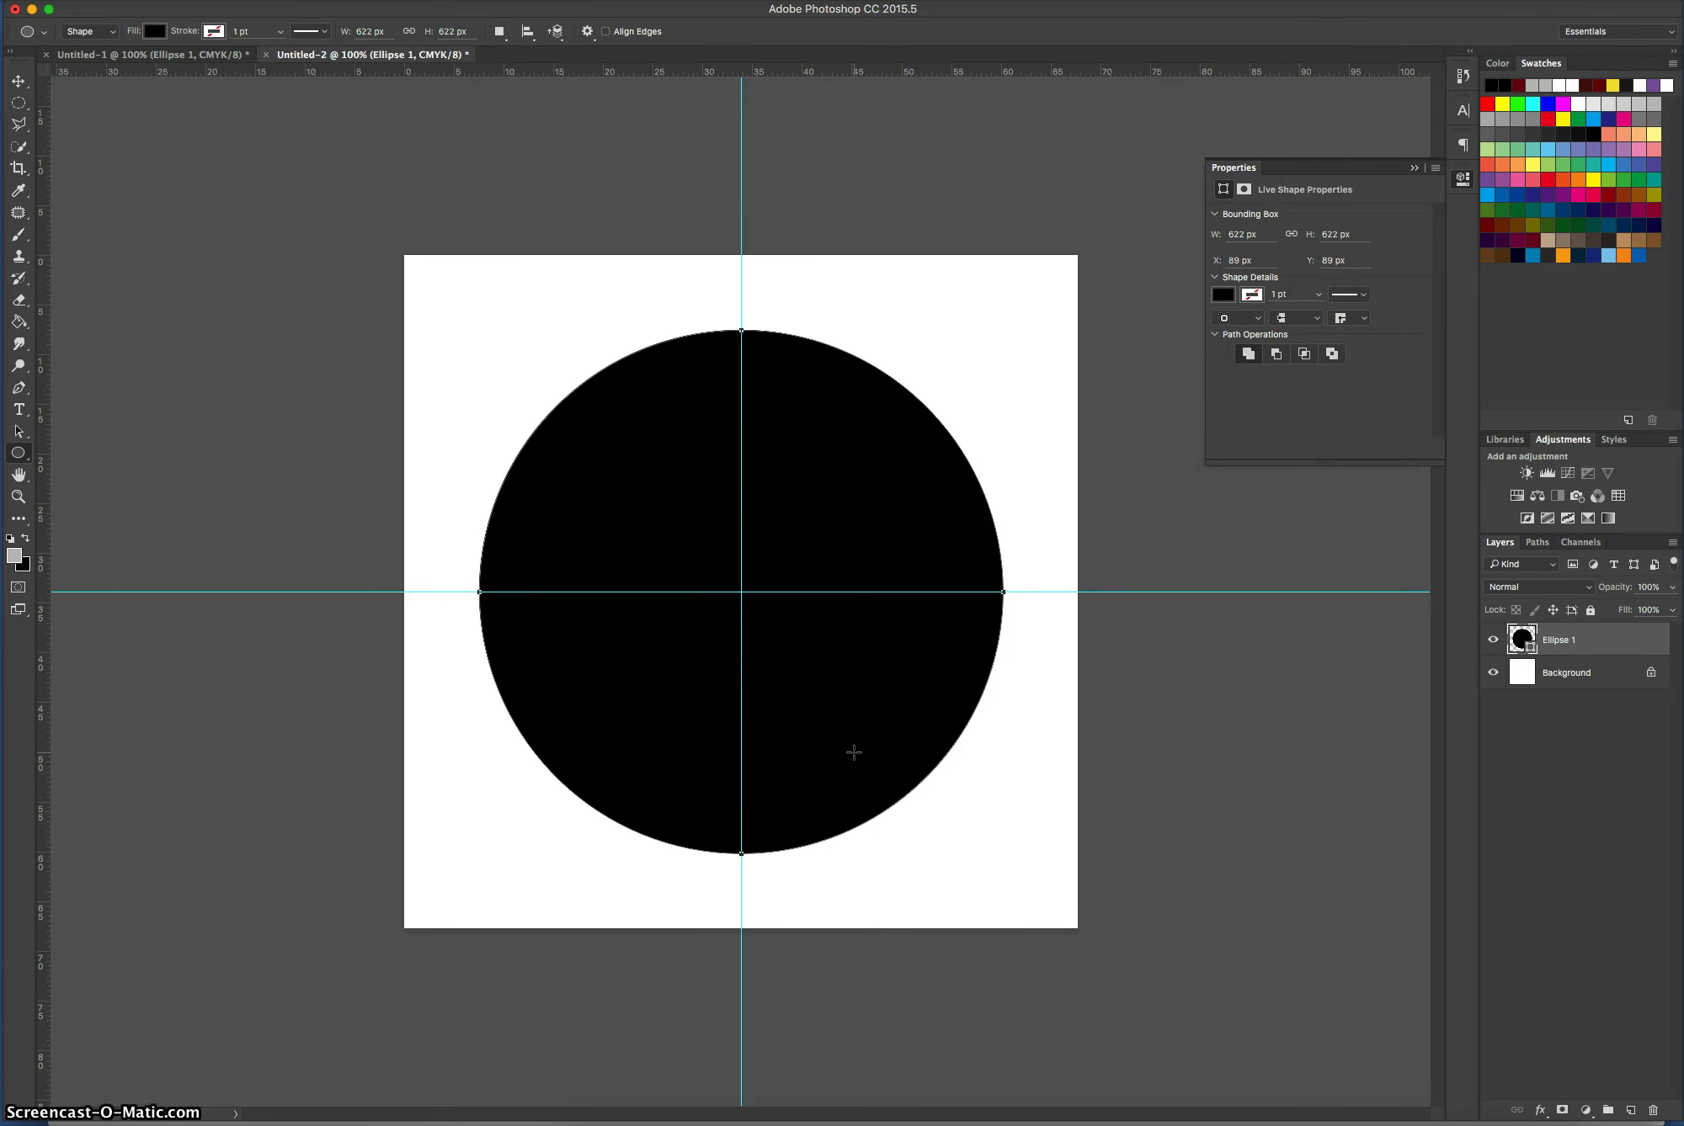
pyautogui.click(843, 898)
# Add a new layer and draw a grey 6-sided polygon out from the guide intersection.
pyautogui.click(1631, 1111)
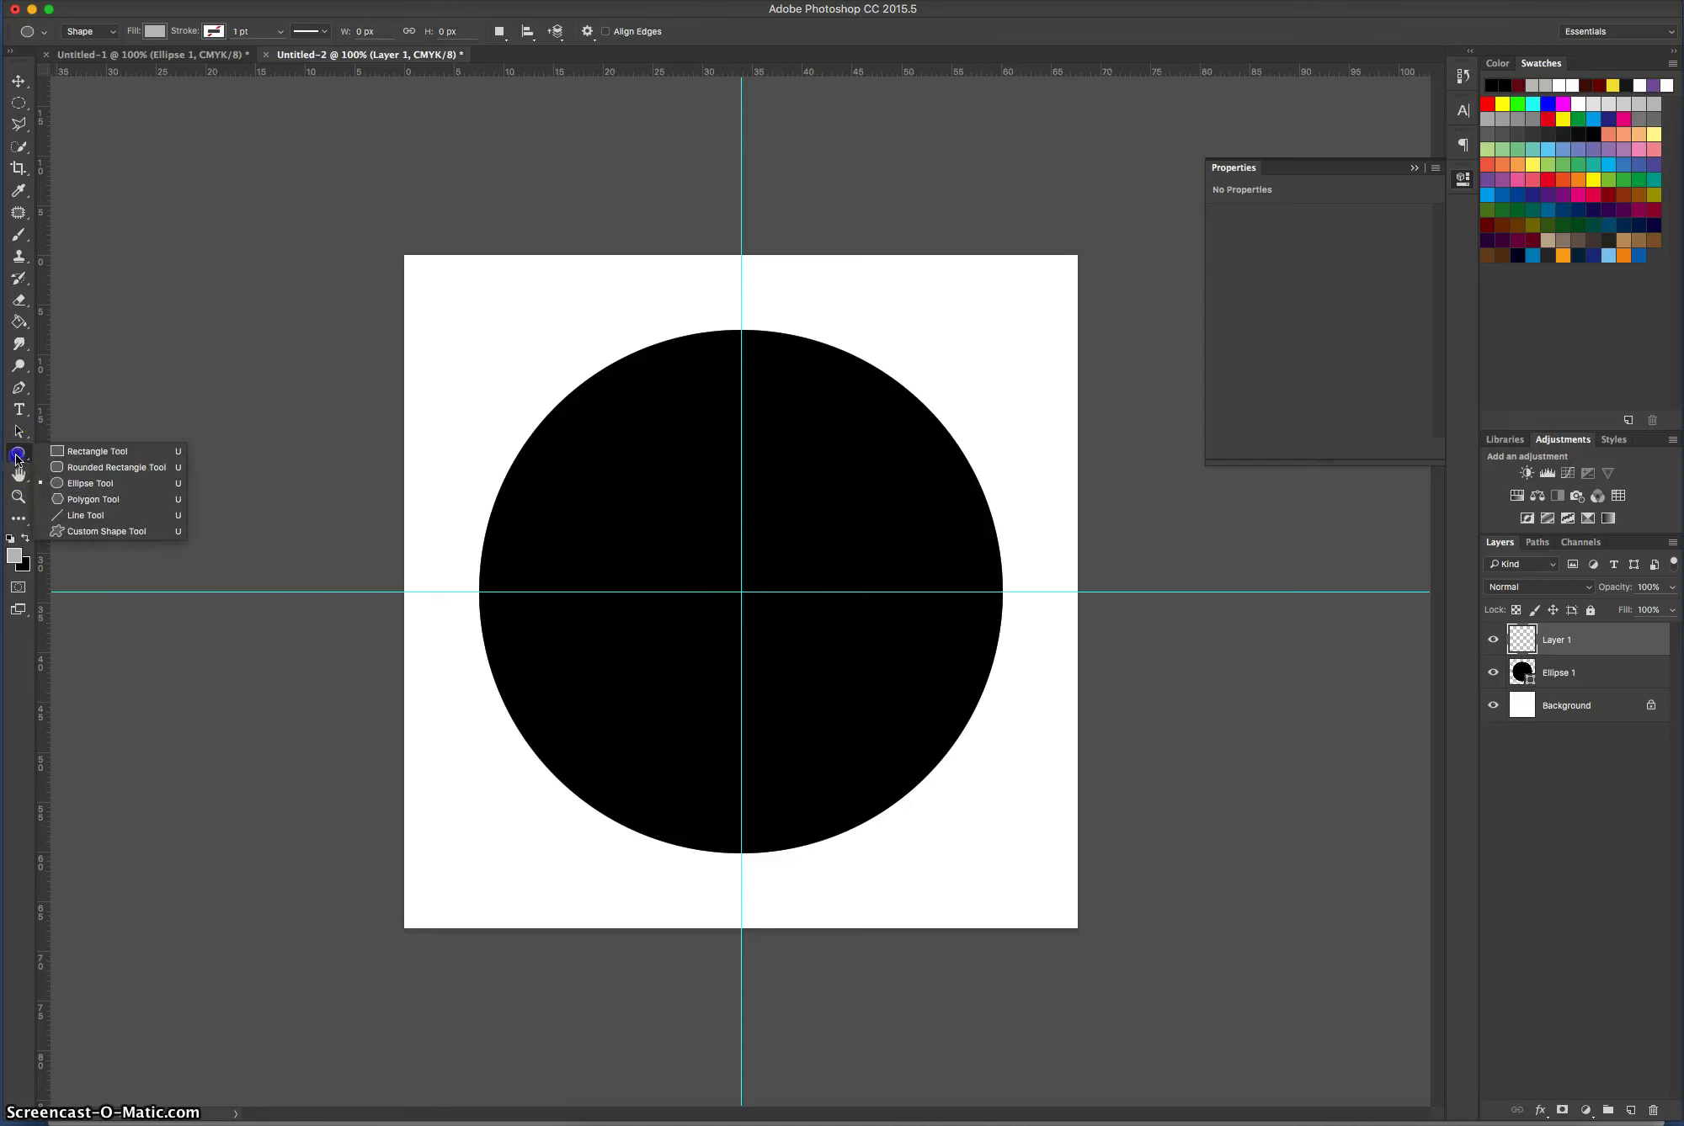
pyautogui.moveTo(14, 461); pyautogui.dragTo(118, 502)
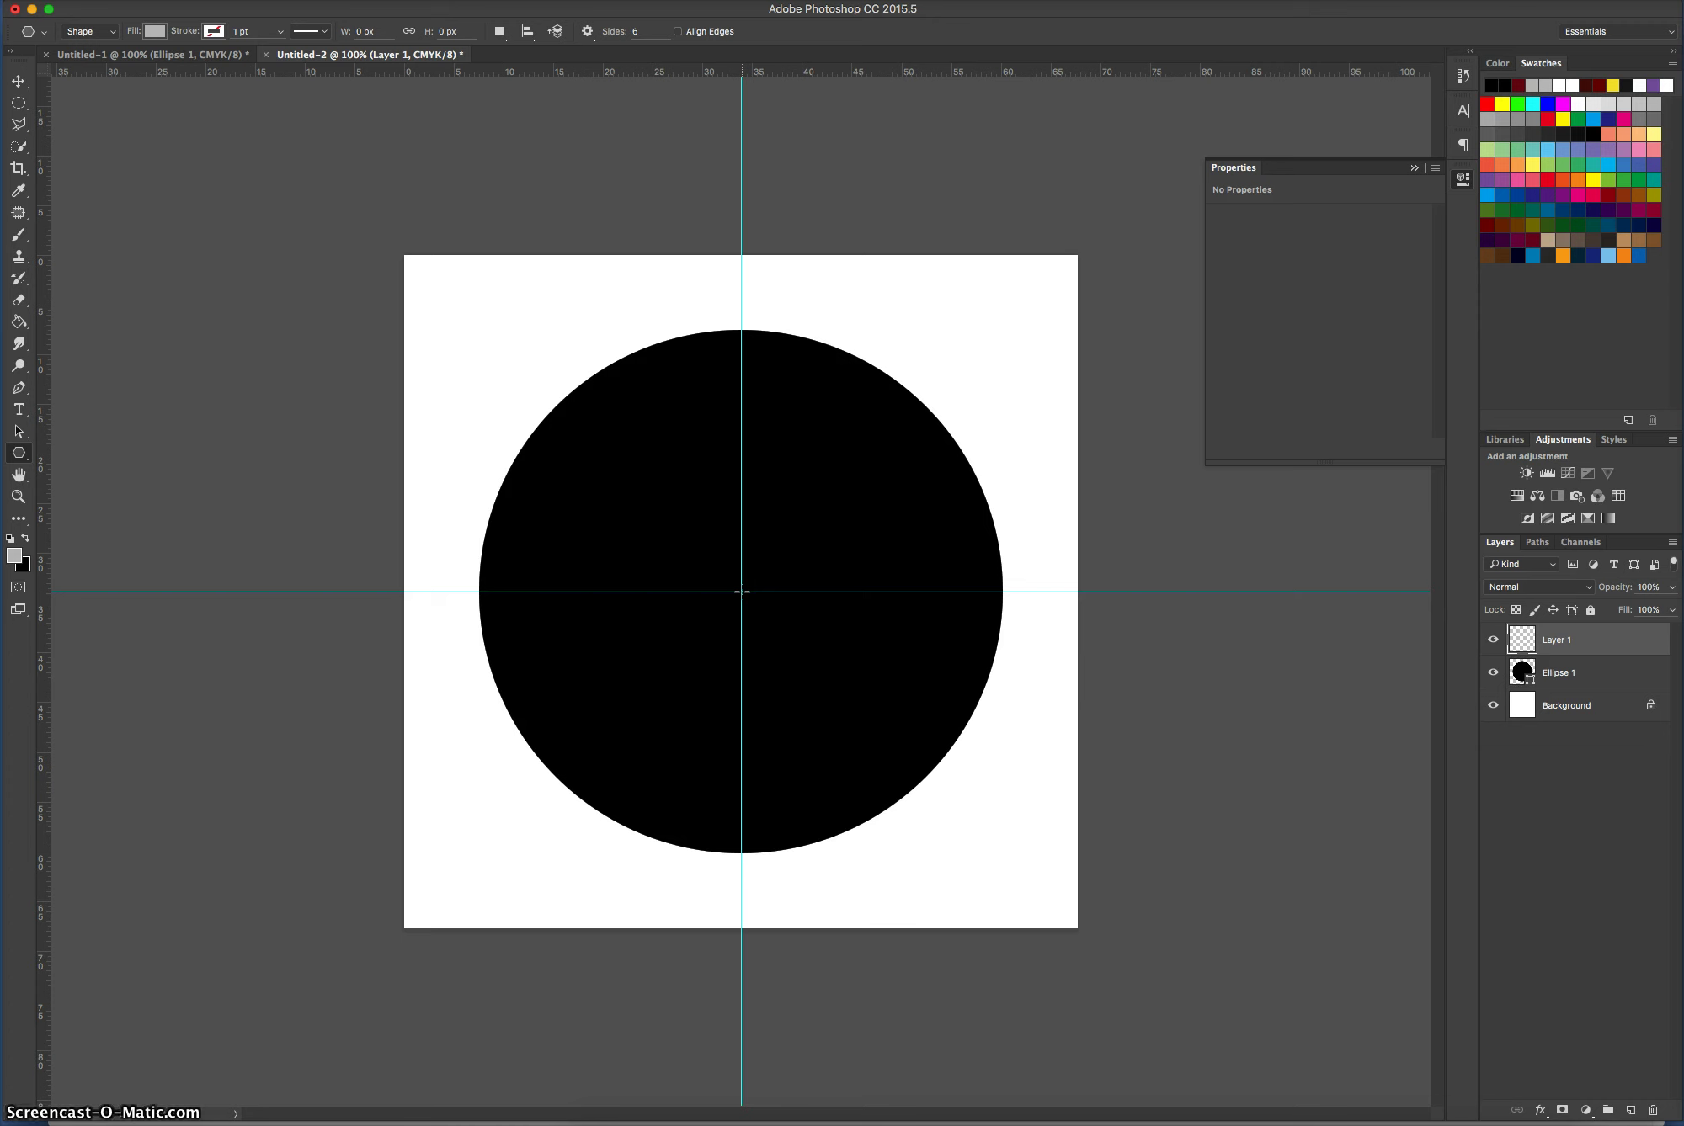
pyautogui.moveTo(751, 595); pyautogui.dragTo(802, 663)
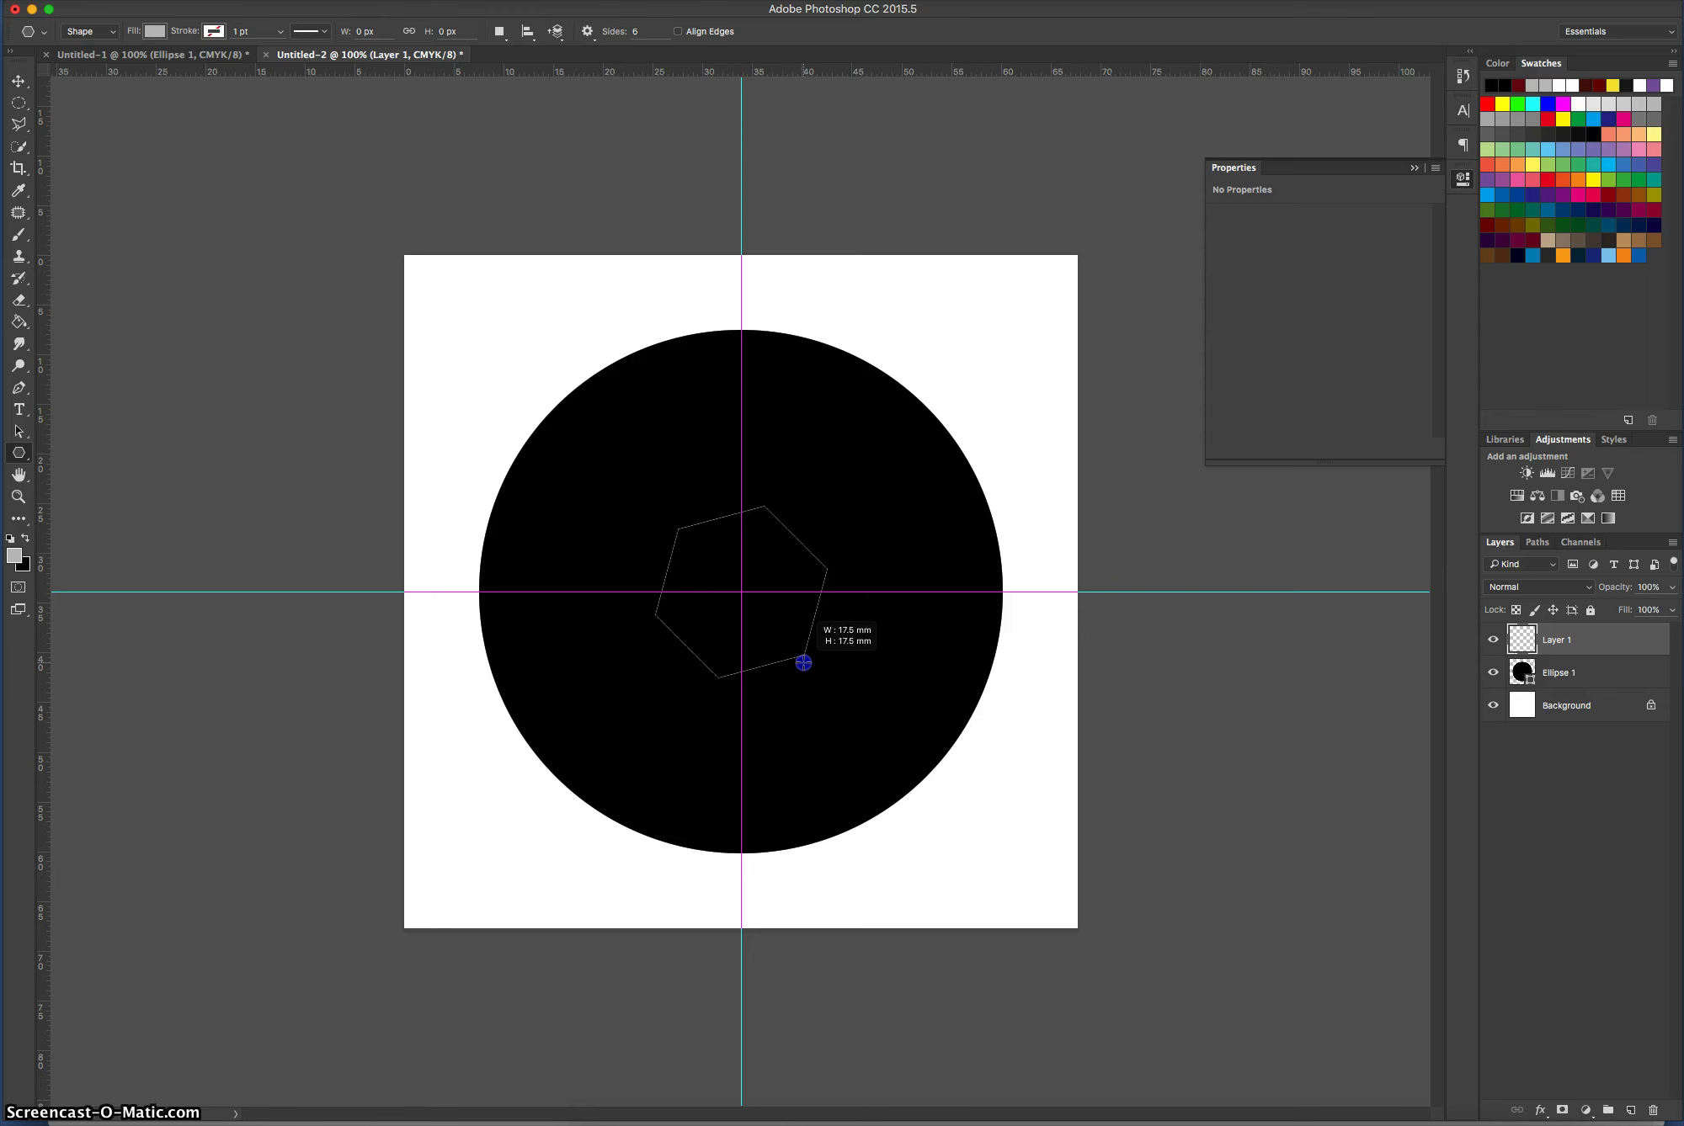
pyautogui.moveTo(803, 662); pyautogui.dragTo(803, 662)
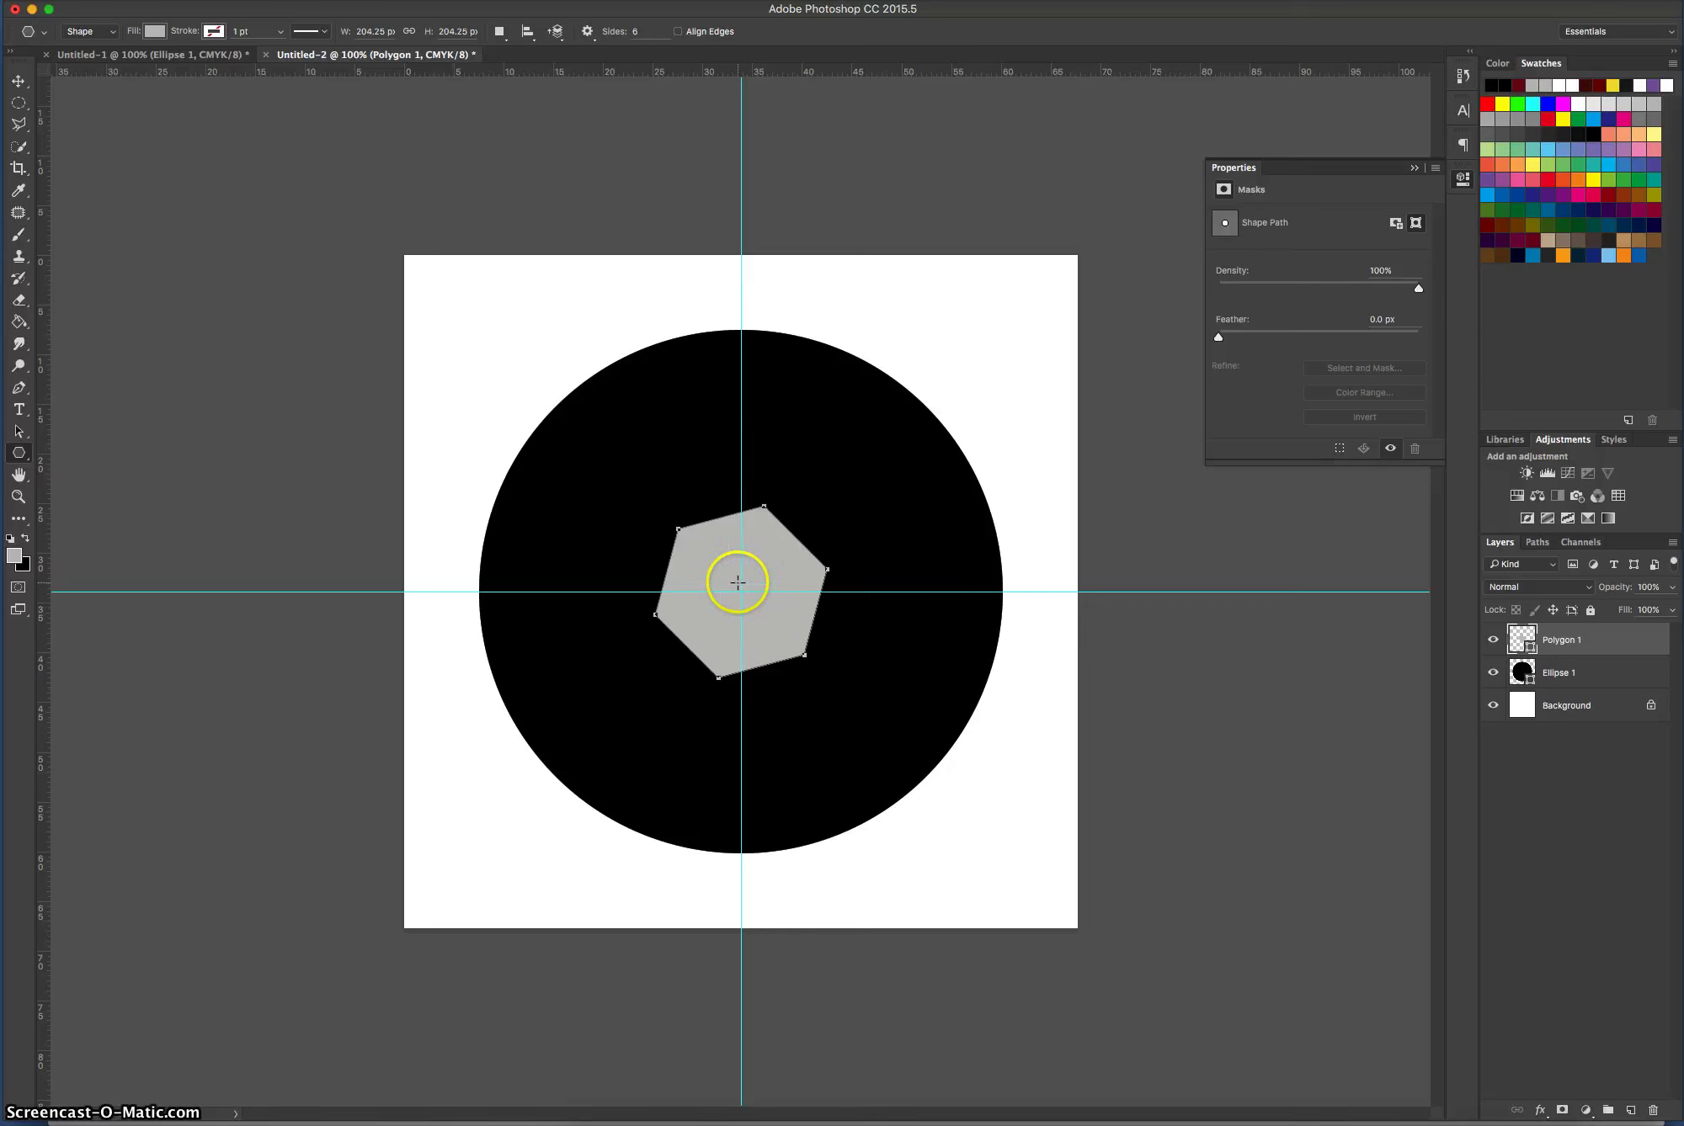
# Rotate the Polygon 1 hexagon 15° using transform controls, commit, and reselect it.
pyautogui.click(19, 82)
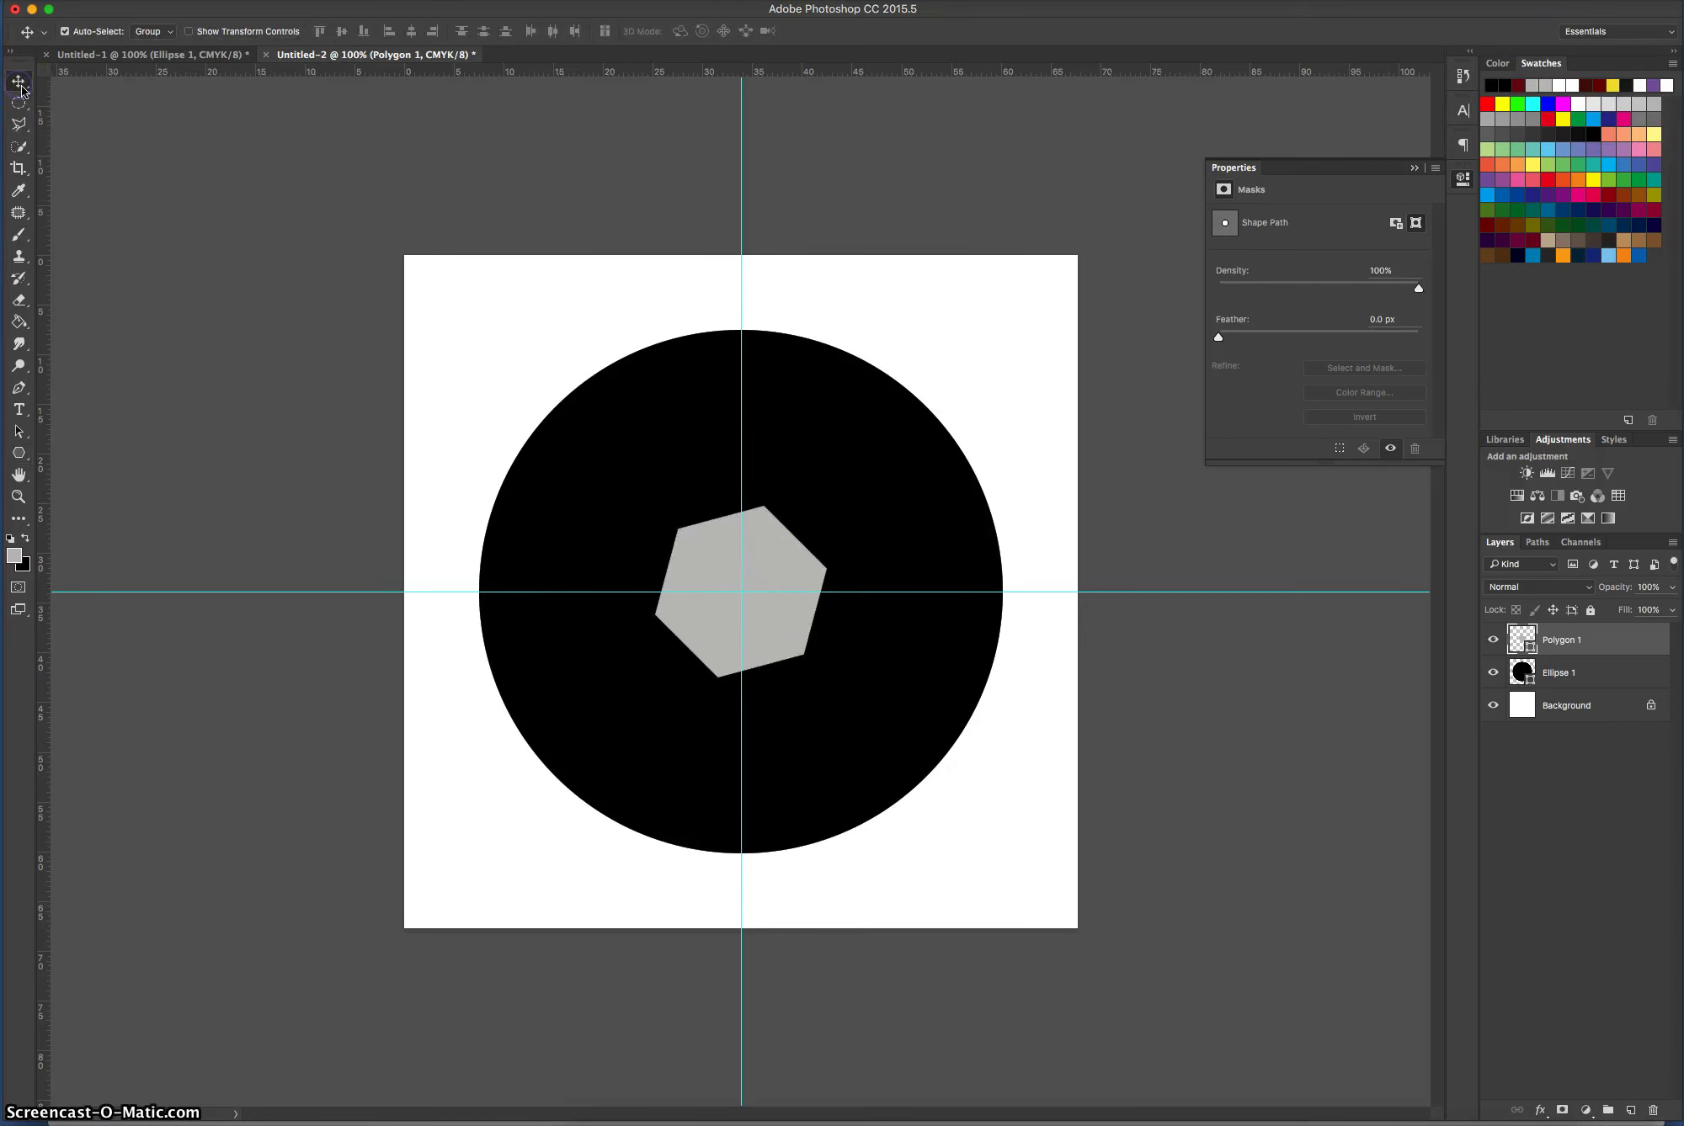
pyautogui.click(189, 32)
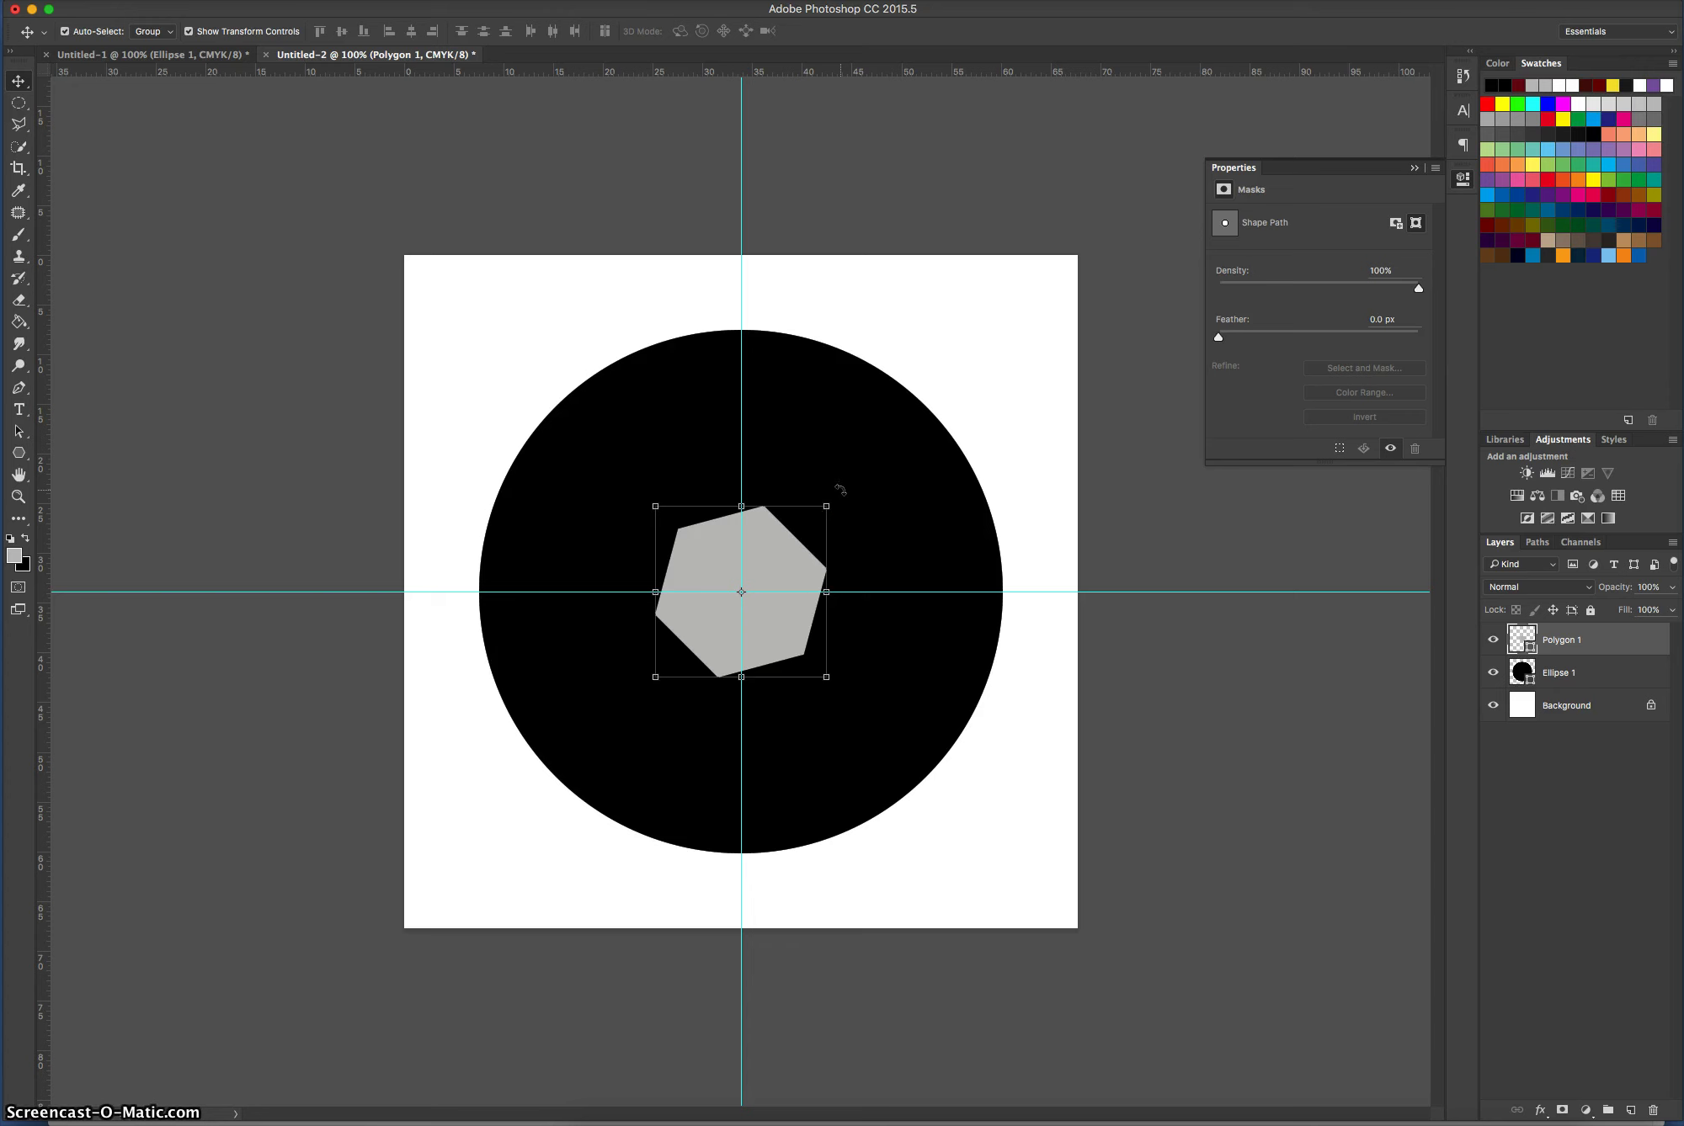
pyautogui.moveTo(841, 489); pyautogui.dragTo(862, 514)
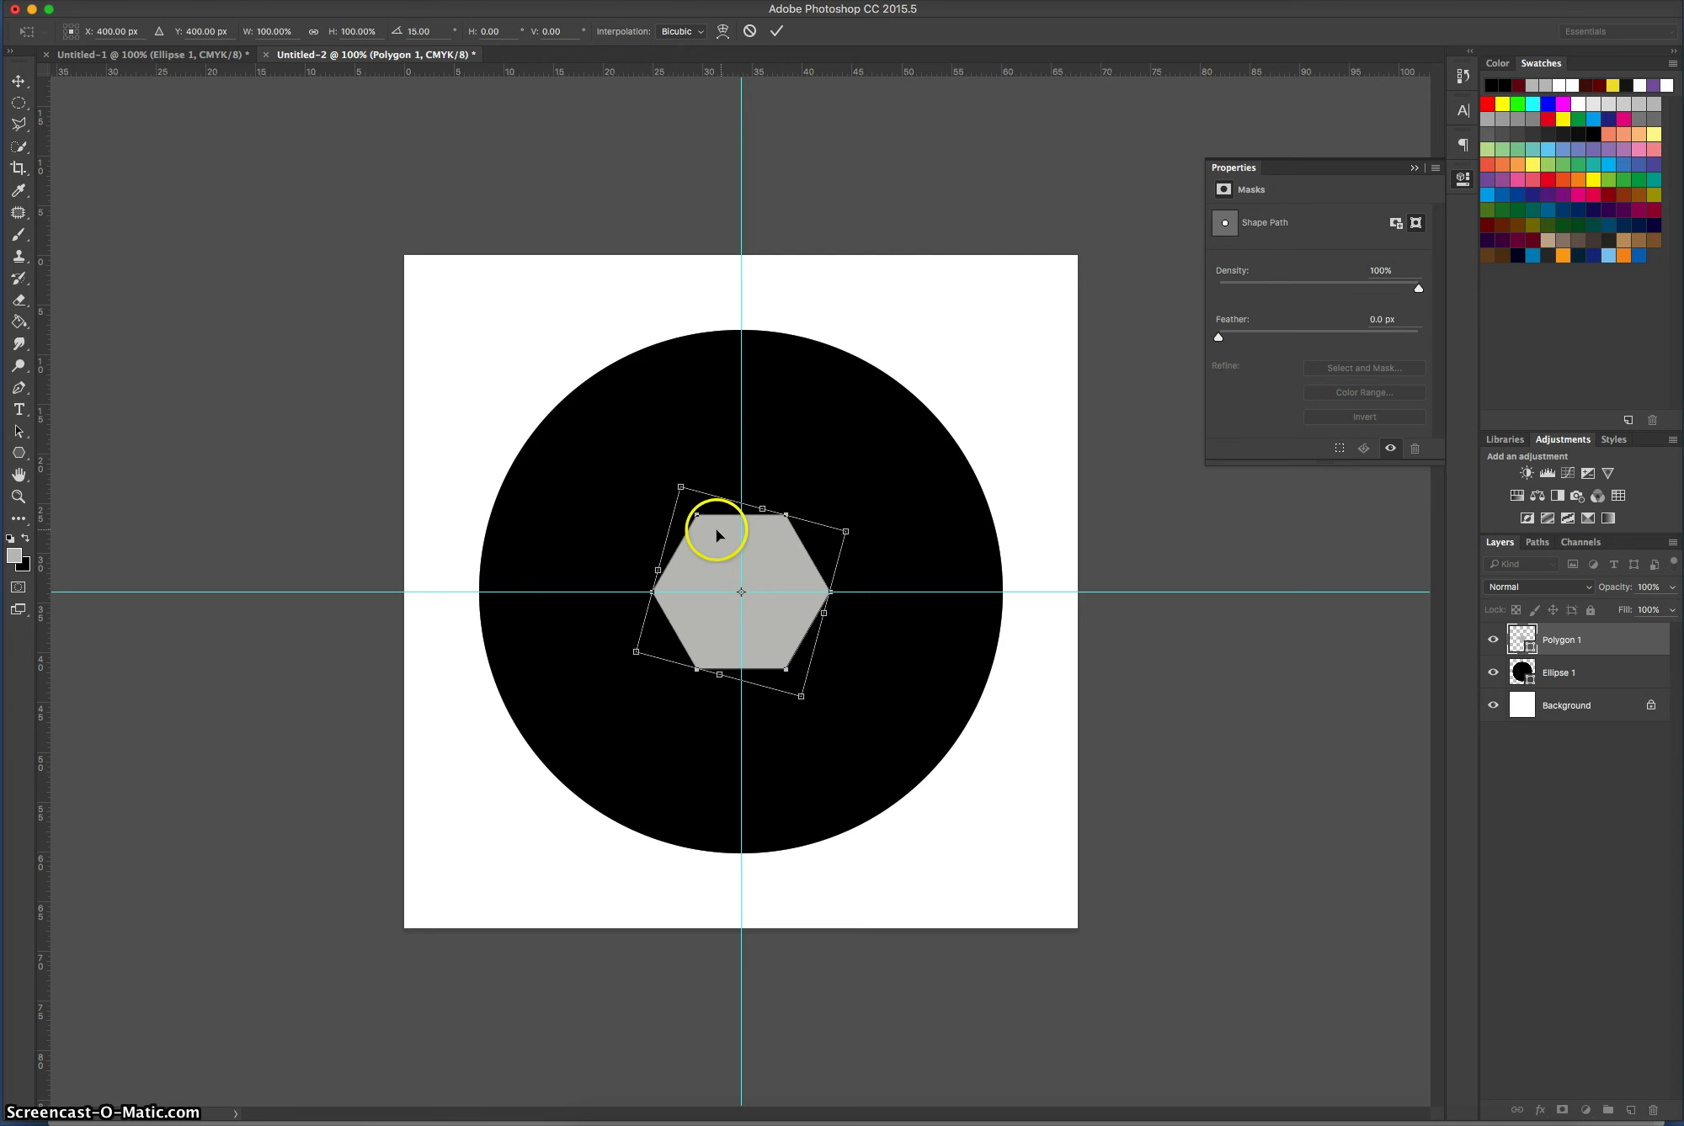
pyautogui.click(776, 32)
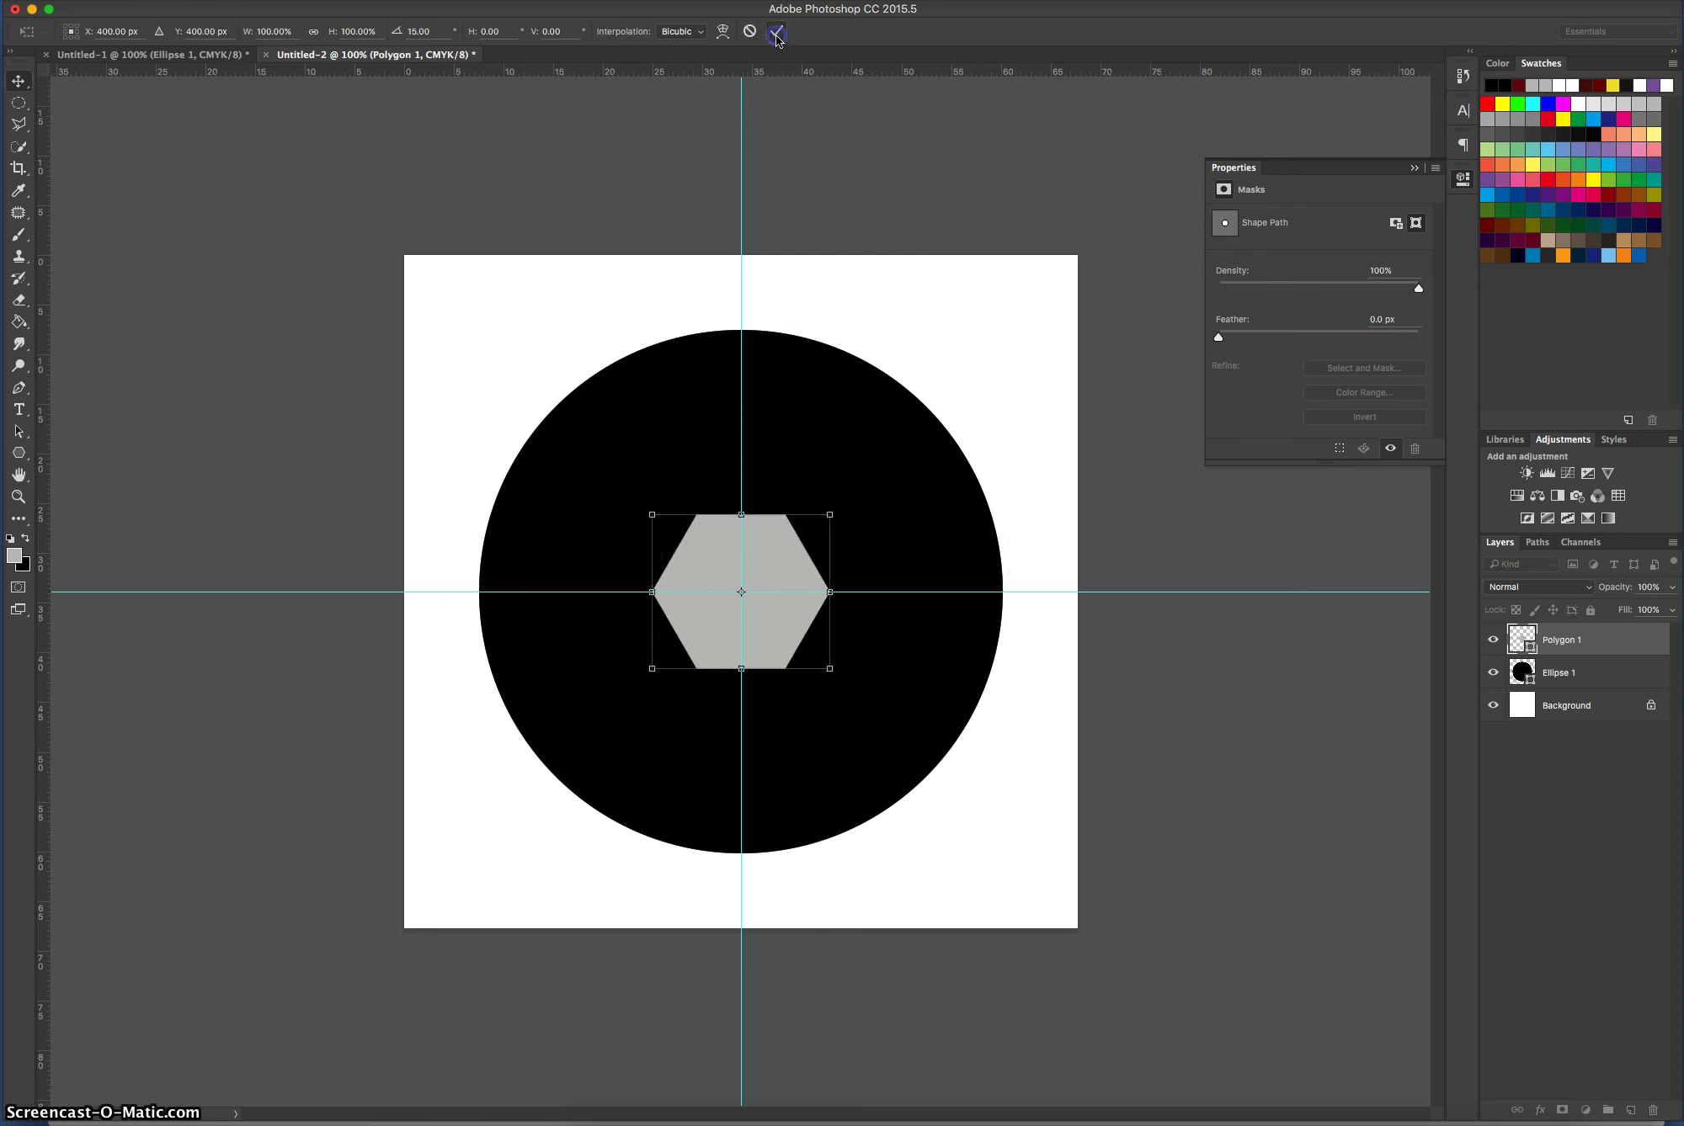
pyautogui.click(1019, 388)
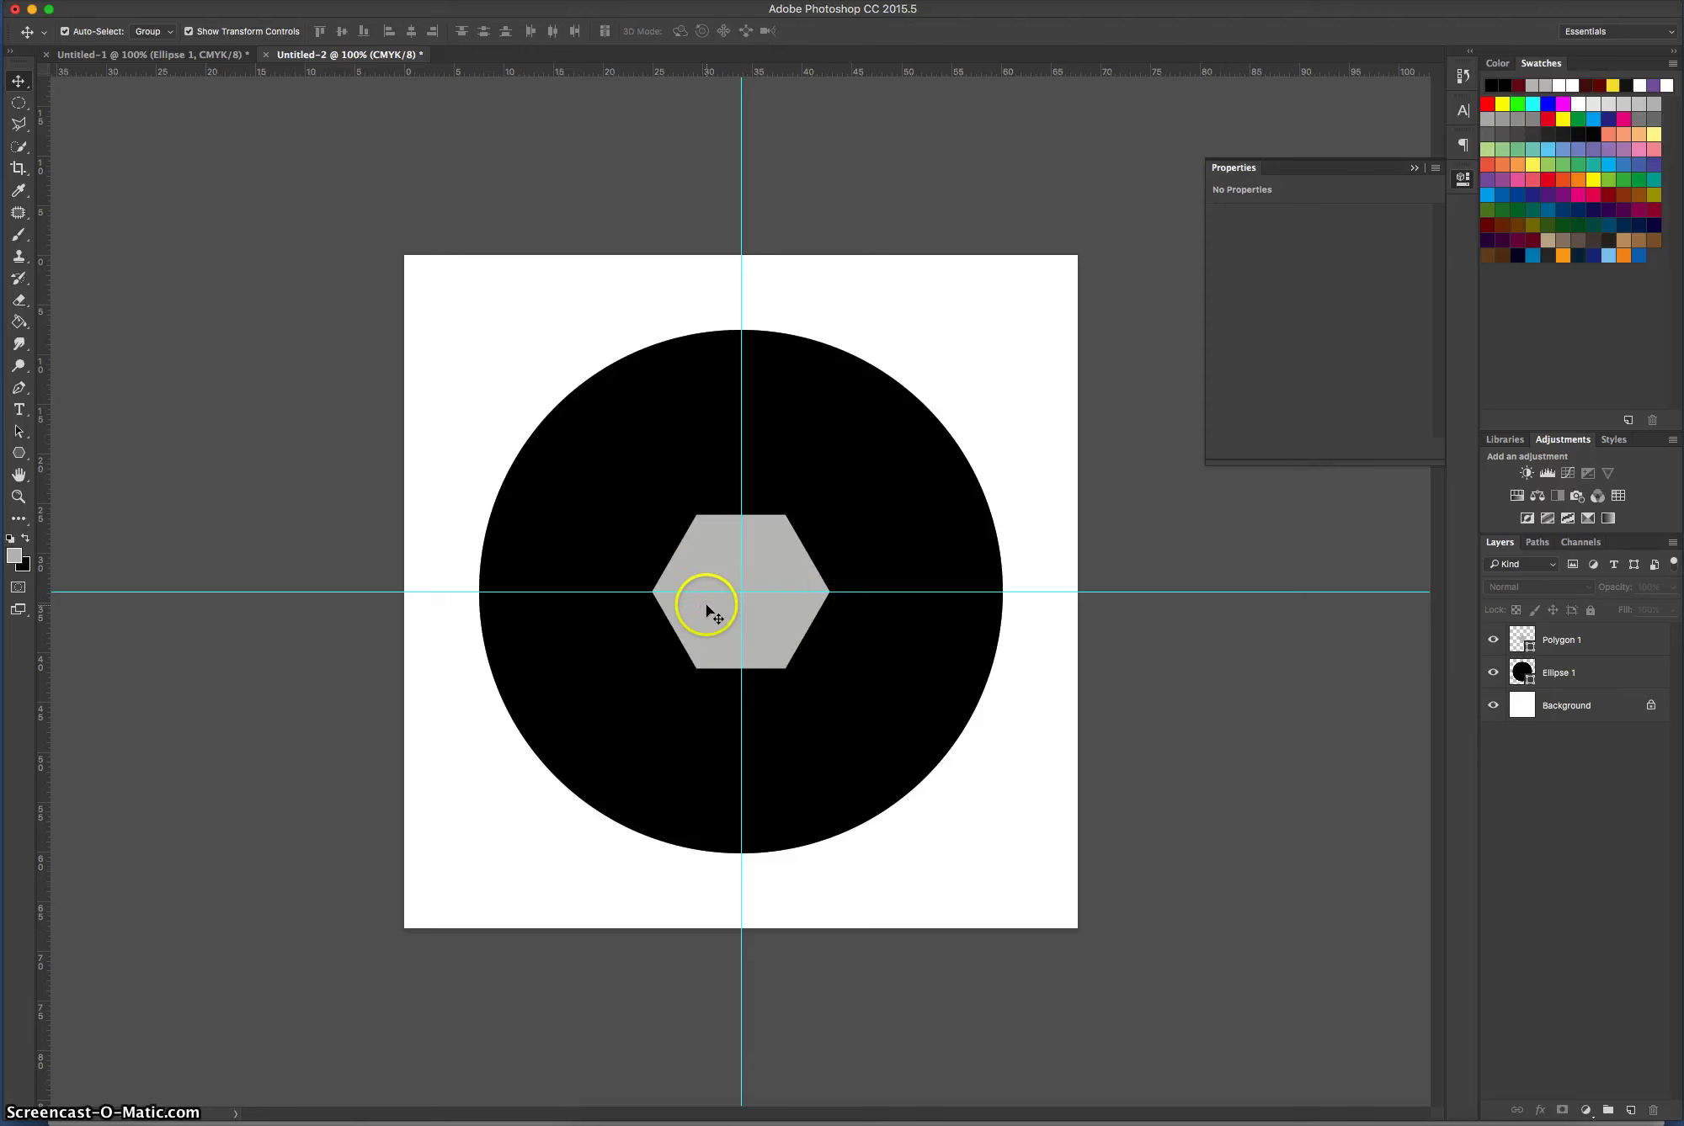
pyautogui.click(763, 563)
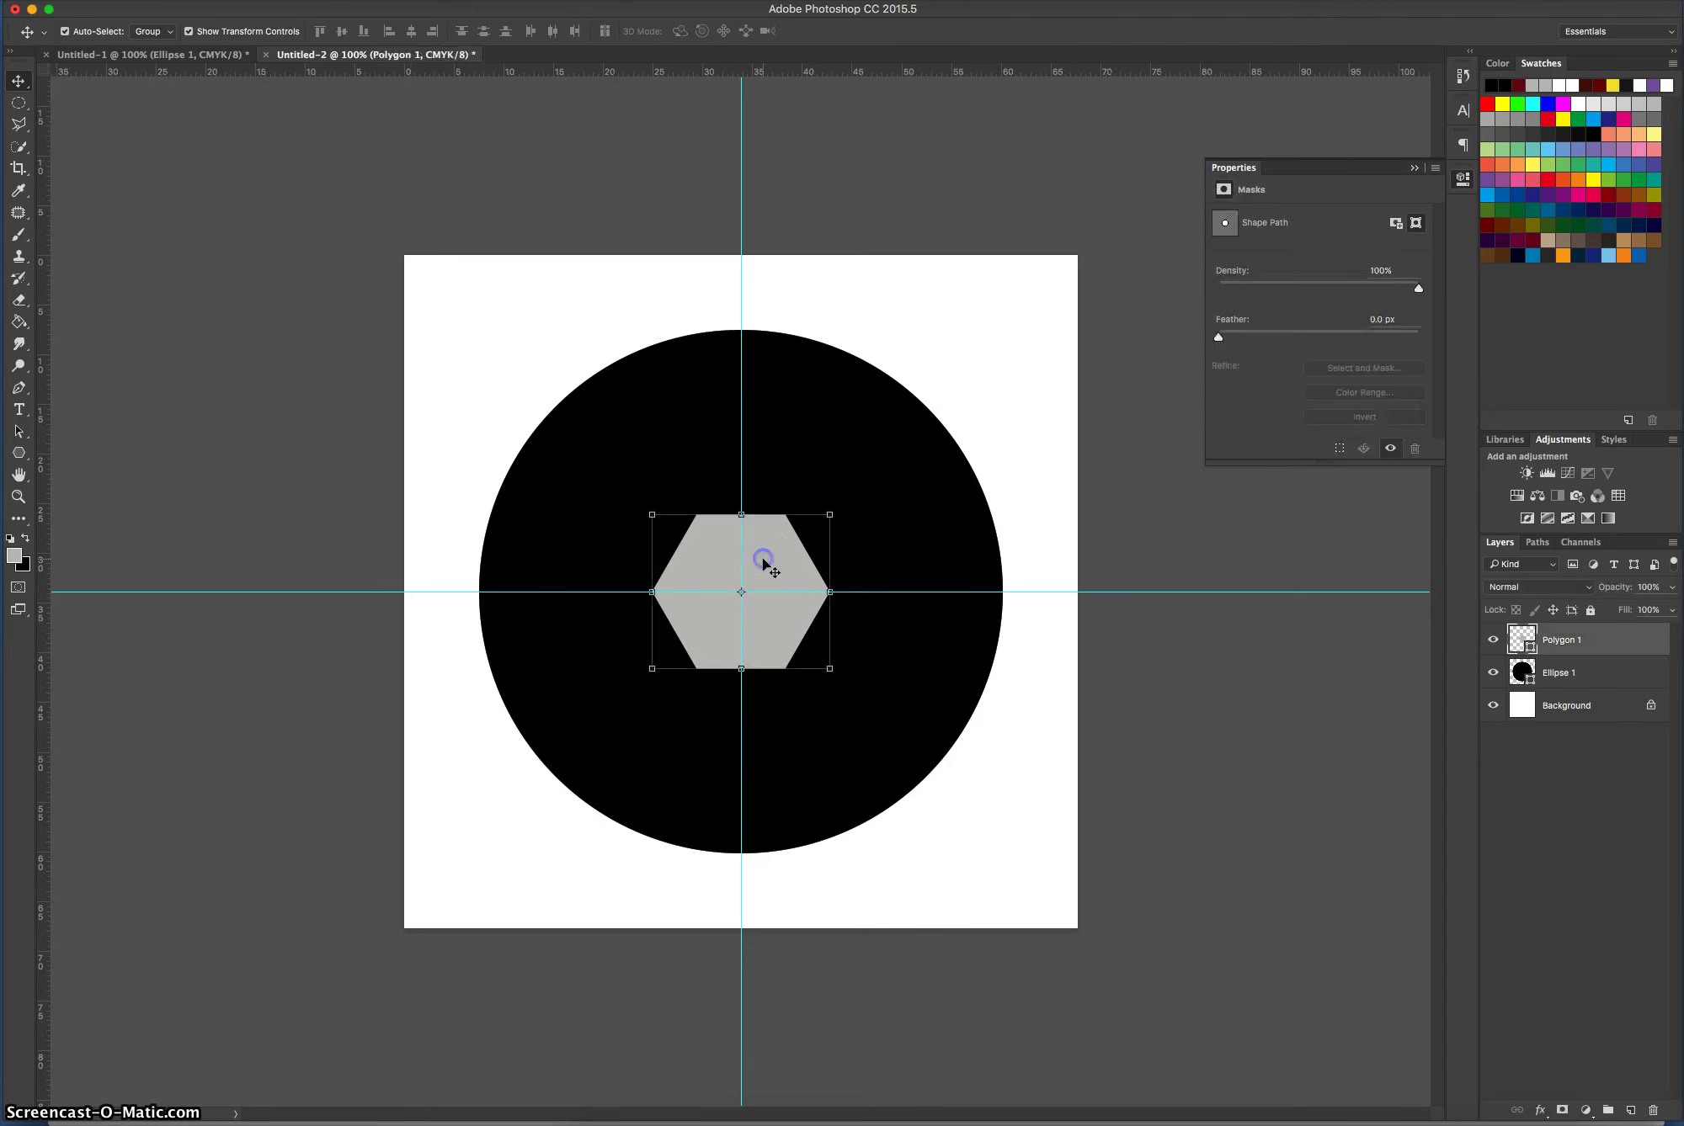
# Close the Properties panel and load the Polygon 1 hexagon as a selection.
pyautogui.click(756, 561)
pyautogui.click(1463, 178)
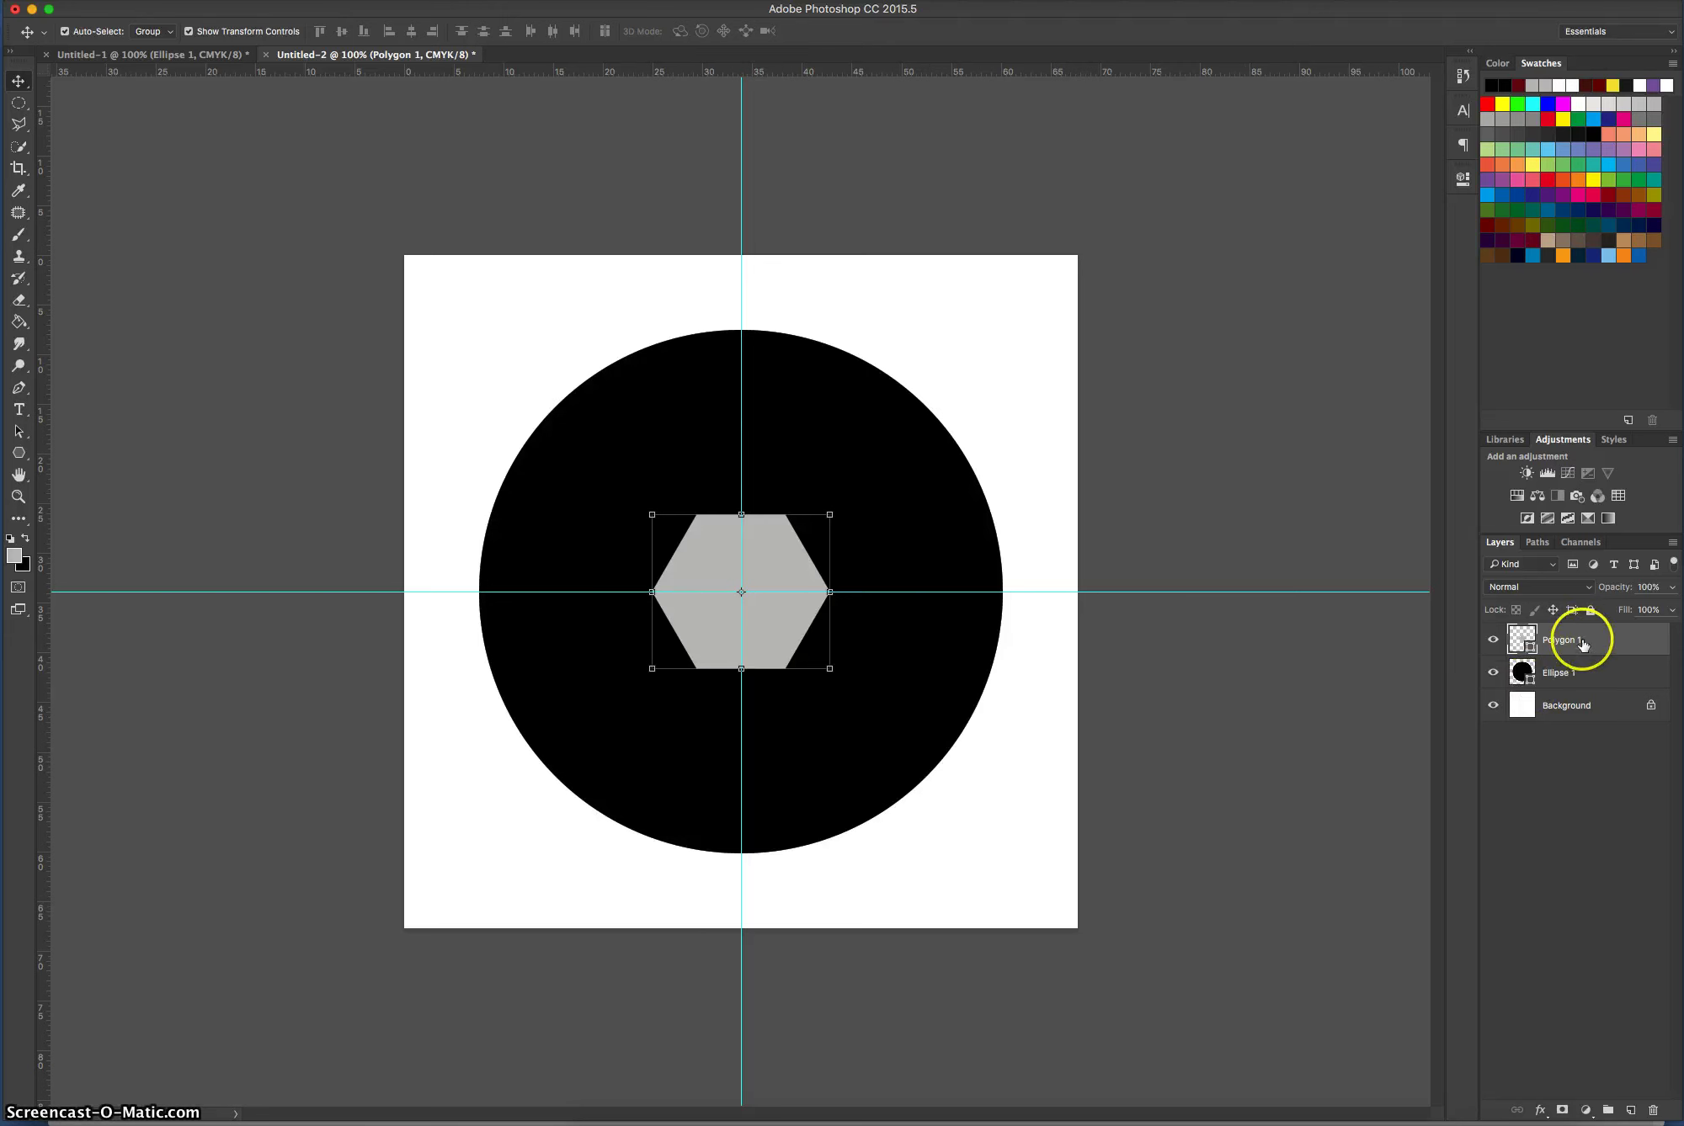
pyautogui.press('super')
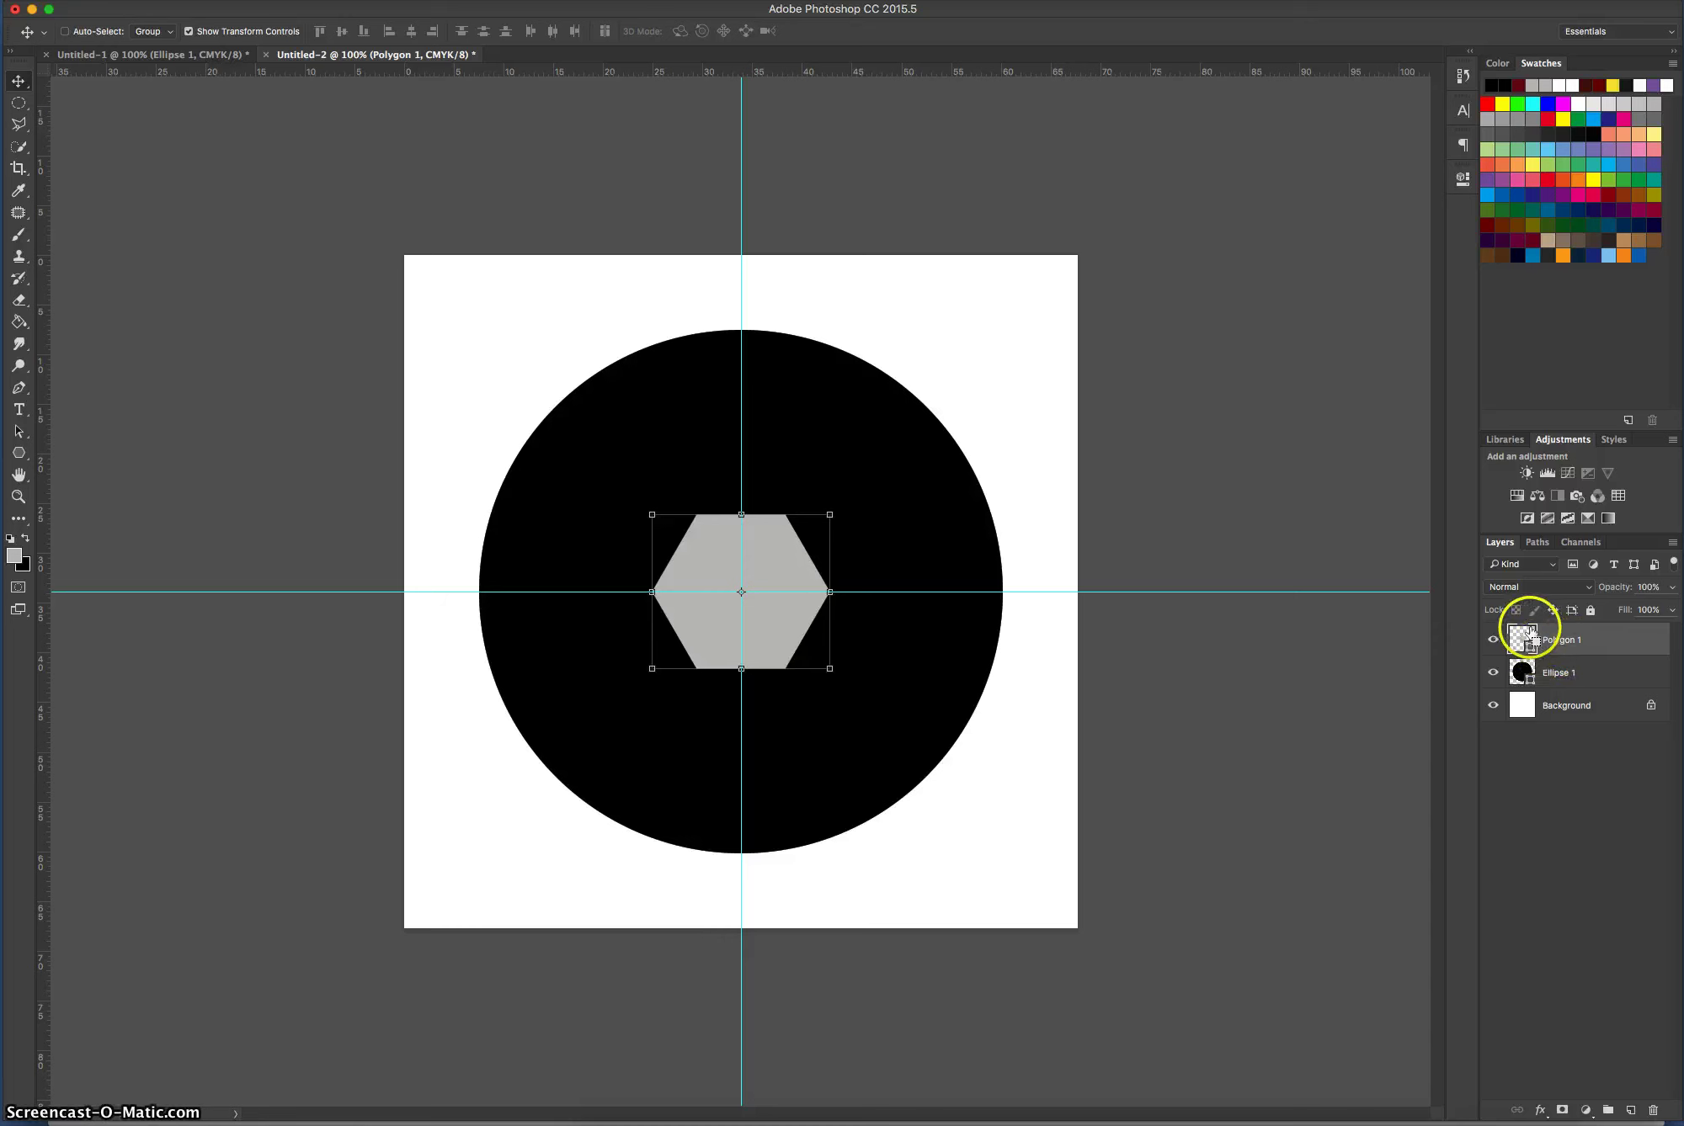
pyautogui.press('super')
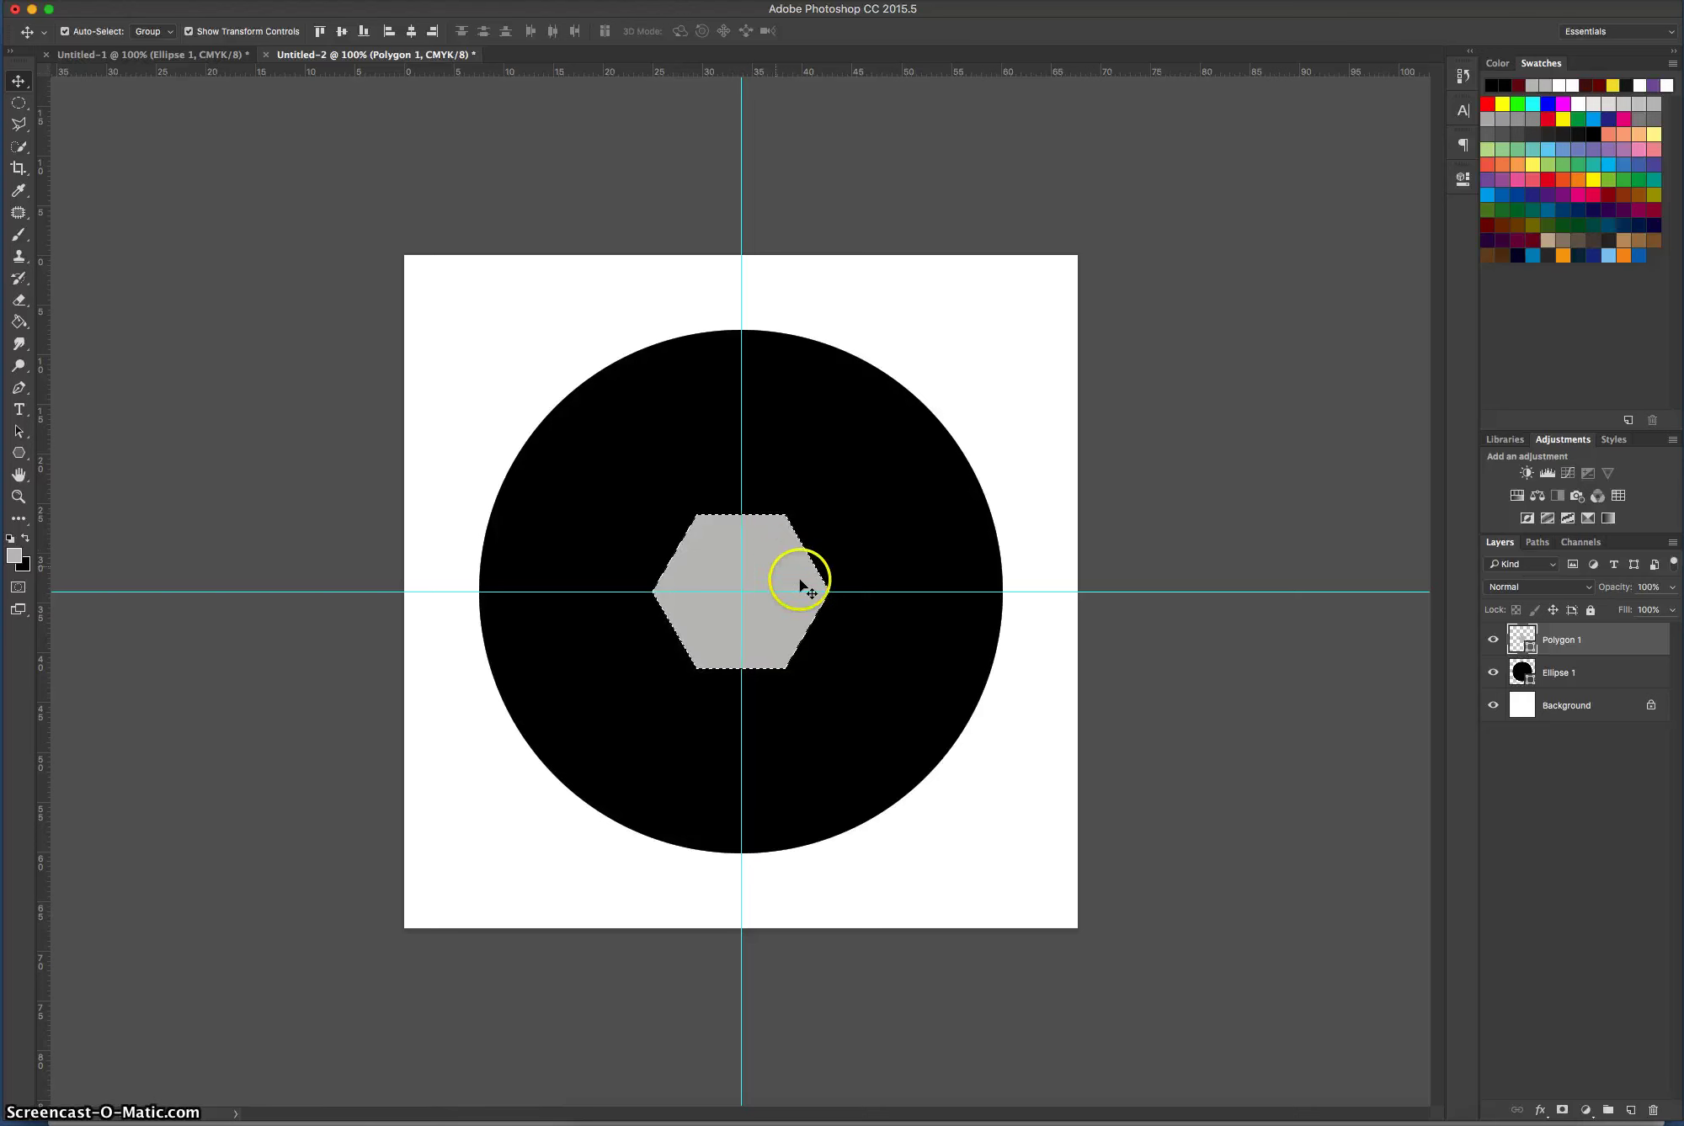
# Rasterize the Ellipse 1 layer and delete the hexagon area from the circle.
pyautogui.click(1585, 675)
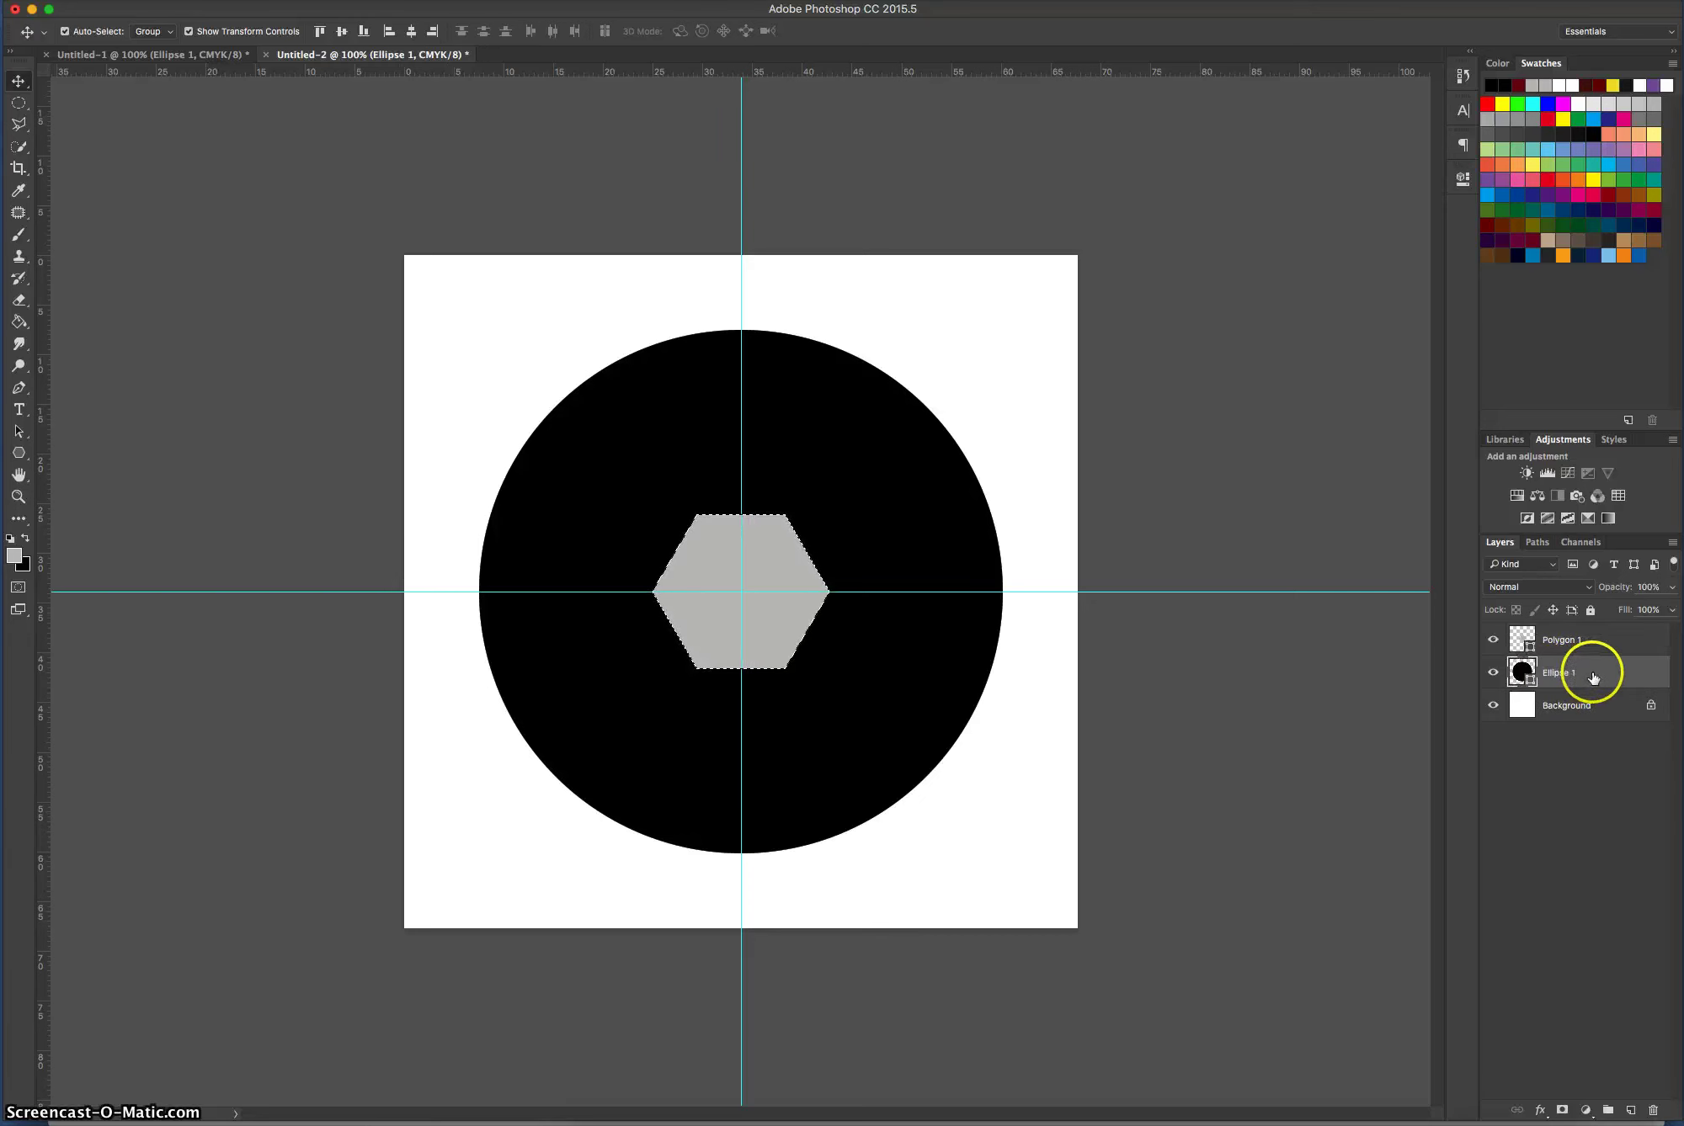
pyautogui.rightClick(1599, 675)
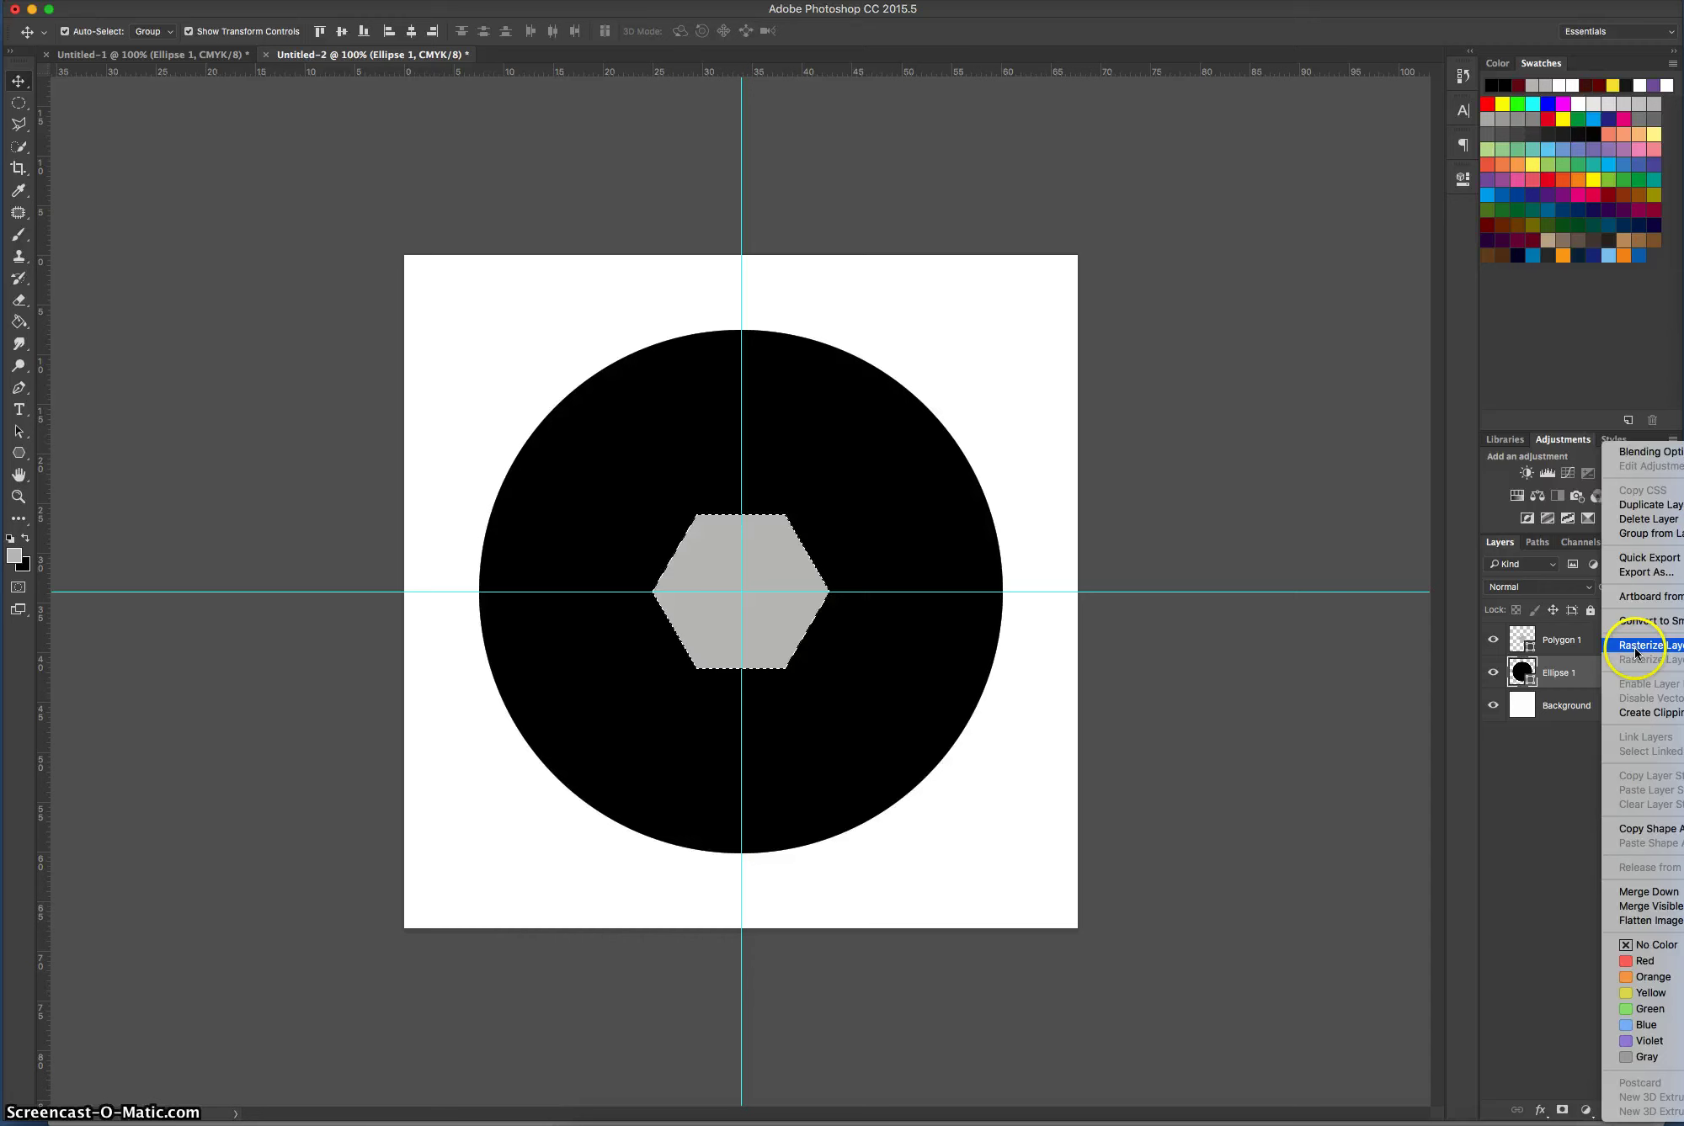
pyautogui.click(1637, 647)
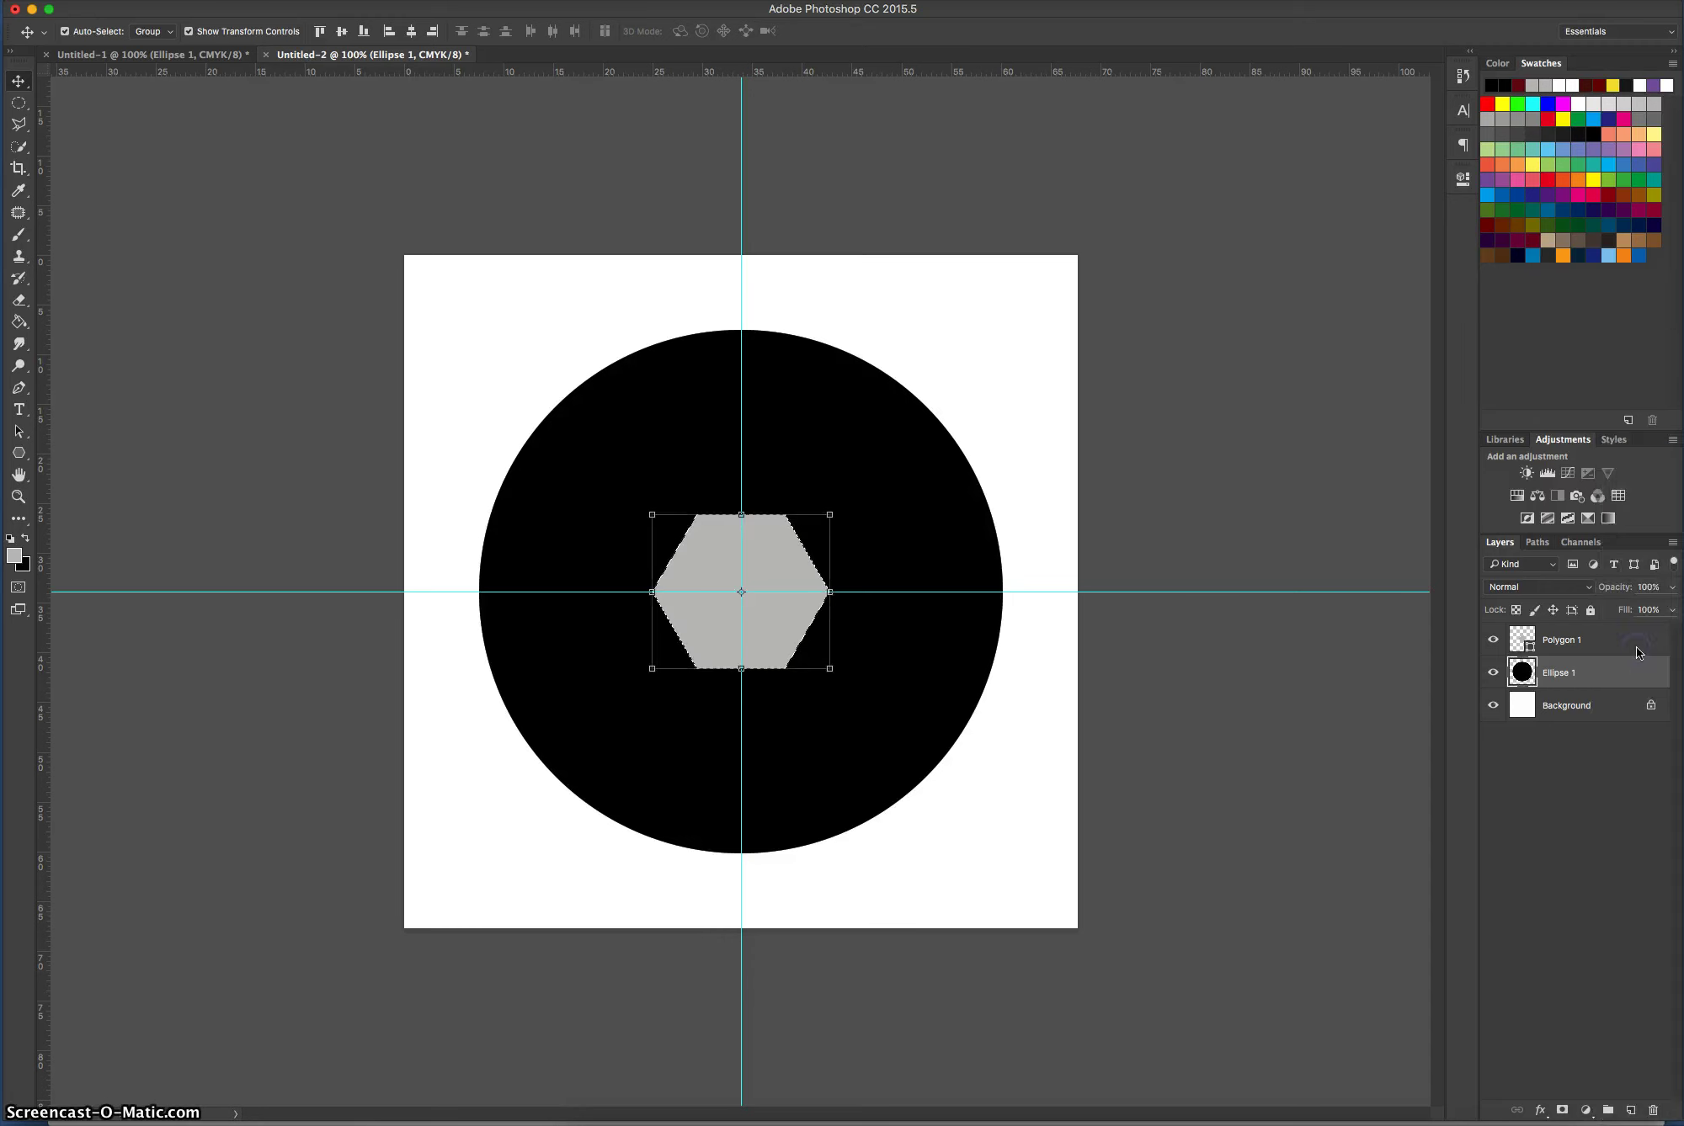
pyautogui.rightClick(1613, 678)
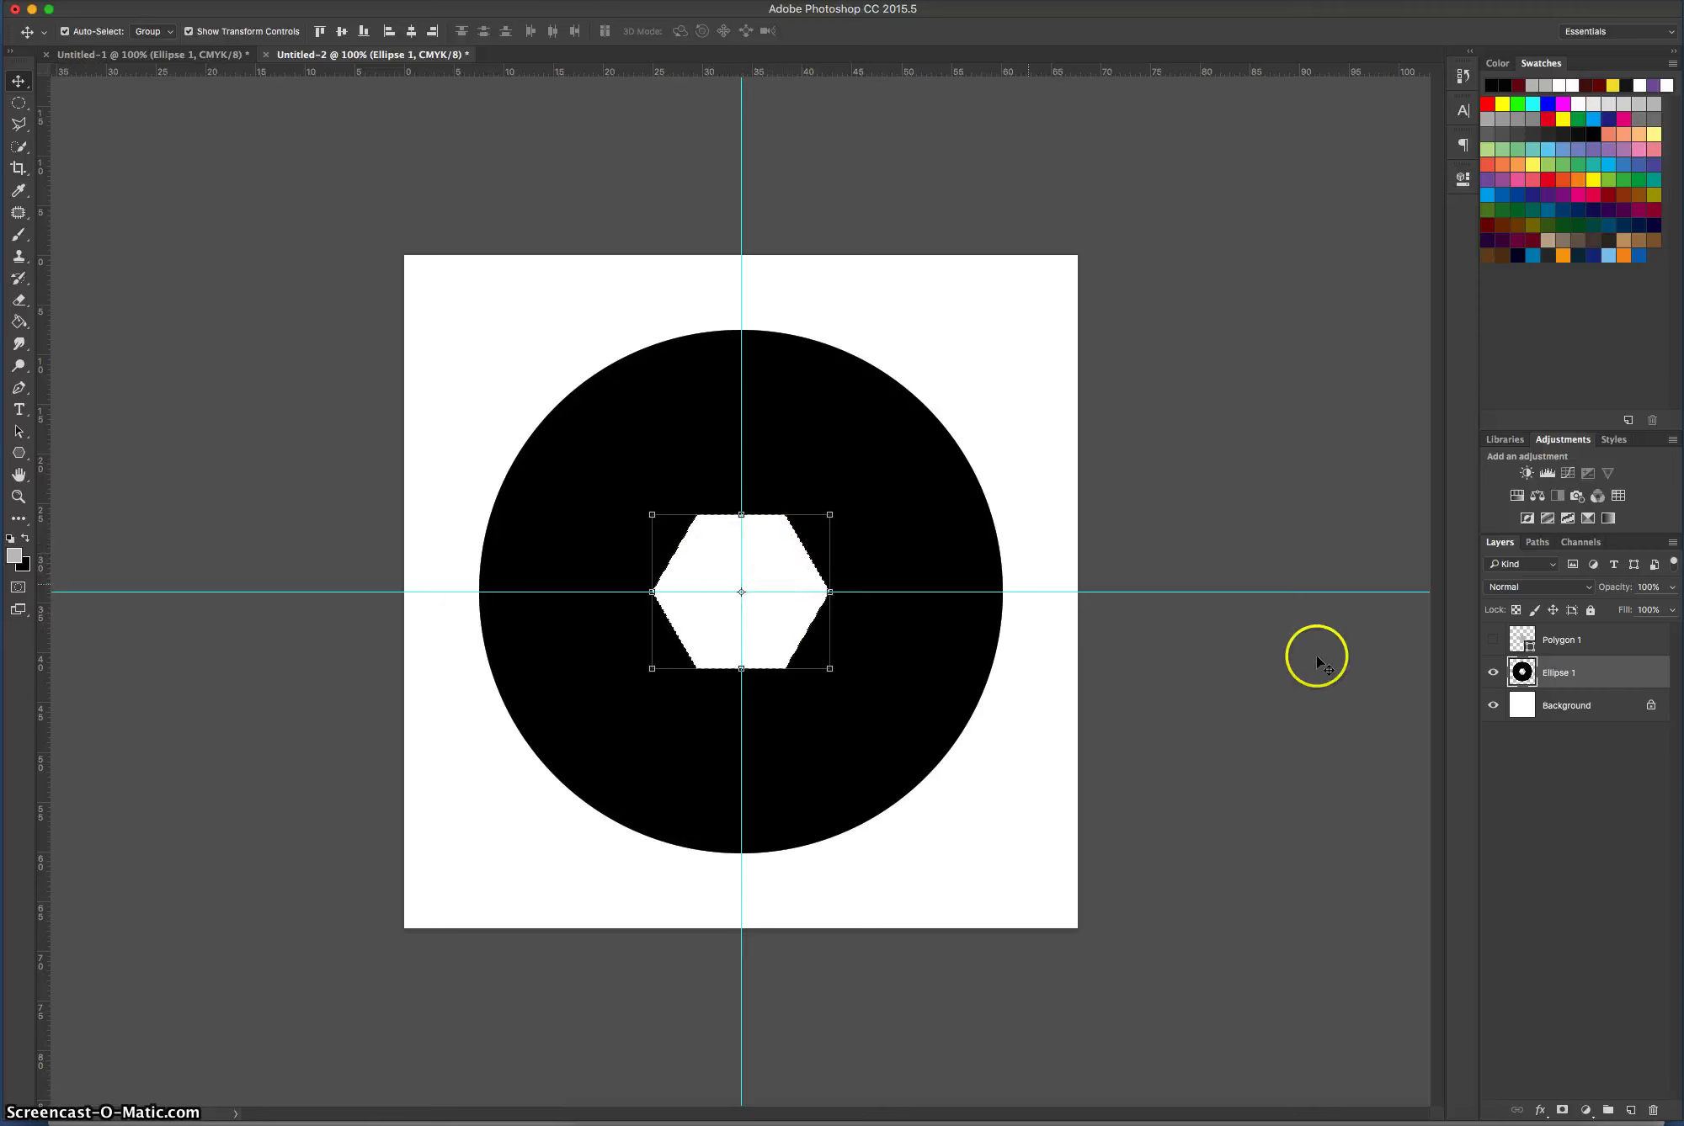
# Delete the Polygon 1 layer and deselect, leaving only Ellipse 1 and Background.
pyautogui.click(1491, 641)
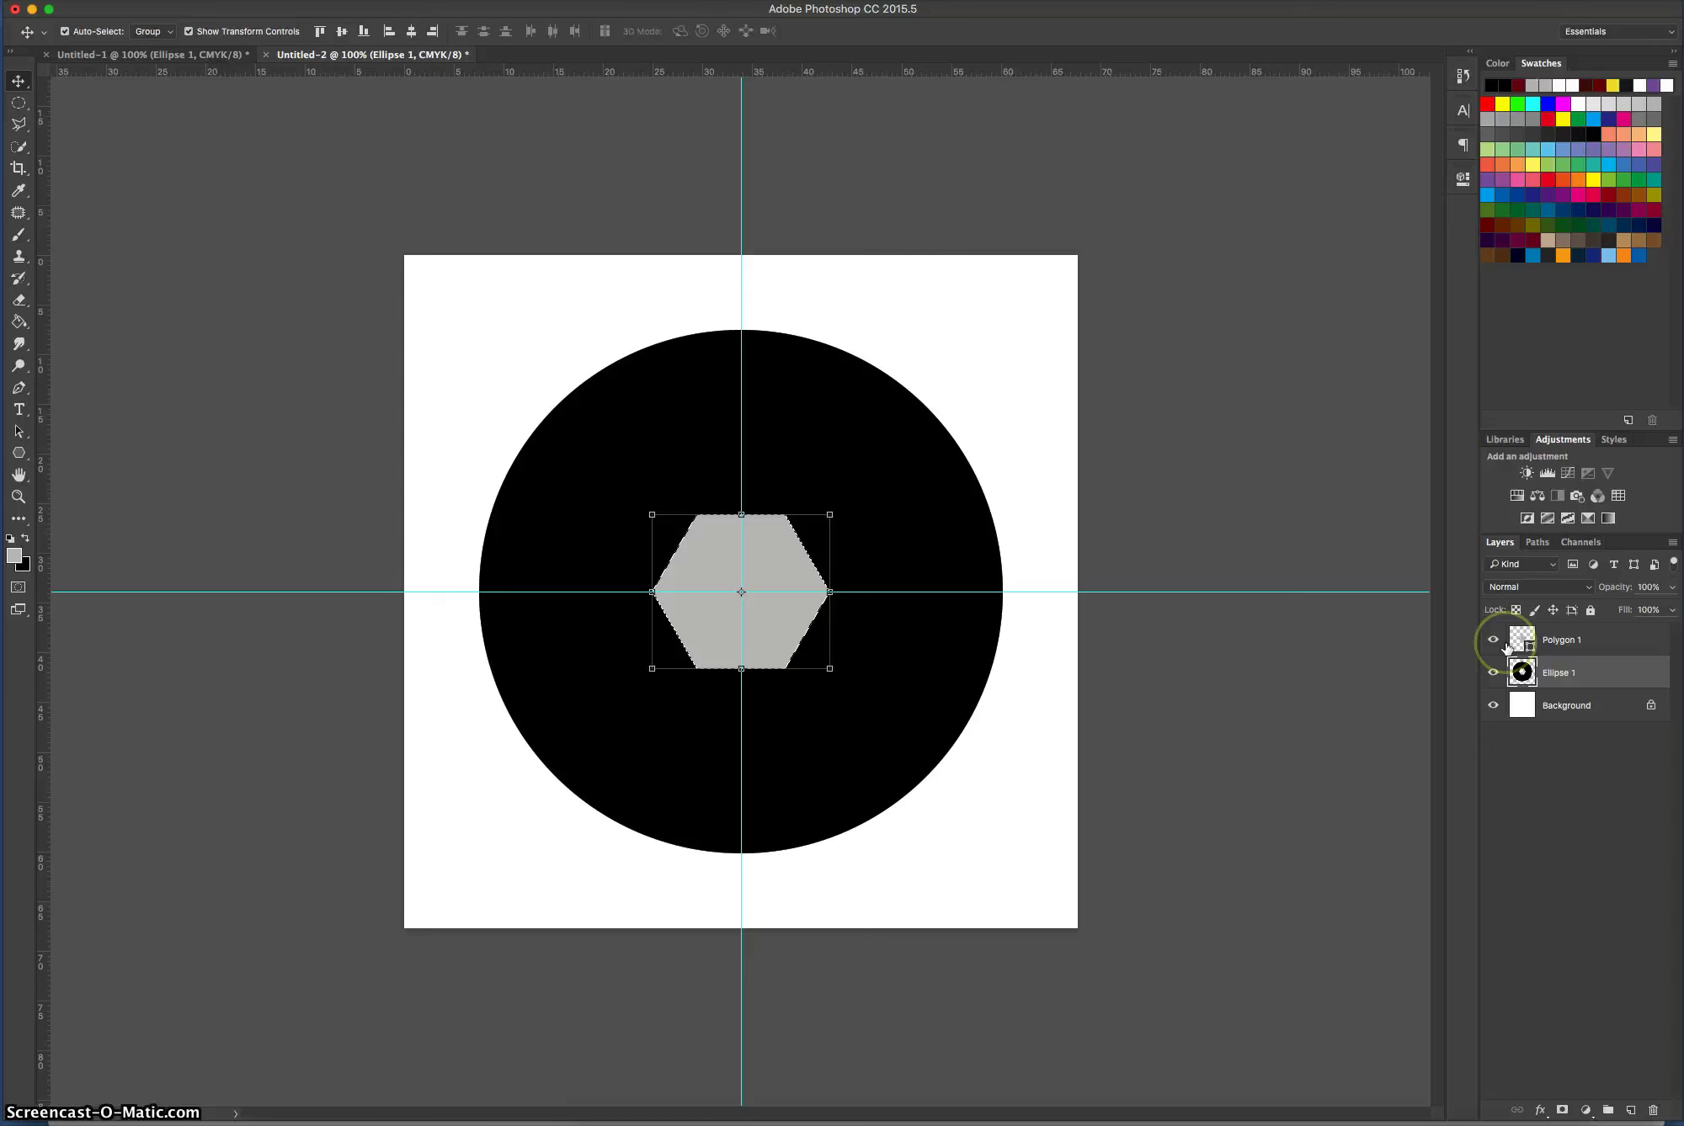
pyautogui.click(1520, 644)
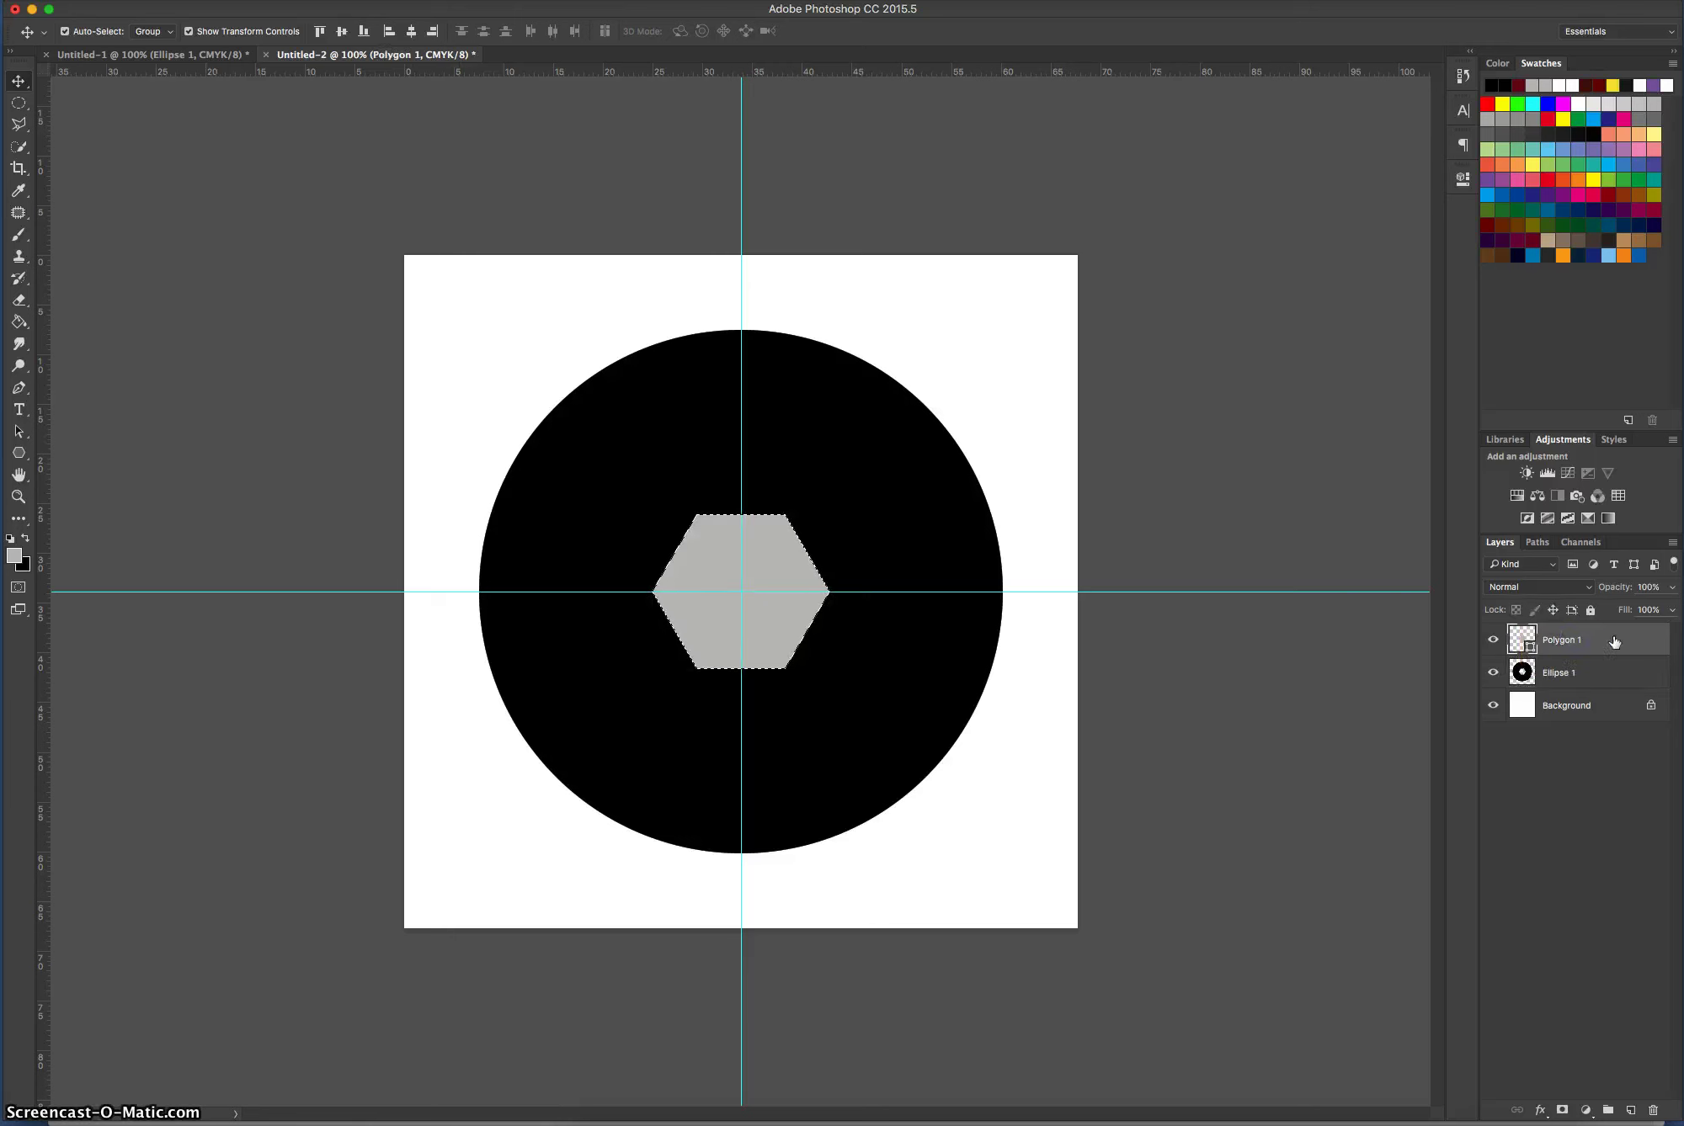
pyautogui.click(1593, 711)
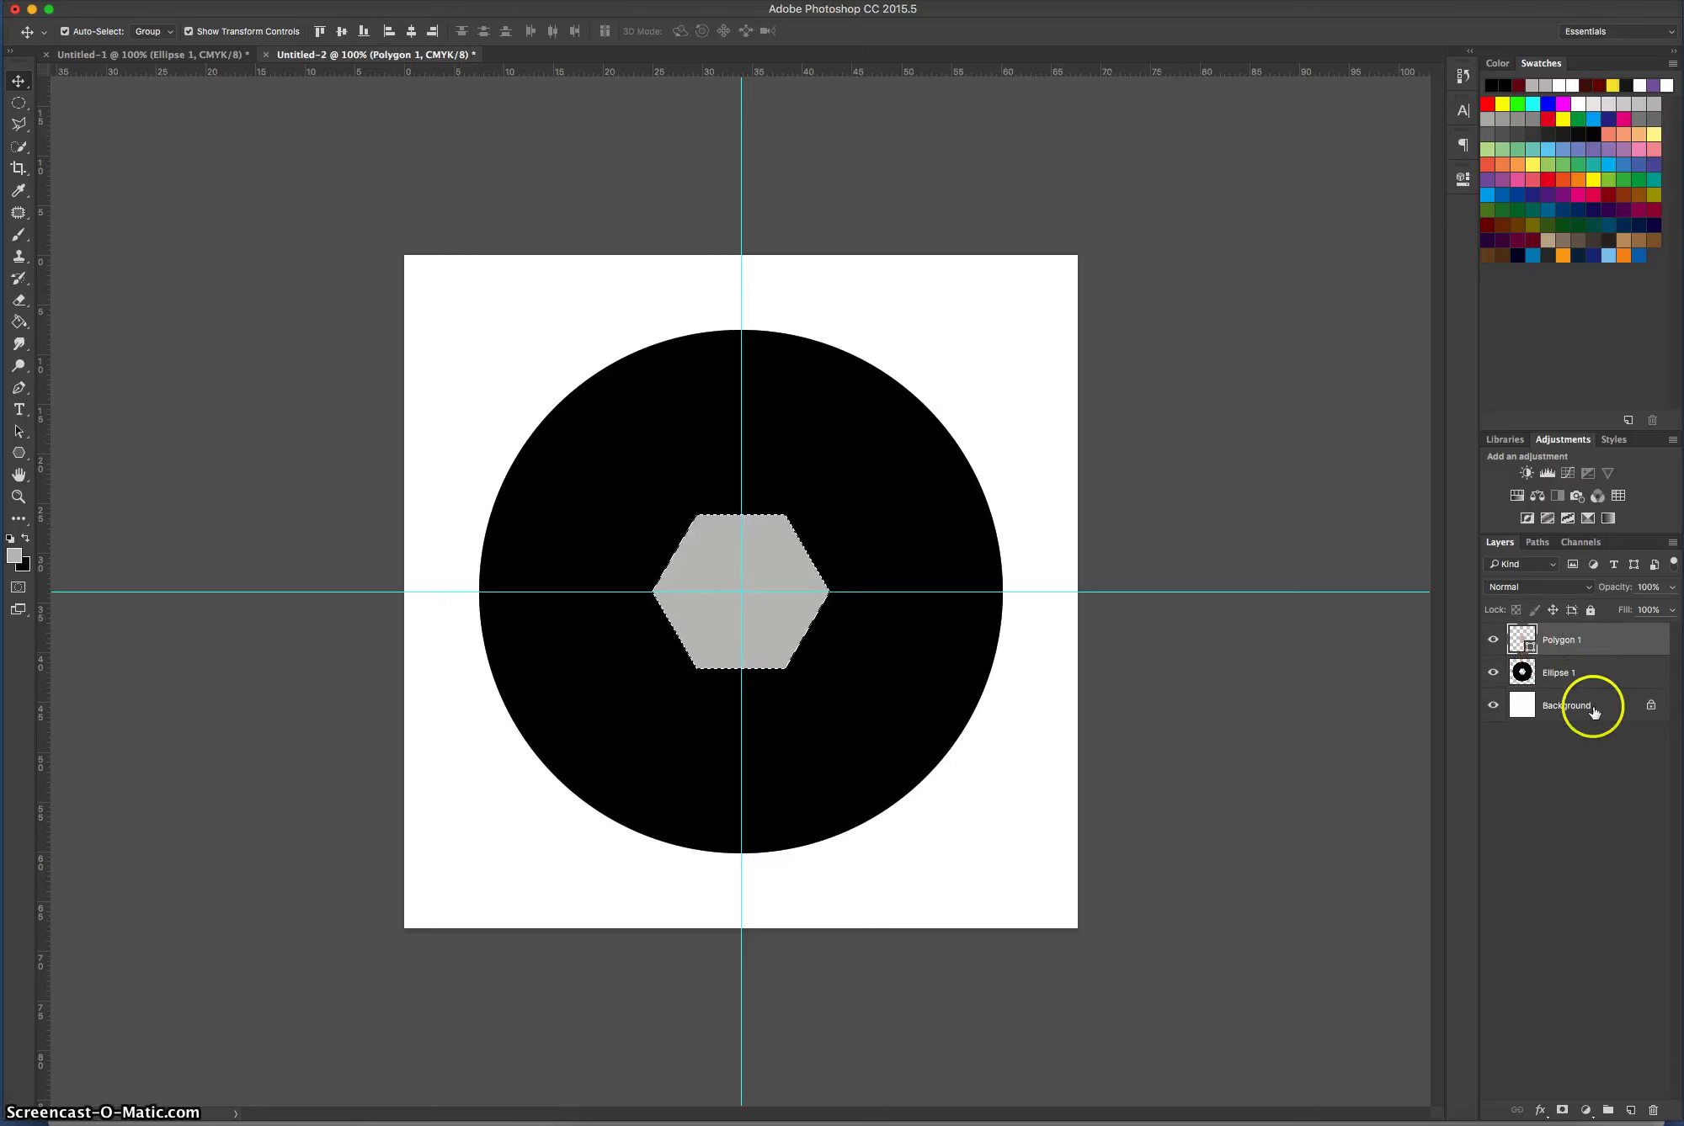
pyautogui.click(1653, 1112)
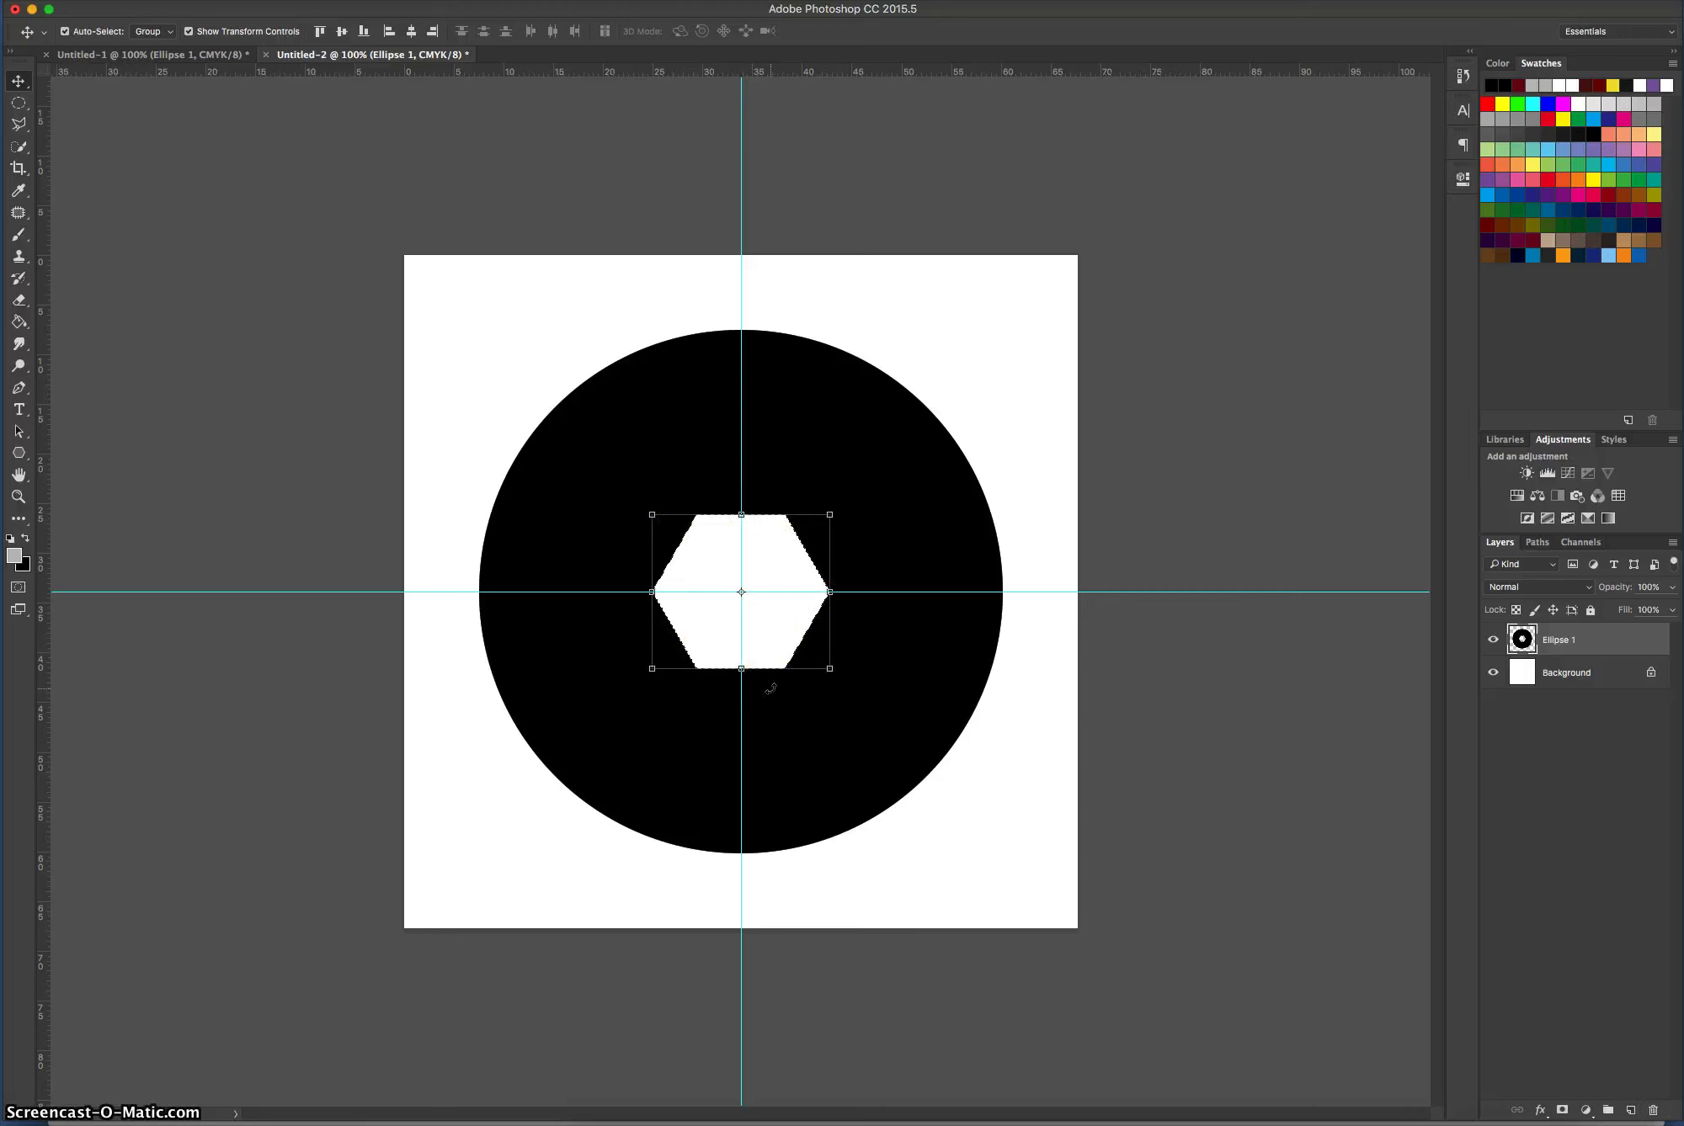
pyautogui.press('super')
pyautogui.press('super+d')
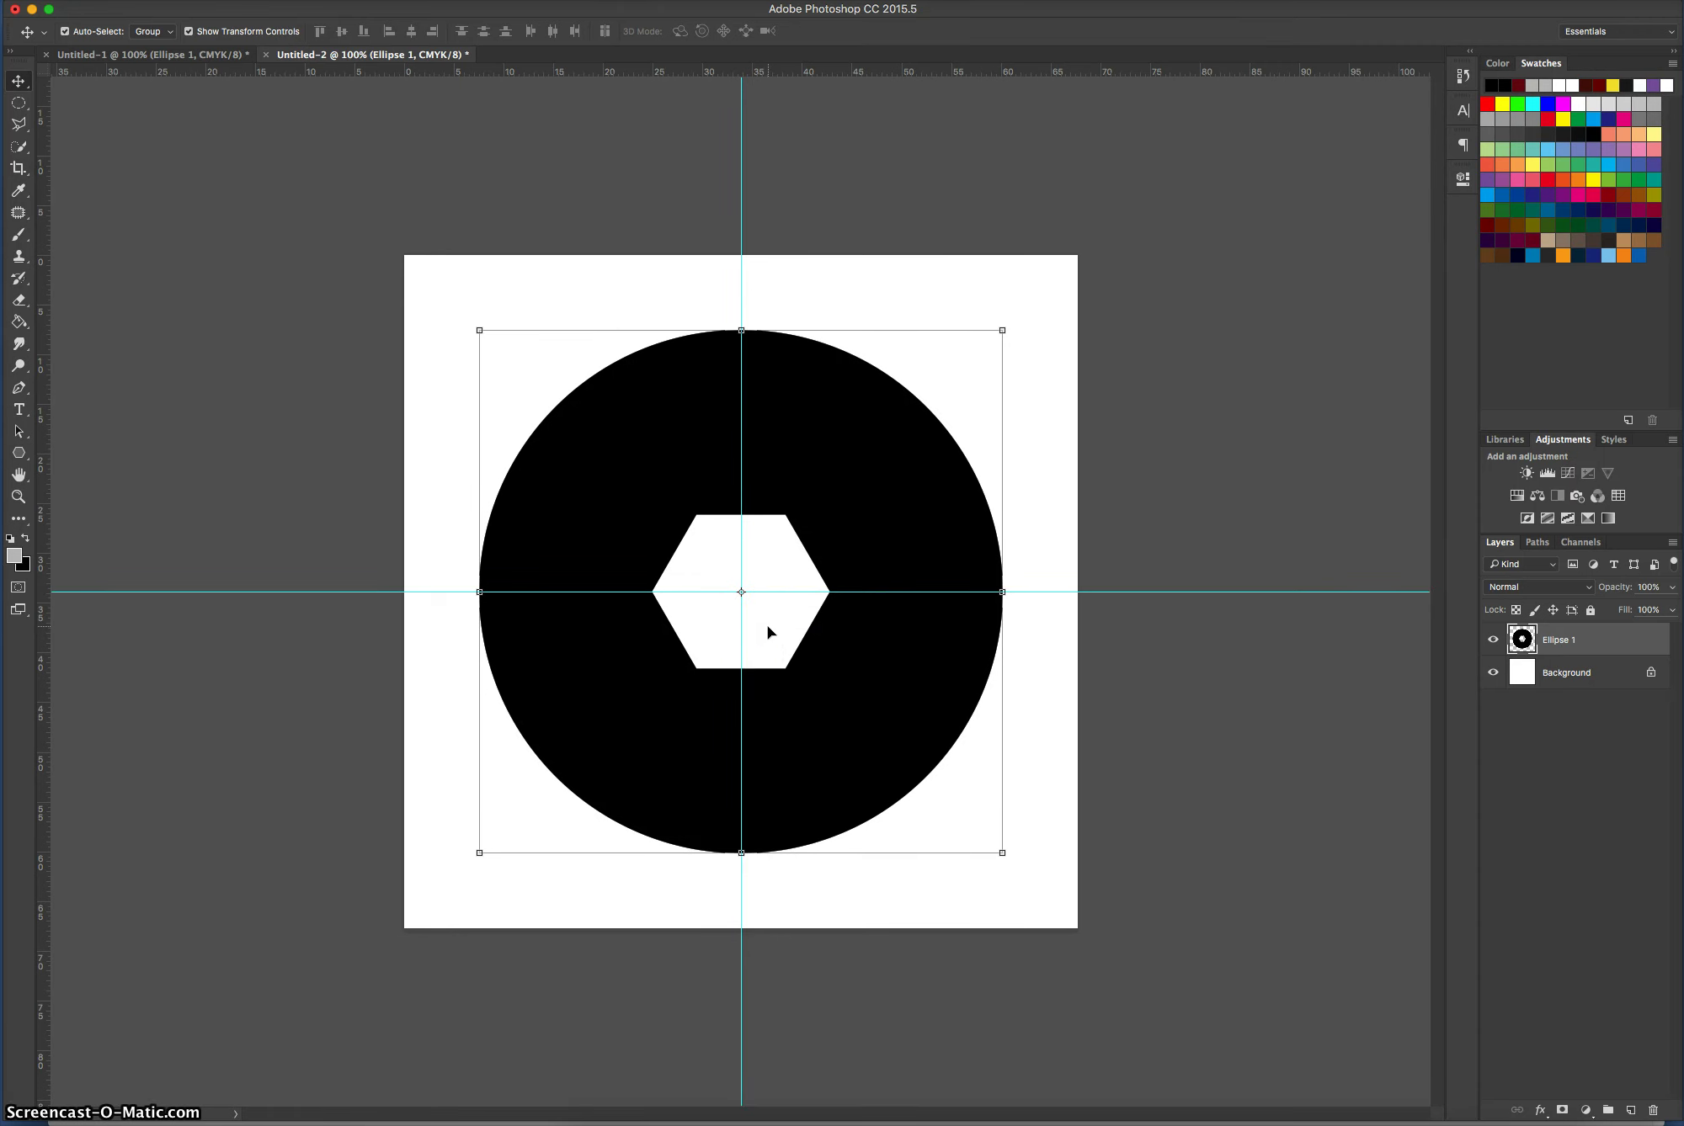
# At 200% zoom, draw a 401 × 16 px Rectangle 1 bar from the hexagon's lower-left corner.
pyautogui.click(1631, 1110)
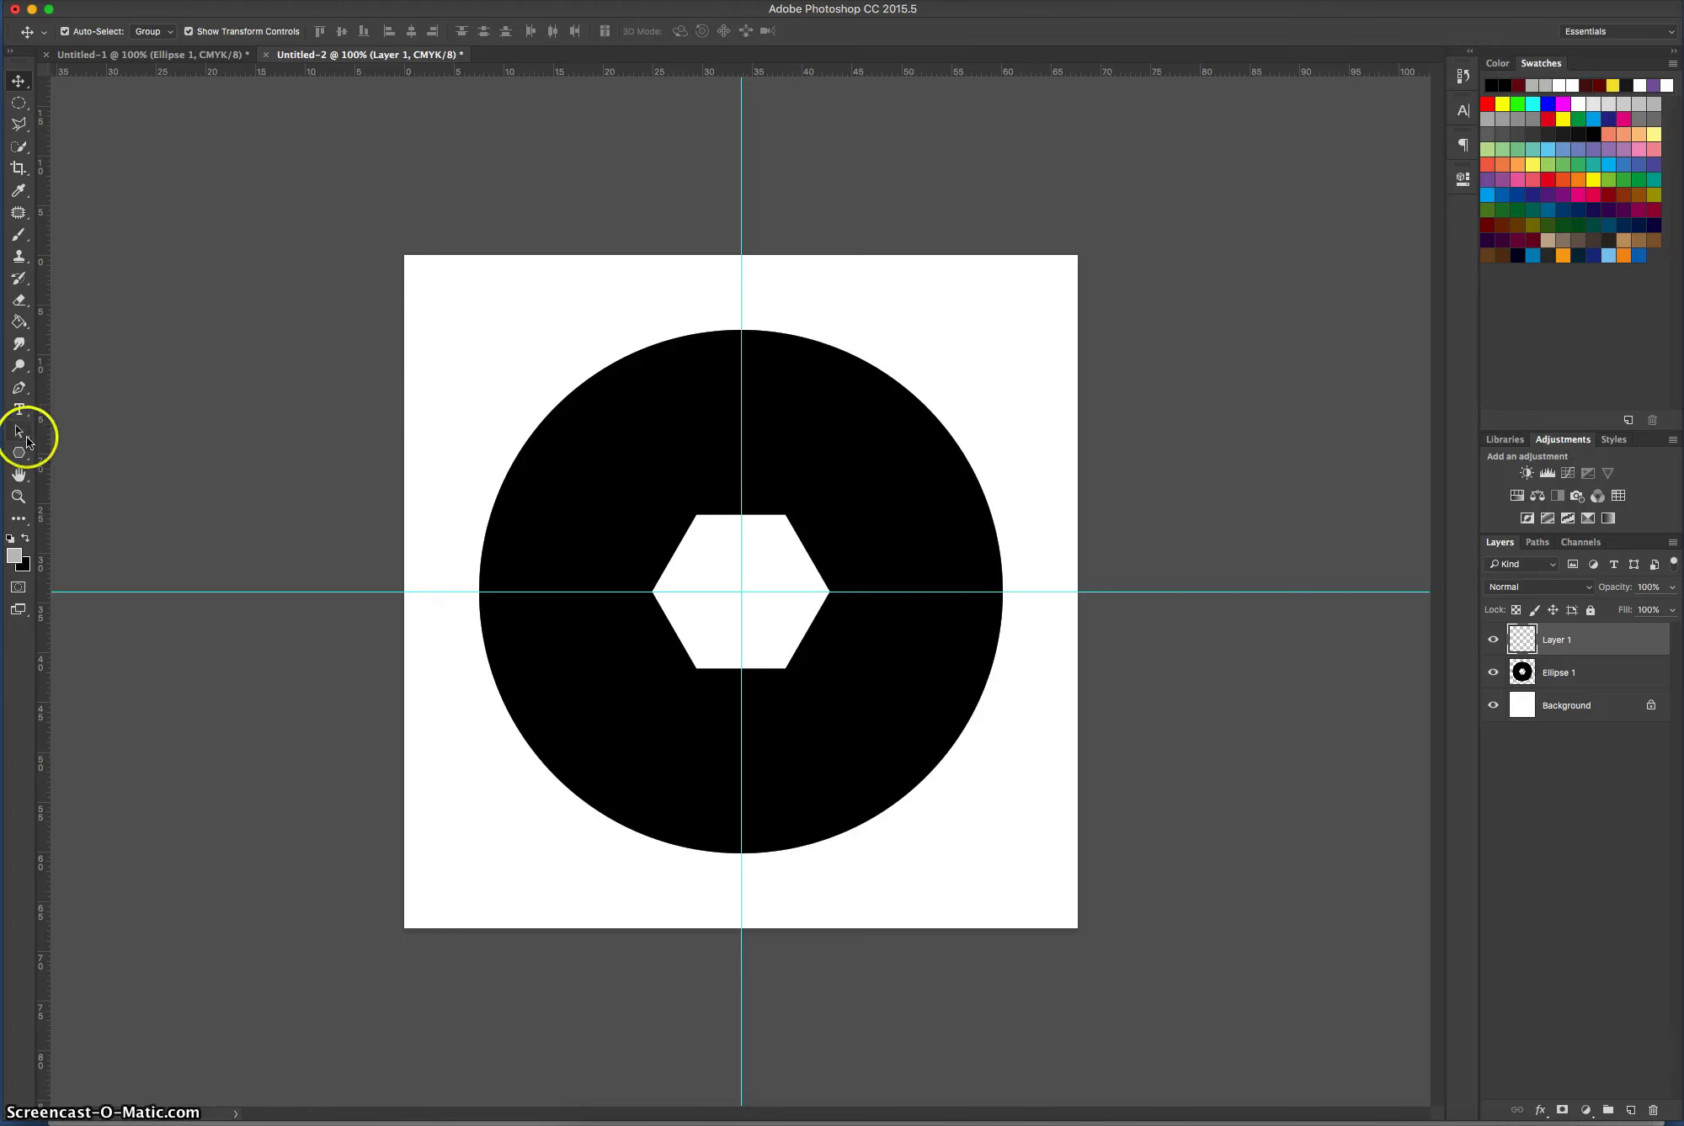
pyautogui.moveTo(19, 452); pyautogui.dragTo(139, 452)
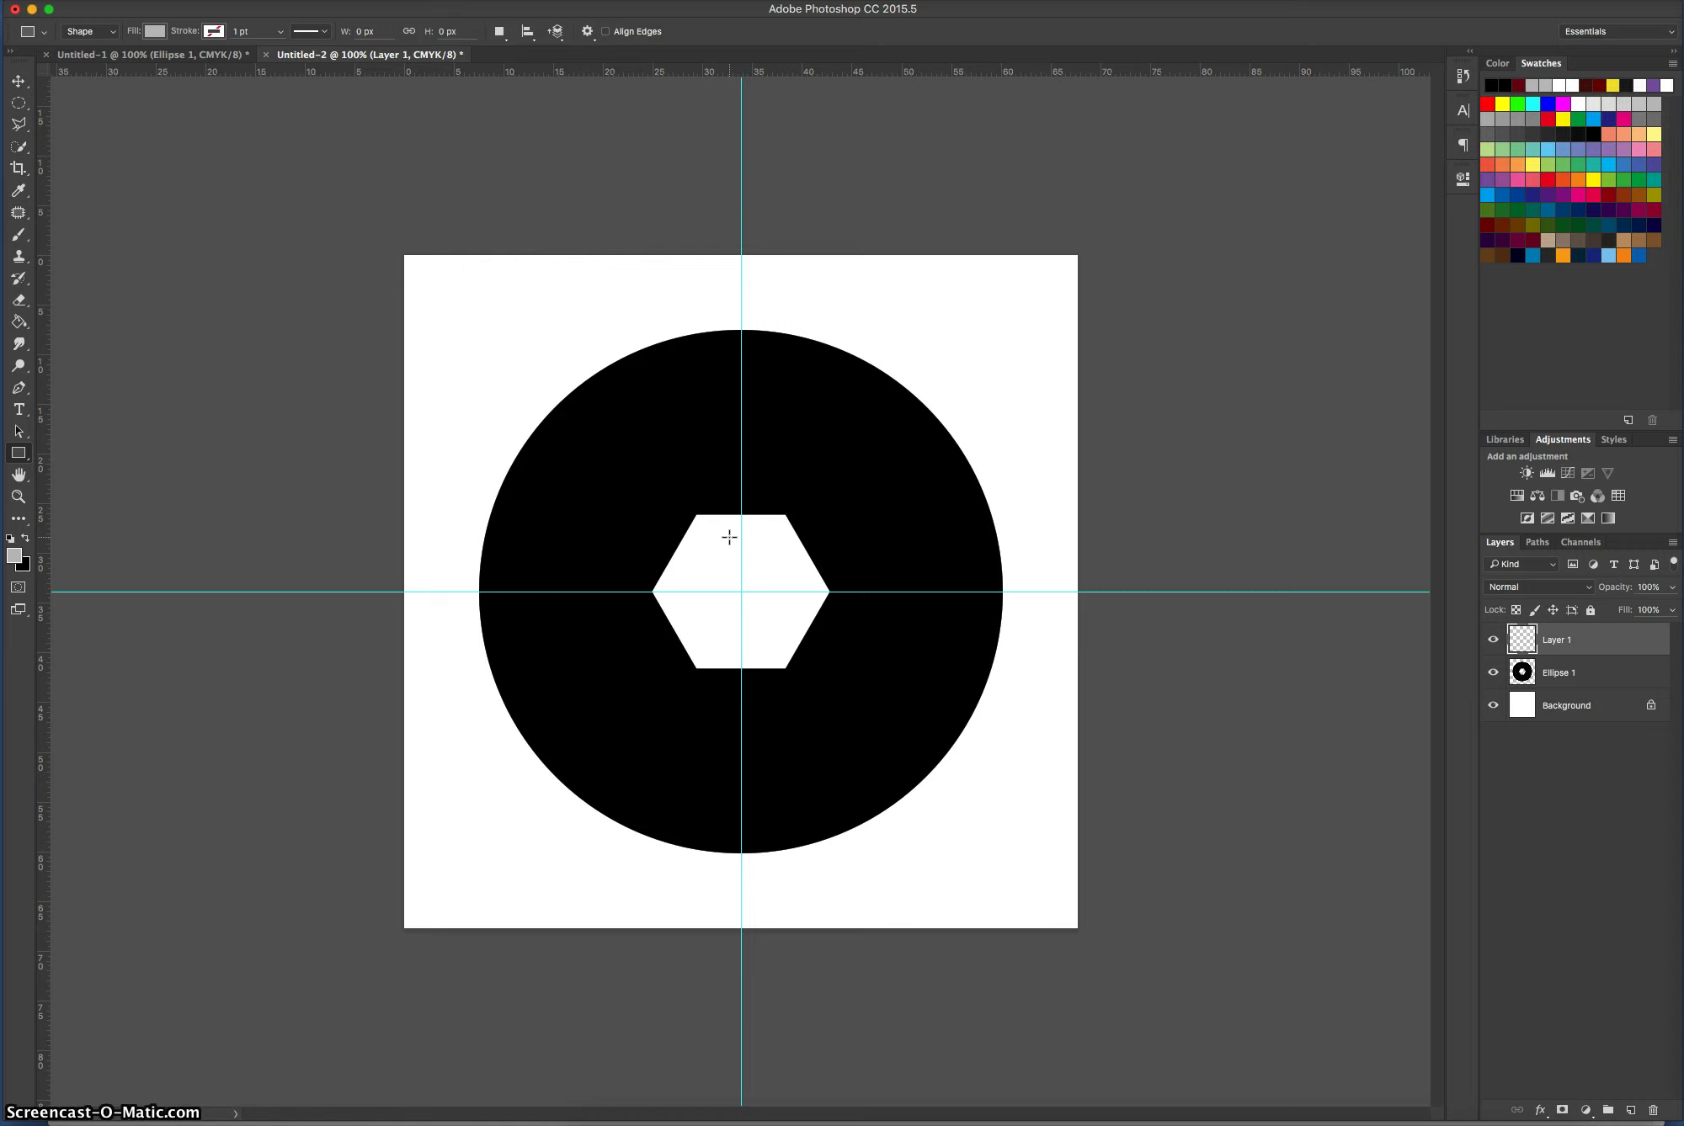
pyautogui.press('super+equal')
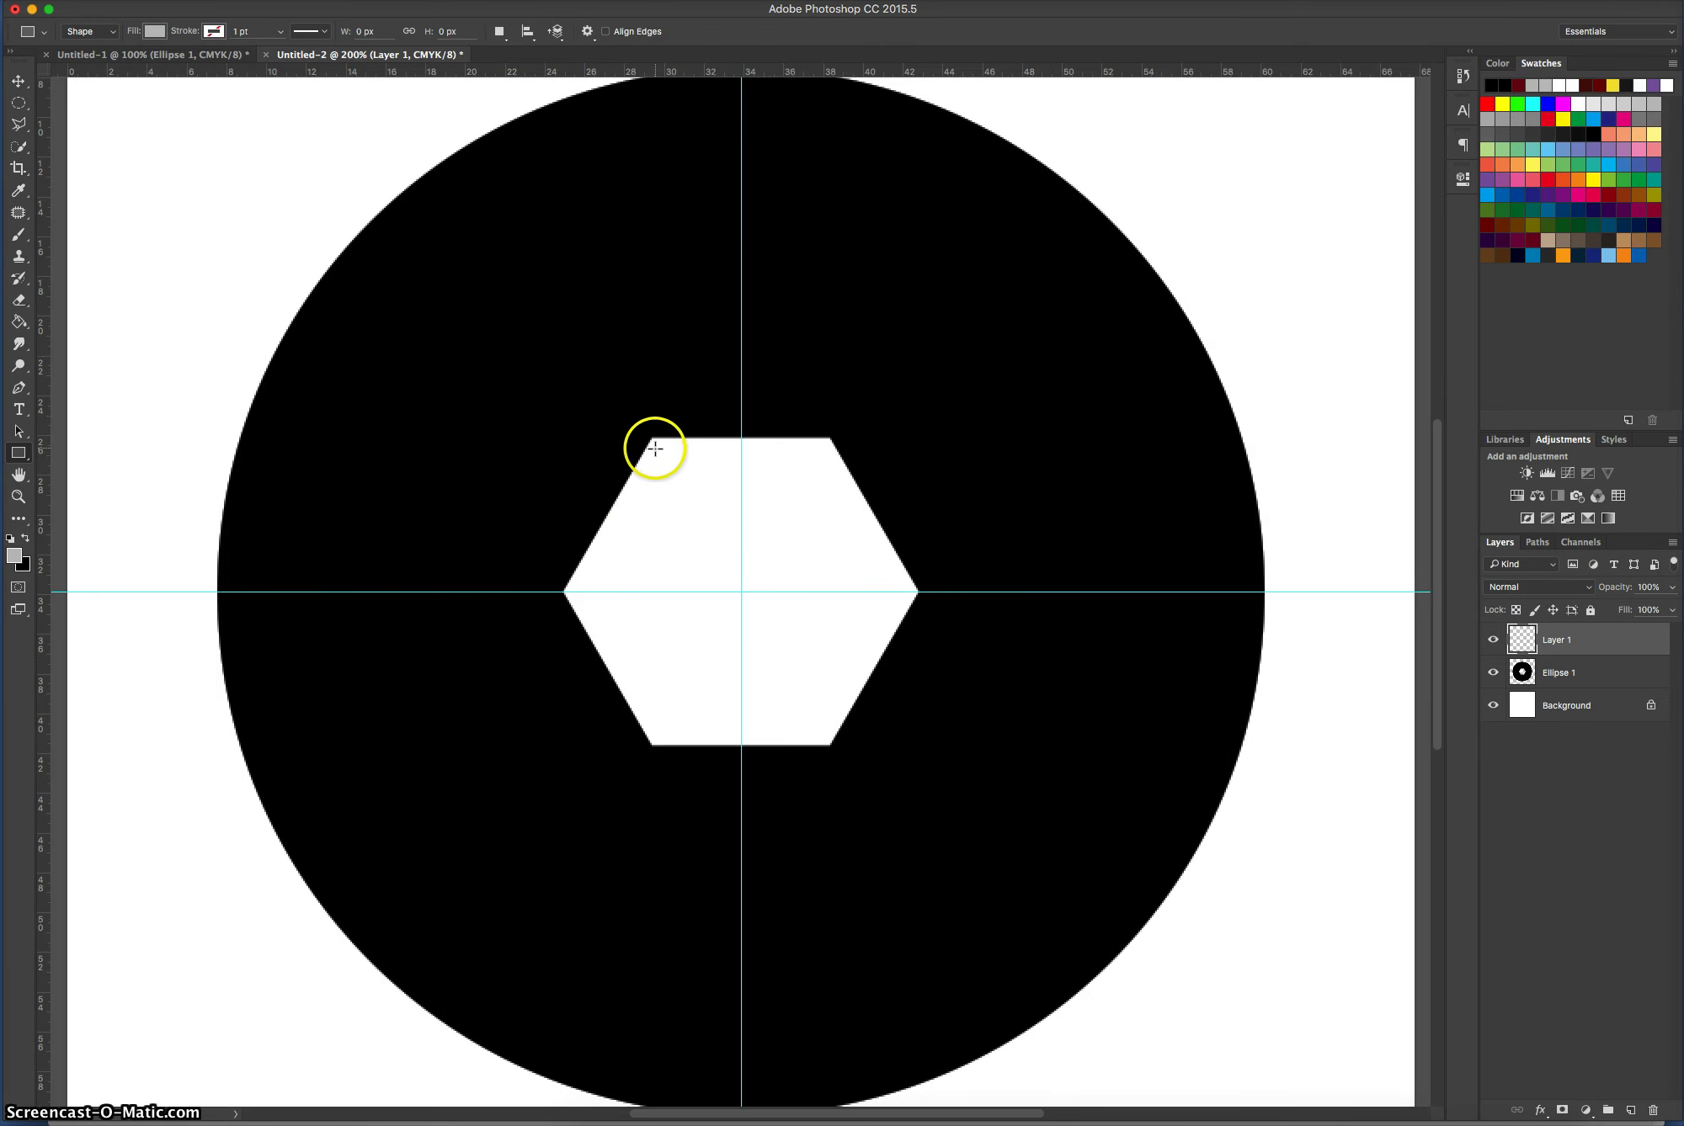
pyautogui.moveTo(653, 744); pyautogui.dragTo(1325, 719)
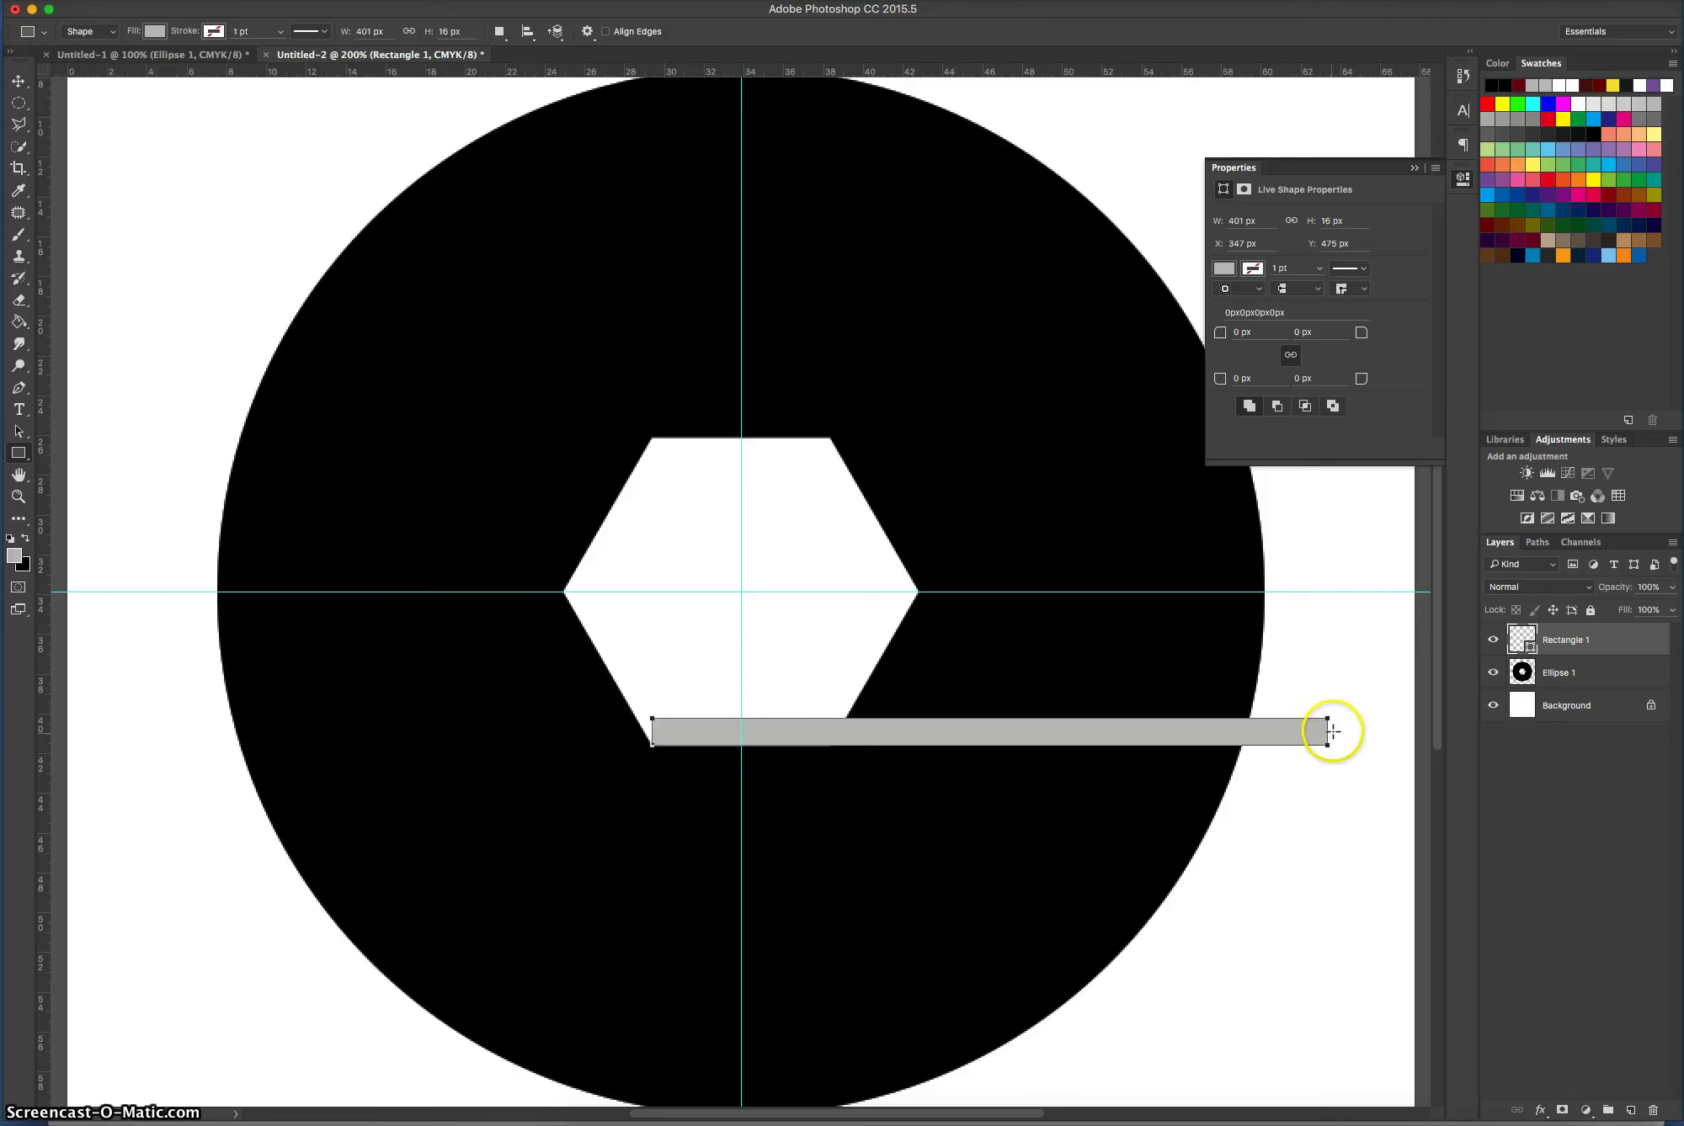
# Duplicate Rectangle 1 as Rectangle 1 copy.
pyautogui.rightClick(1598, 645)
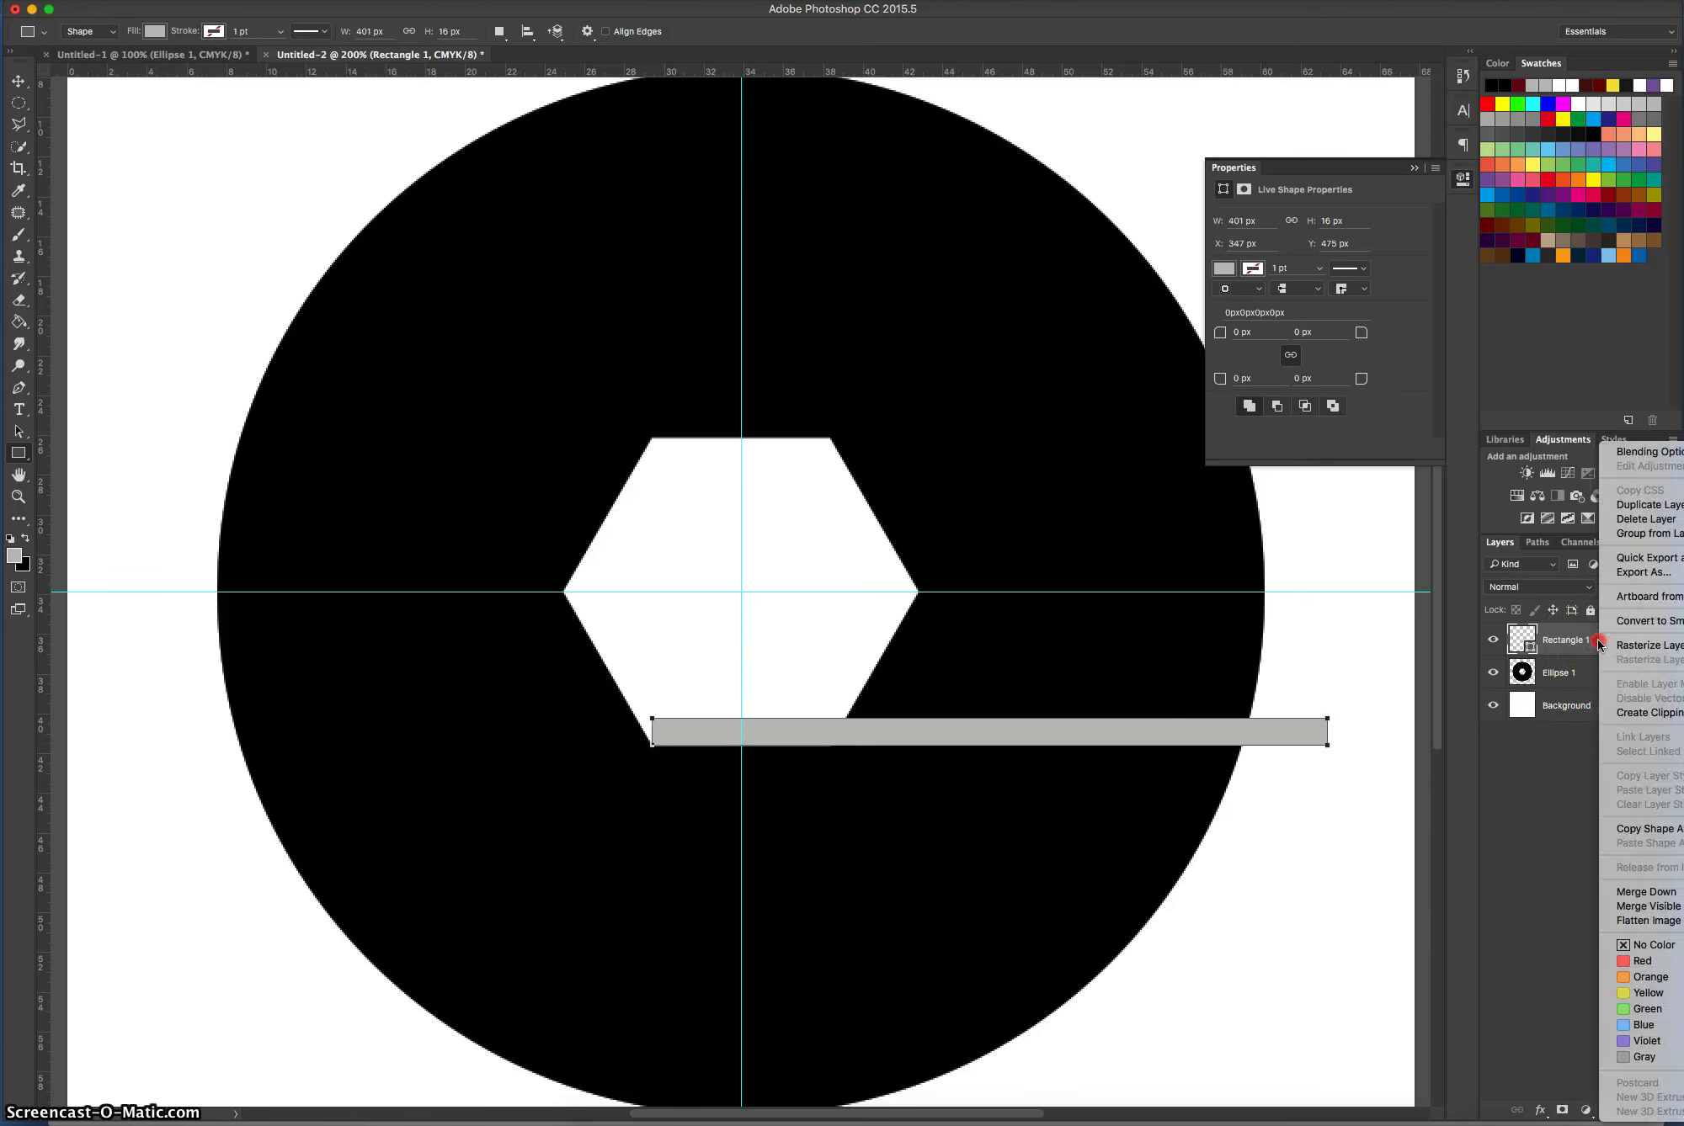
pyautogui.click(1638, 504)
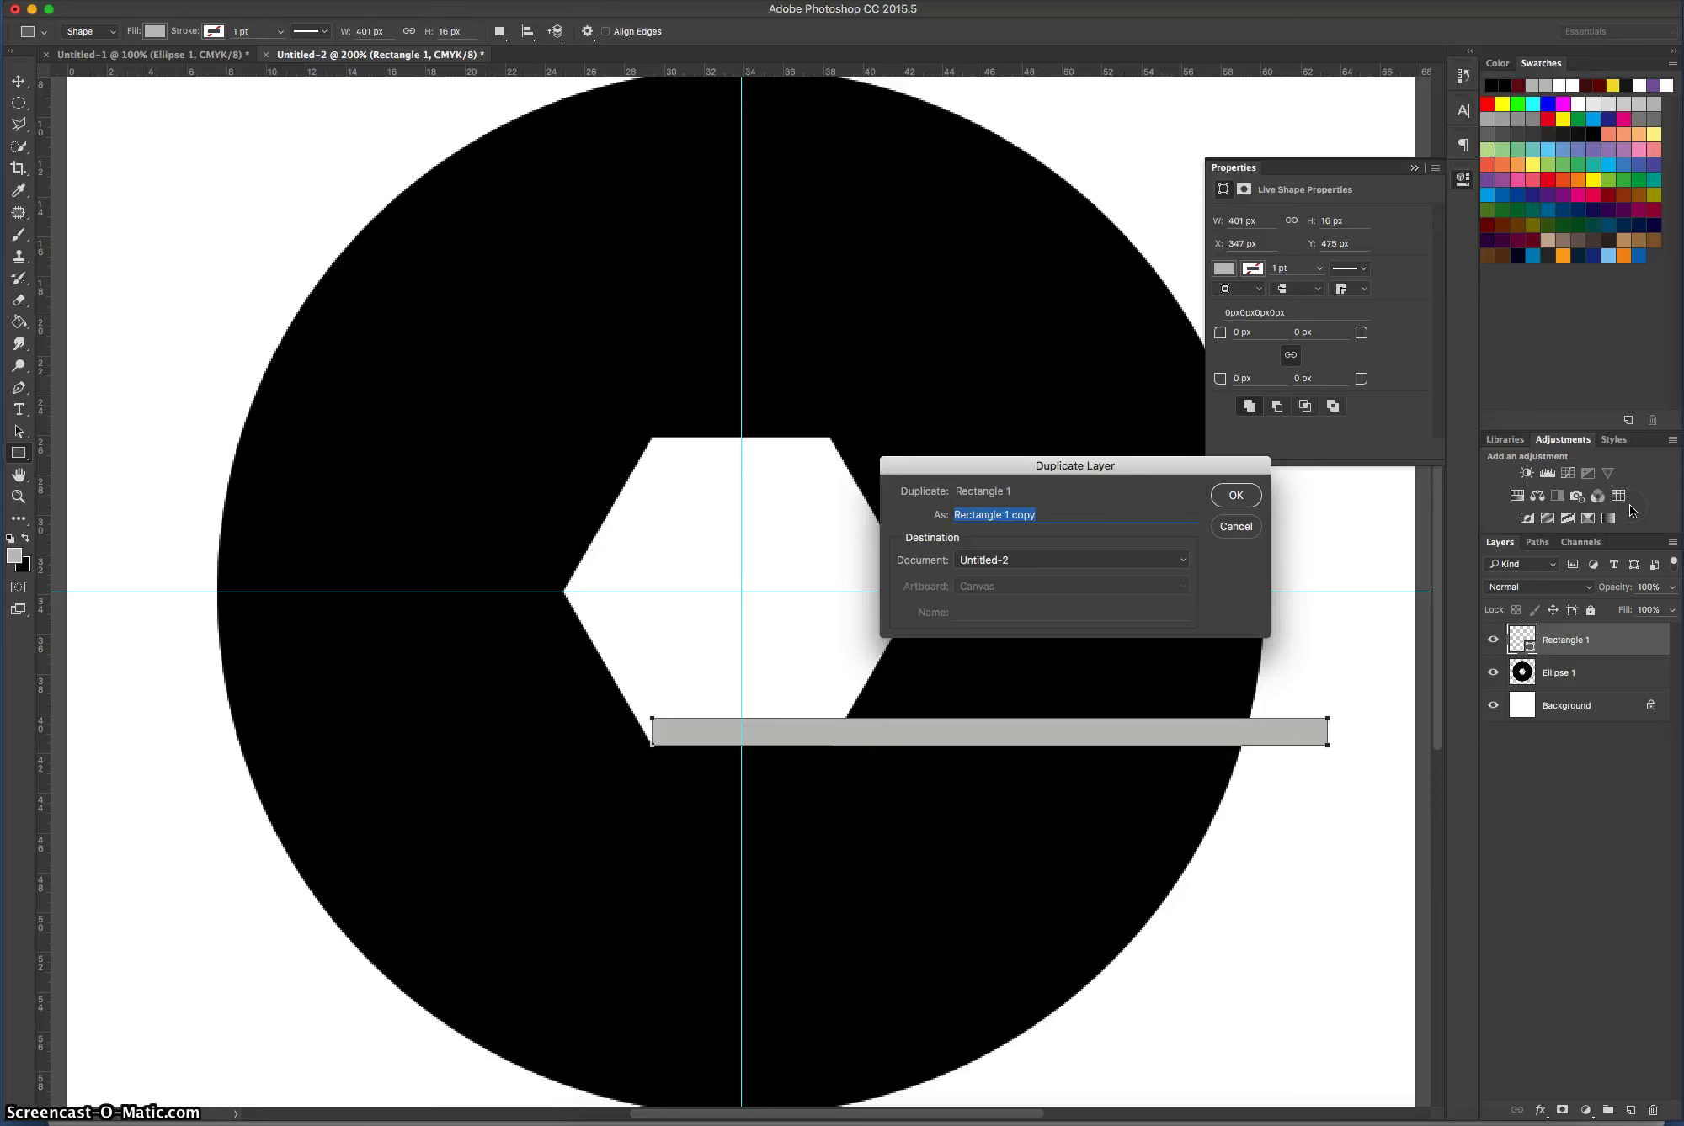
pyautogui.click(1236, 495)
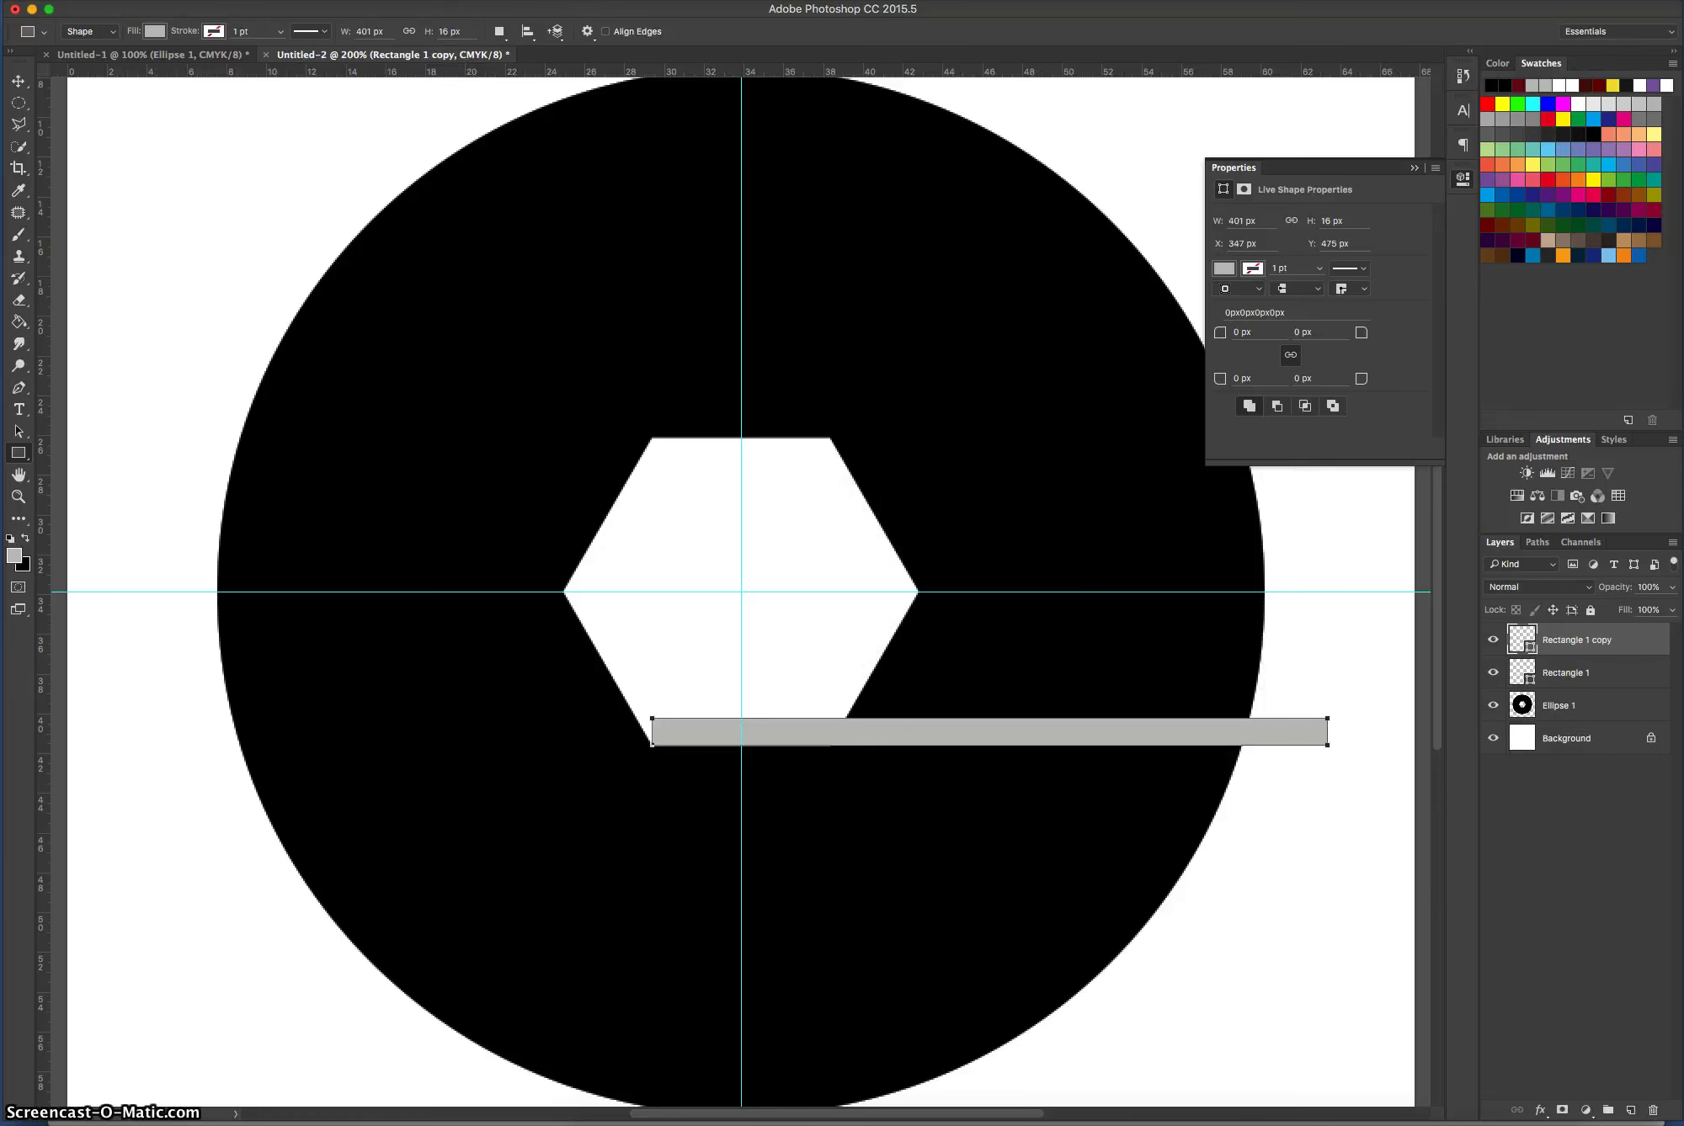
# Rotate the copy to -120° and align its top with the hexagon's left vertex.
pyautogui.click(16, 84)
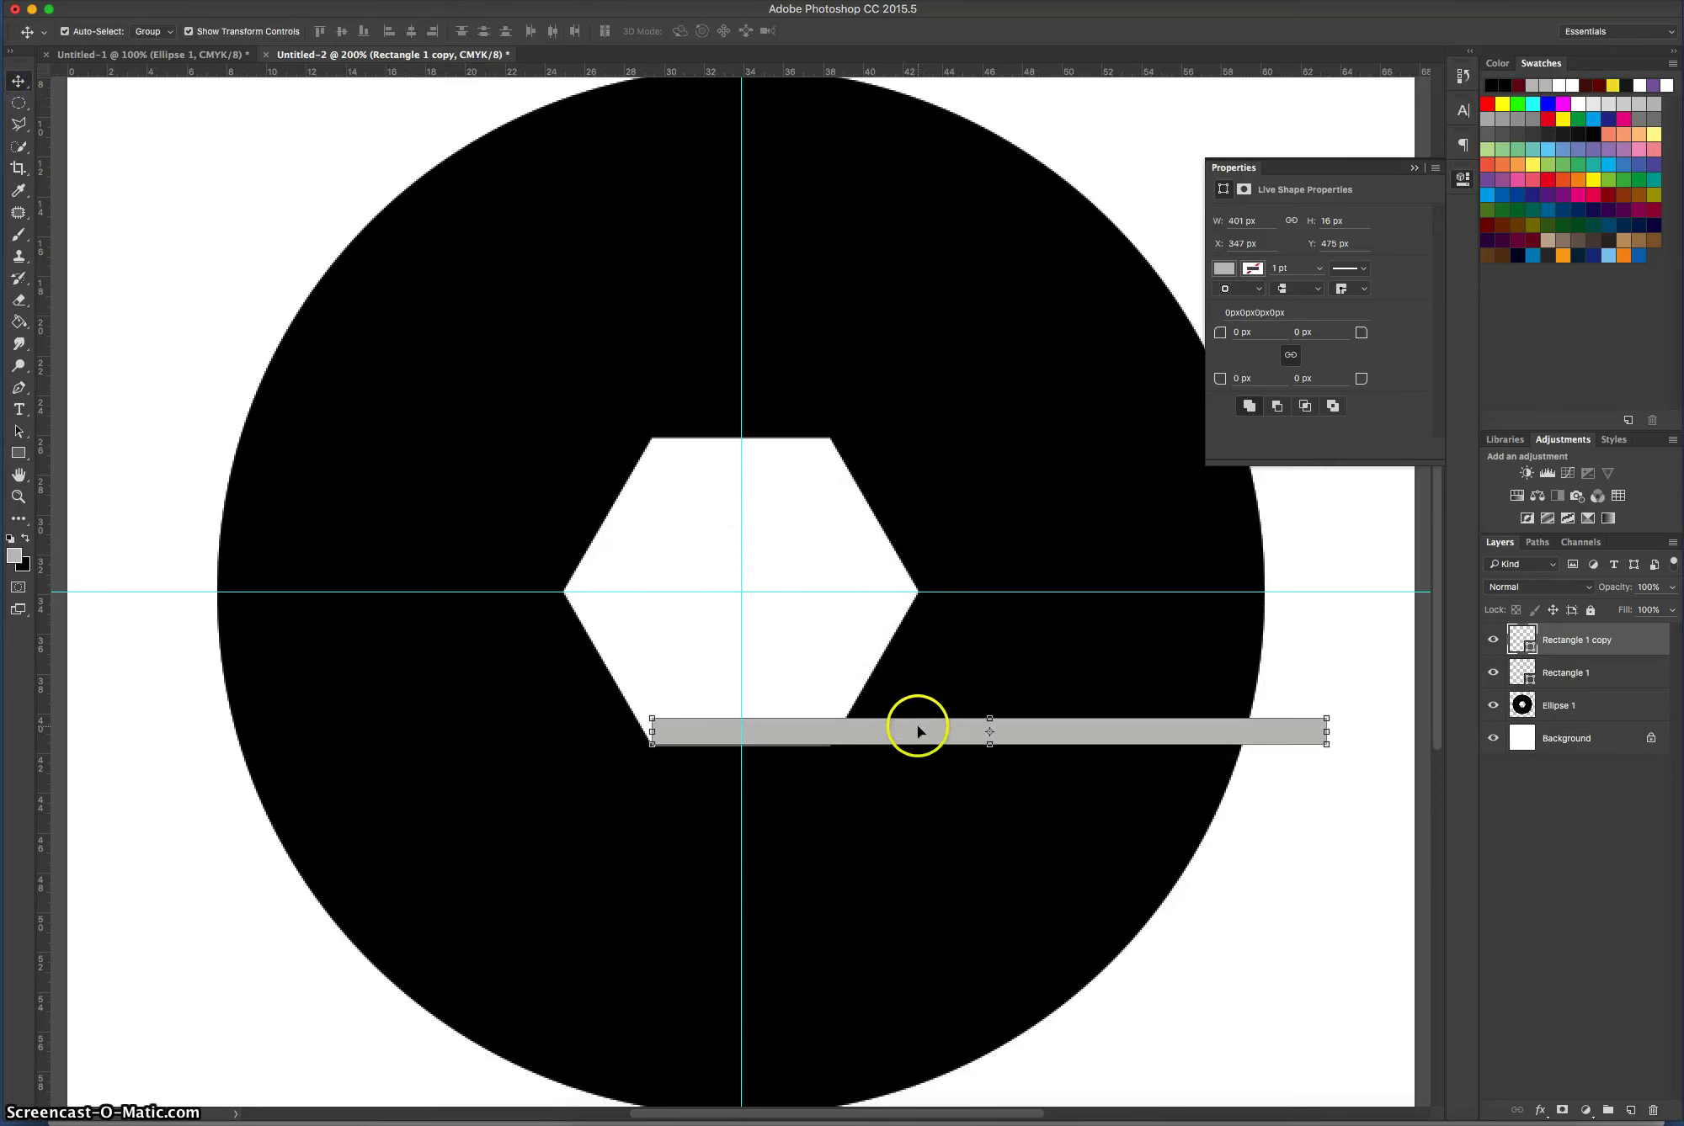
pyautogui.moveTo(916, 726); pyautogui.dragTo(873, 630)
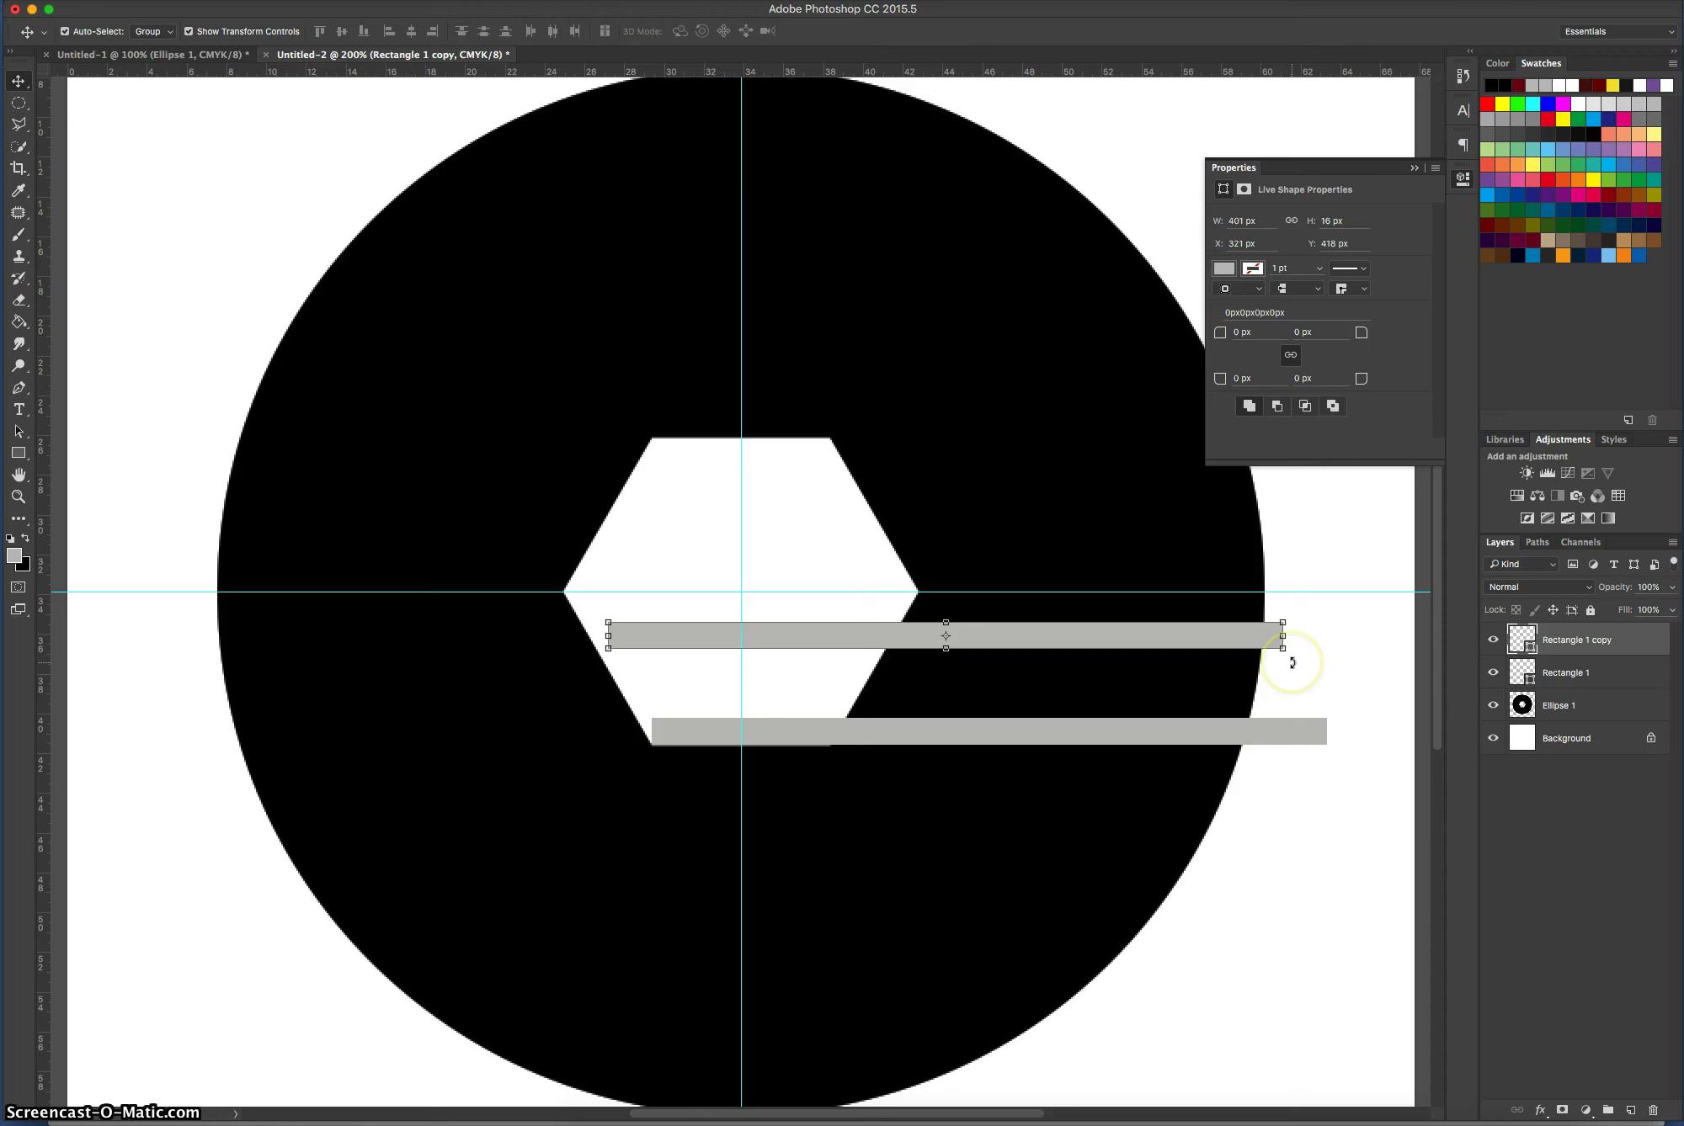
pyautogui.moveTo(1293, 662); pyautogui.dragTo(1124, 353)
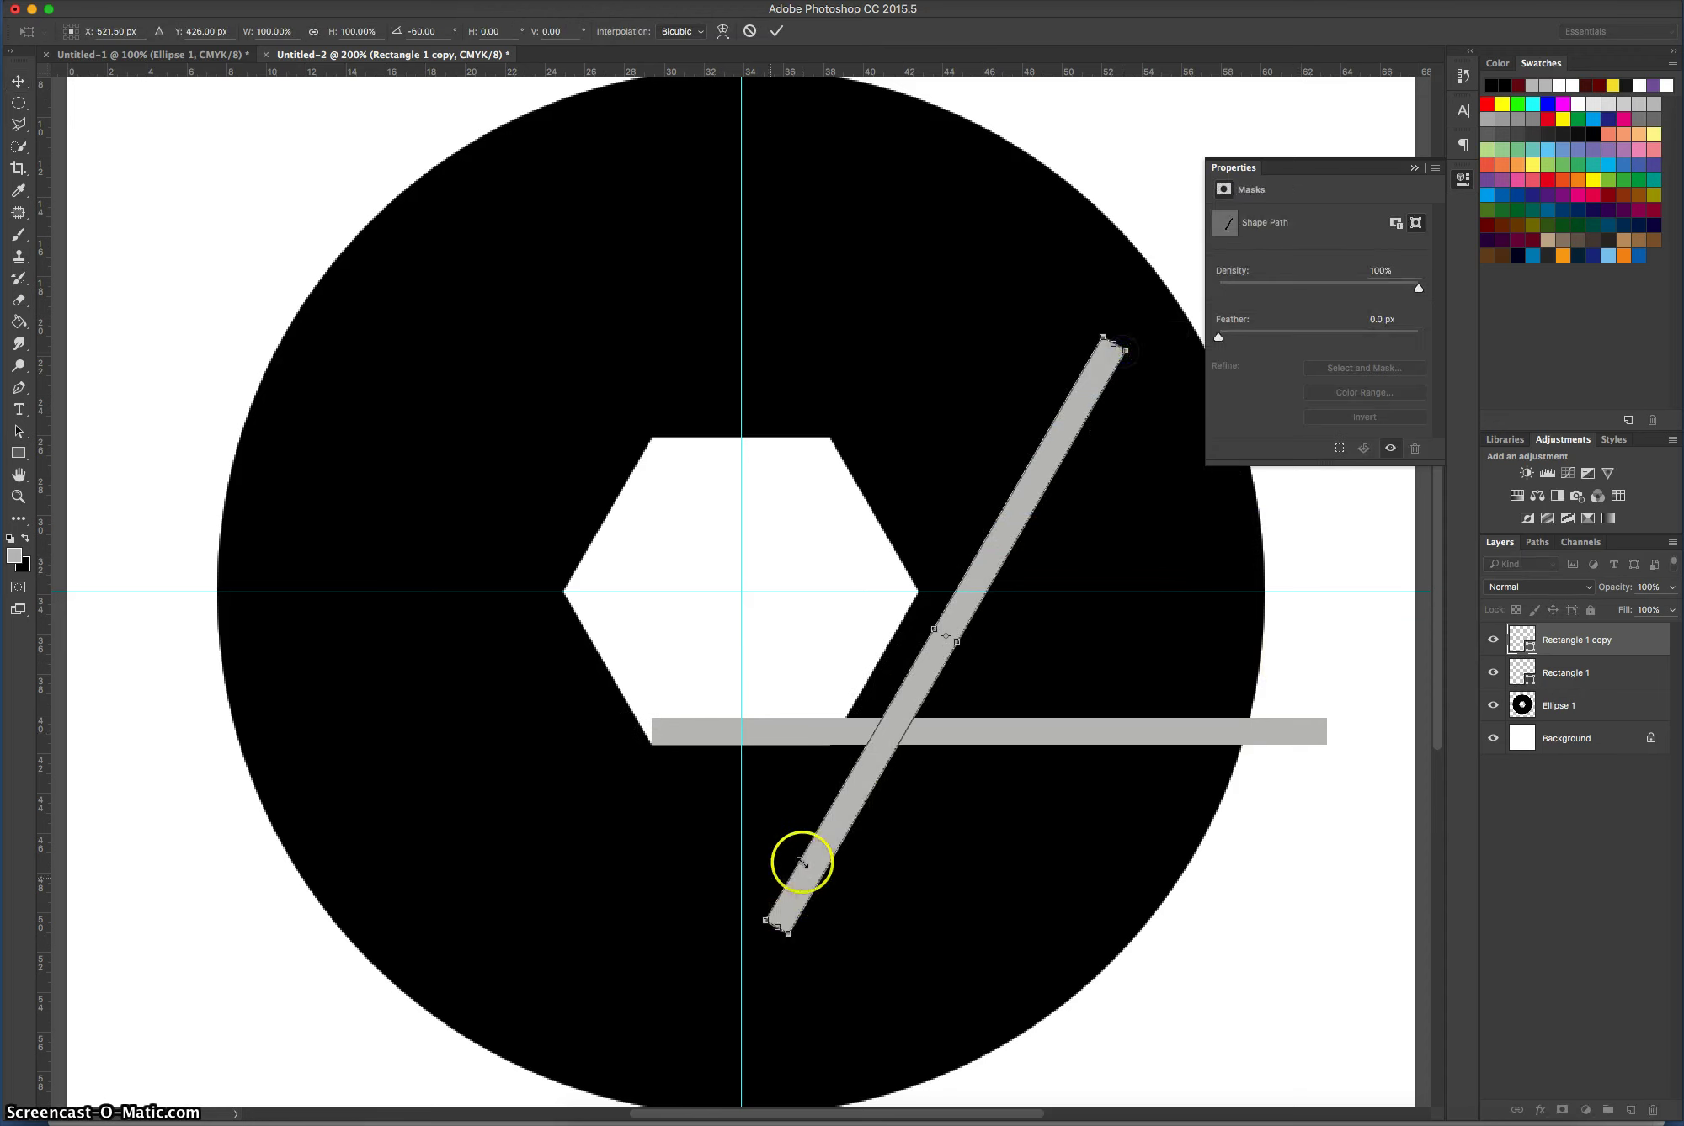
pyautogui.click(831, 842)
pyautogui.moveTo(831, 842); pyautogui.dragTo(677, 960)
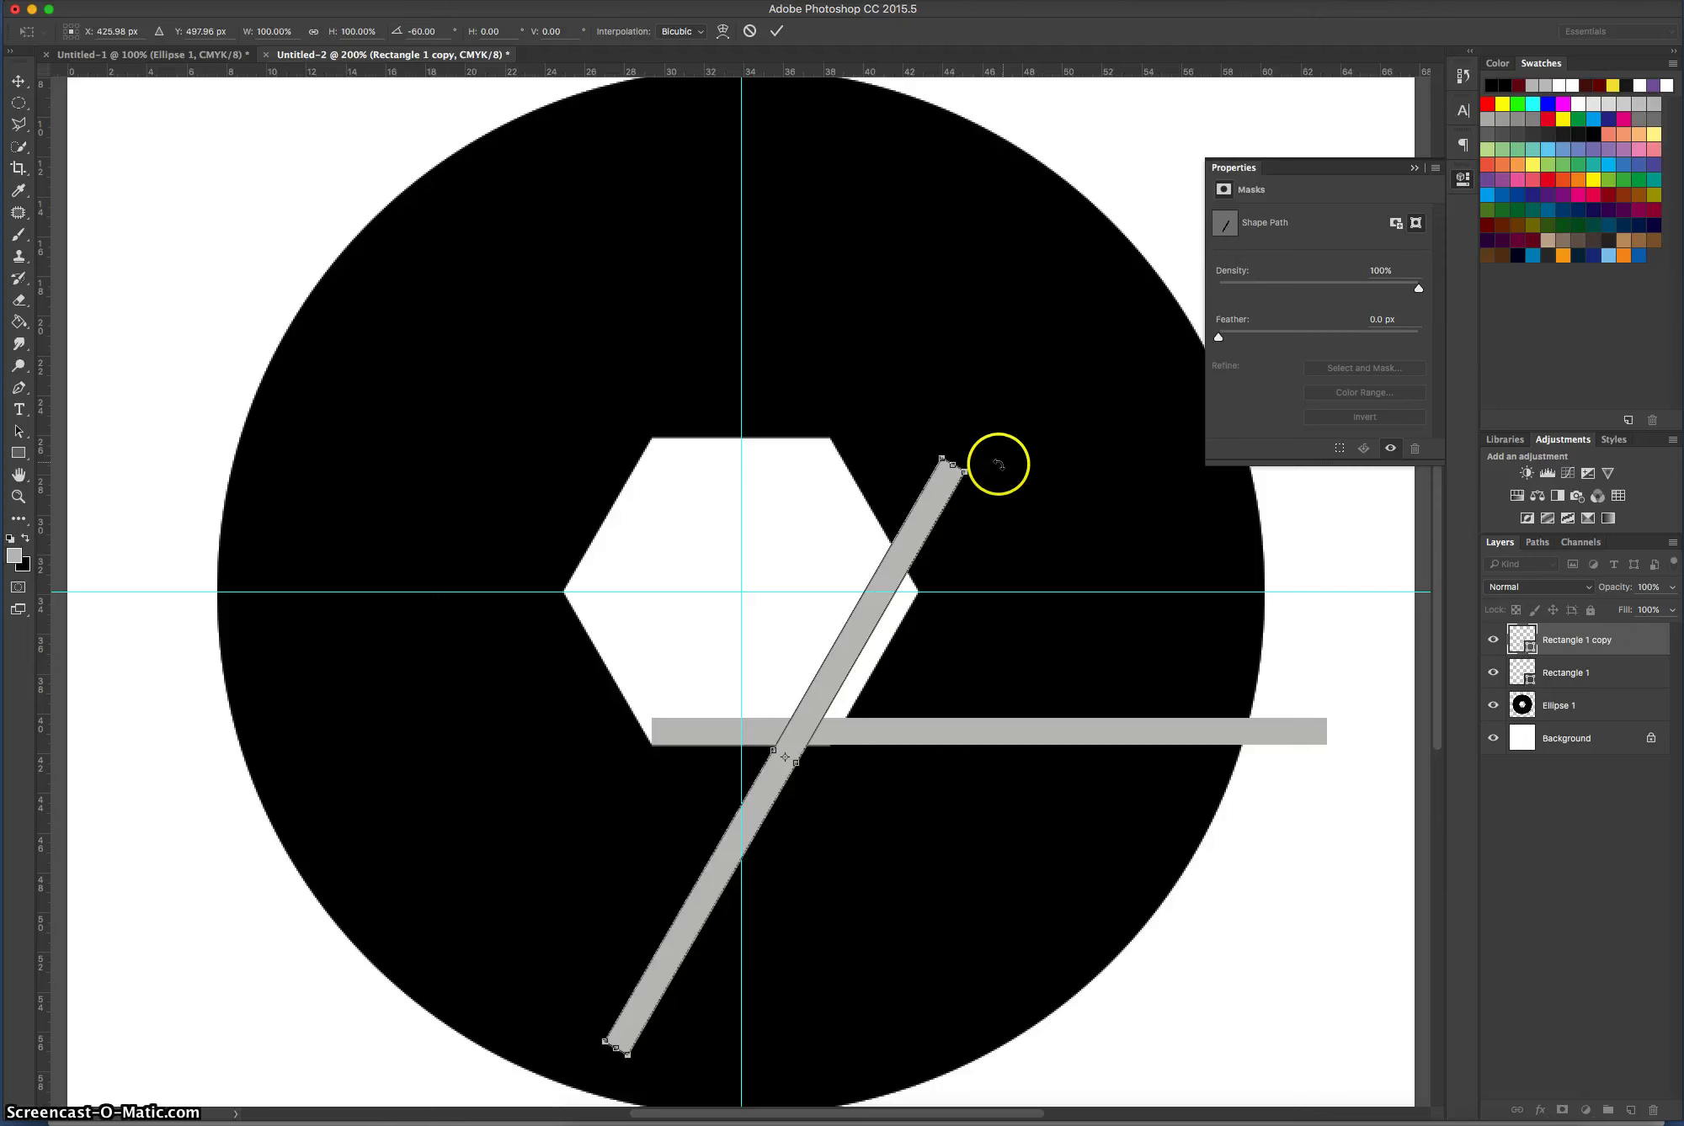
pyautogui.moveTo(962, 438); pyautogui.dragTo(674, 400)
pyautogui.click(714, 663)
pyautogui.moveTo(713, 663); pyautogui.dragTo(673, 752)
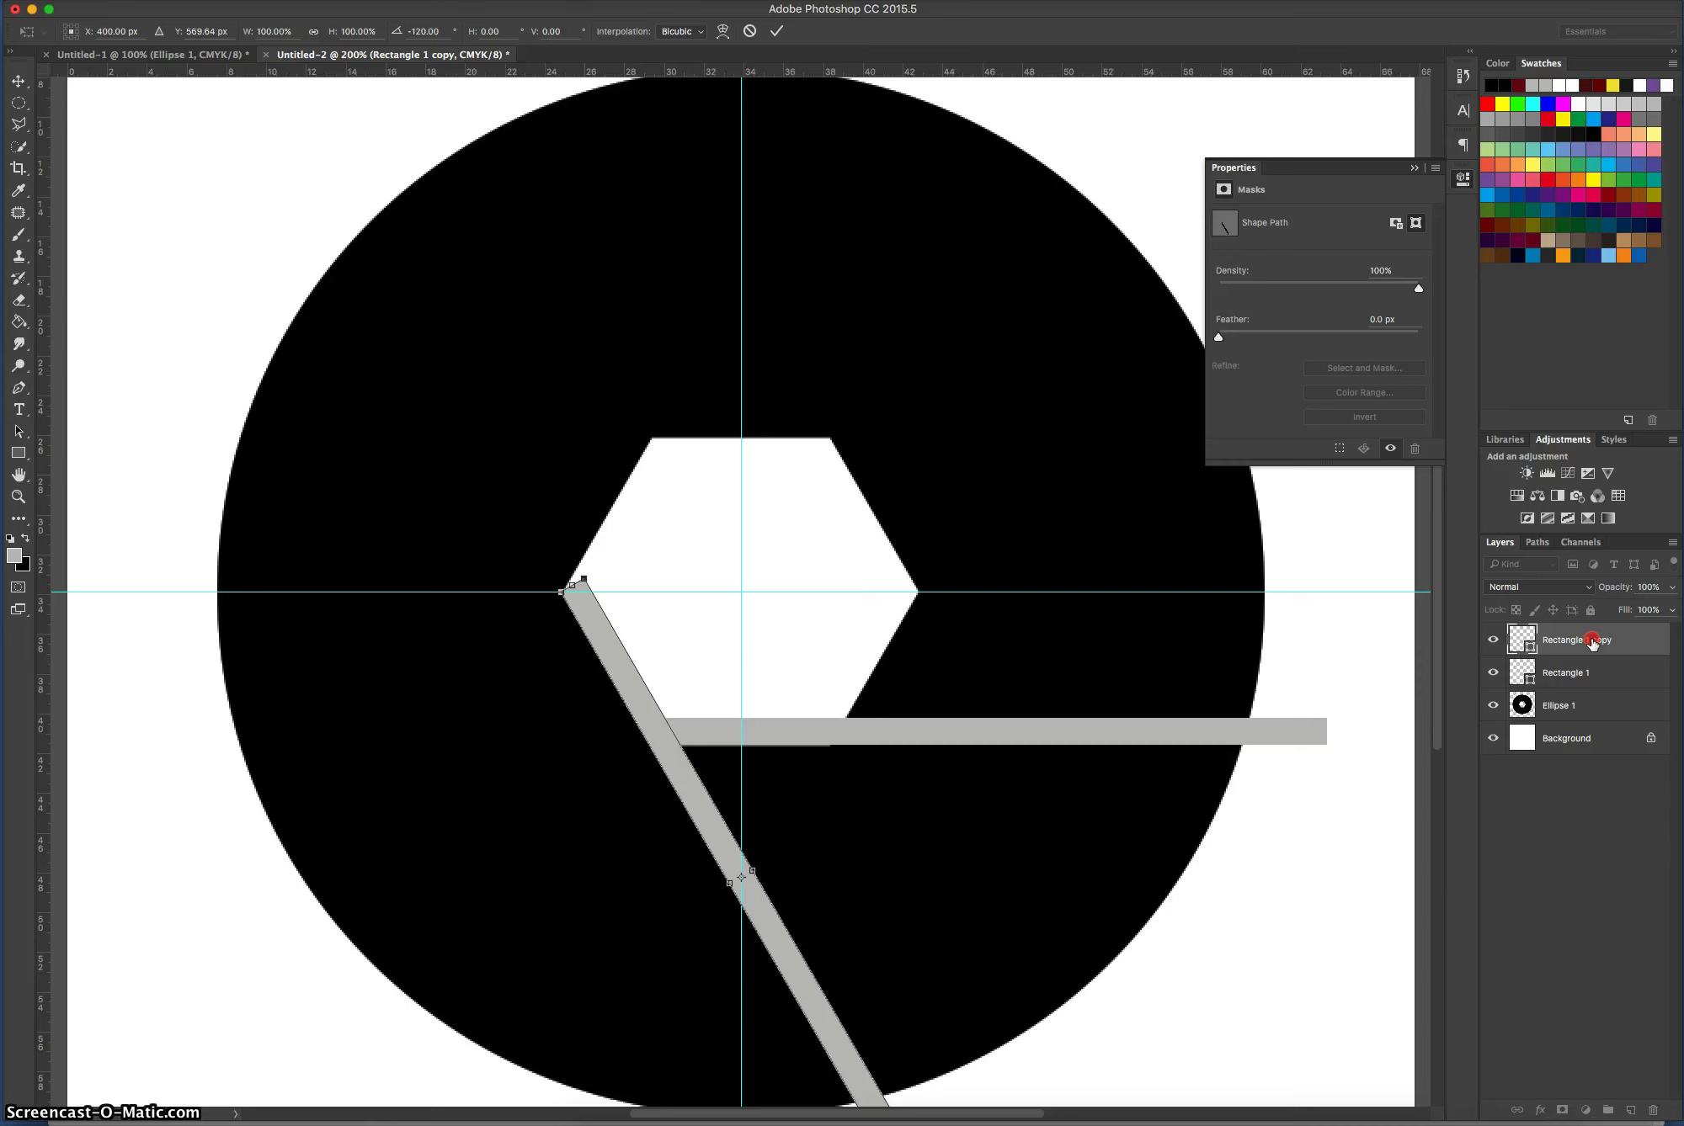
pyautogui.click(777, 30)
# Duplicate the angled bar as Rectangle 1 copy 2 and rotate it into place across the circle.
pyautogui.click(1462, 177)
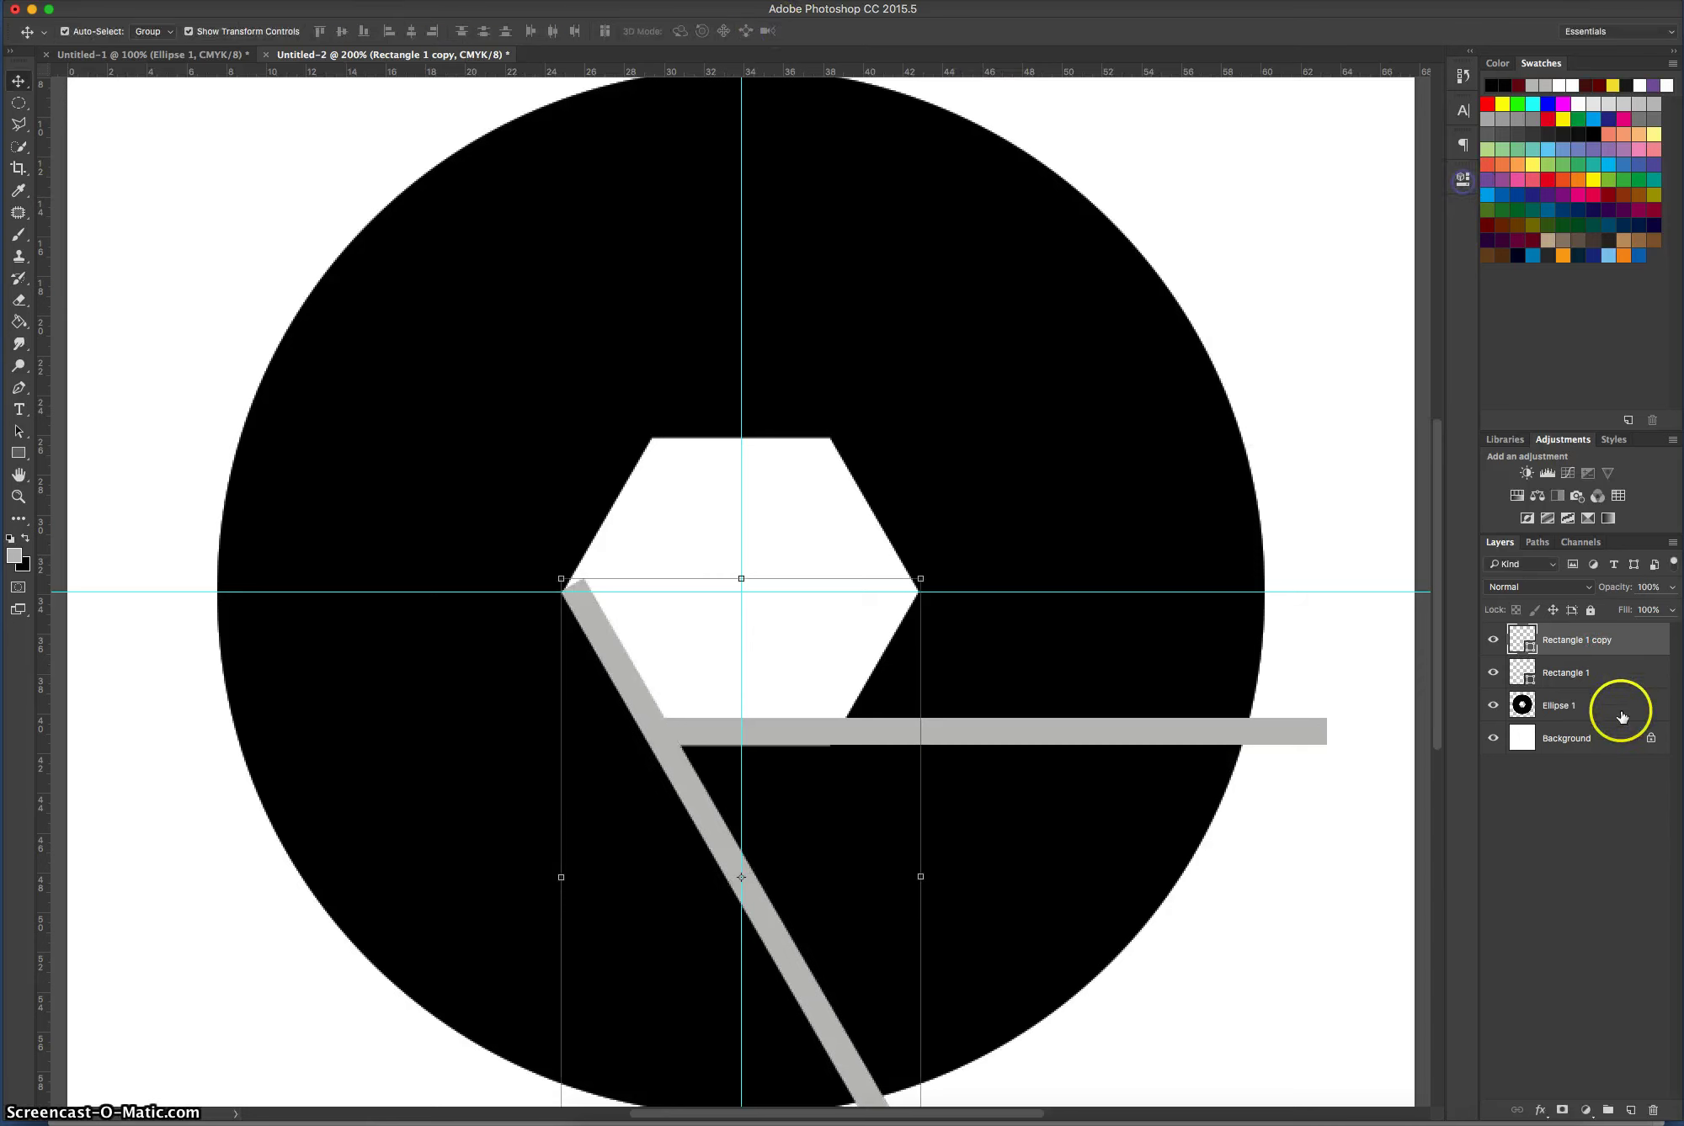
pyautogui.rightClick(1571, 648)
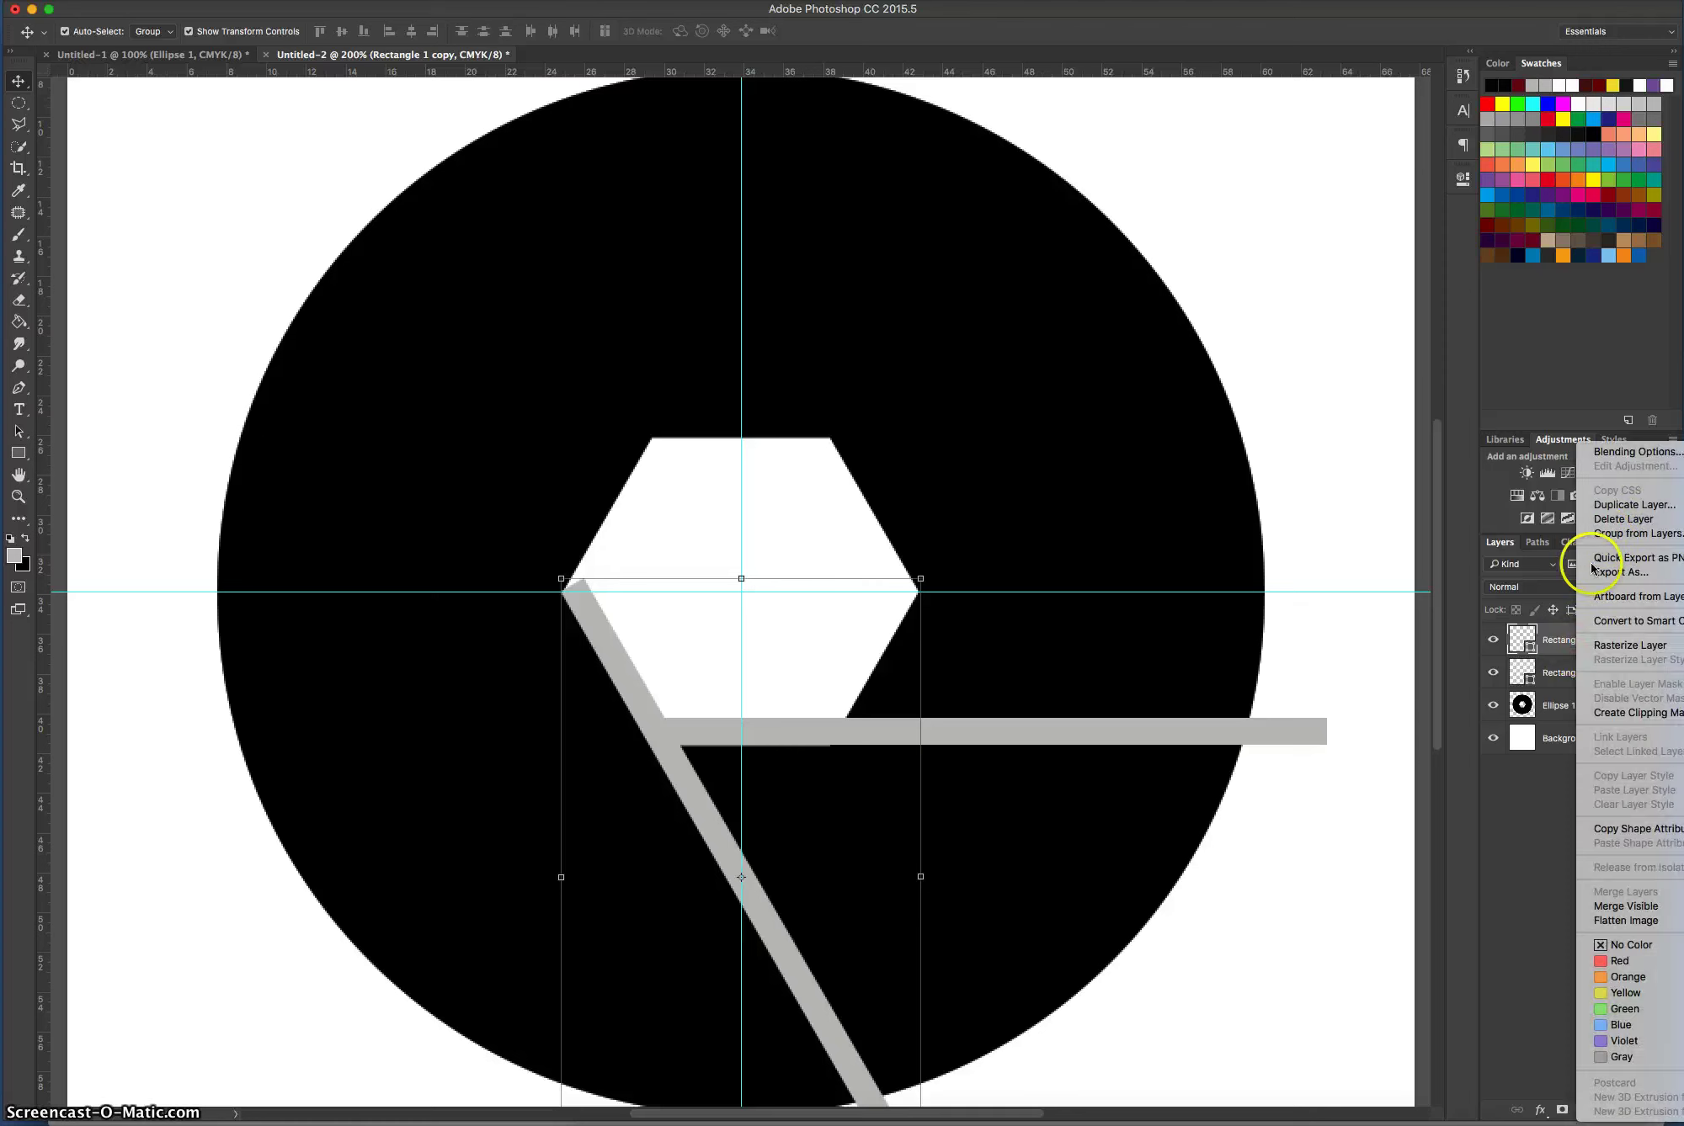
pyautogui.click(1611, 508)
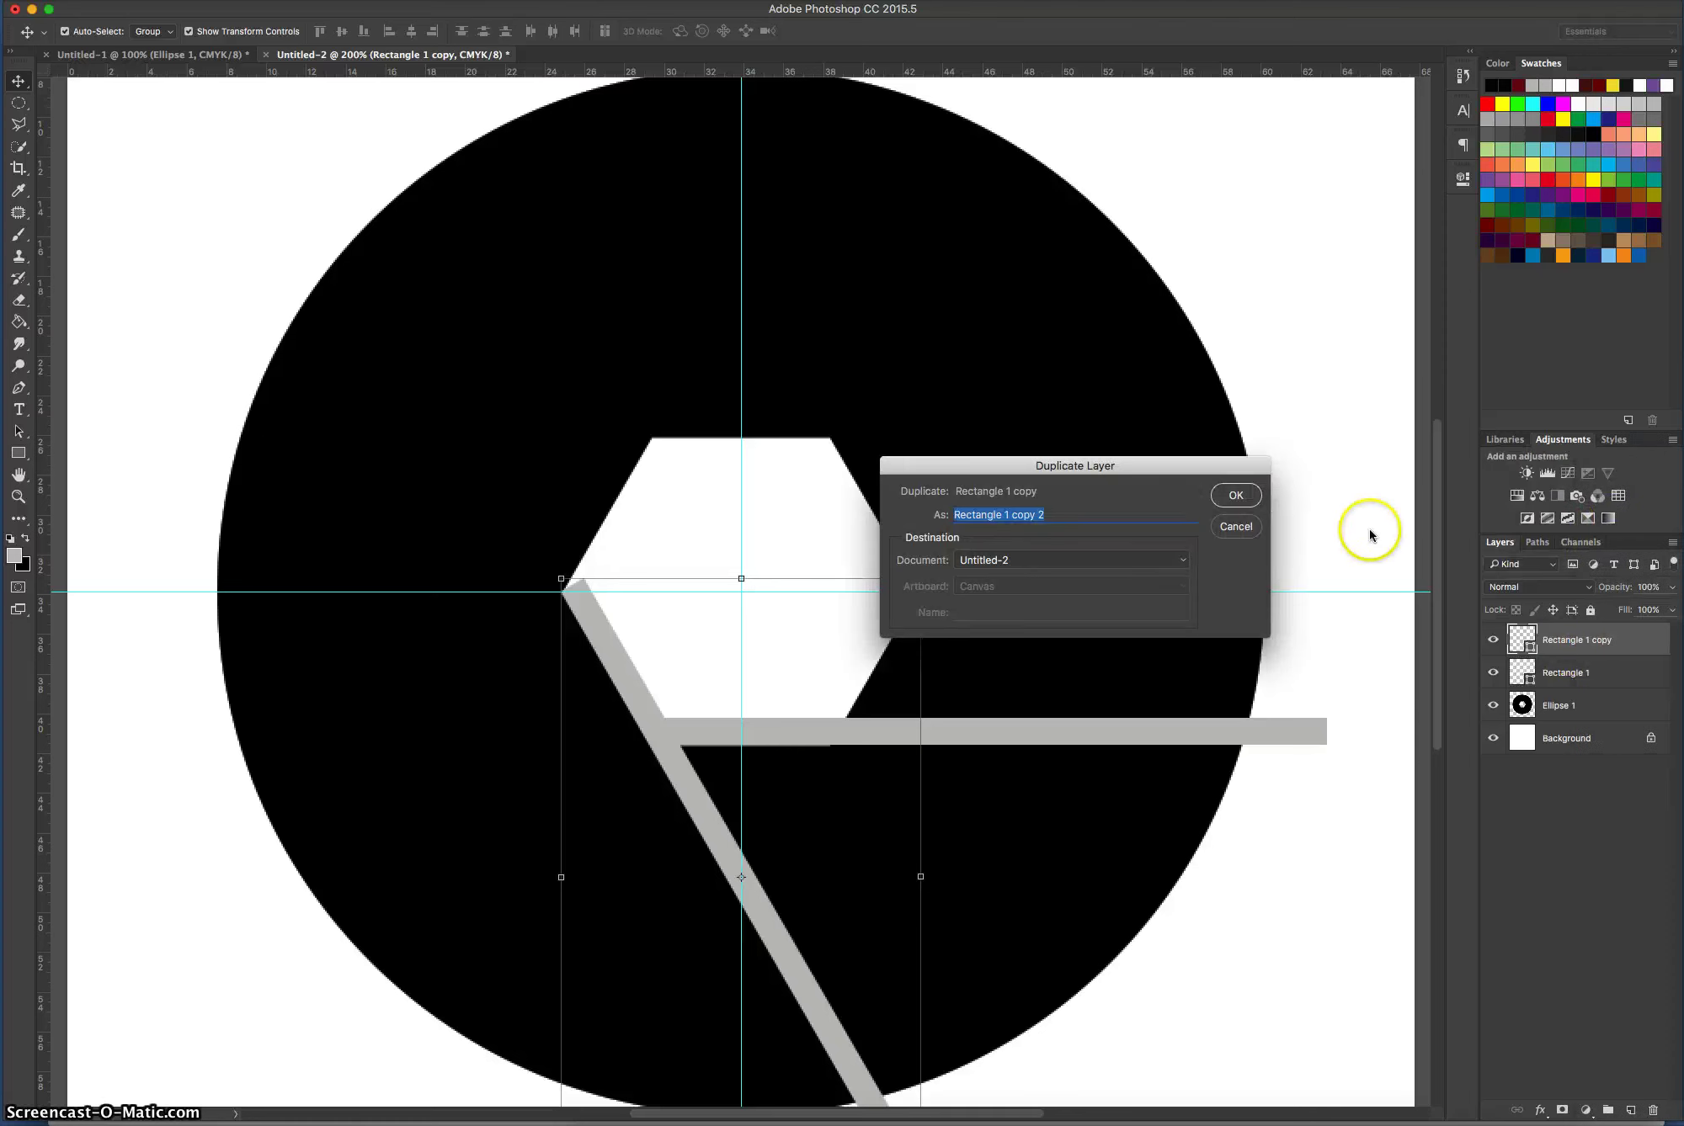
pyautogui.click(1239, 498)
pyautogui.moveTo(688, 785); pyautogui.dragTo(710, 470)
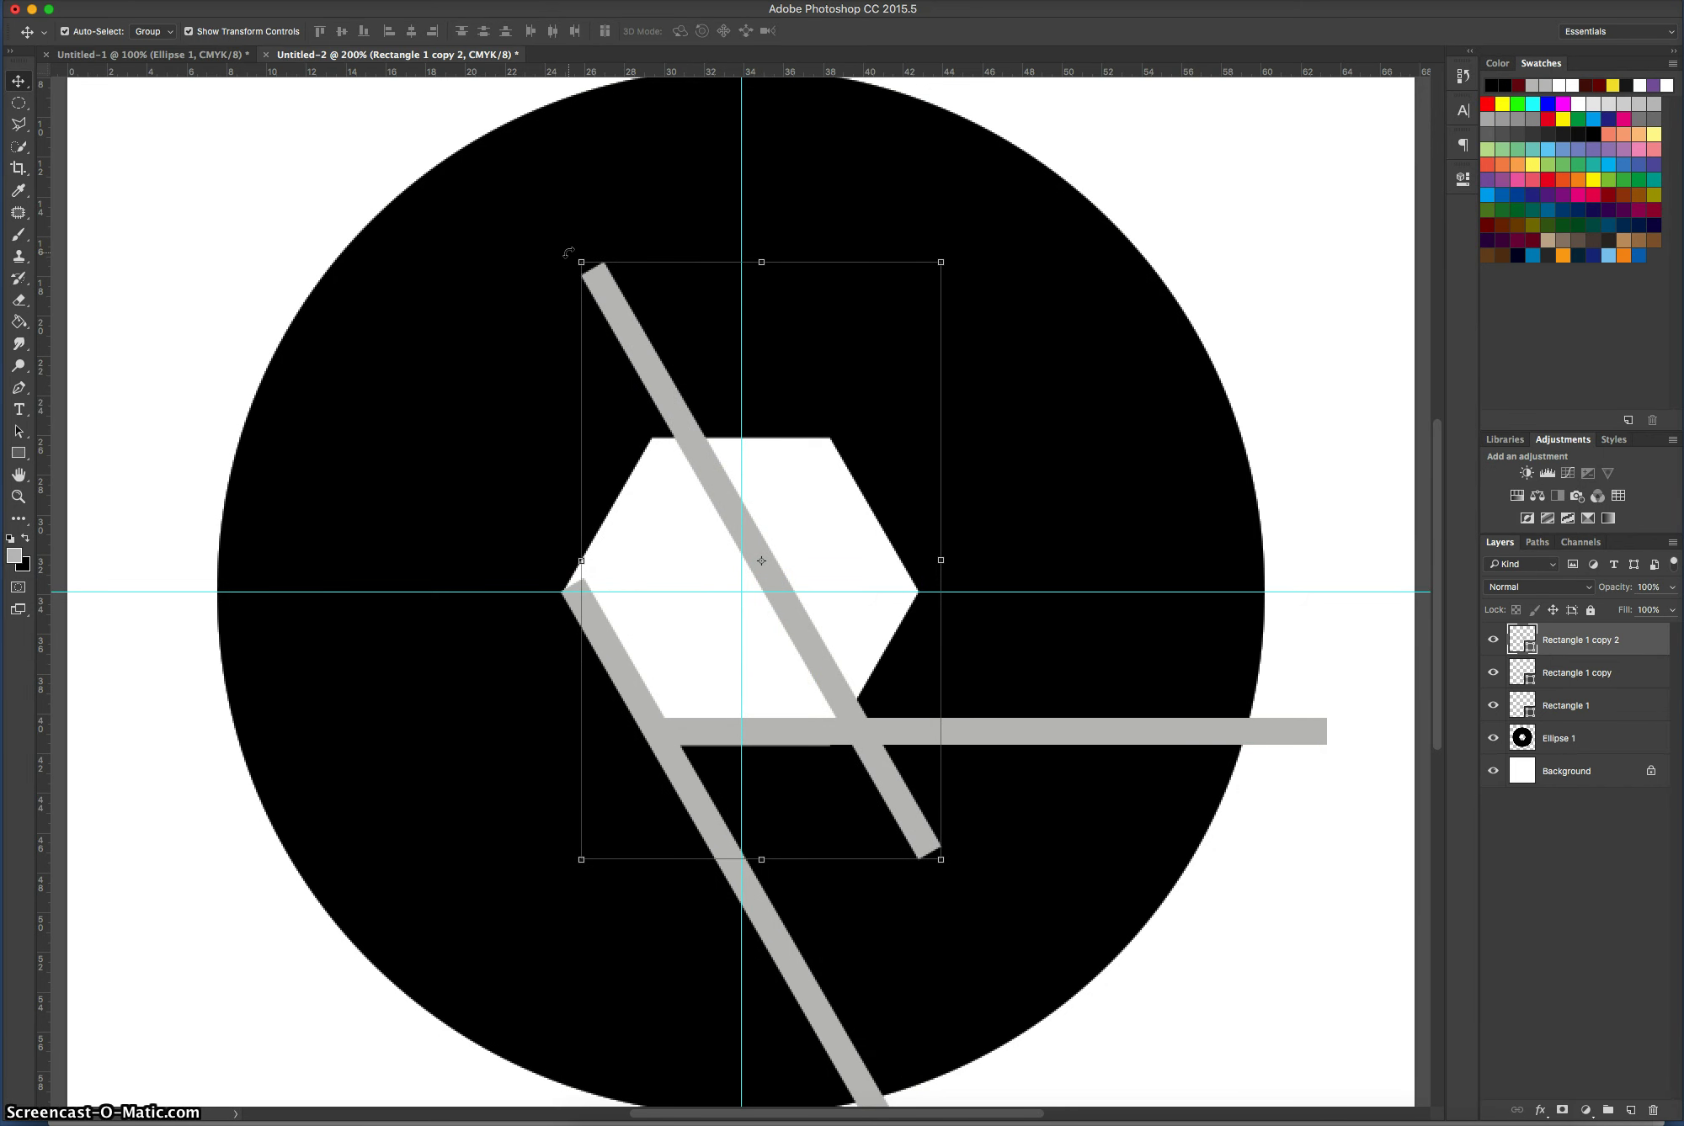
pyautogui.moveTo(566, 253); pyautogui.dragTo(609, 802)
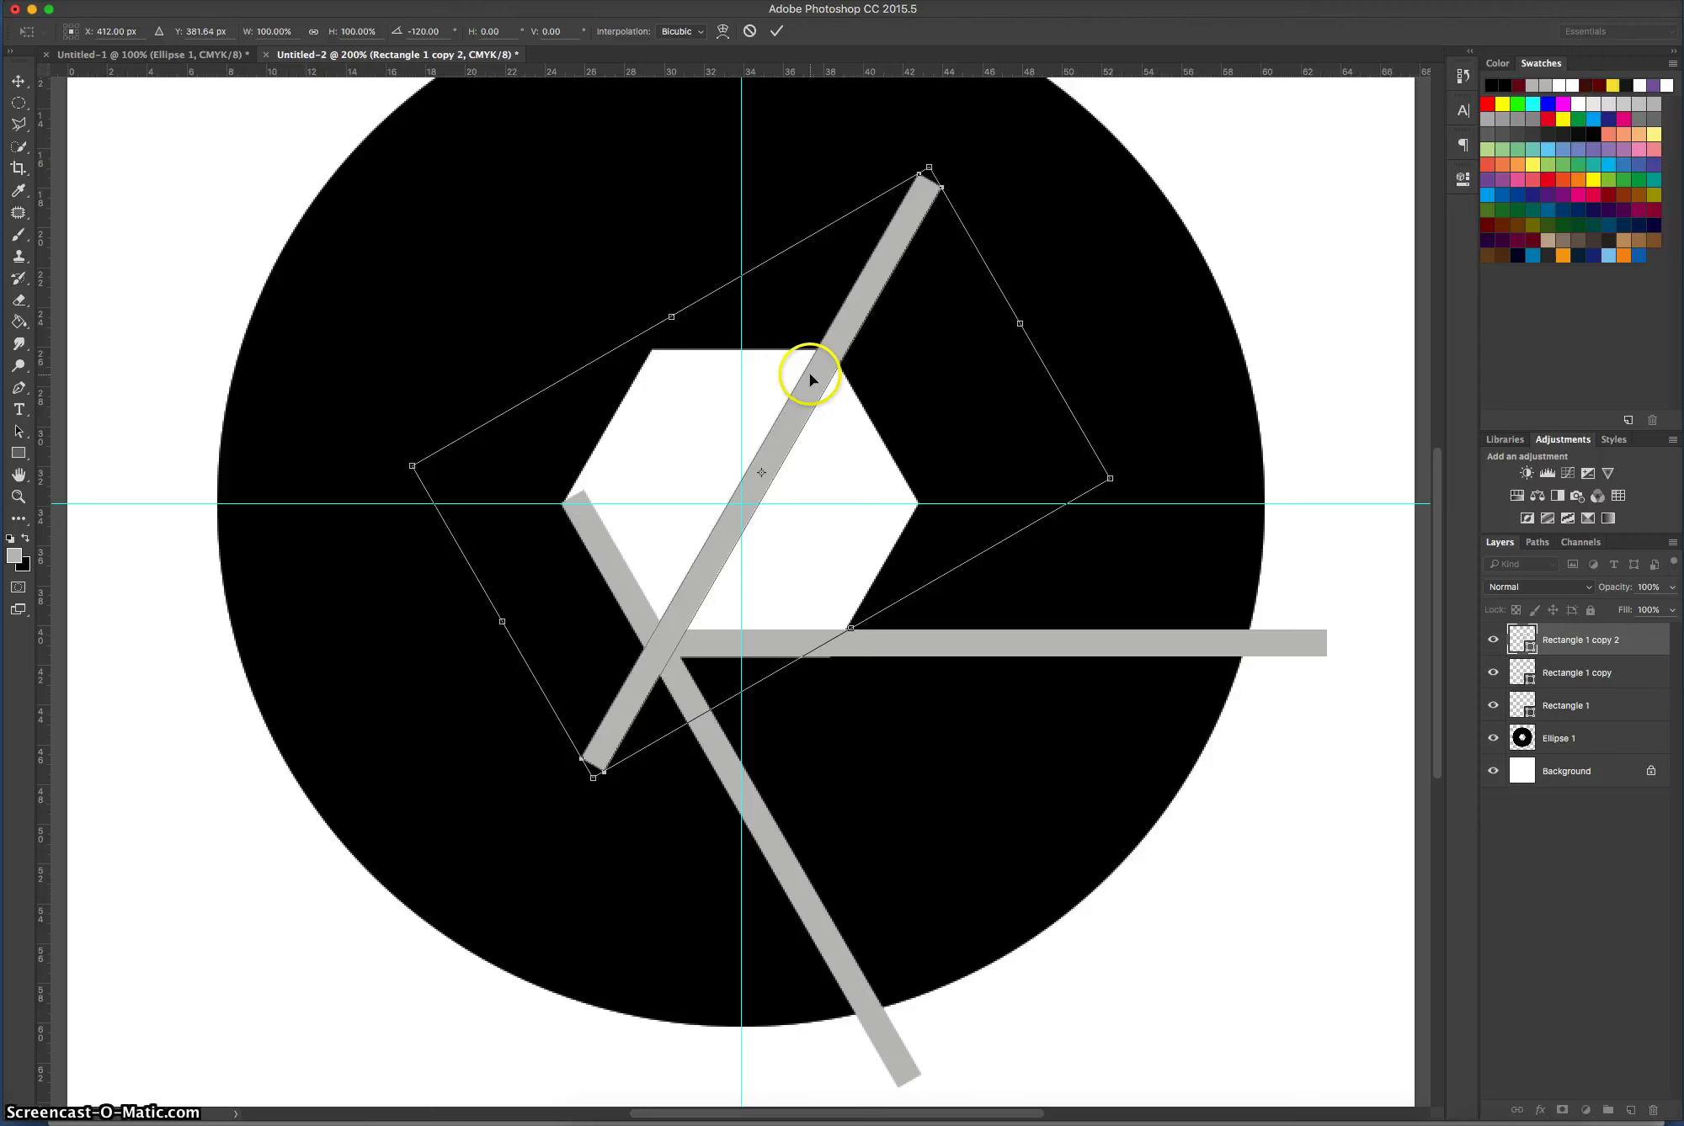
pyautogui.moveTo(812, 375); pyautogui.dragTo(541, 553)
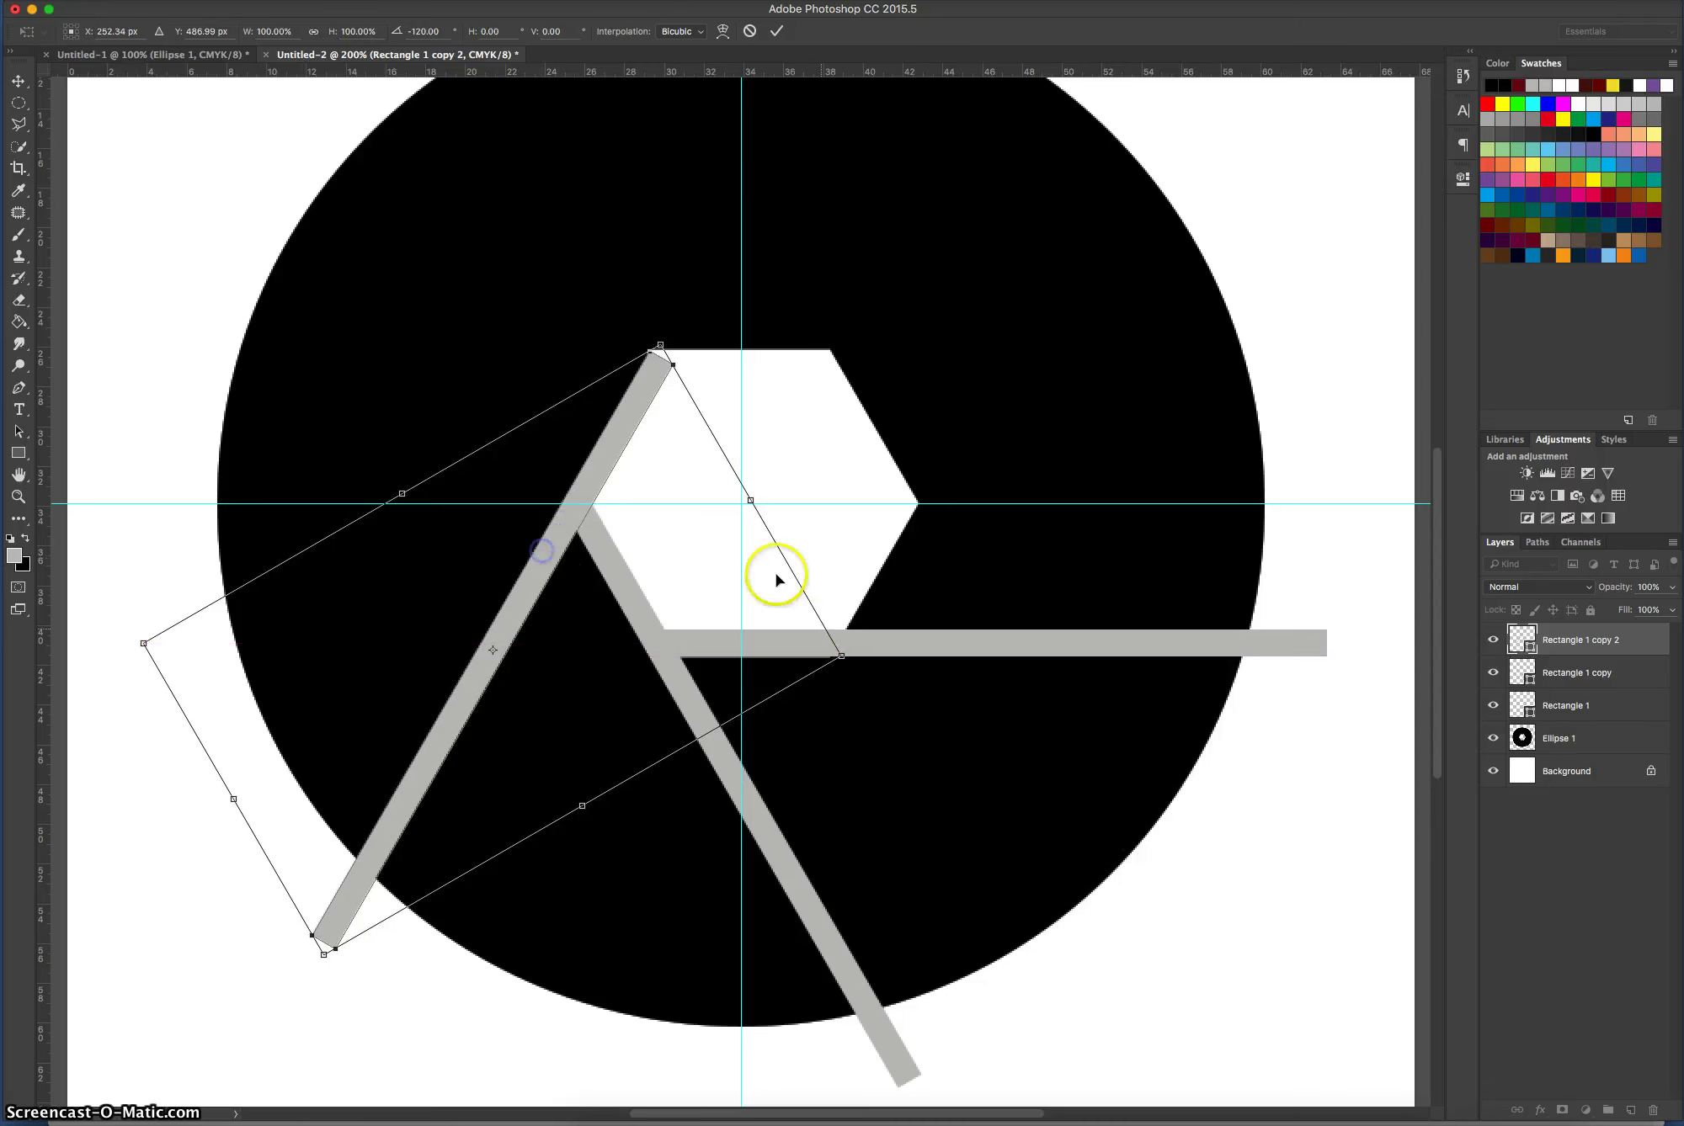
pyautogui.click(777, 32)
# Nudge the left diagonal bar up and right so its top meets the hexagonal opening.
pyautogui.click(181, 299)
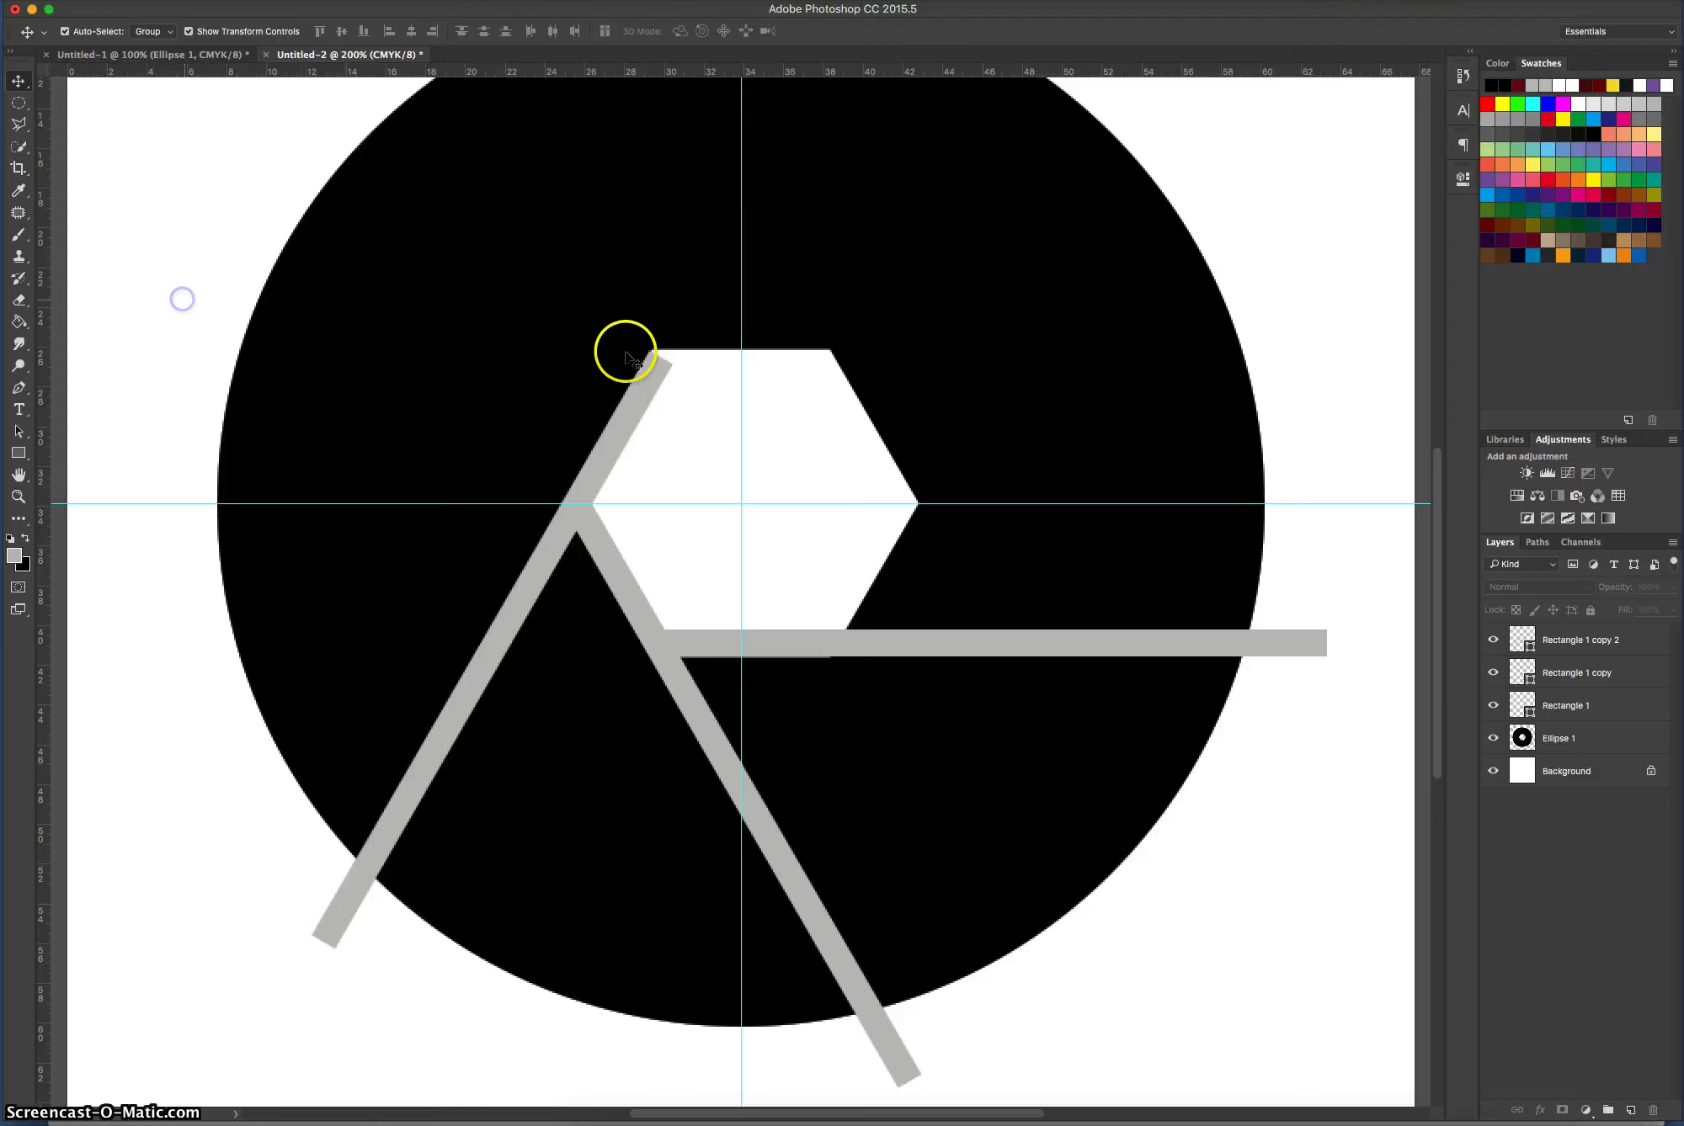
pyautogui.click(650, 376)
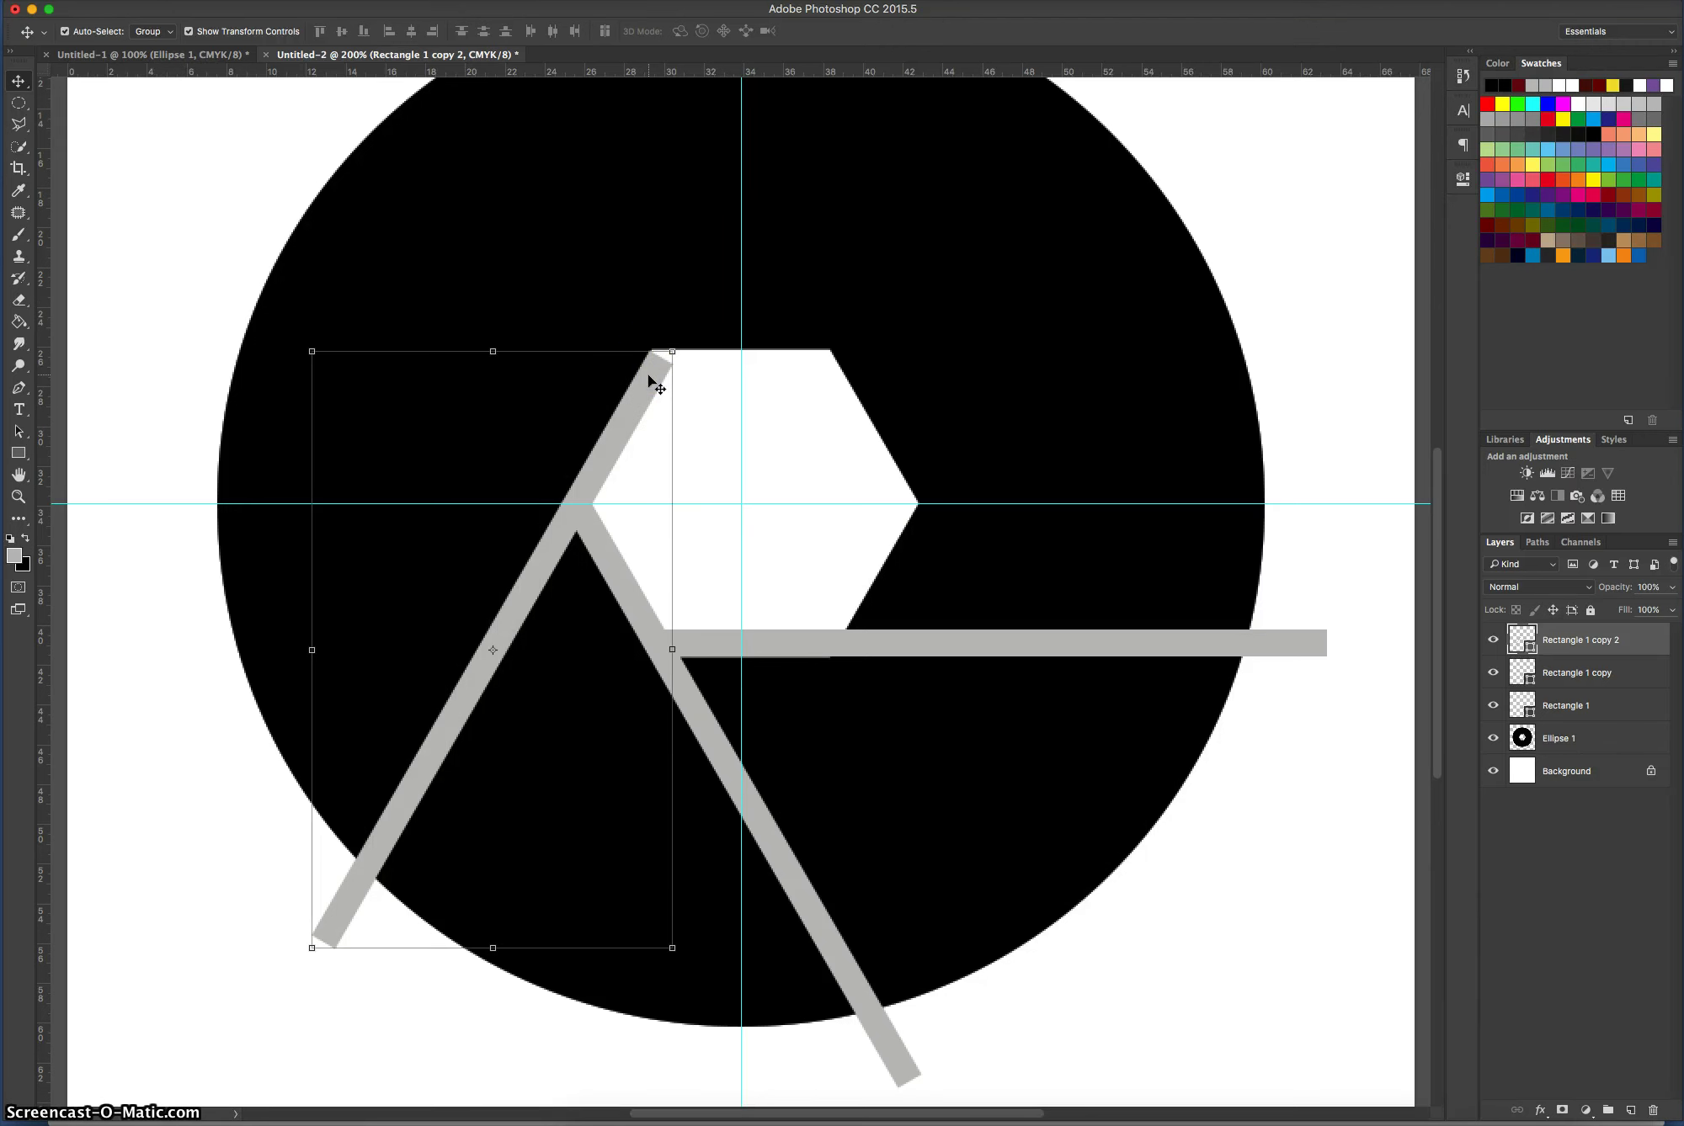
pyautogui.press('Up')
pyautogui.press('Right')
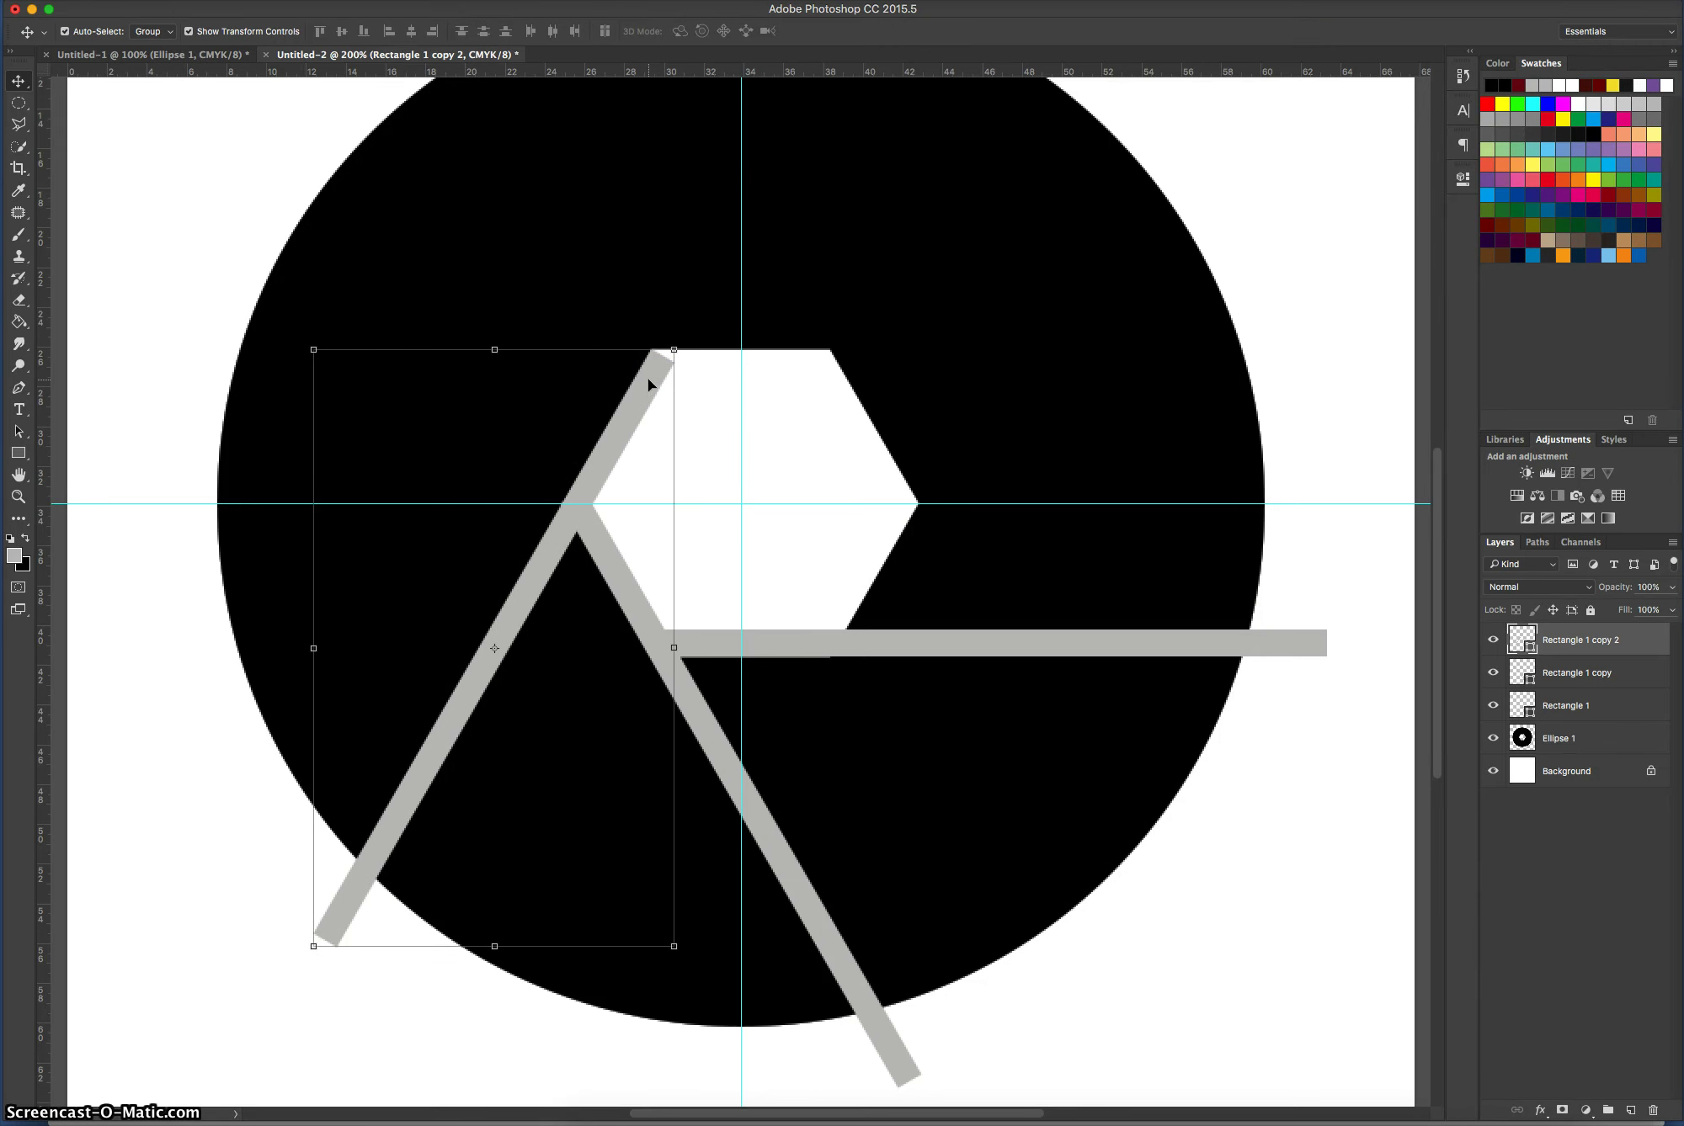
pyautogui.click(1073, 323)
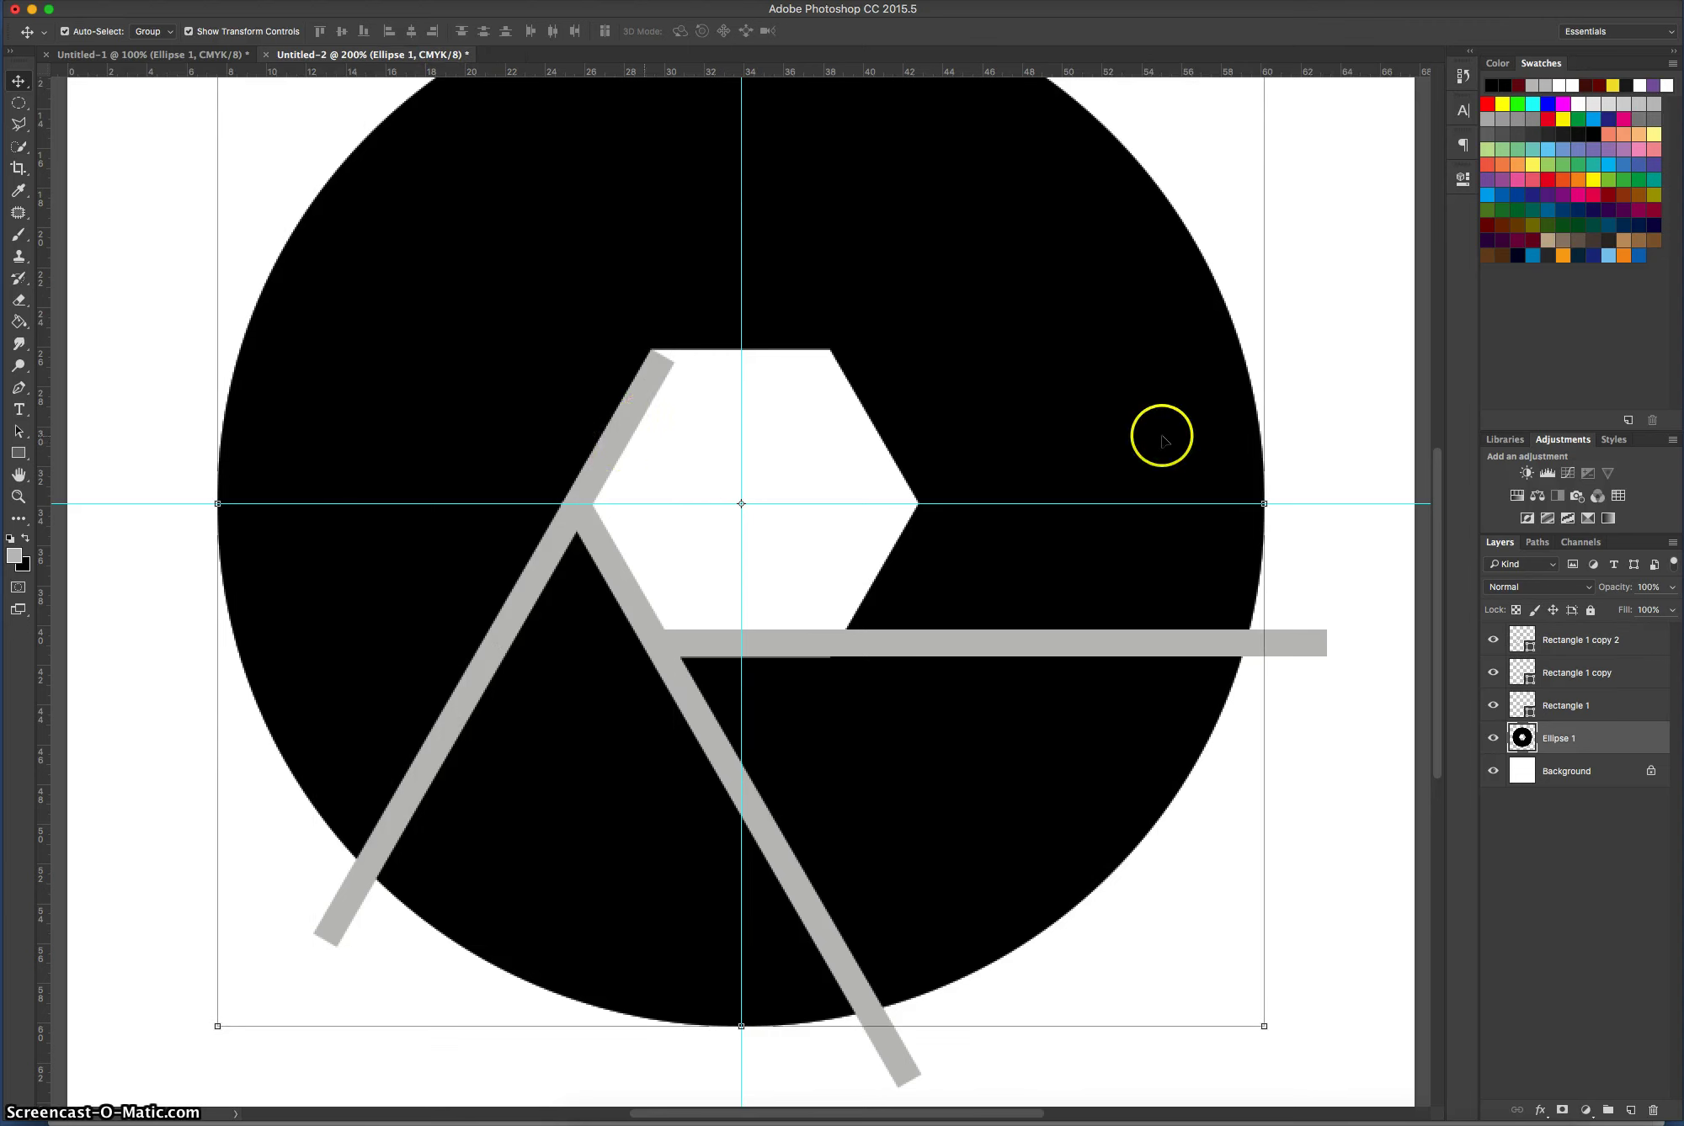
pyautogui.click(1570, 640)
# Duplicate Rectangle 1 copy 2 as a new layer, Rectangle 1 copy 3.
pyautogui.rightClick(1577, 640)
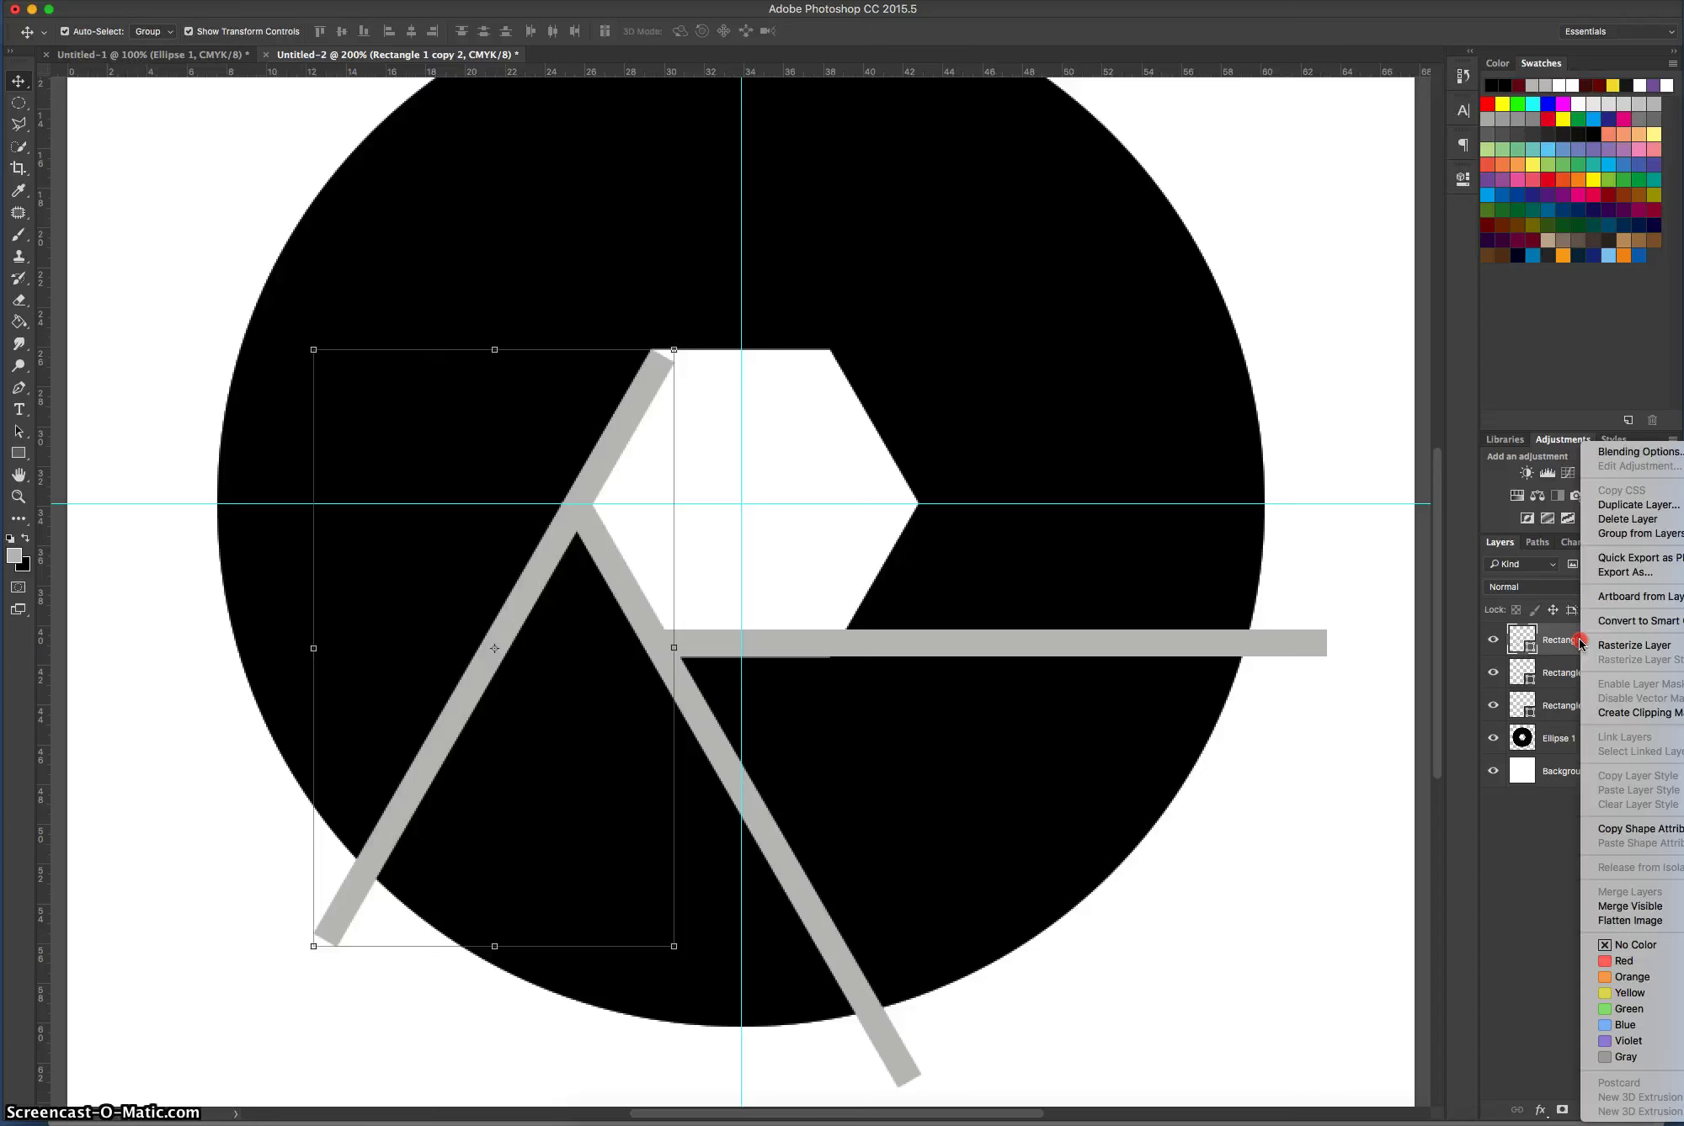
pyautogui.click(1637, 504)
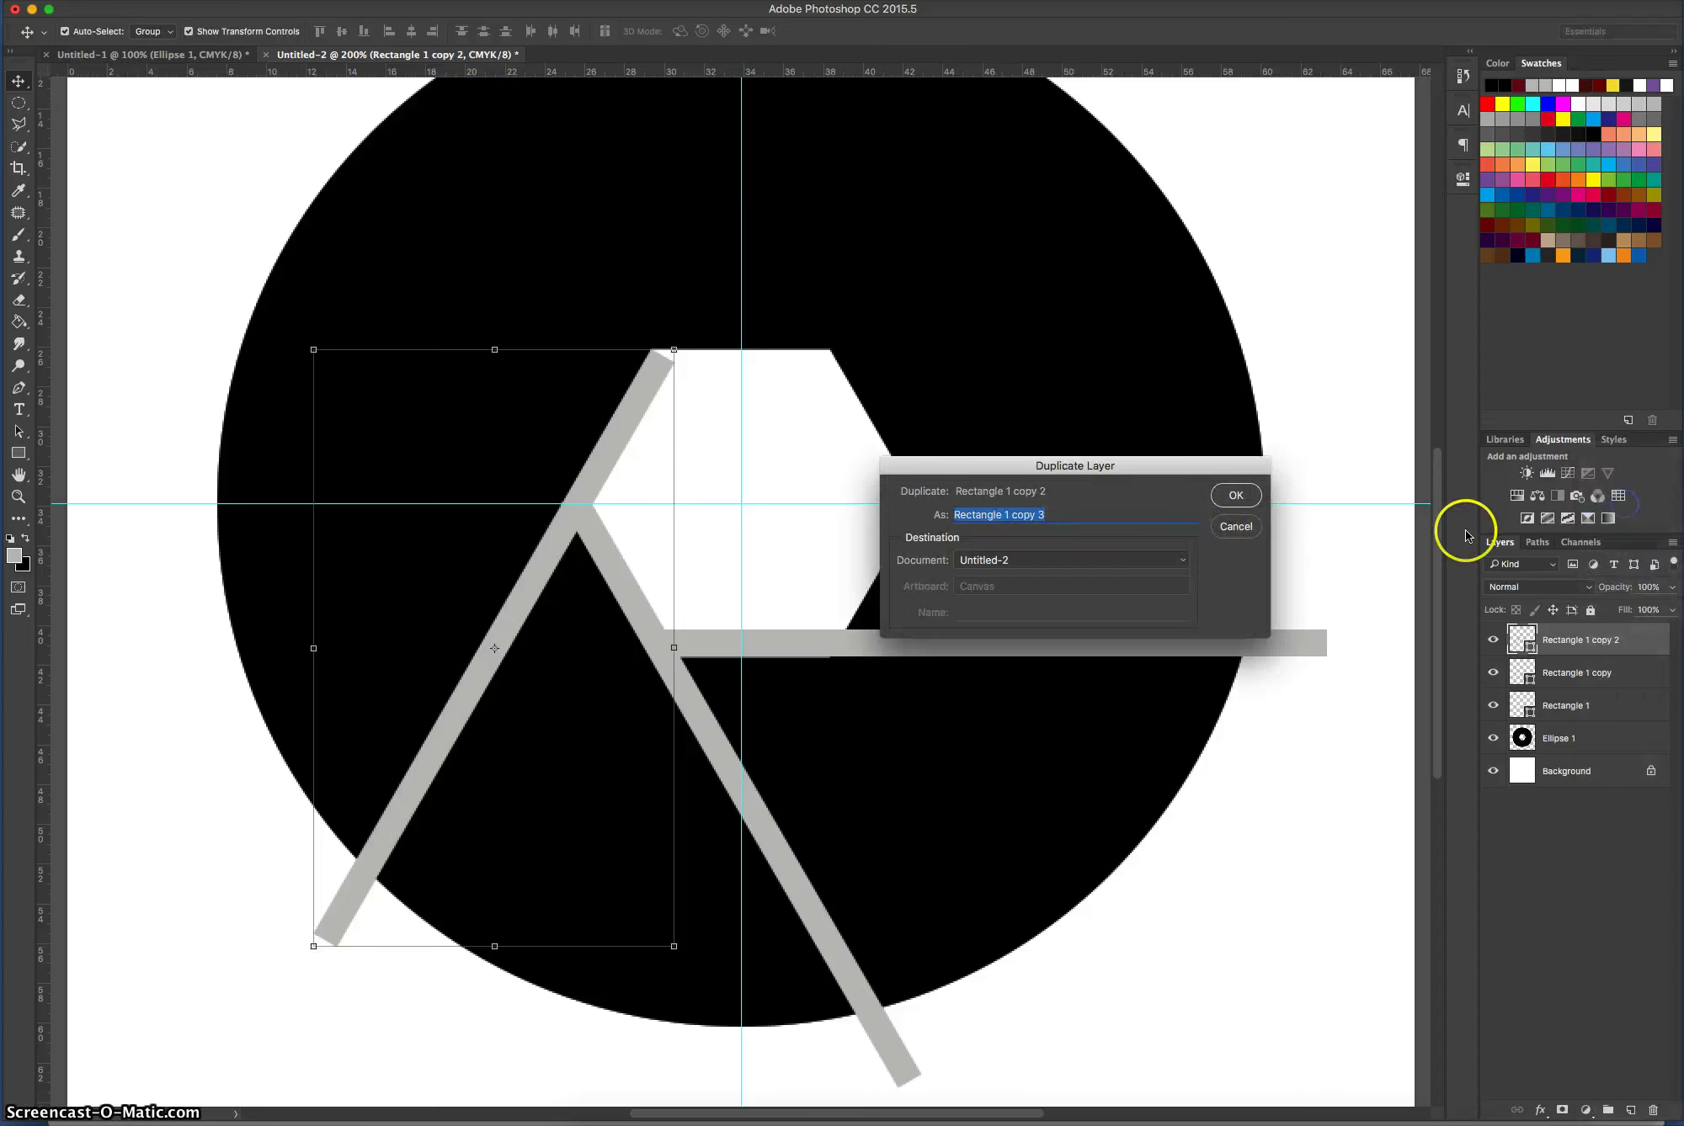
pyautogui.click(1235, 496)
# Rotate the copy horizontal and align it along the hexagon's top edge, extending left.
pyautogui.moveTo(598, 572); pyautogui.dragTo(860, 463)
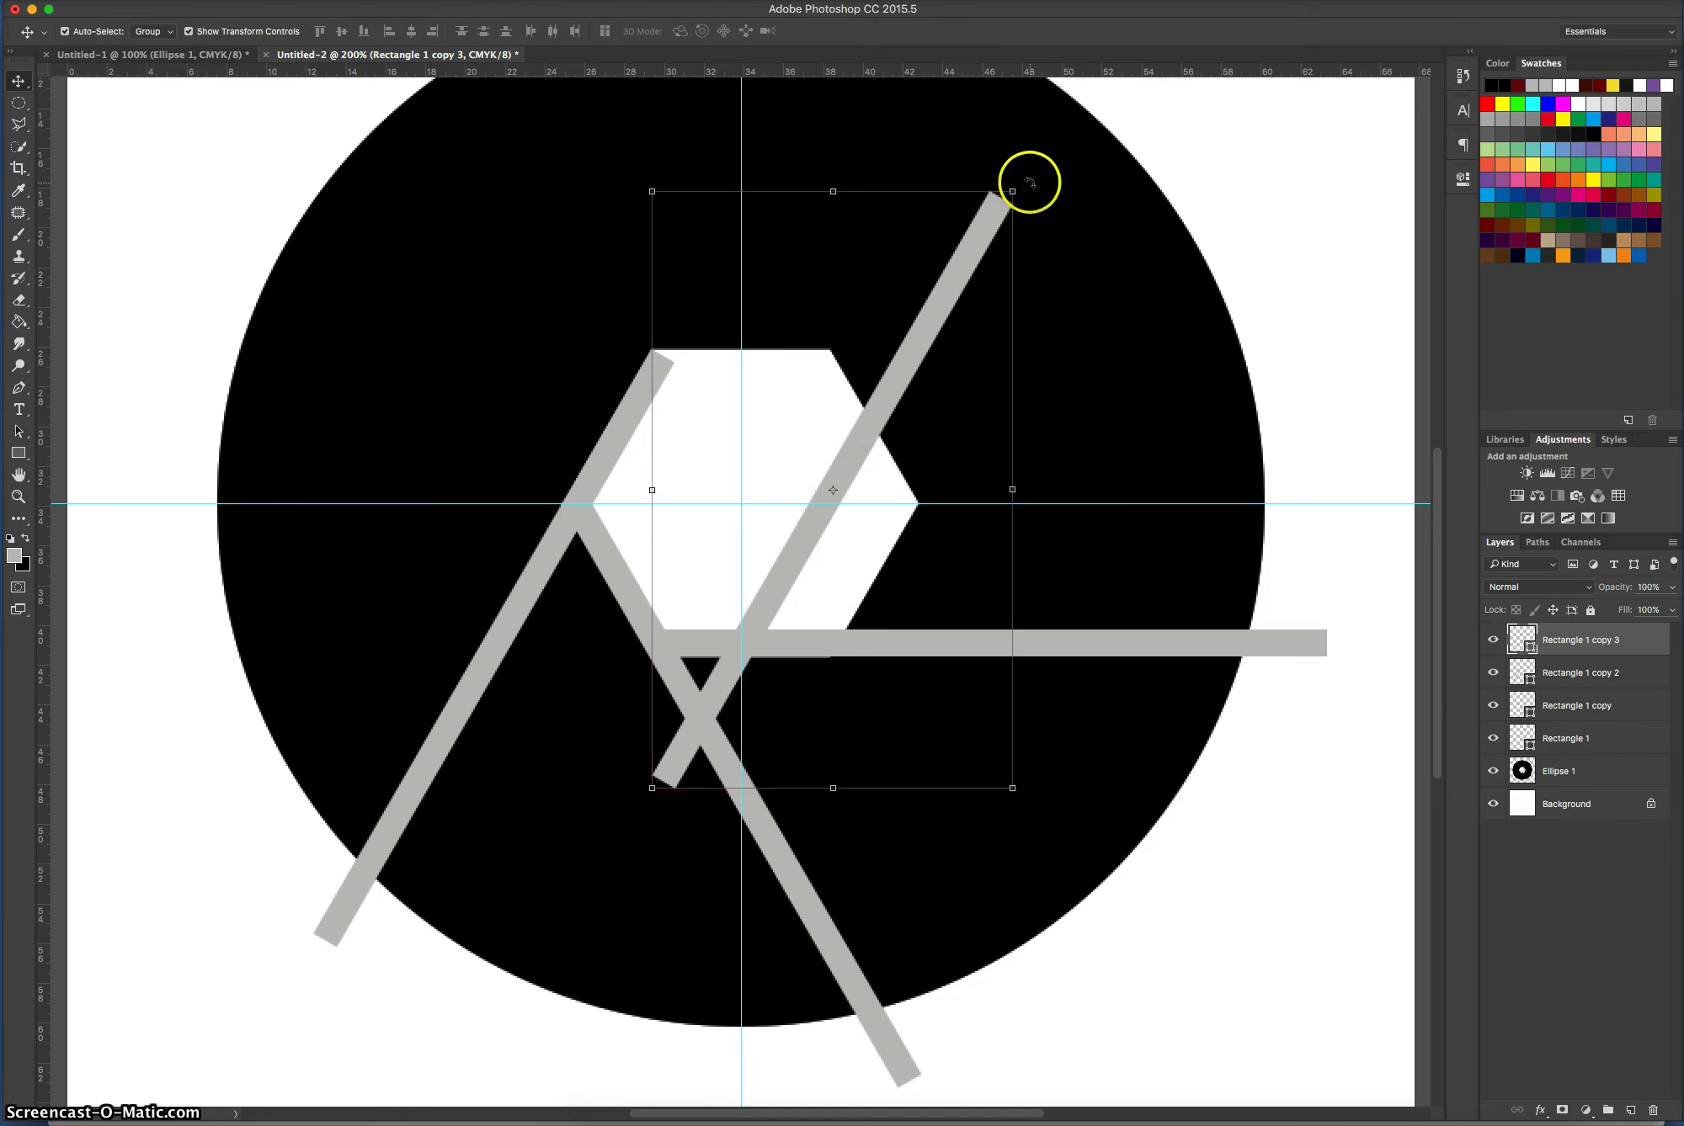
pyautogui.moveTo(1029, 181); pyautogui.dragTo(1229, 495)
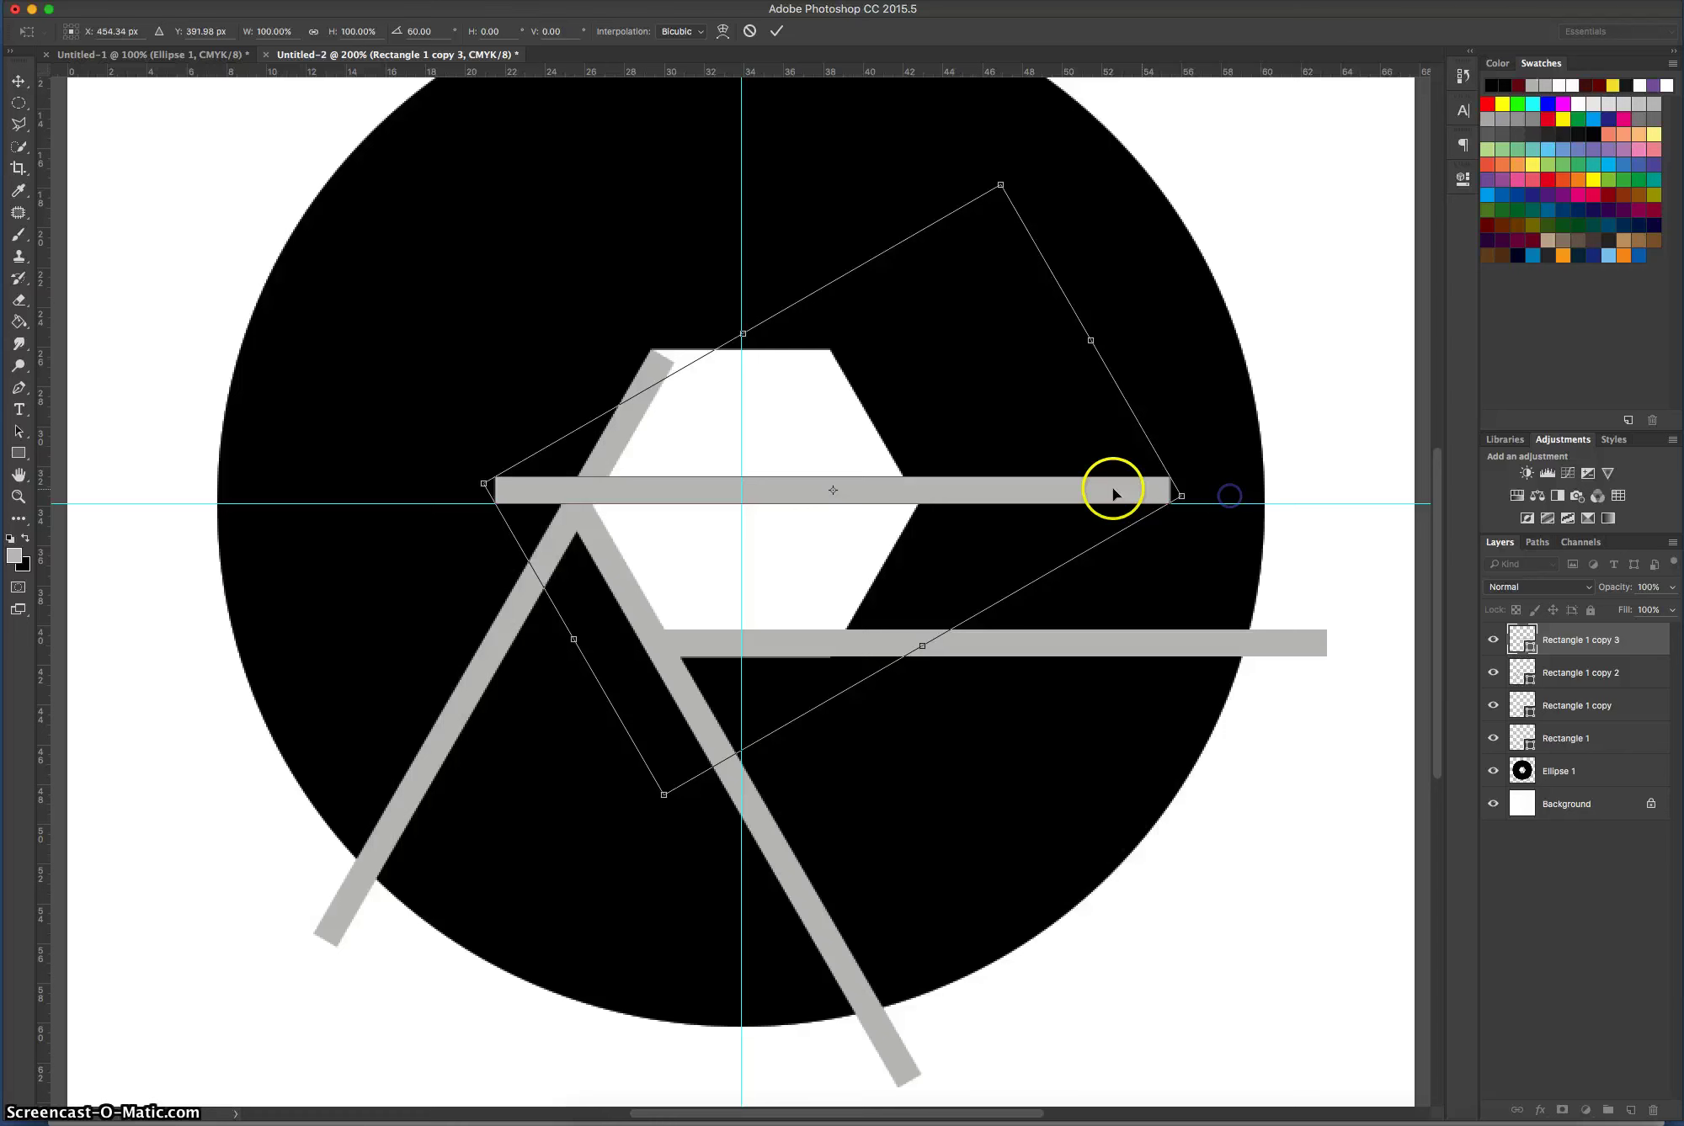
pyautogui.moveTo(1113, 493); pyautogui.dragTo(758, 373)
pyautogui.moveTo(609, 376); pyautogui.dragTo(607, 366)
pyautogui.click(776, 31)
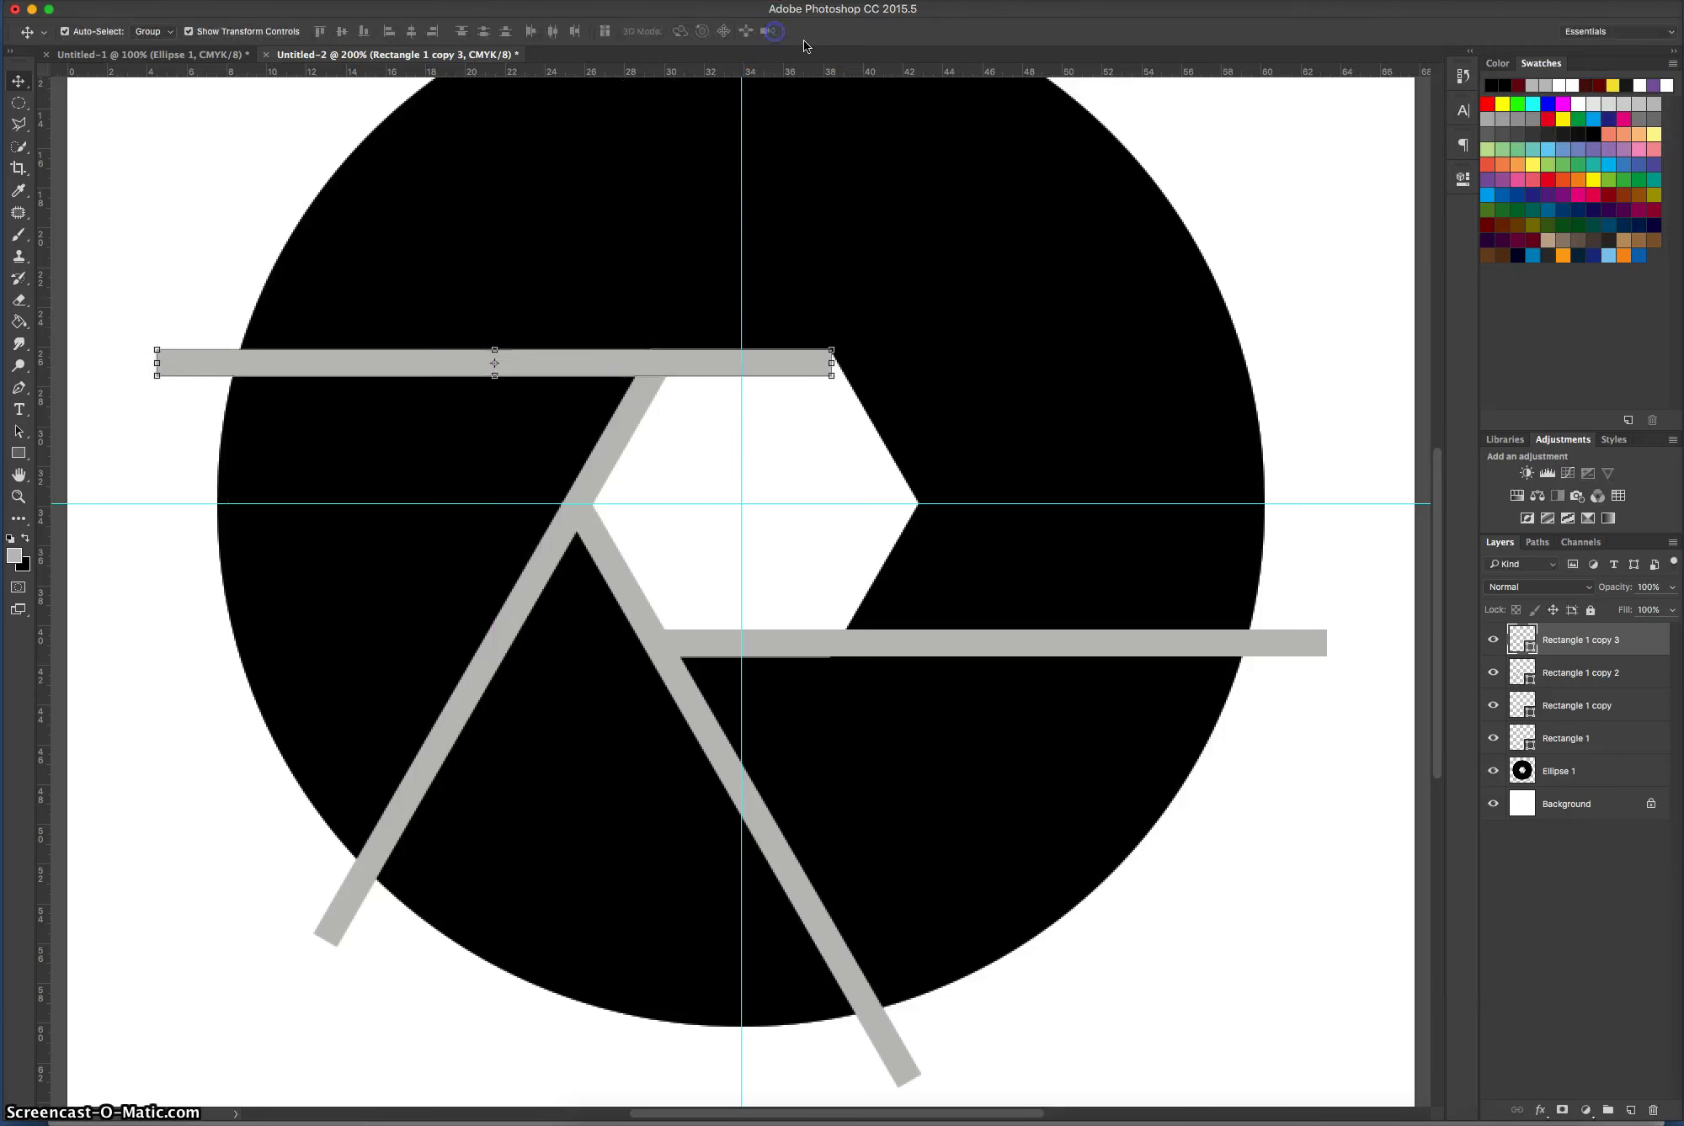
pyautogui.click(1279, 211)
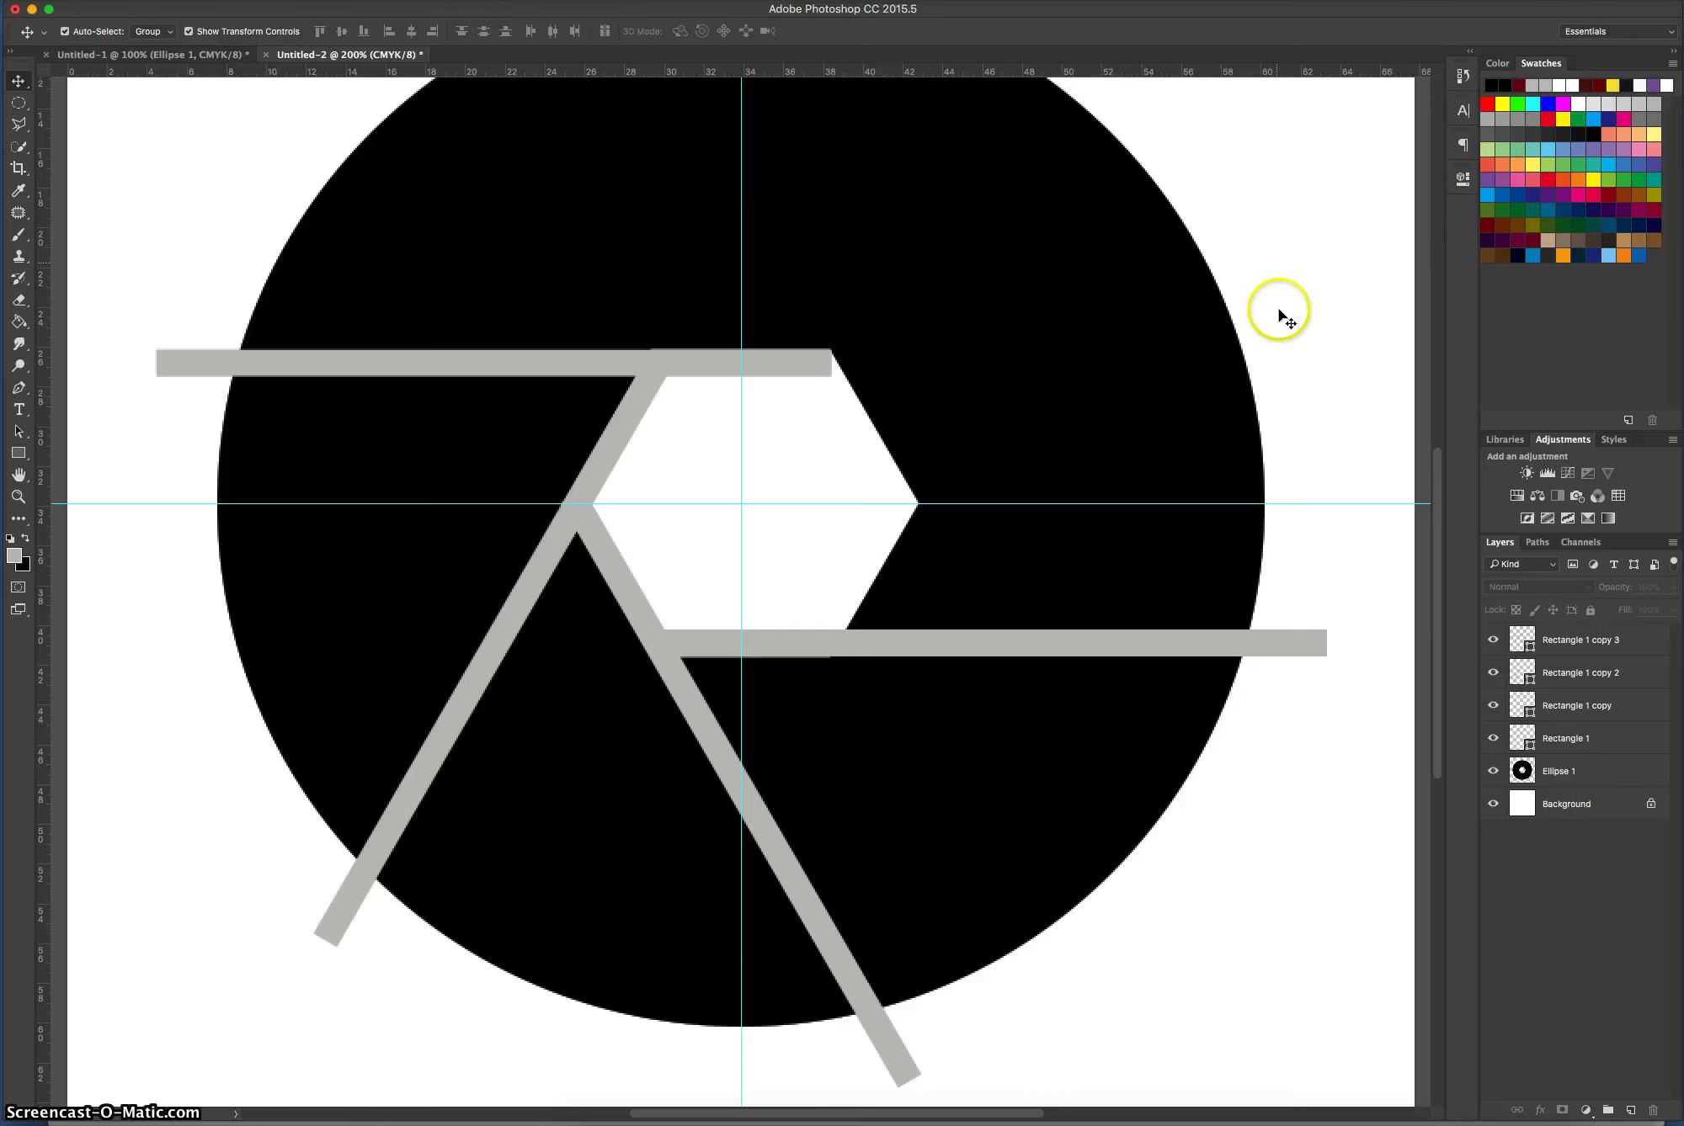
# Duplicate Rectangle 1 copy 3 as a new layer, Rectangle 1 copy 4.
pyautogui.click(1531, 638)
pyautogui.rightClick(1561, 647)
pyautogui.click(1411, 502)
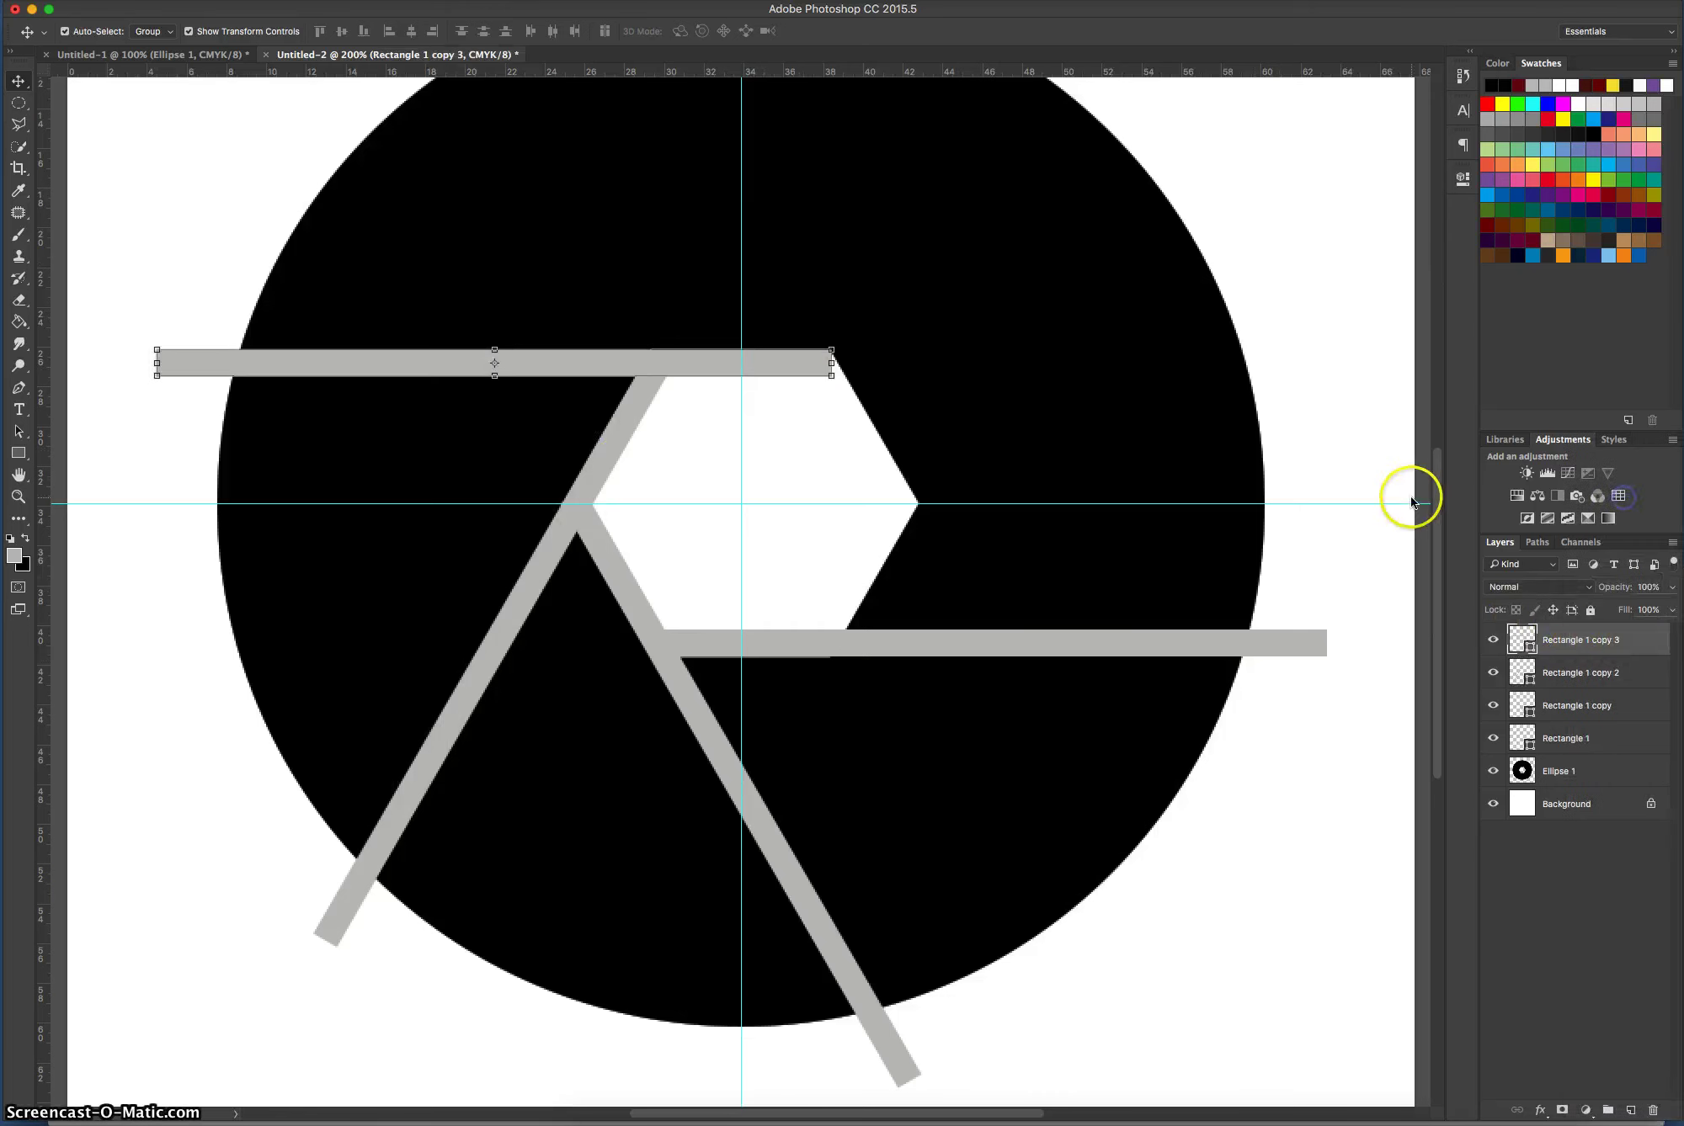
pyautogui.click(1233, 490)
# Rotate the copy 60° and place it along the hexagon's upper-right edge.
pyautogui.moveTo(562, 359); pyautogui.dragTo(684, 299)
pyautogui.moveTo(967, 278); pyautogui.dragTo(907, 647)
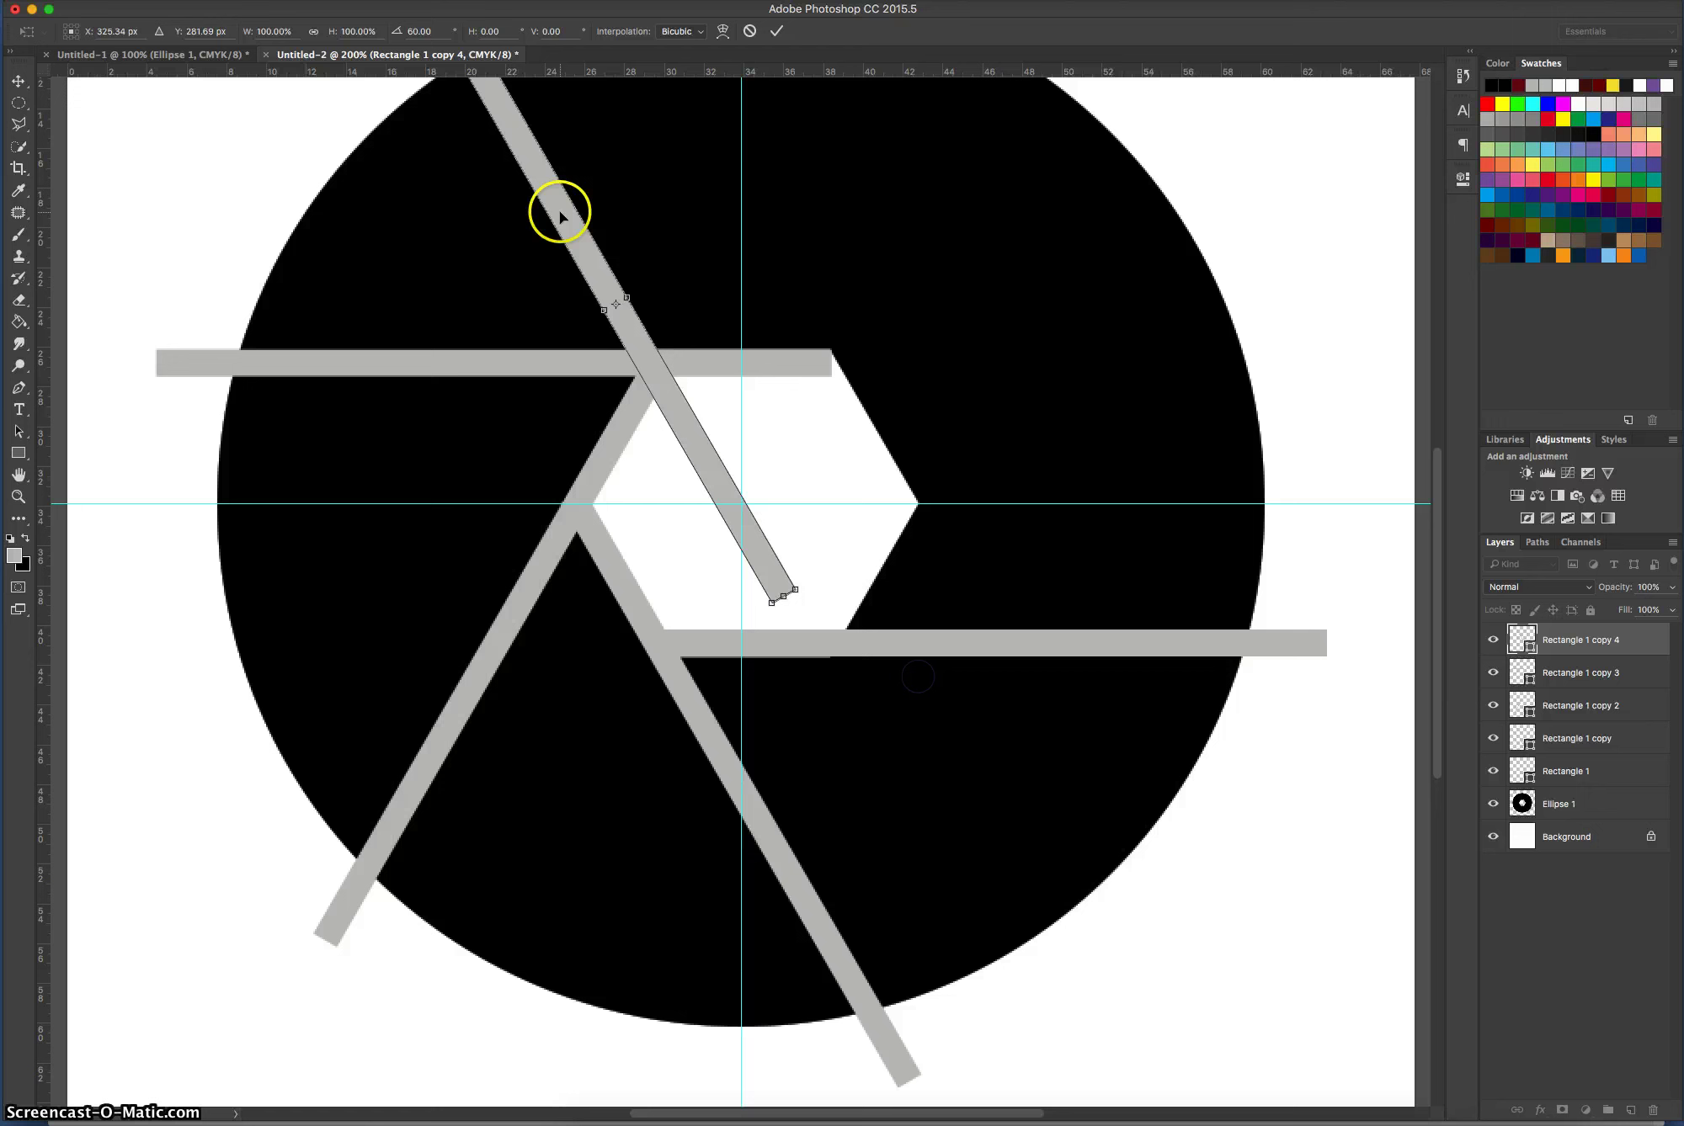
pyautogui.moveTo(558, 214); pyautogui.dragTo(927, 559)
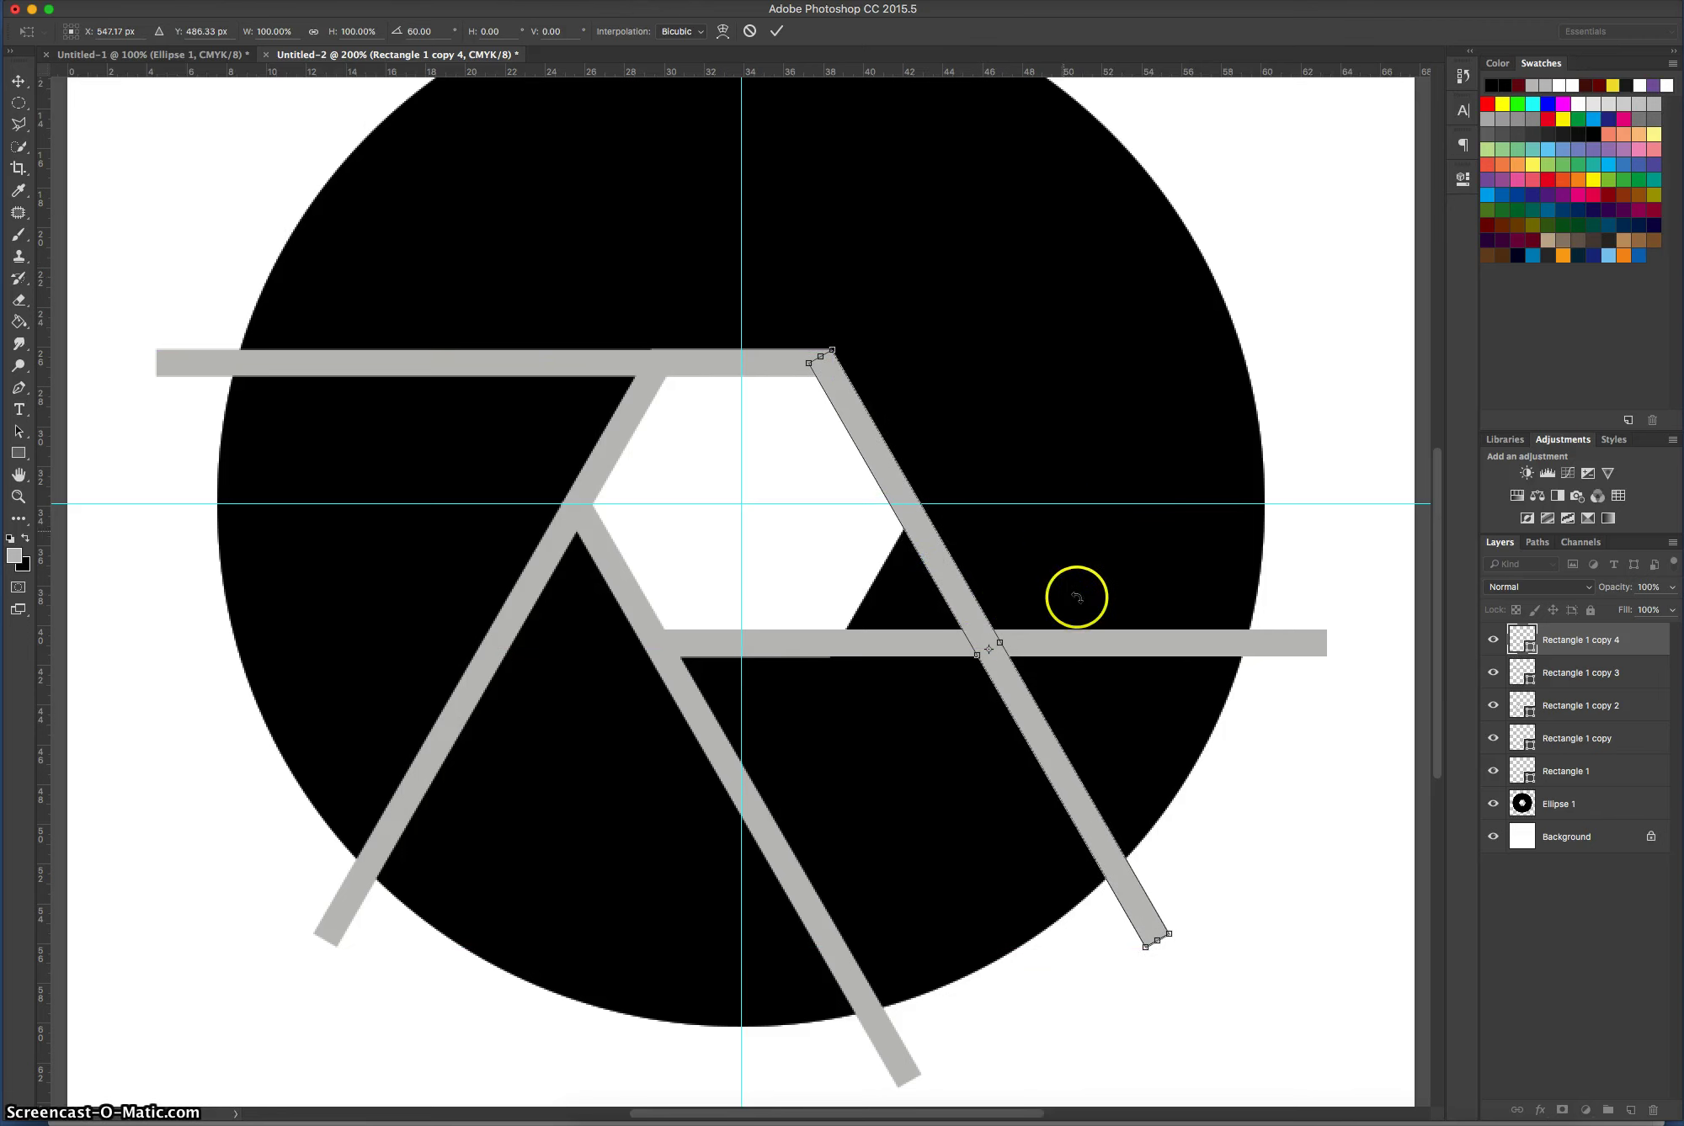
pyautogui.moveTo(1063, 771); pyautogui.dragTo(820, 361)
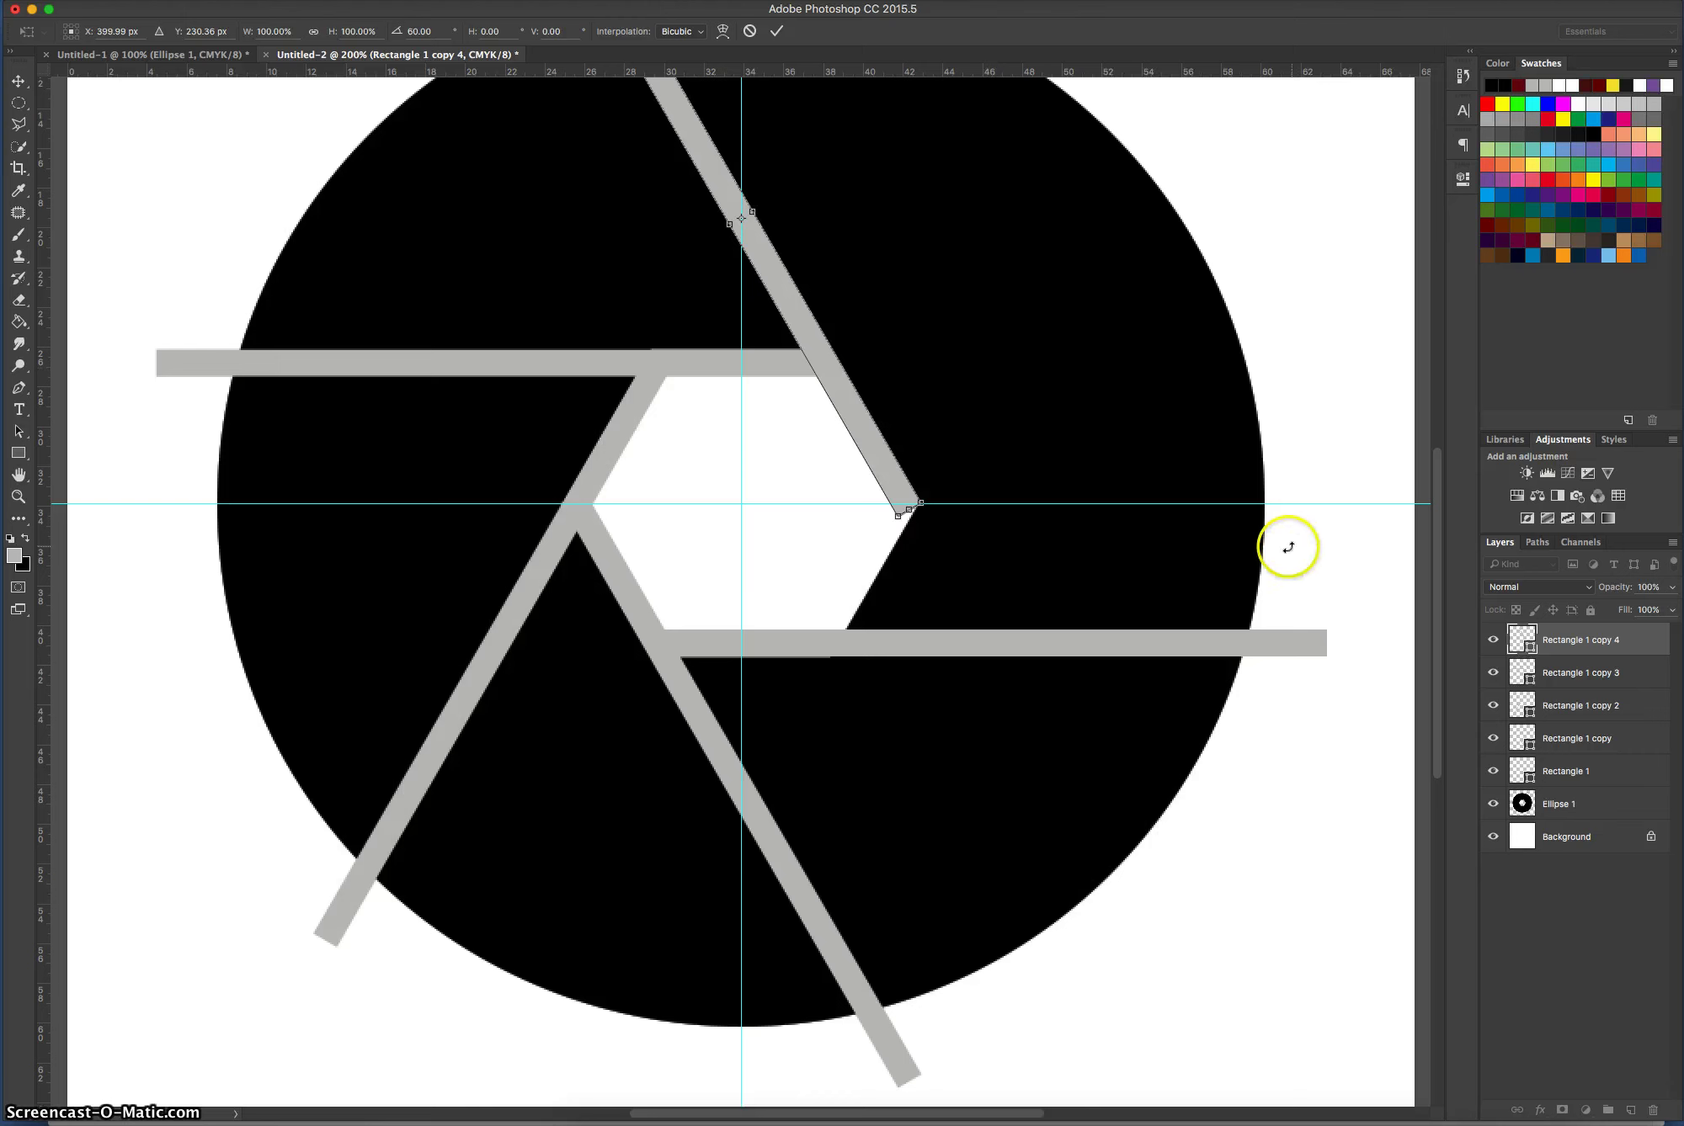
pyautogui.click(776, 31)
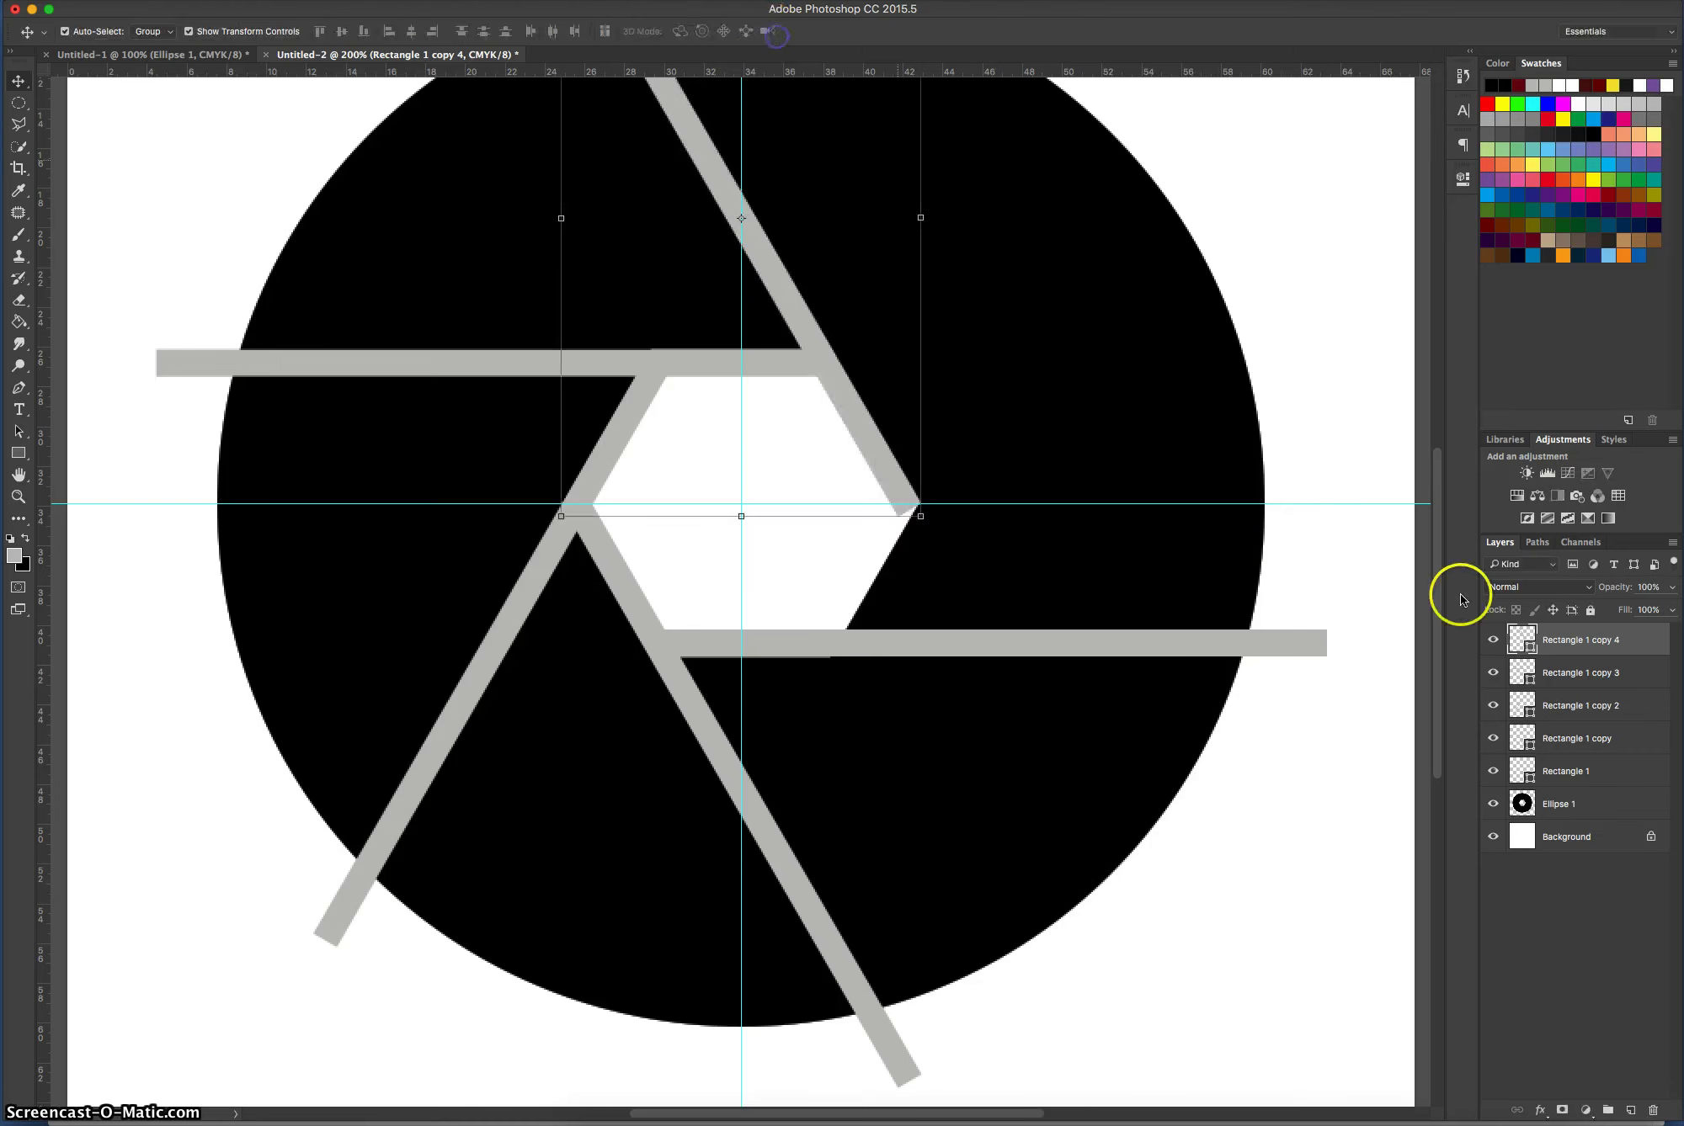
# Duplicate Rectangle 1 copy 4 as a new layer, Rectangle 1 copy 5.
pyautogui.rightClick(1612, 643)
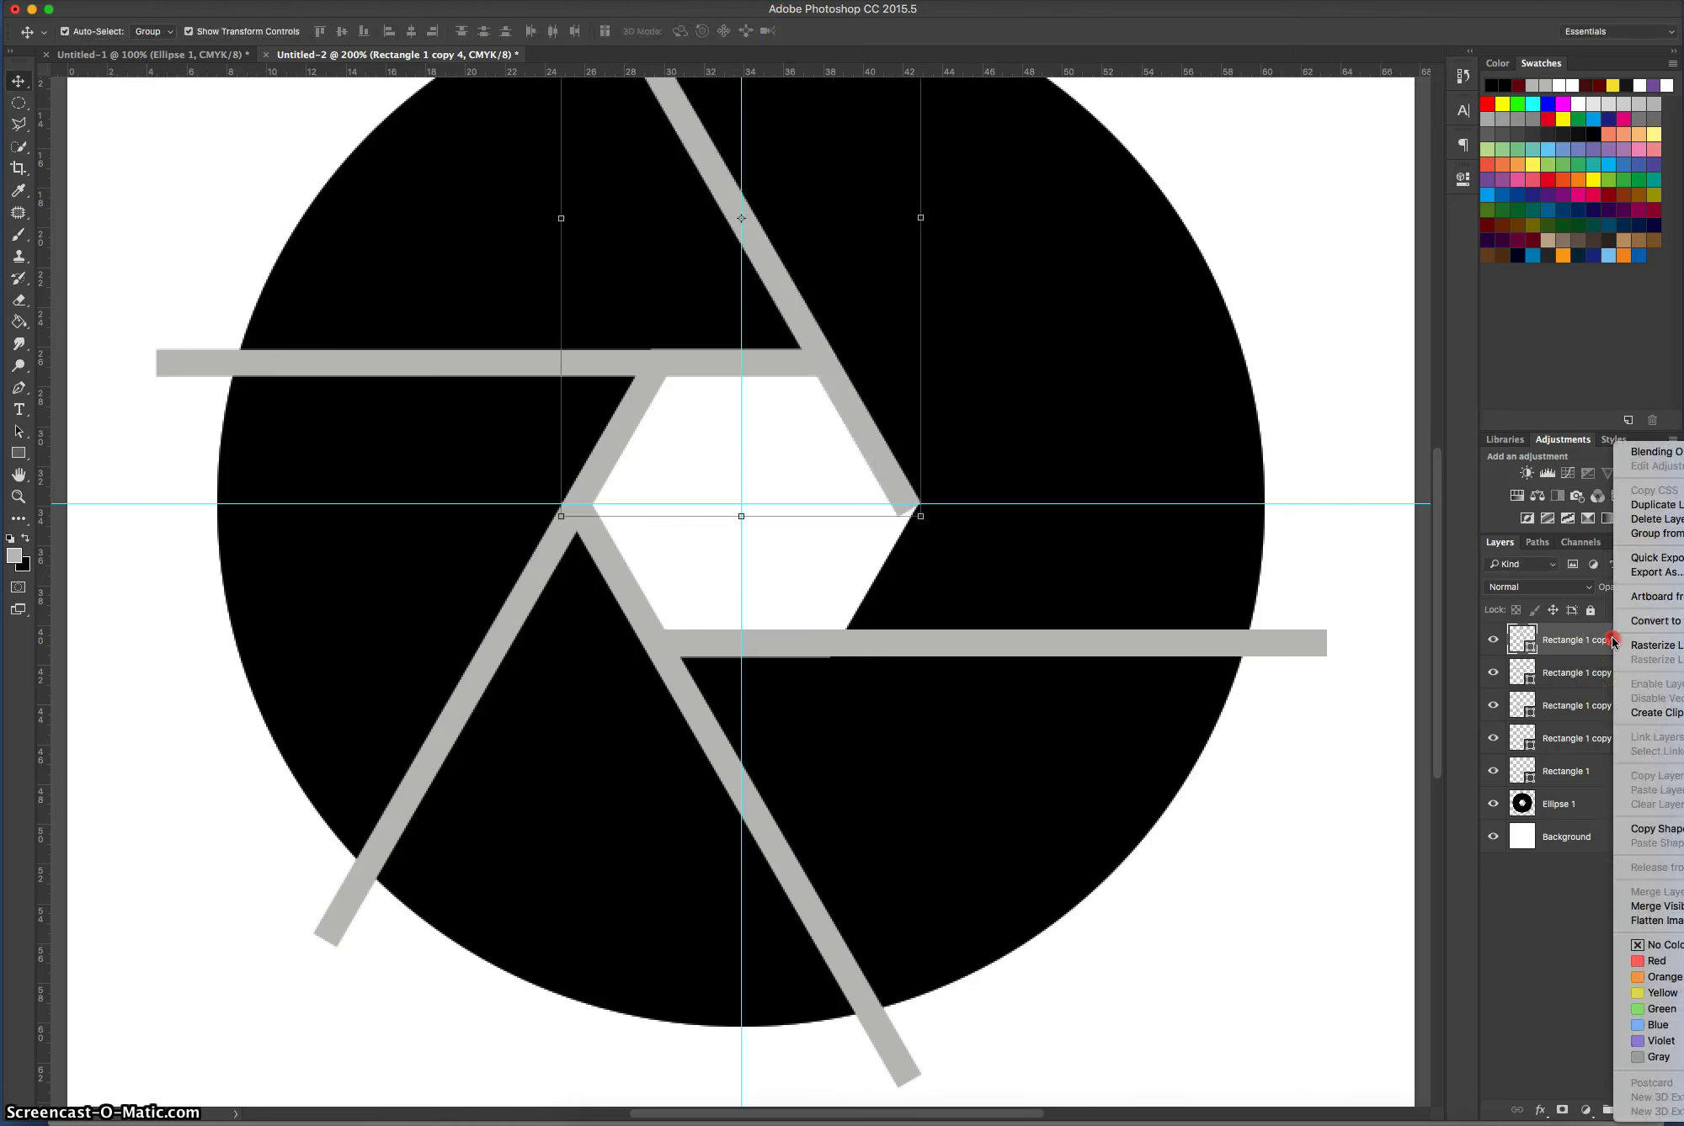
pyautogui.click(1654, 506)
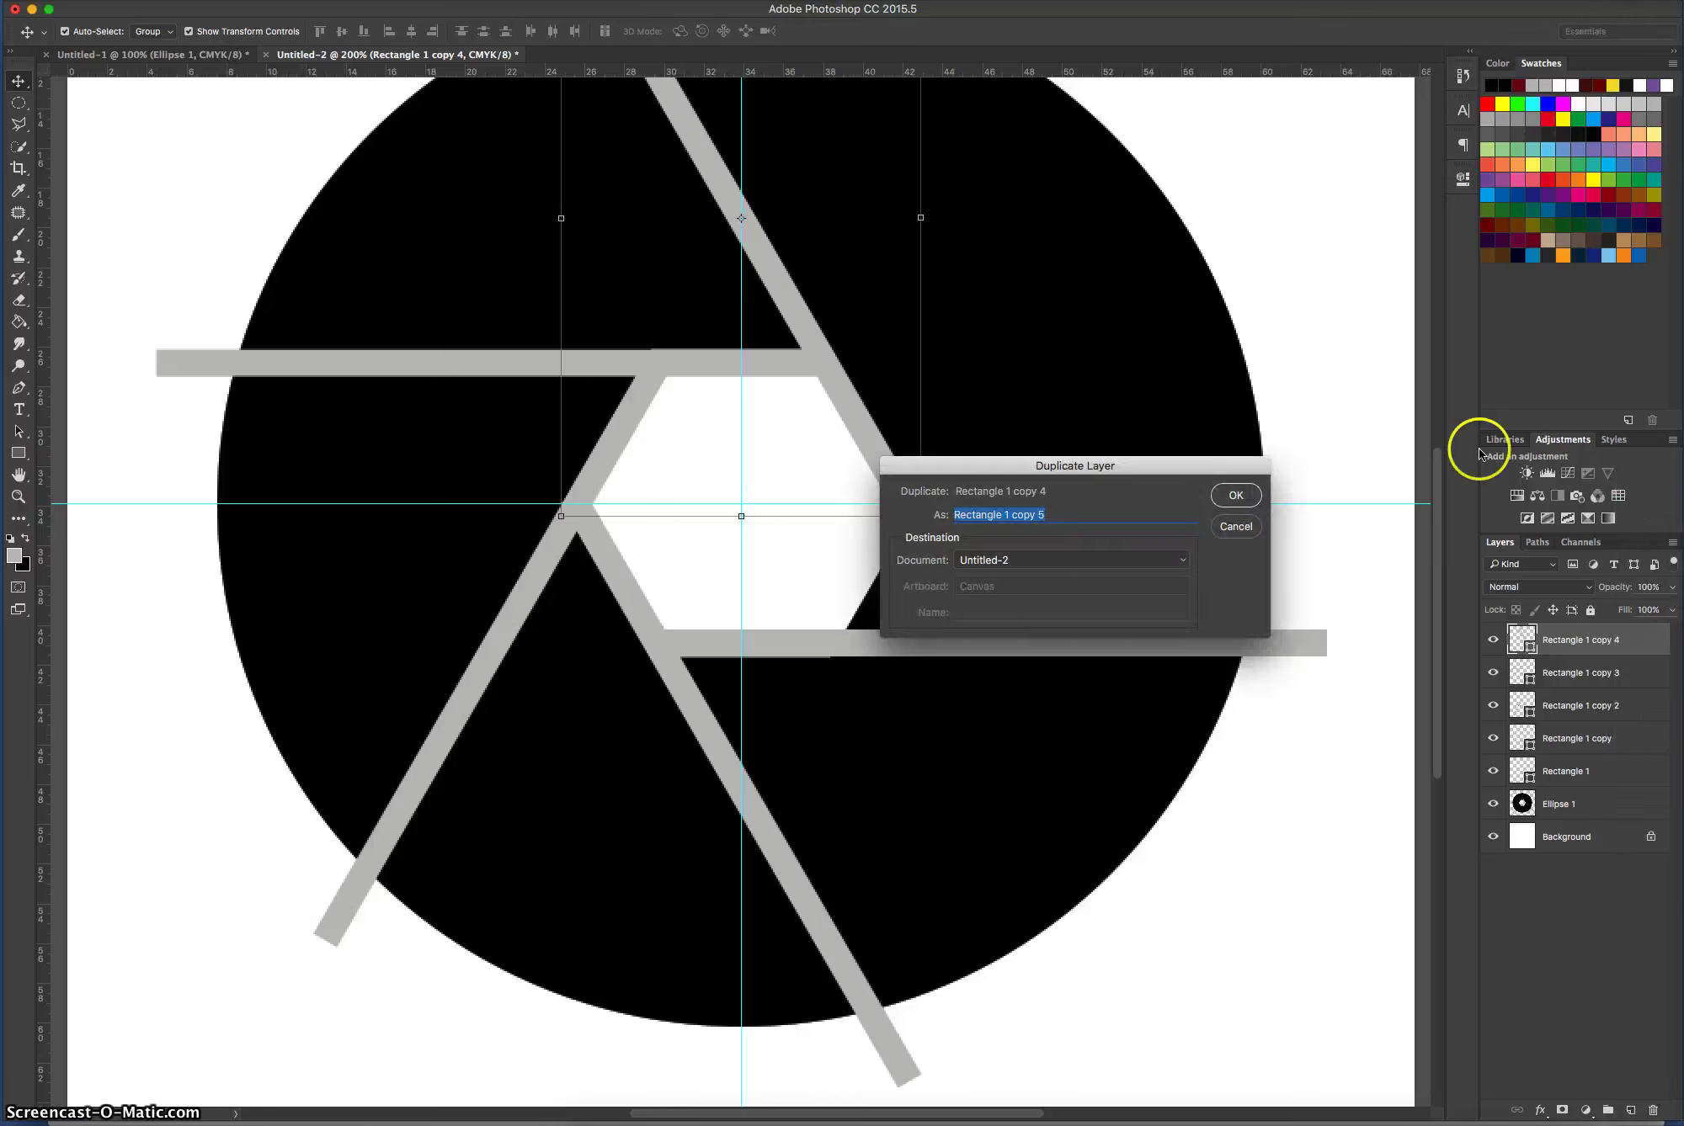
pyautogui.click(1236, 495)
# Rotate the copy 60° with Free Transform and set it on the hexagon's lower-right edge.
pyautogui.moveTo(834, 372); pyautogui.dragTo(1010, 733)
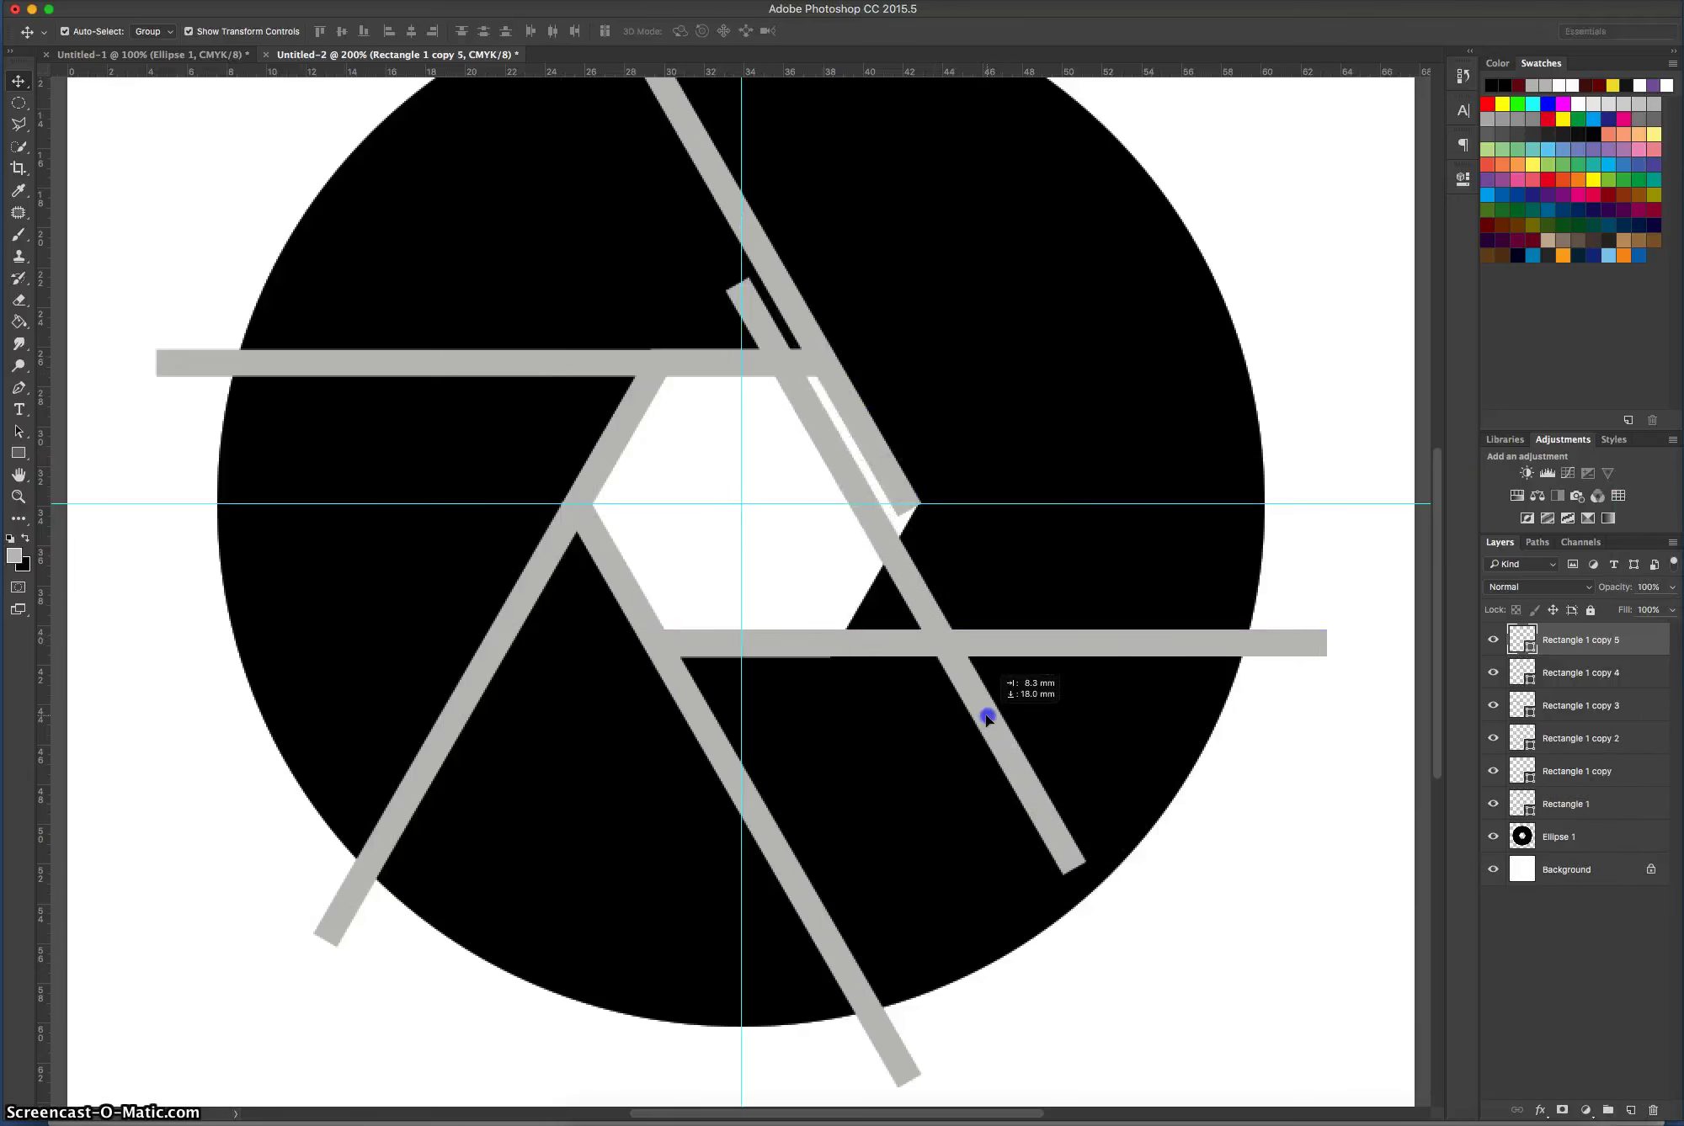
pyautogui.press('super+t')
pyautogui.moveTo(1093, 889); pyautogui.dragTo(674, 940)
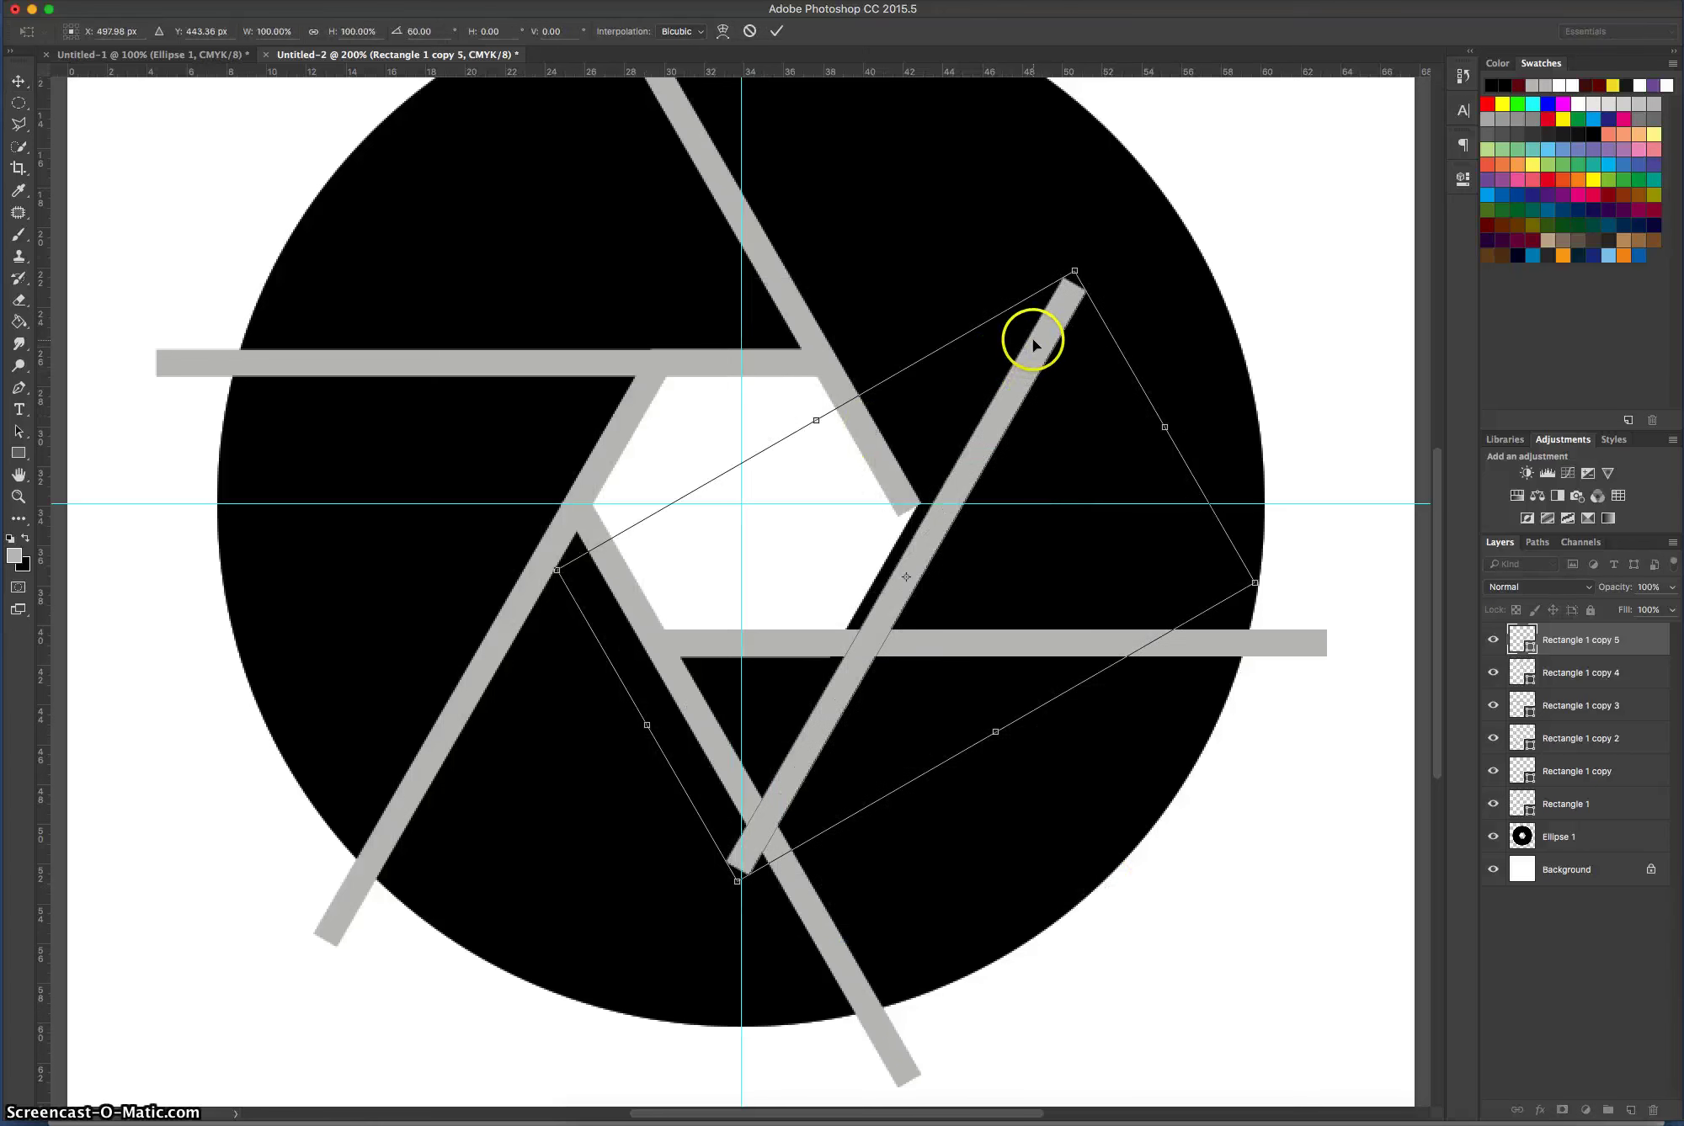
pyautogui.moveTo(1035, 339); pyautogui.dragTo(1114, 174)
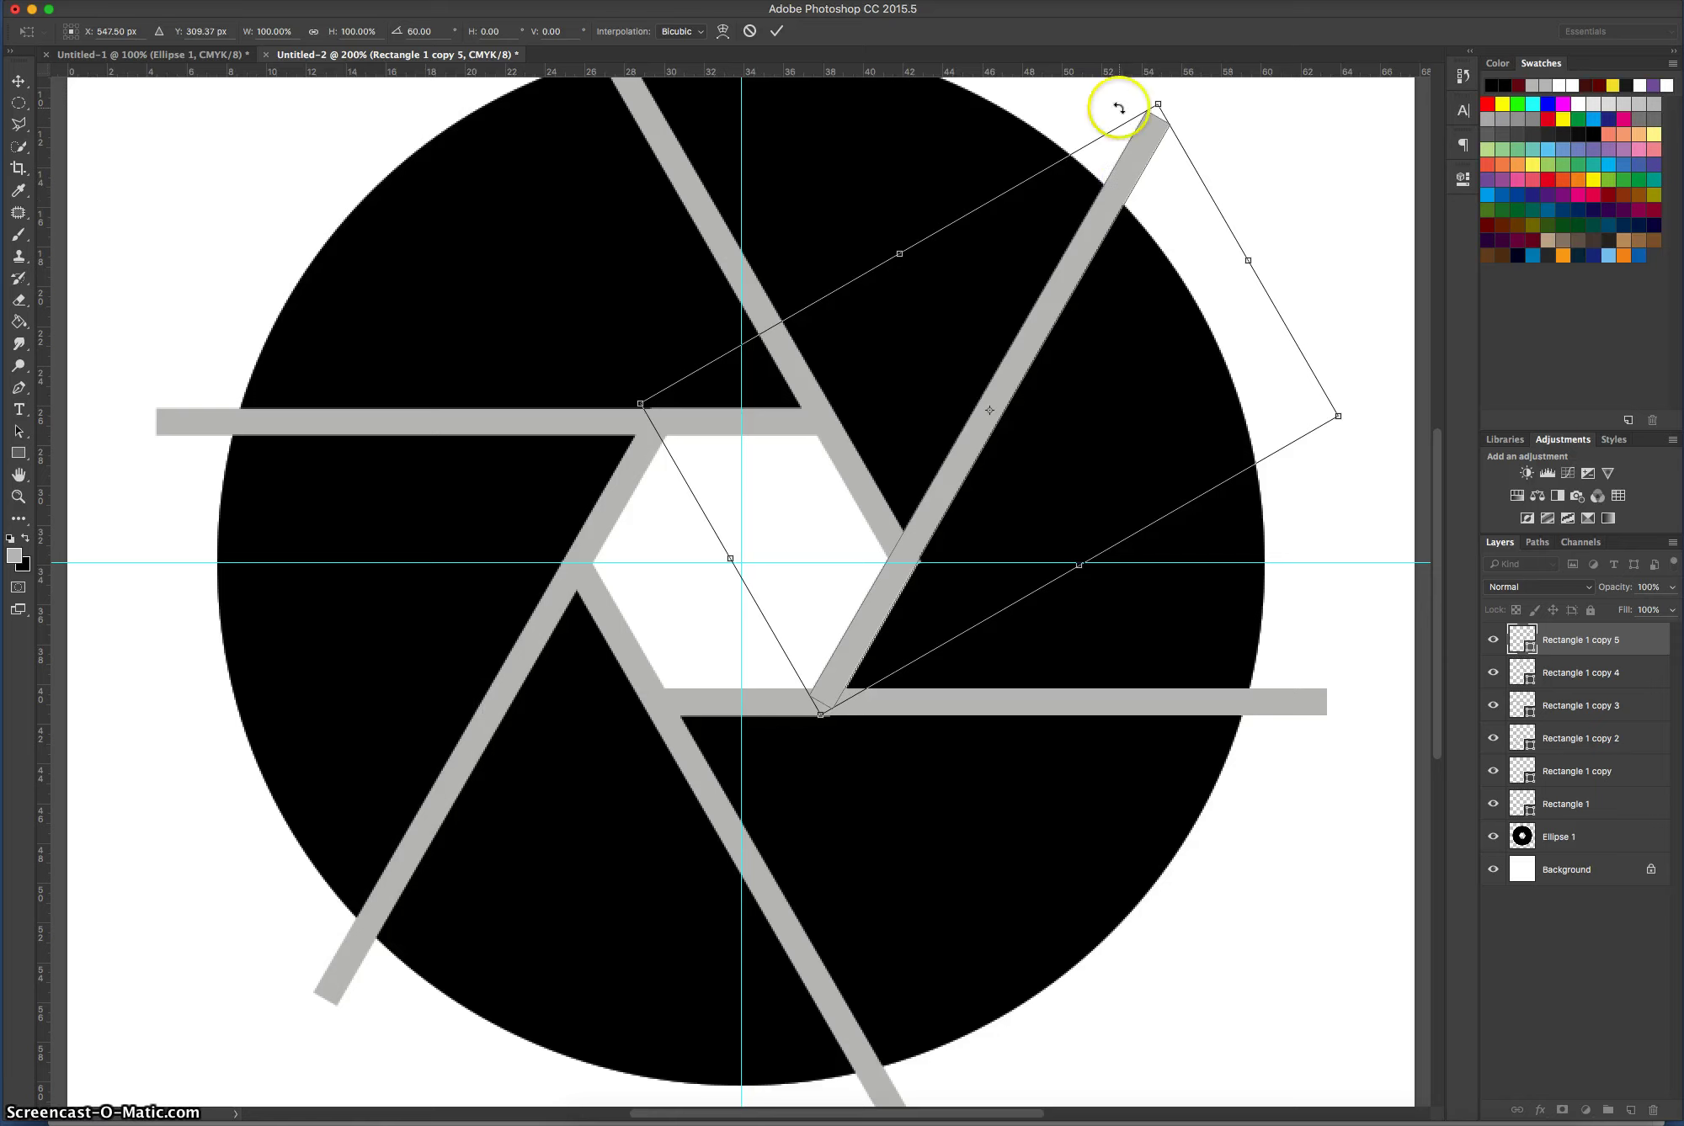
pyautogui.click(775, 34)
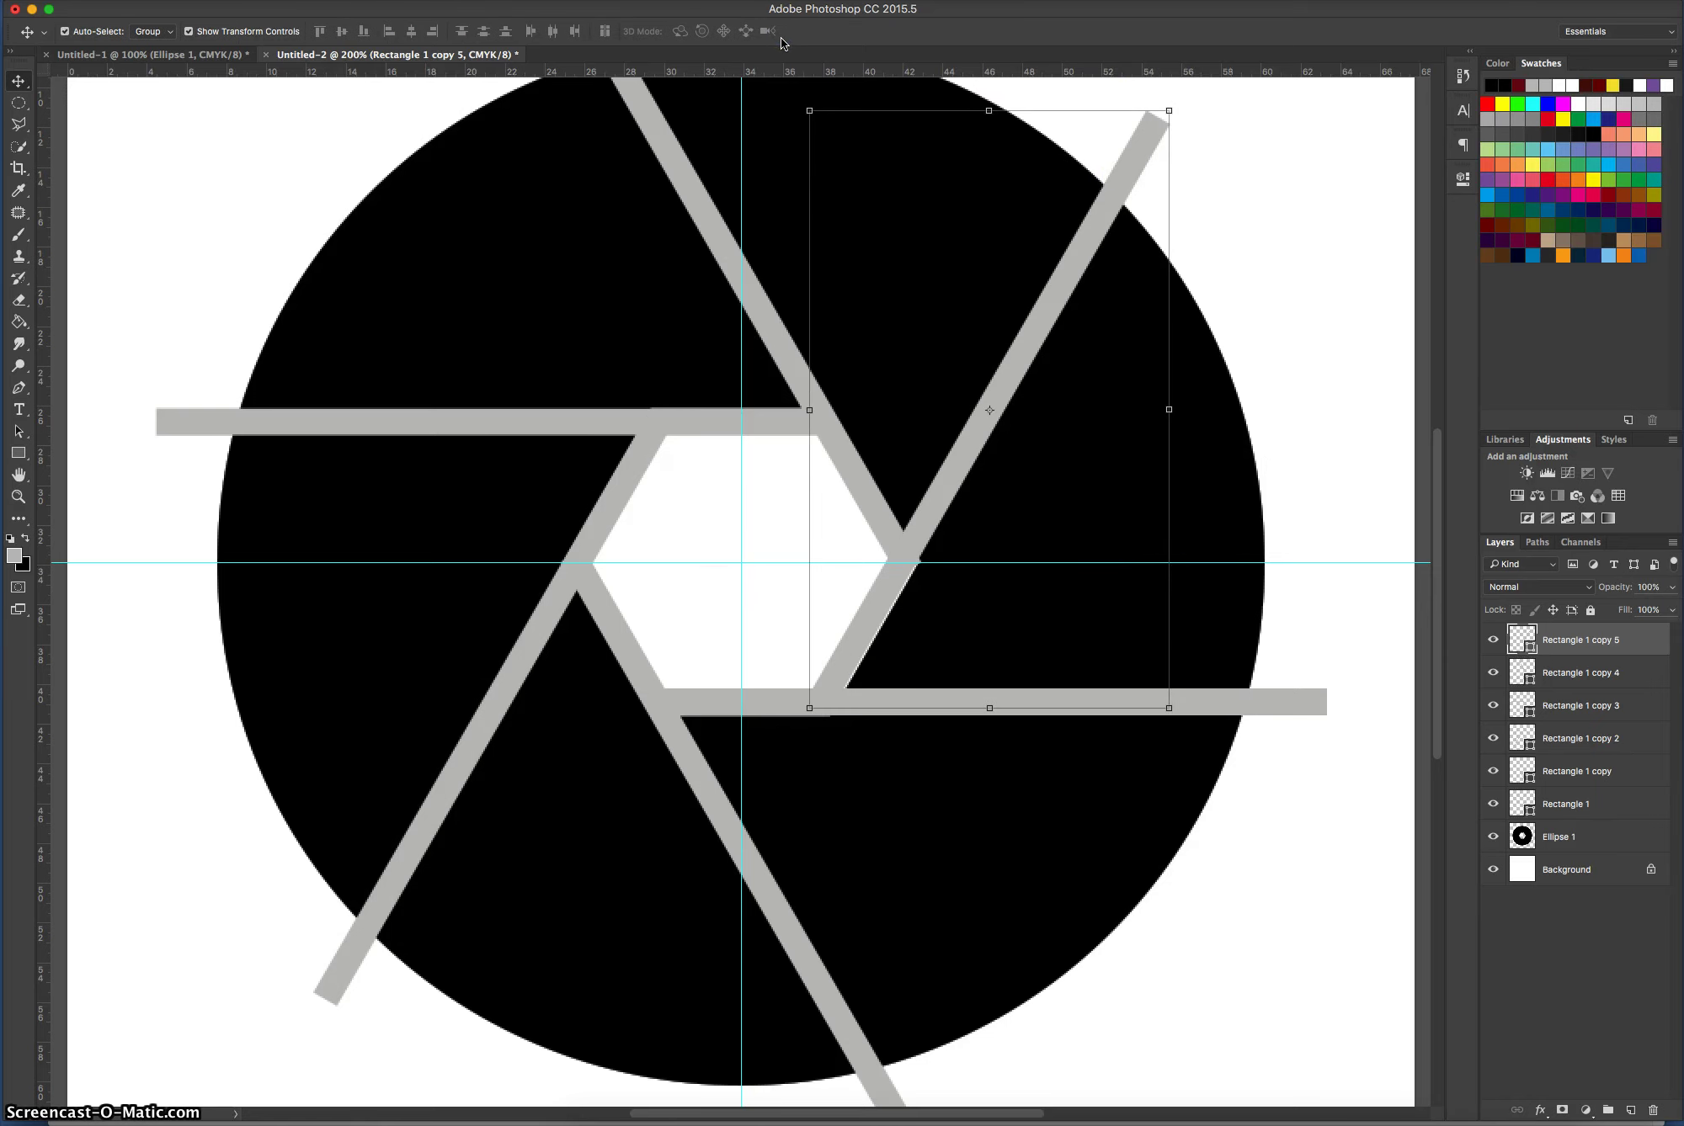
pyautogui.press('super+1')
# Load the shapes of Rectangle 1 through Rectangle 1 copy 5 as one combined selection.
pyautogui.click(1154, 375)
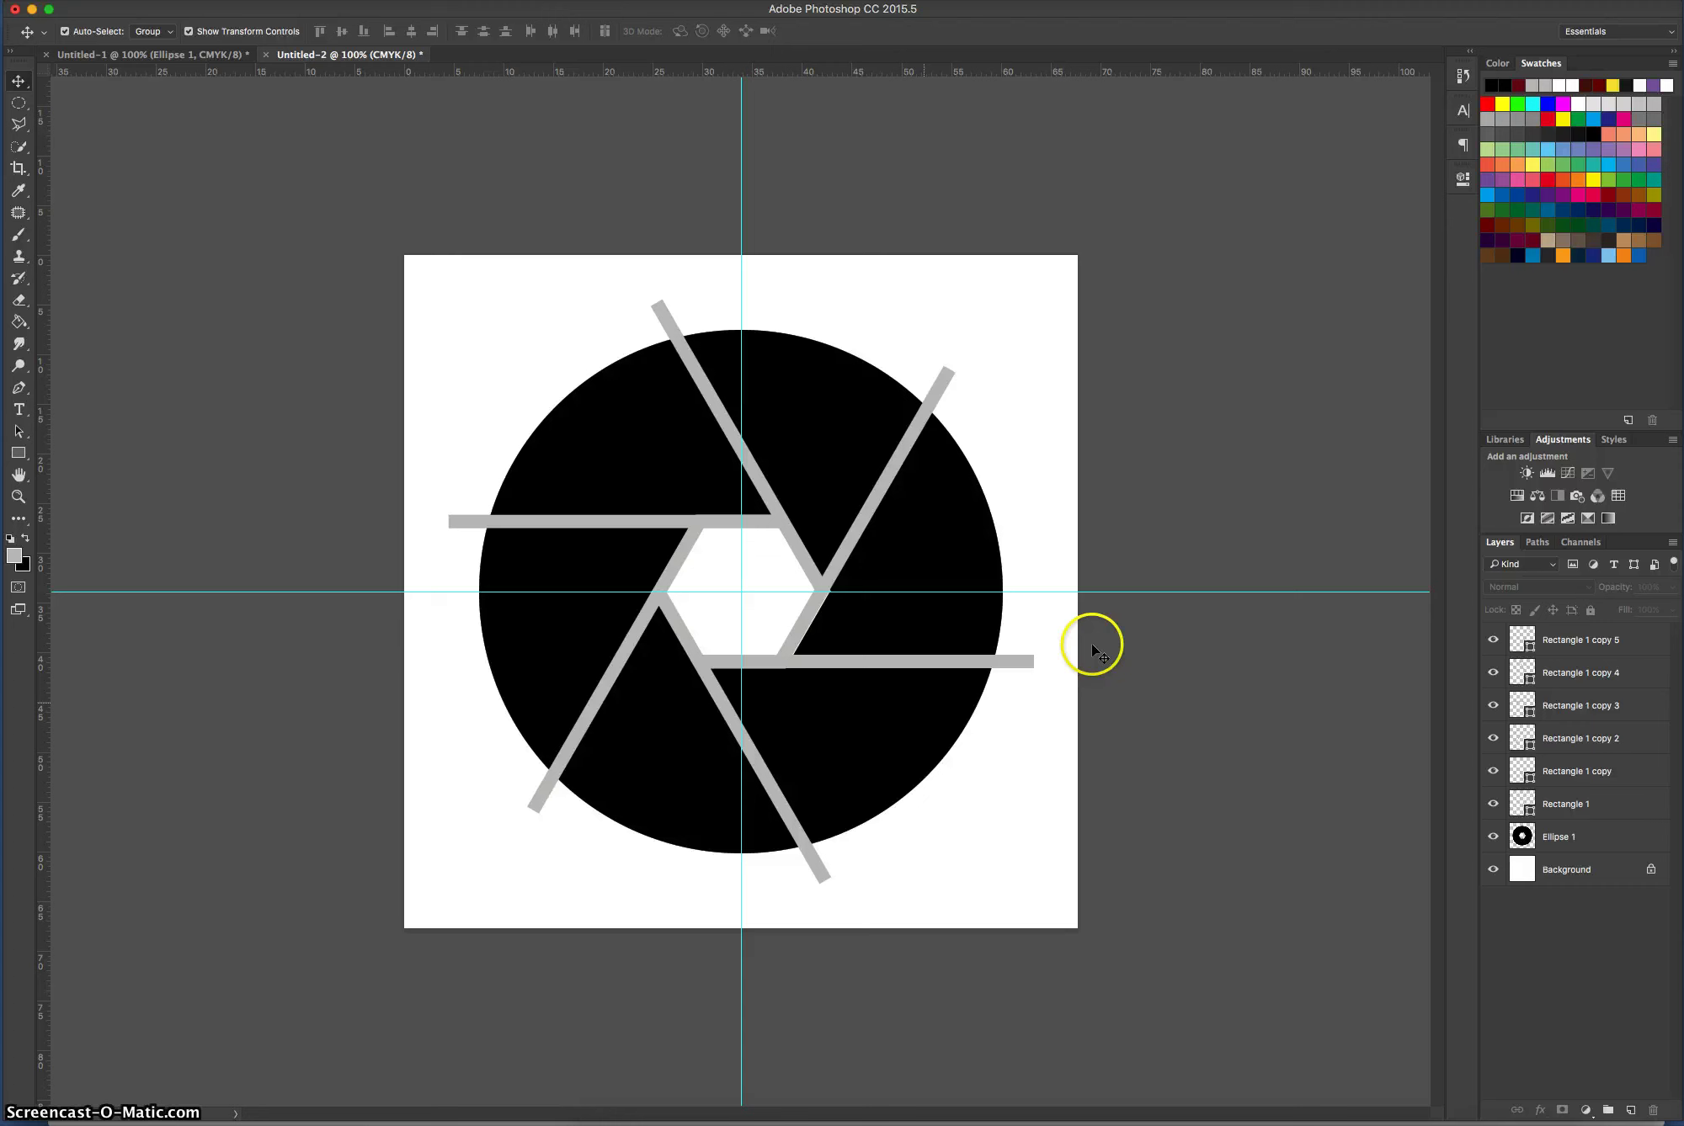
pyautogui.click(822, 598)
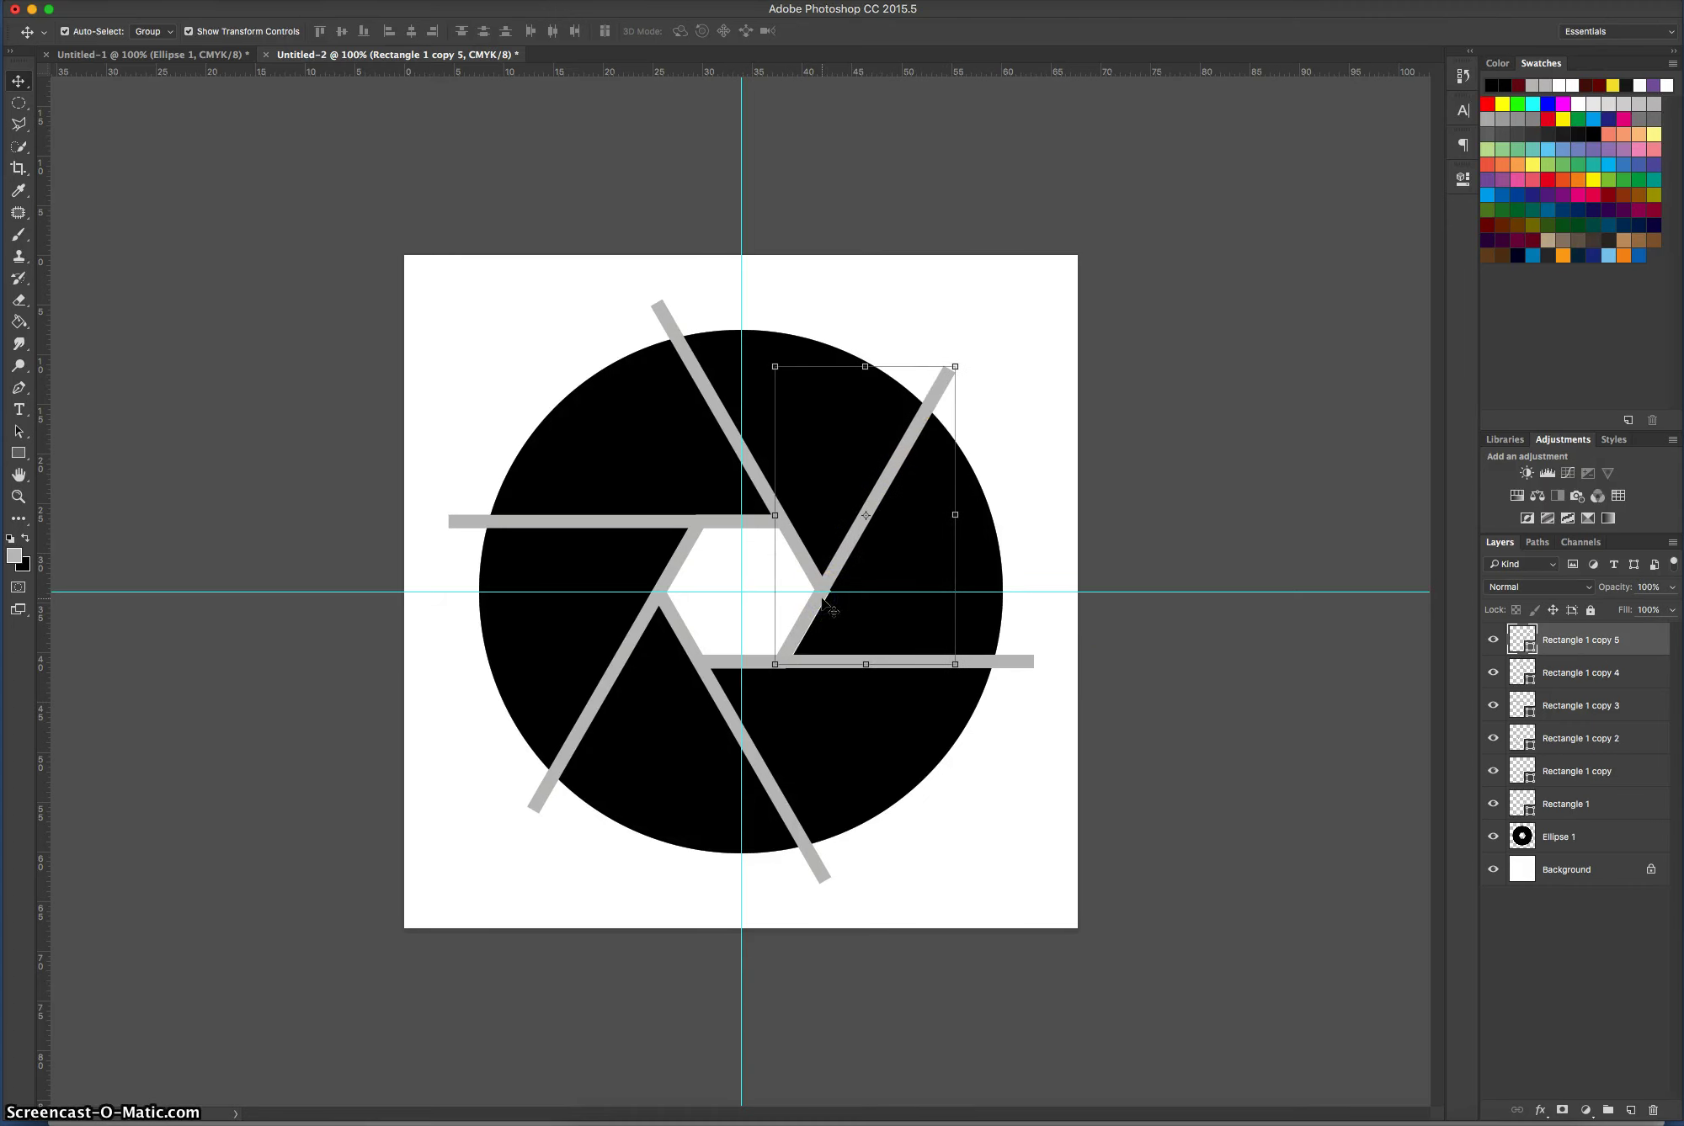
pyautogui.click(1179, 512)
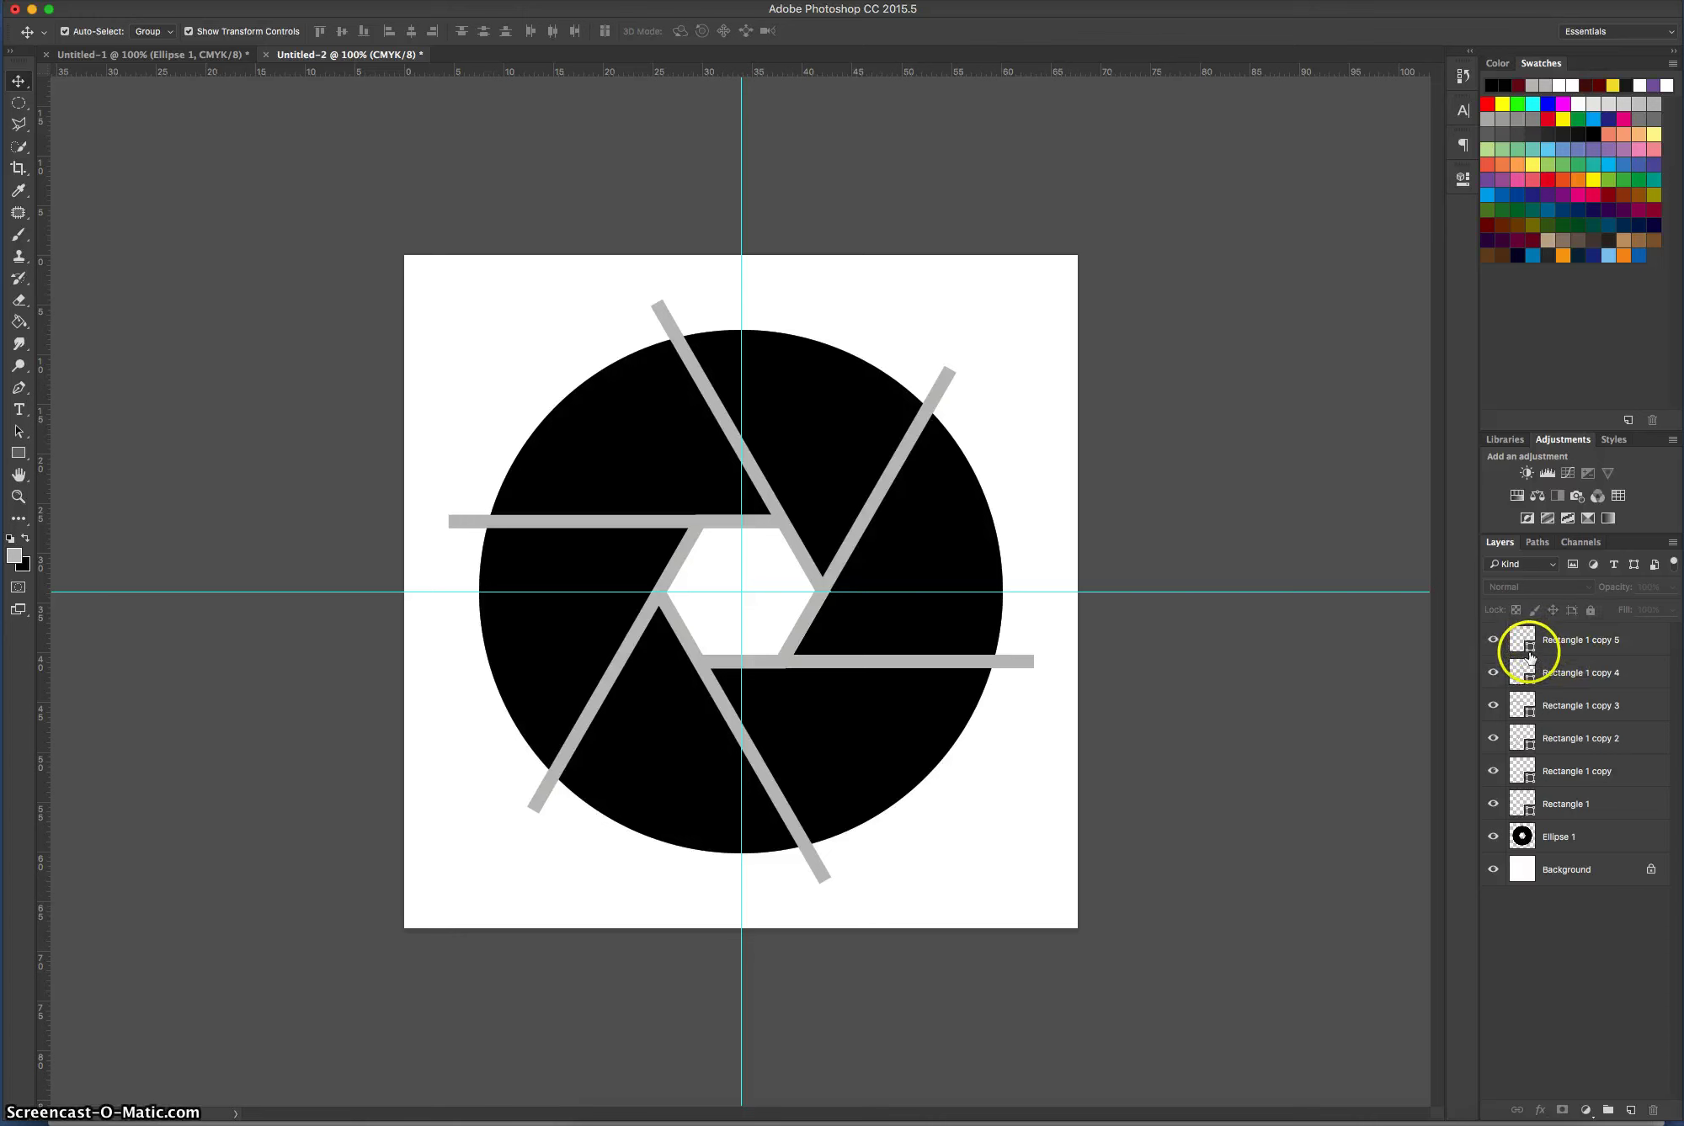
pyautogui.press('super')
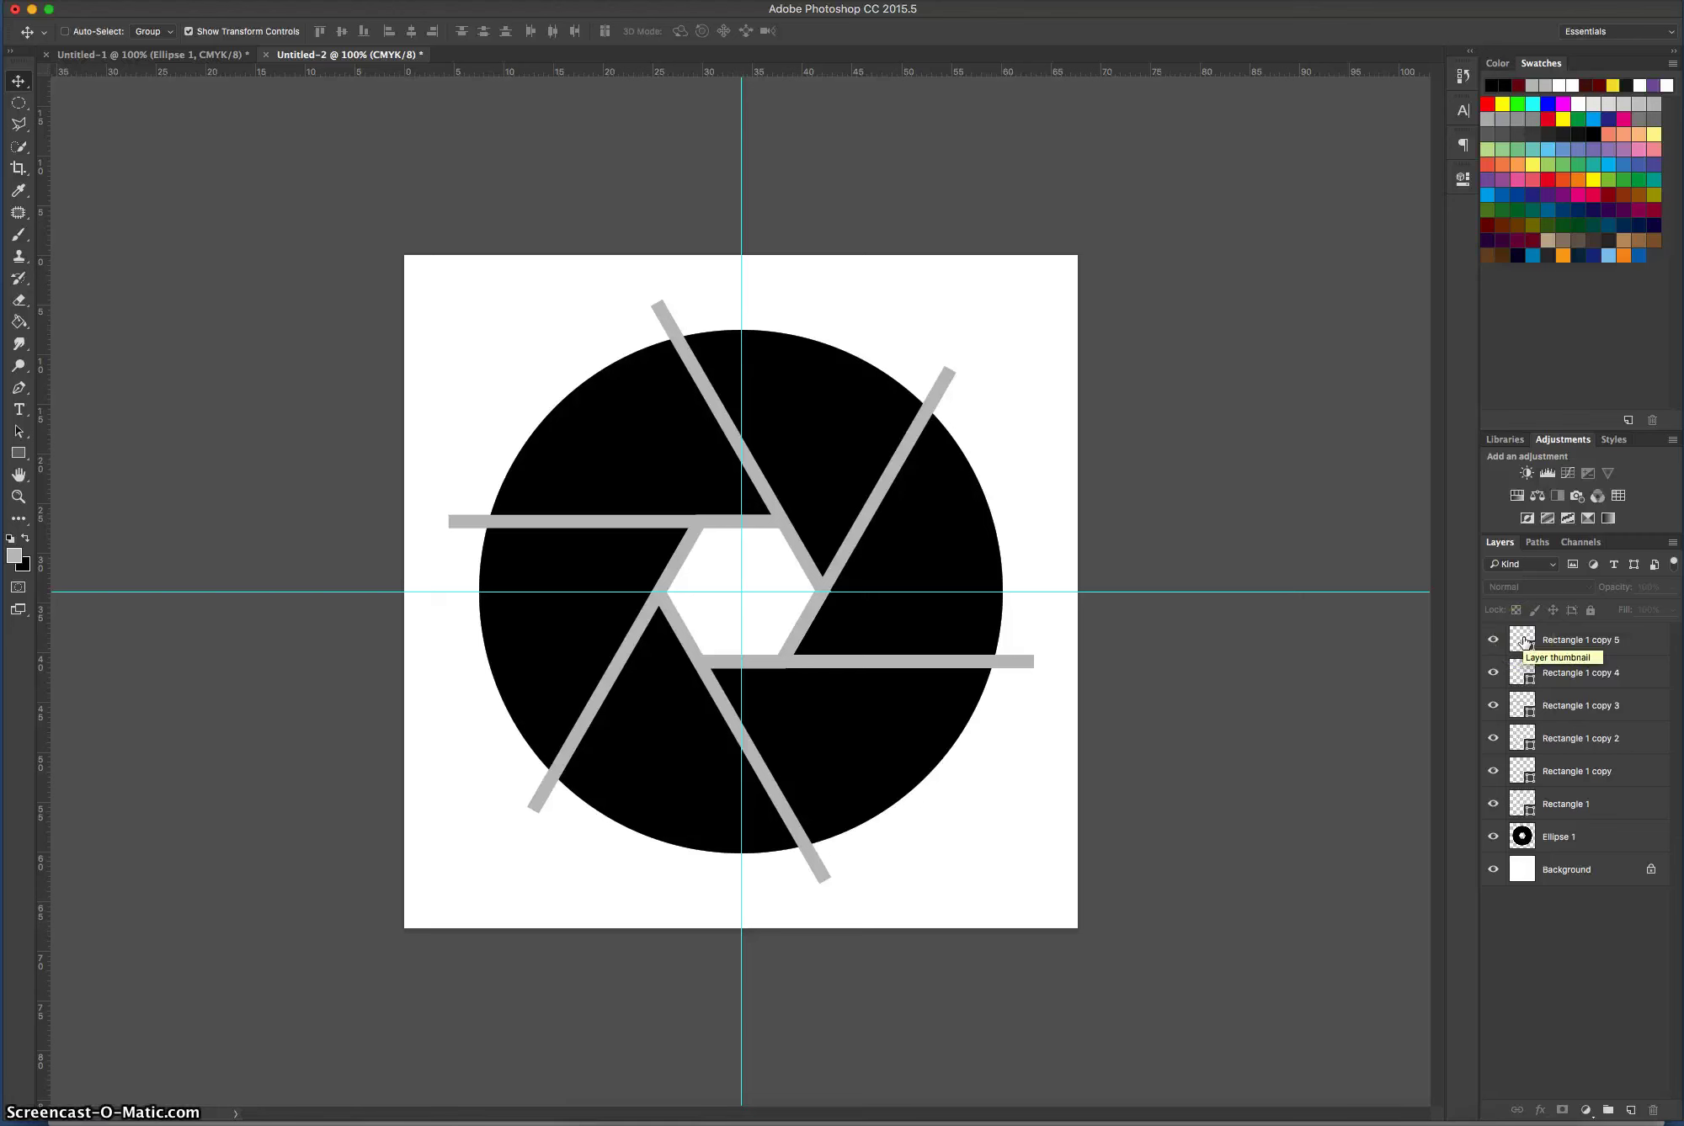
pyautogui.keyDown('super'); pyautogui.click(1521, 641); pyautogui.keyUp('super')
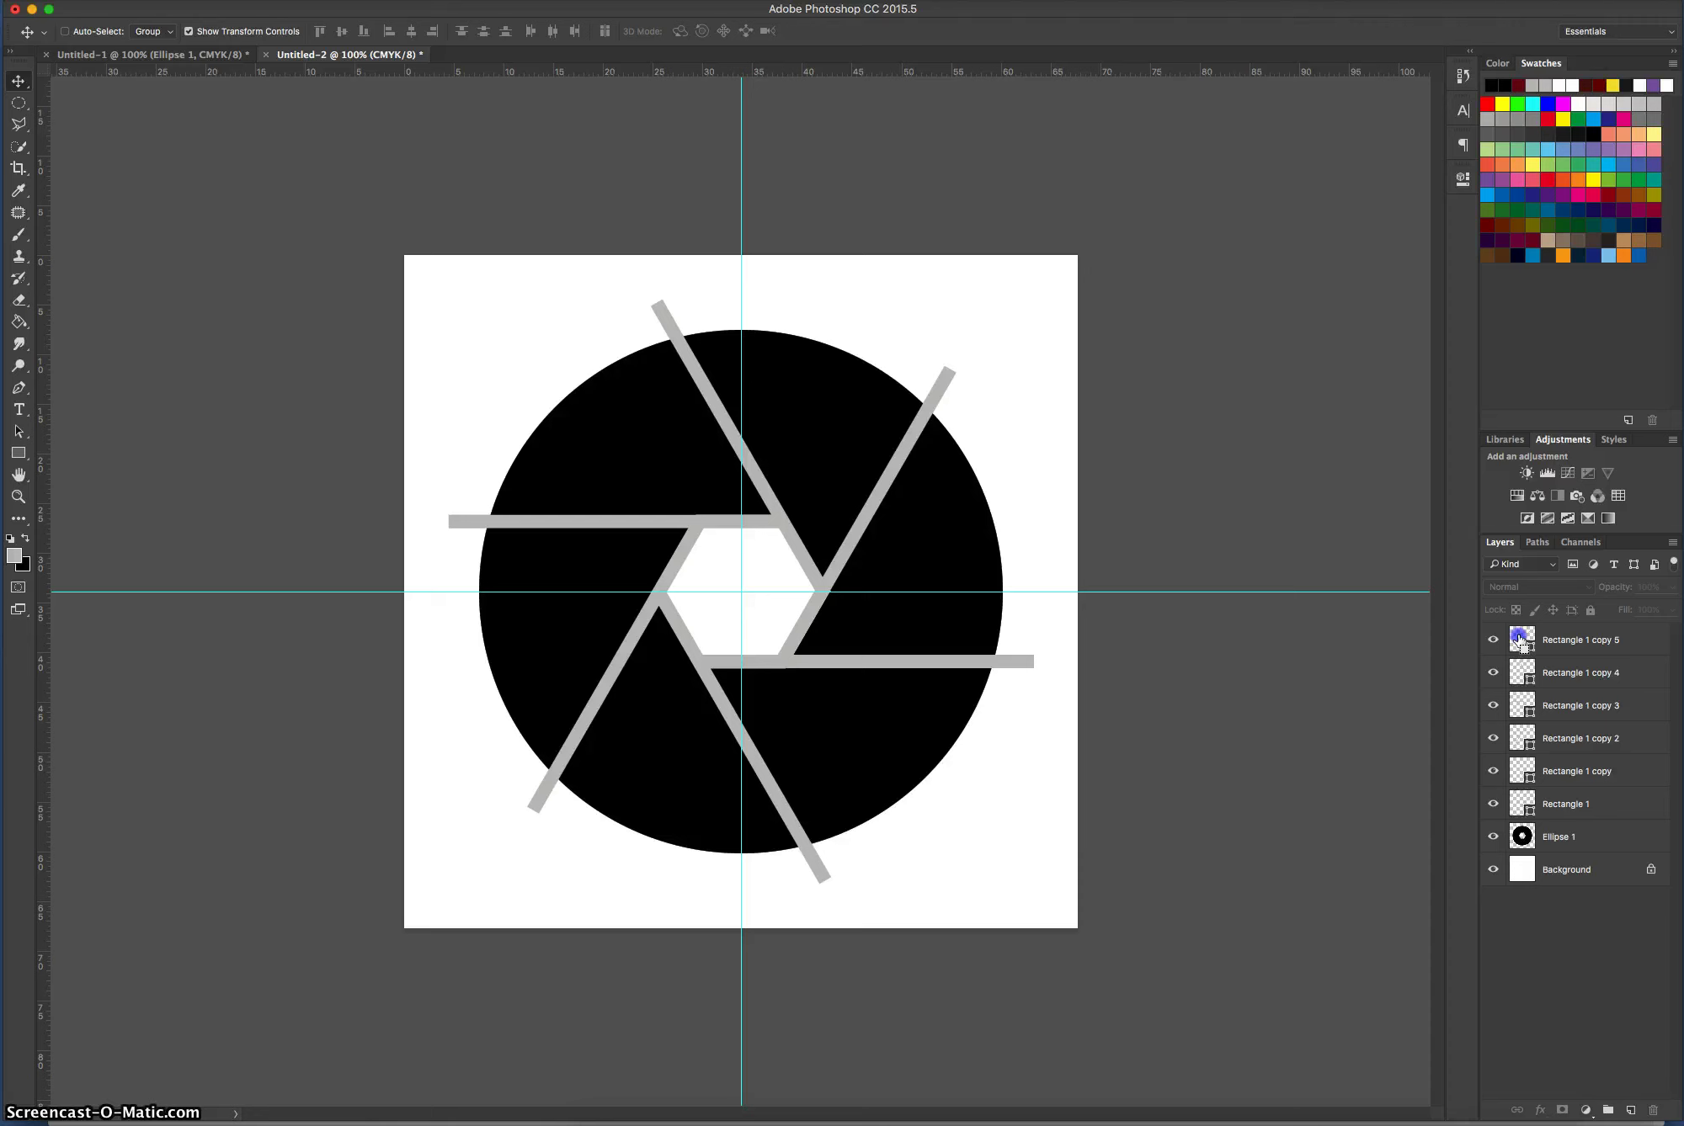
pyautogui.keyDown('shift'); pyautogui.keyDown('super'); pyautogui.click(1524, 706); pyautogui.keyUp('super'); pyautogui.keyUp('shift')
pyautogui.keyDown('shift'); pyautogui.keyDown('super'); pyautogui.click(1526, 804); pyautogui.keyUp('super'); pyautogui.keyUp('shift')
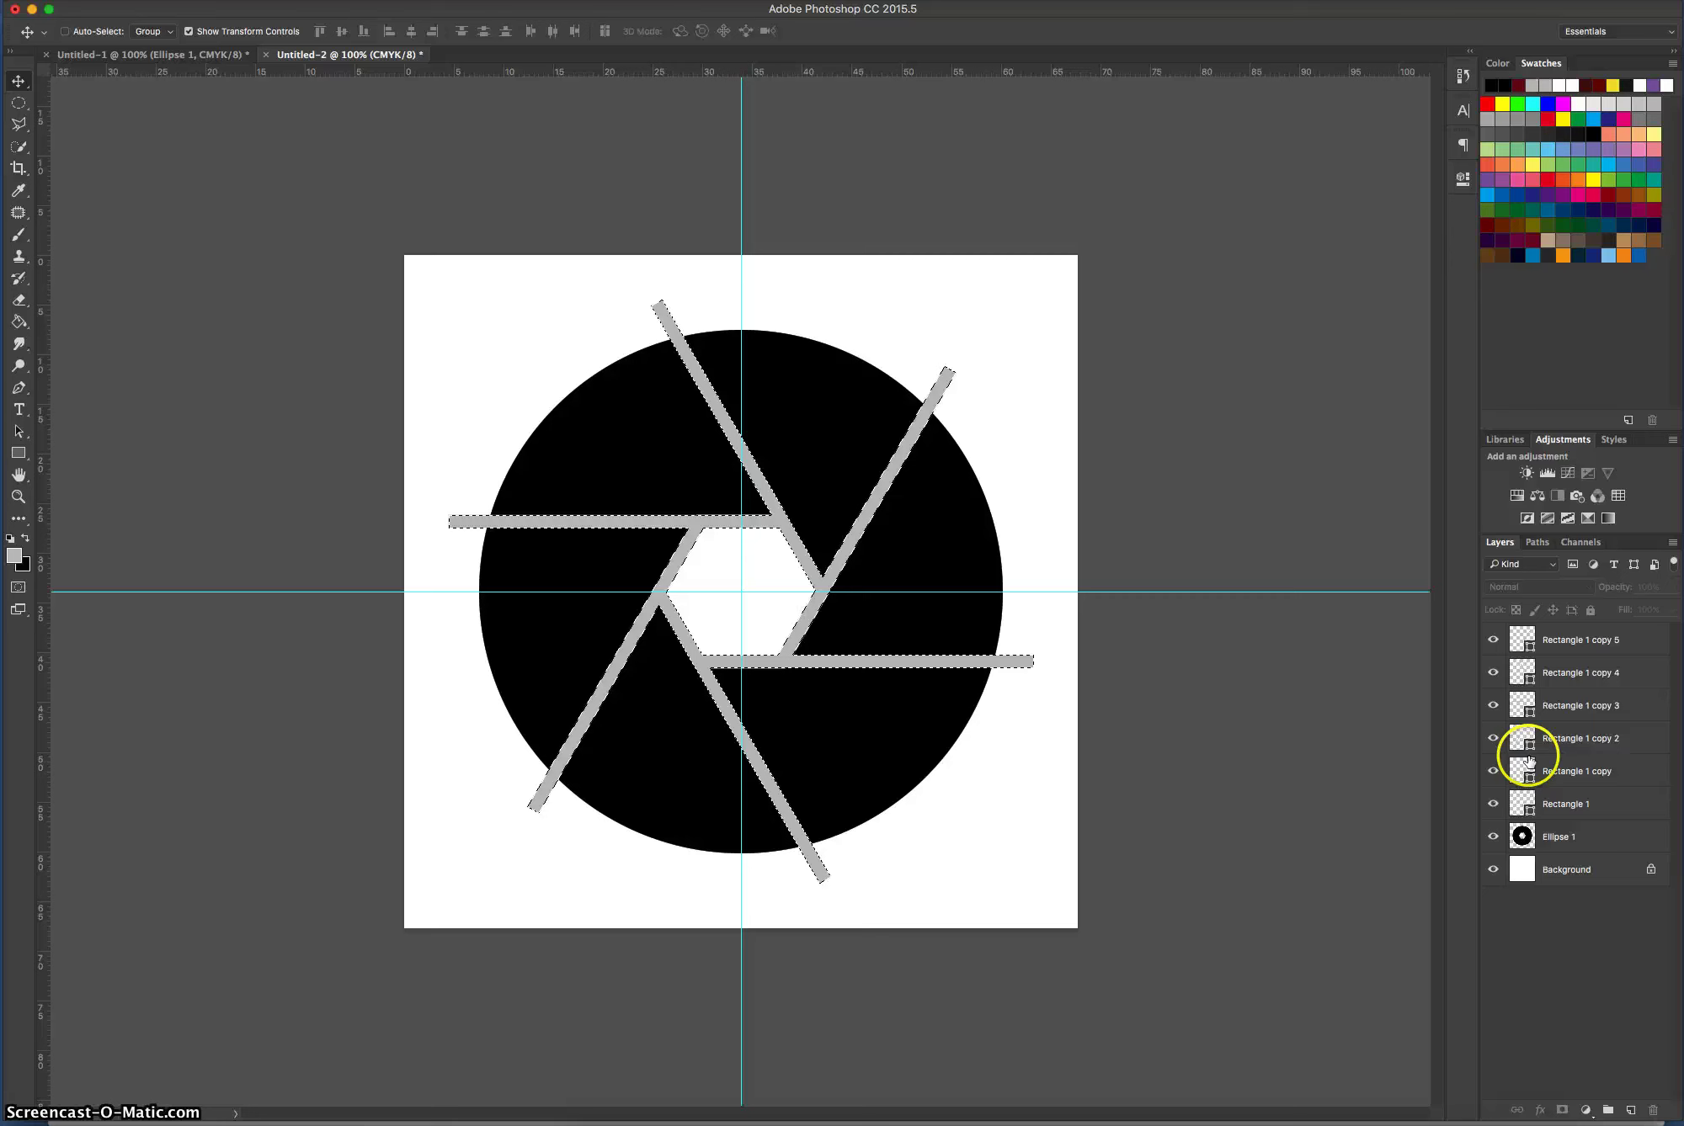
pyautogui.press('super')
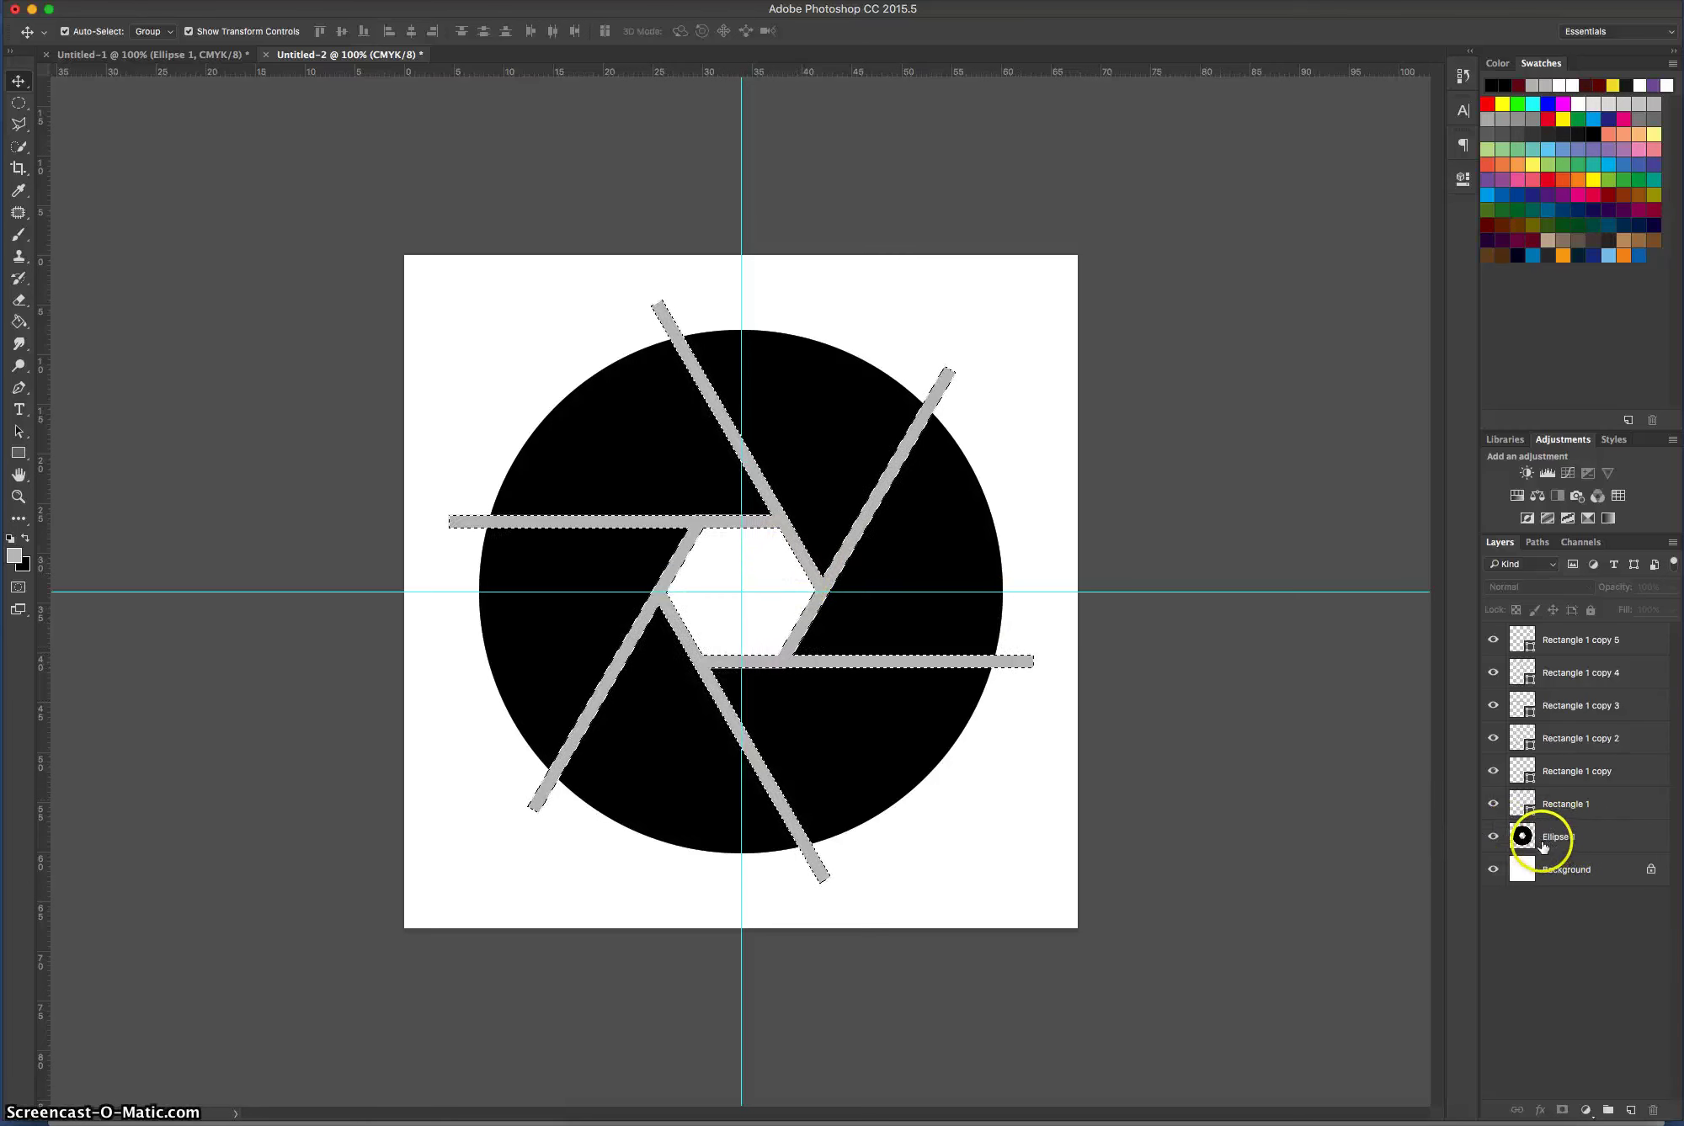
# Delete the six Rectangle layers and clear the selection, leaving white gaps in the black circle.
pyautogui.click(1613, 845)
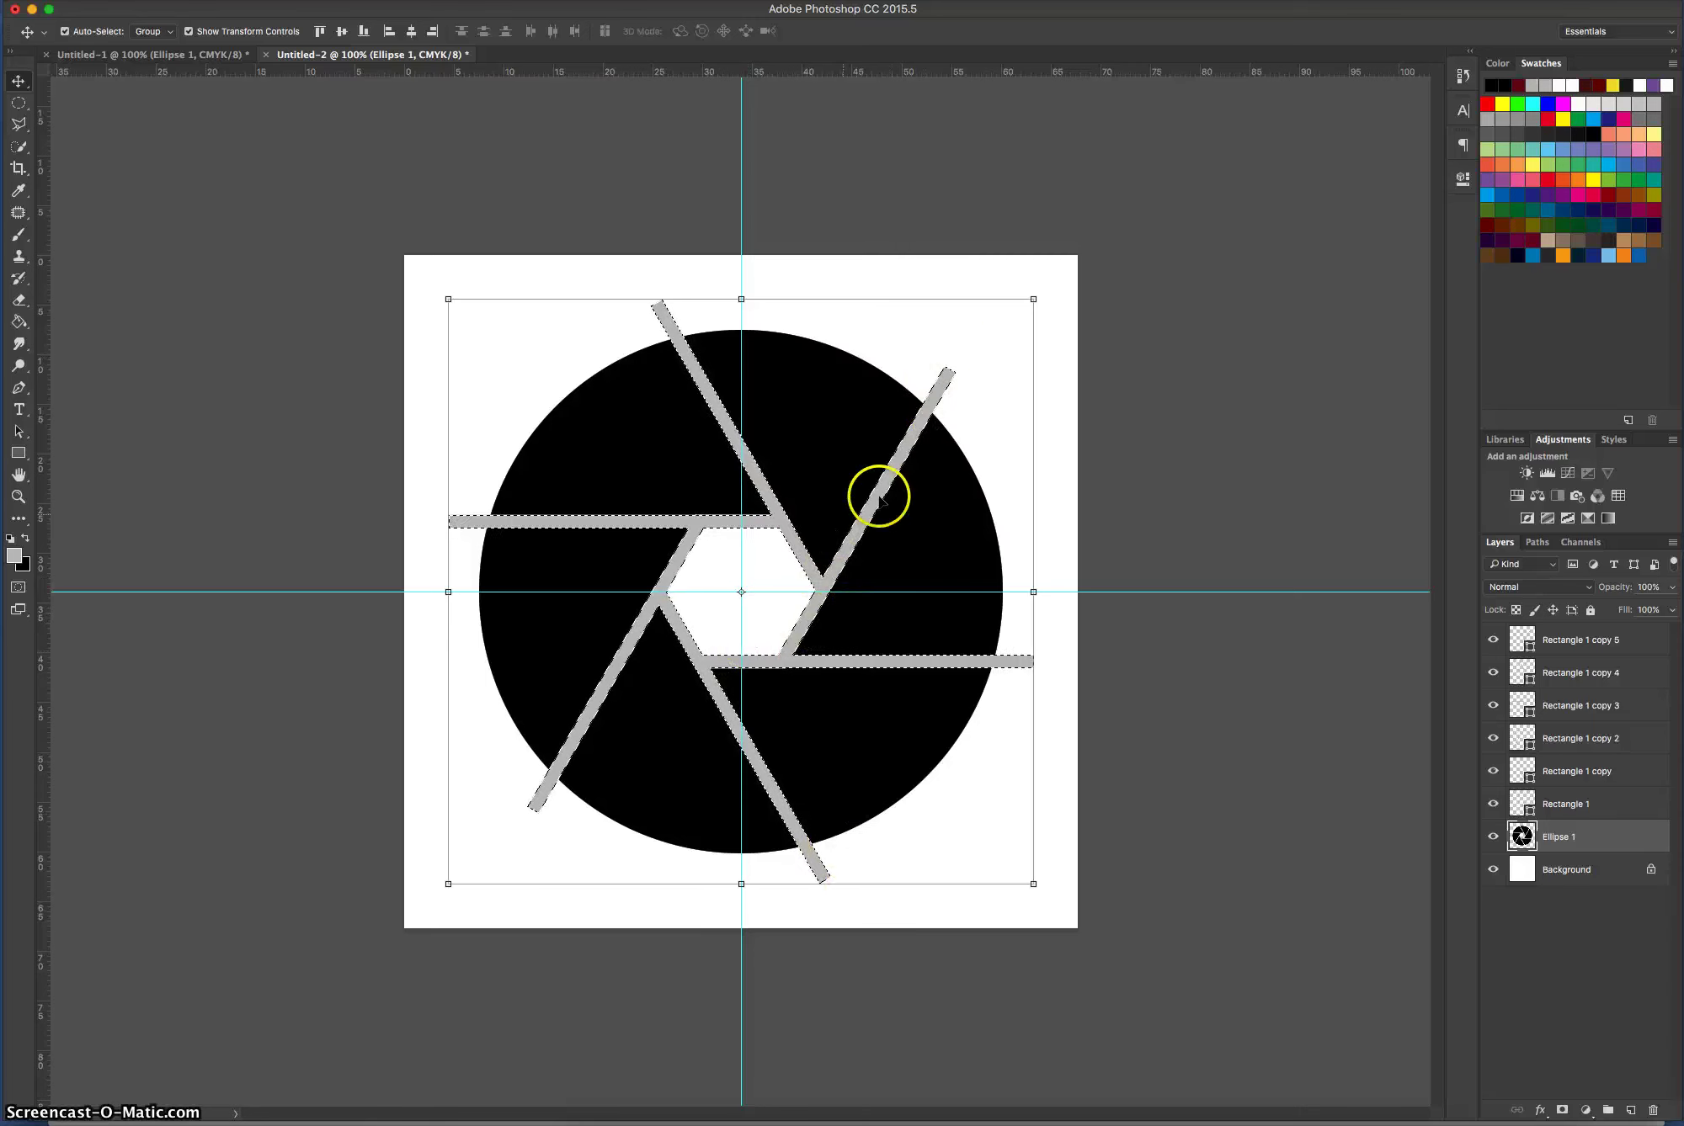
pyautogui.click(1615, 644)
pyautogui.keyDown('shift'); pyautogui.click(1603, 799); pyautogui.keyUp('shift')
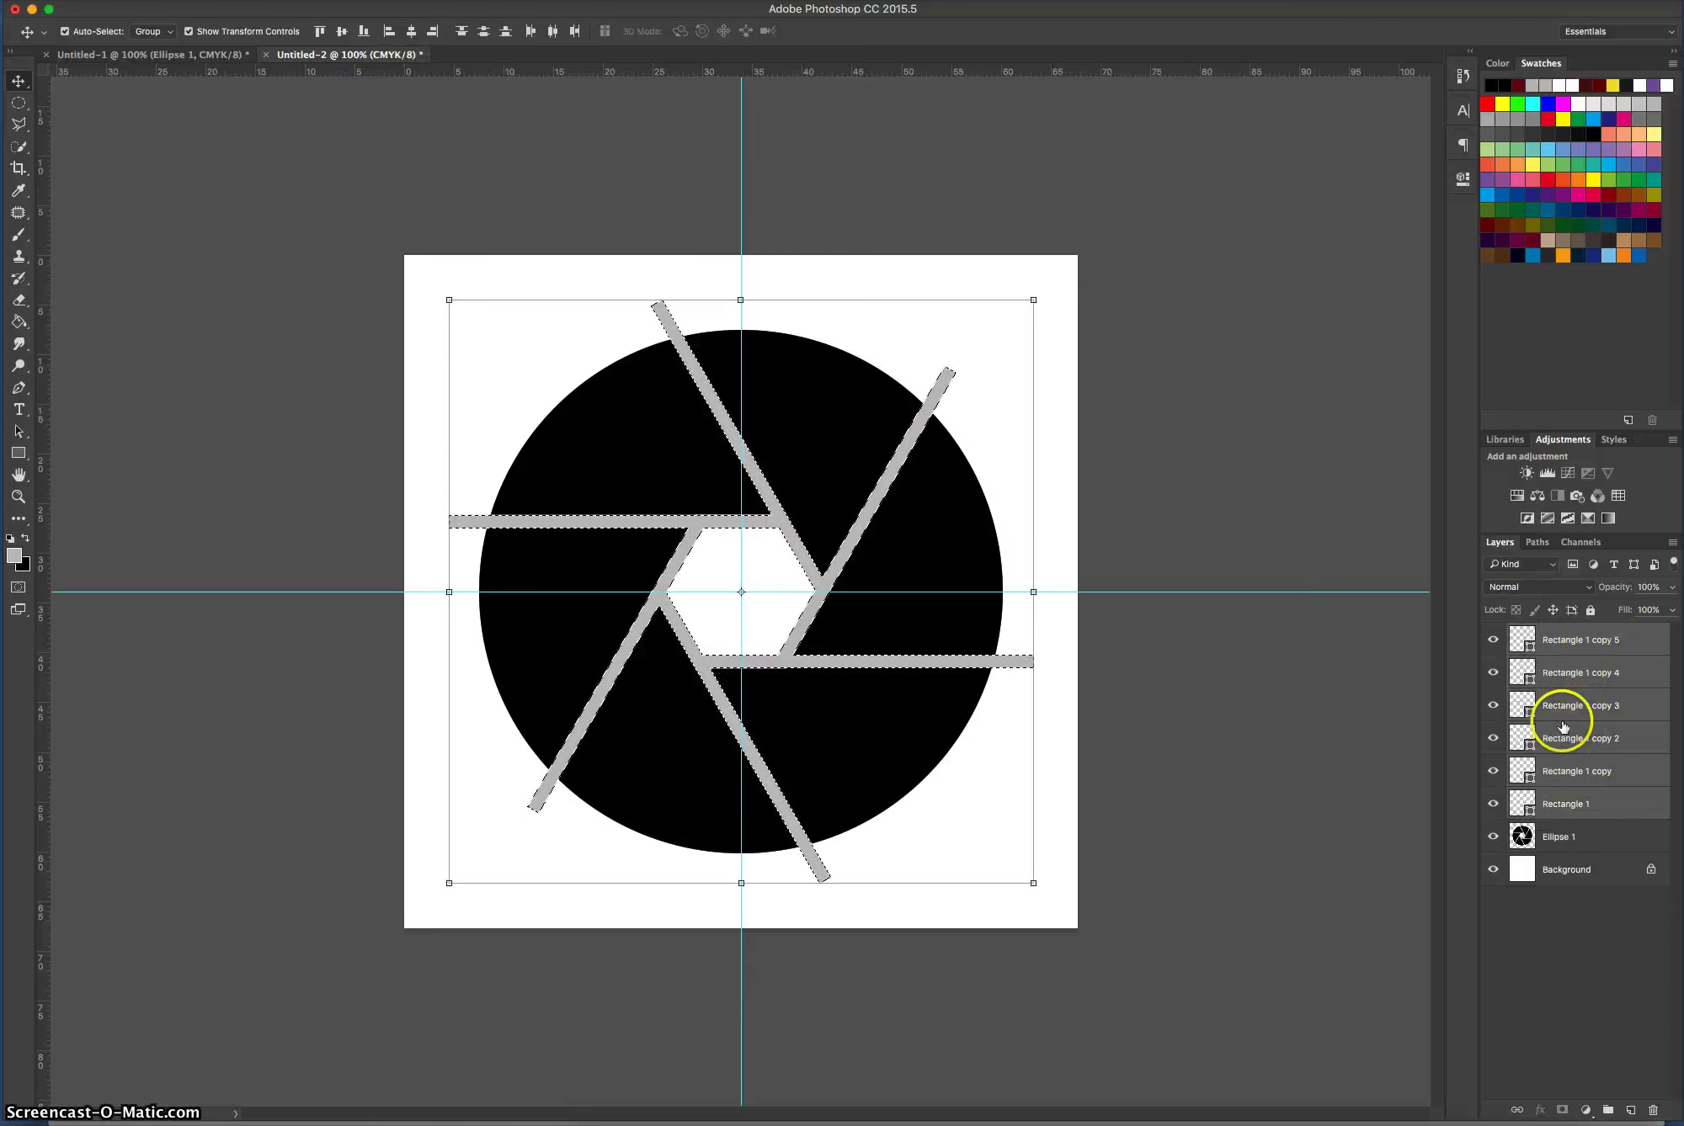
pyautogui.click(1654, 1111)
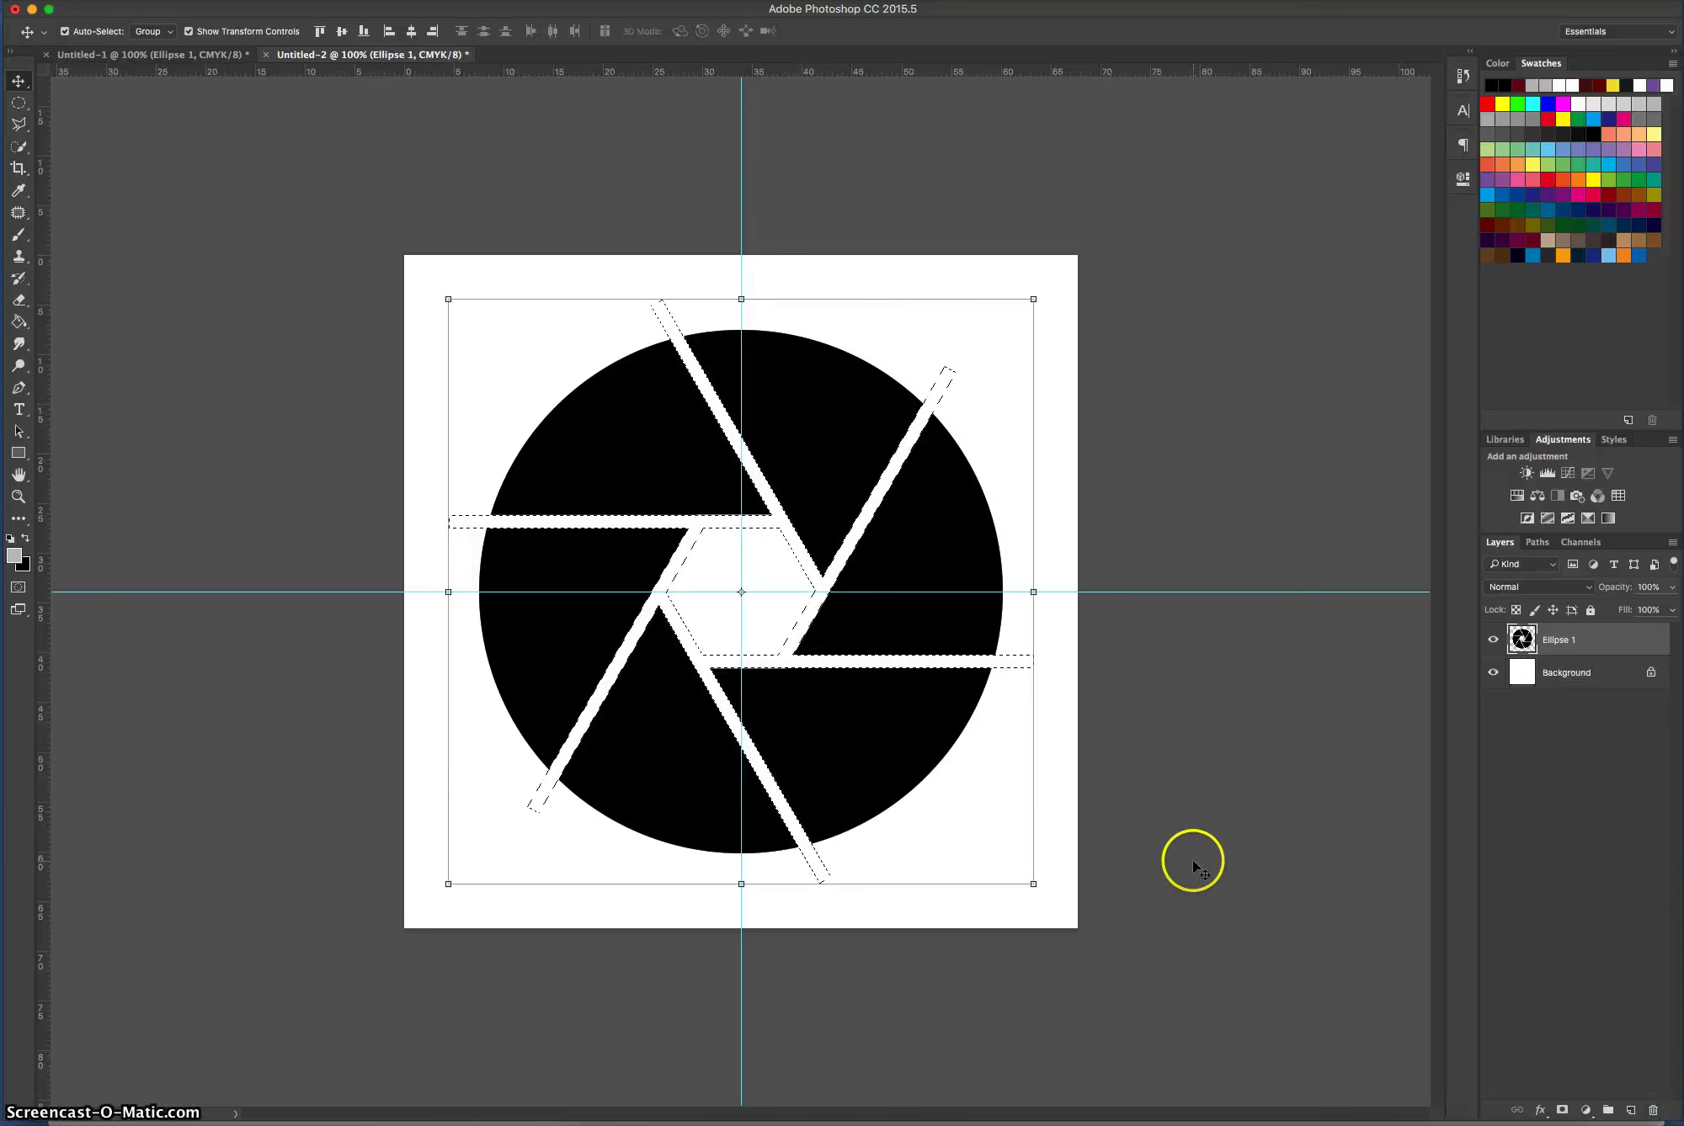
pyautogui.press('super+d')
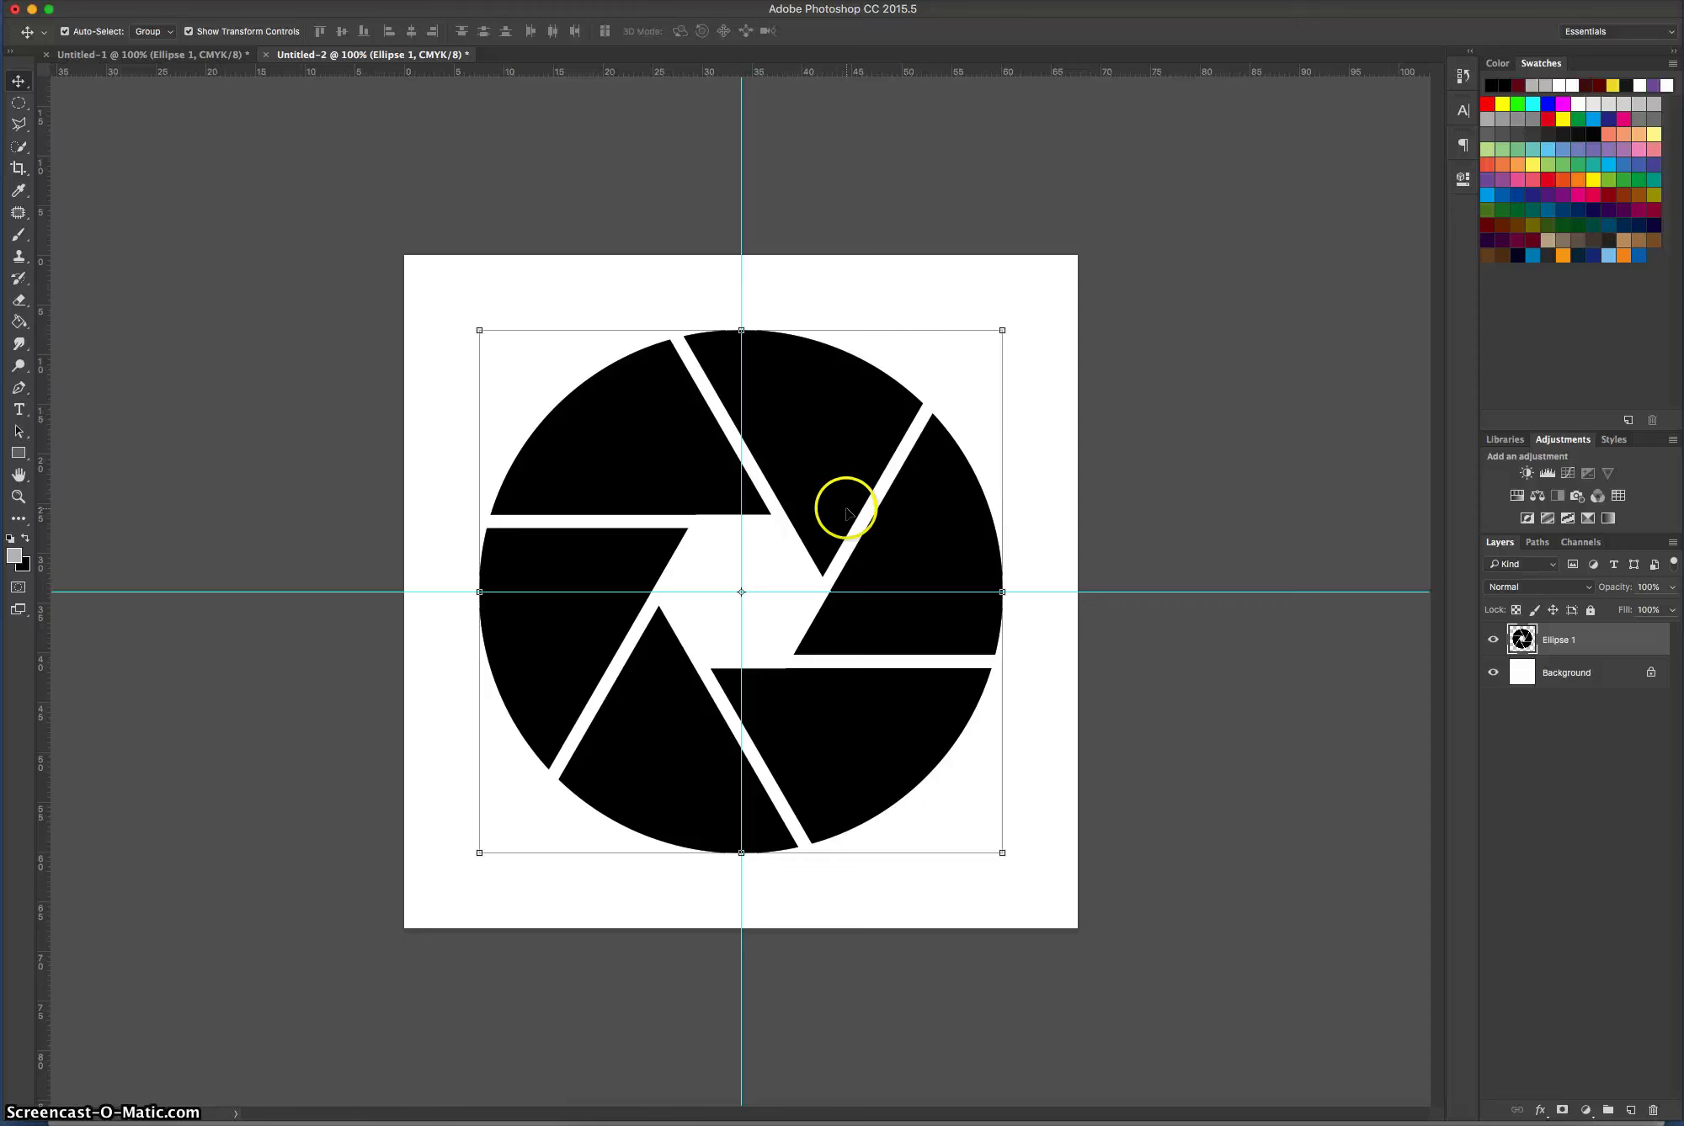
pyautogui.click(1036, 368)
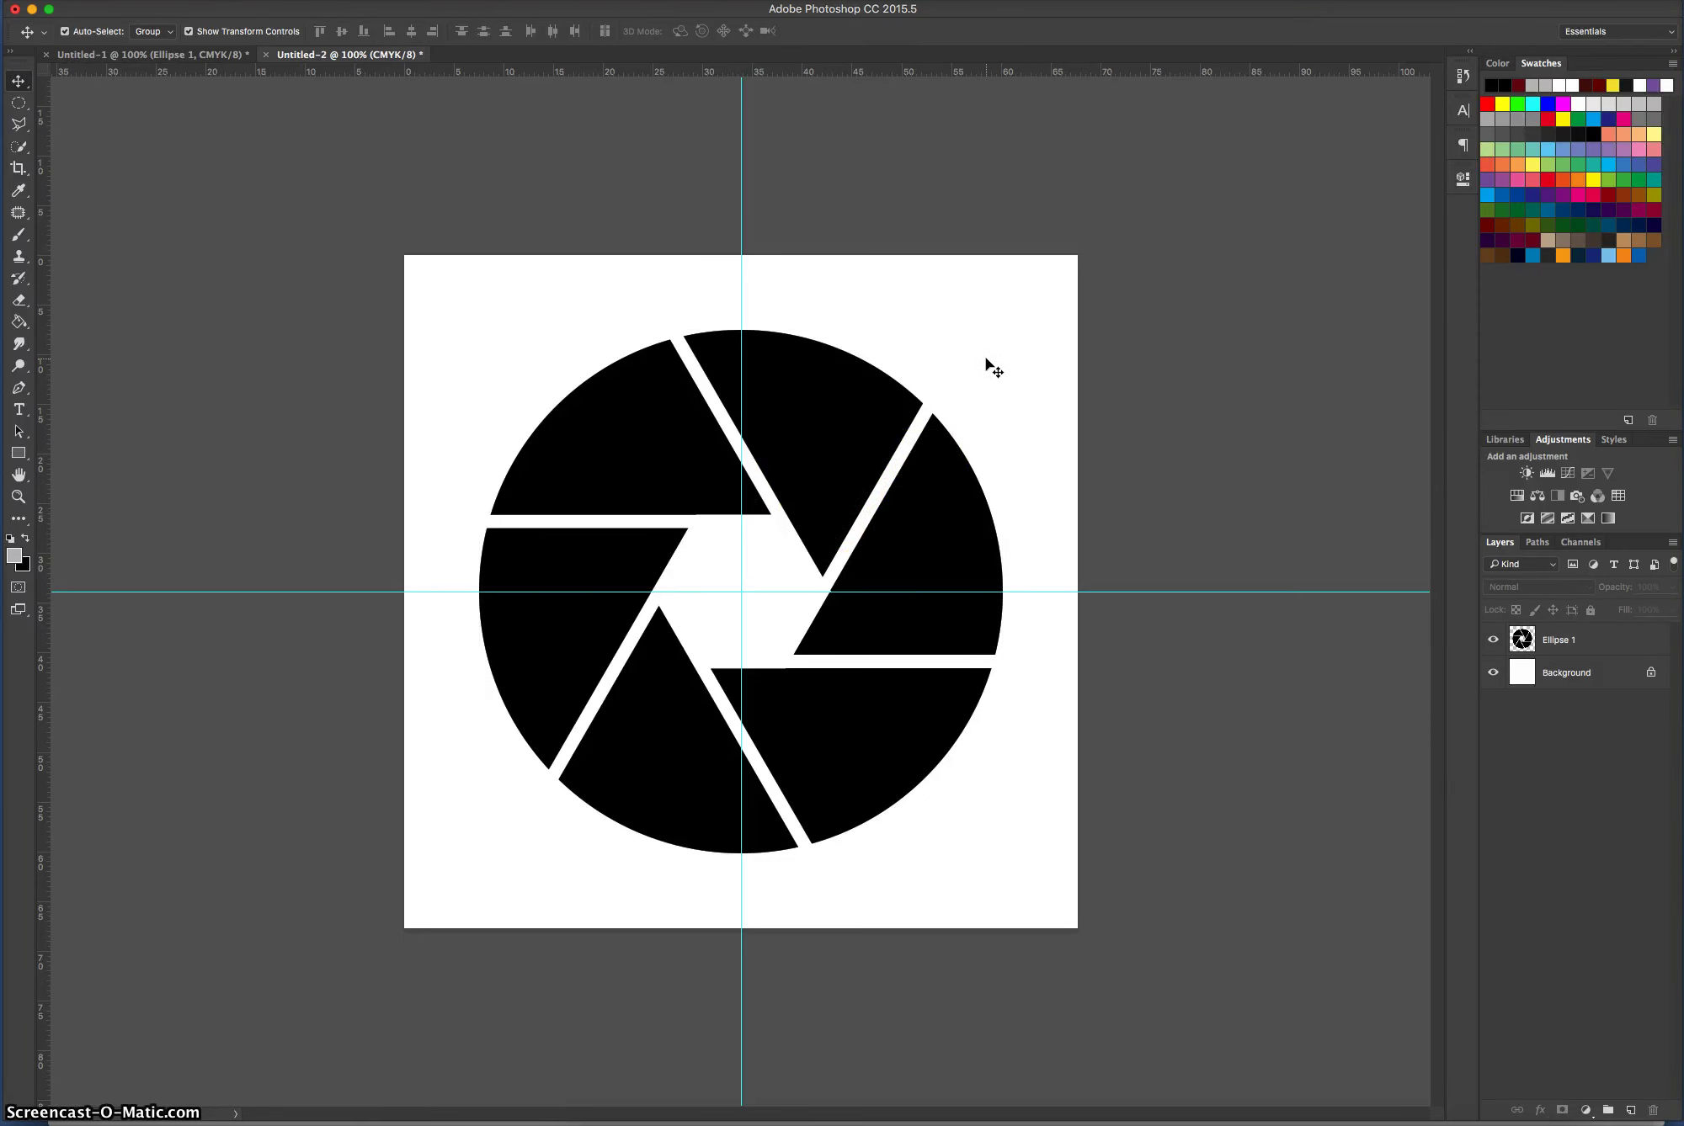
# Draw a 672 × 672 px grey circle, Ellipse 2, on a new layer centred on the guides.
pyautogui.moveTo(935, 299)
pyautogui.mouseDown()
pyautogui.moveTo(936, 323)
pyautogui.moveTo(712, 310)
pyautogui.moveTo(734, 295)
pyautogui.mouseUp()
pyautogui.moveTo(11, 459)
pyautogui.mouseDown()
pyautogui.moveTo(137, 474)
pyautogui.moveTo(133, 489)
pyautogui.mouseUp()
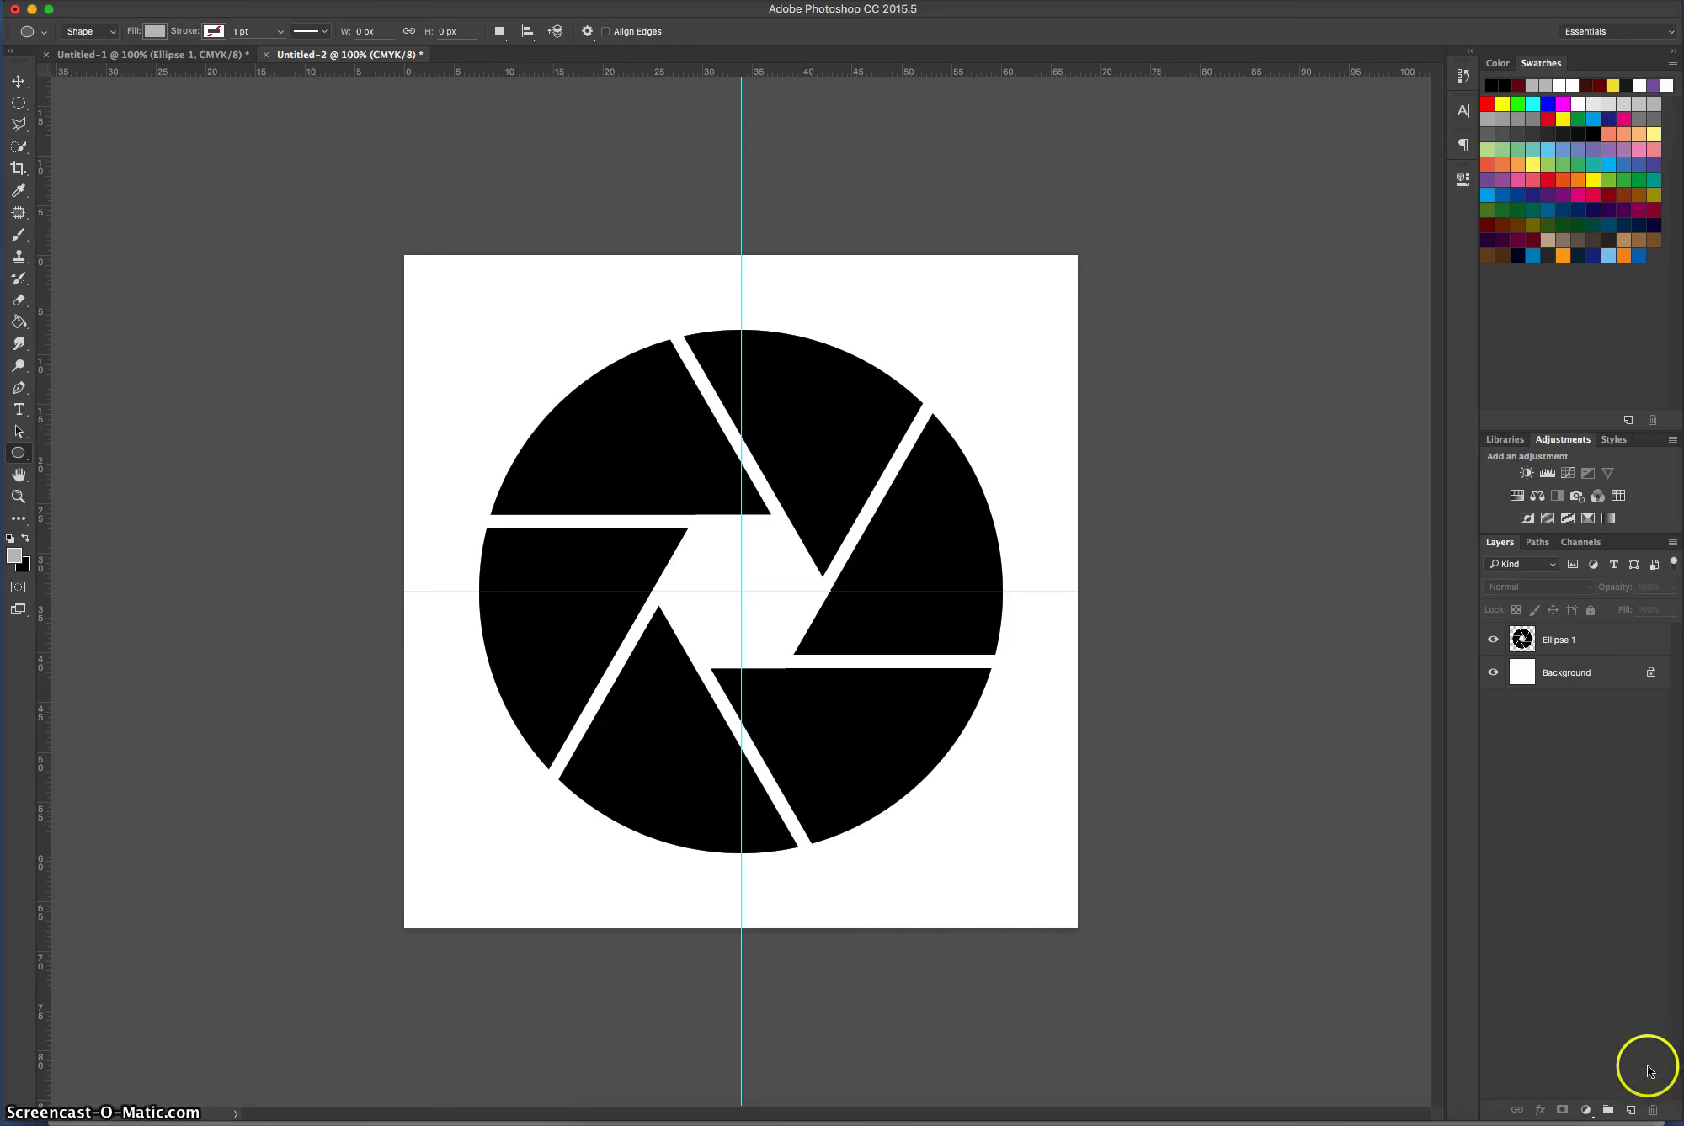
pyautogui.click(1631, 1111)
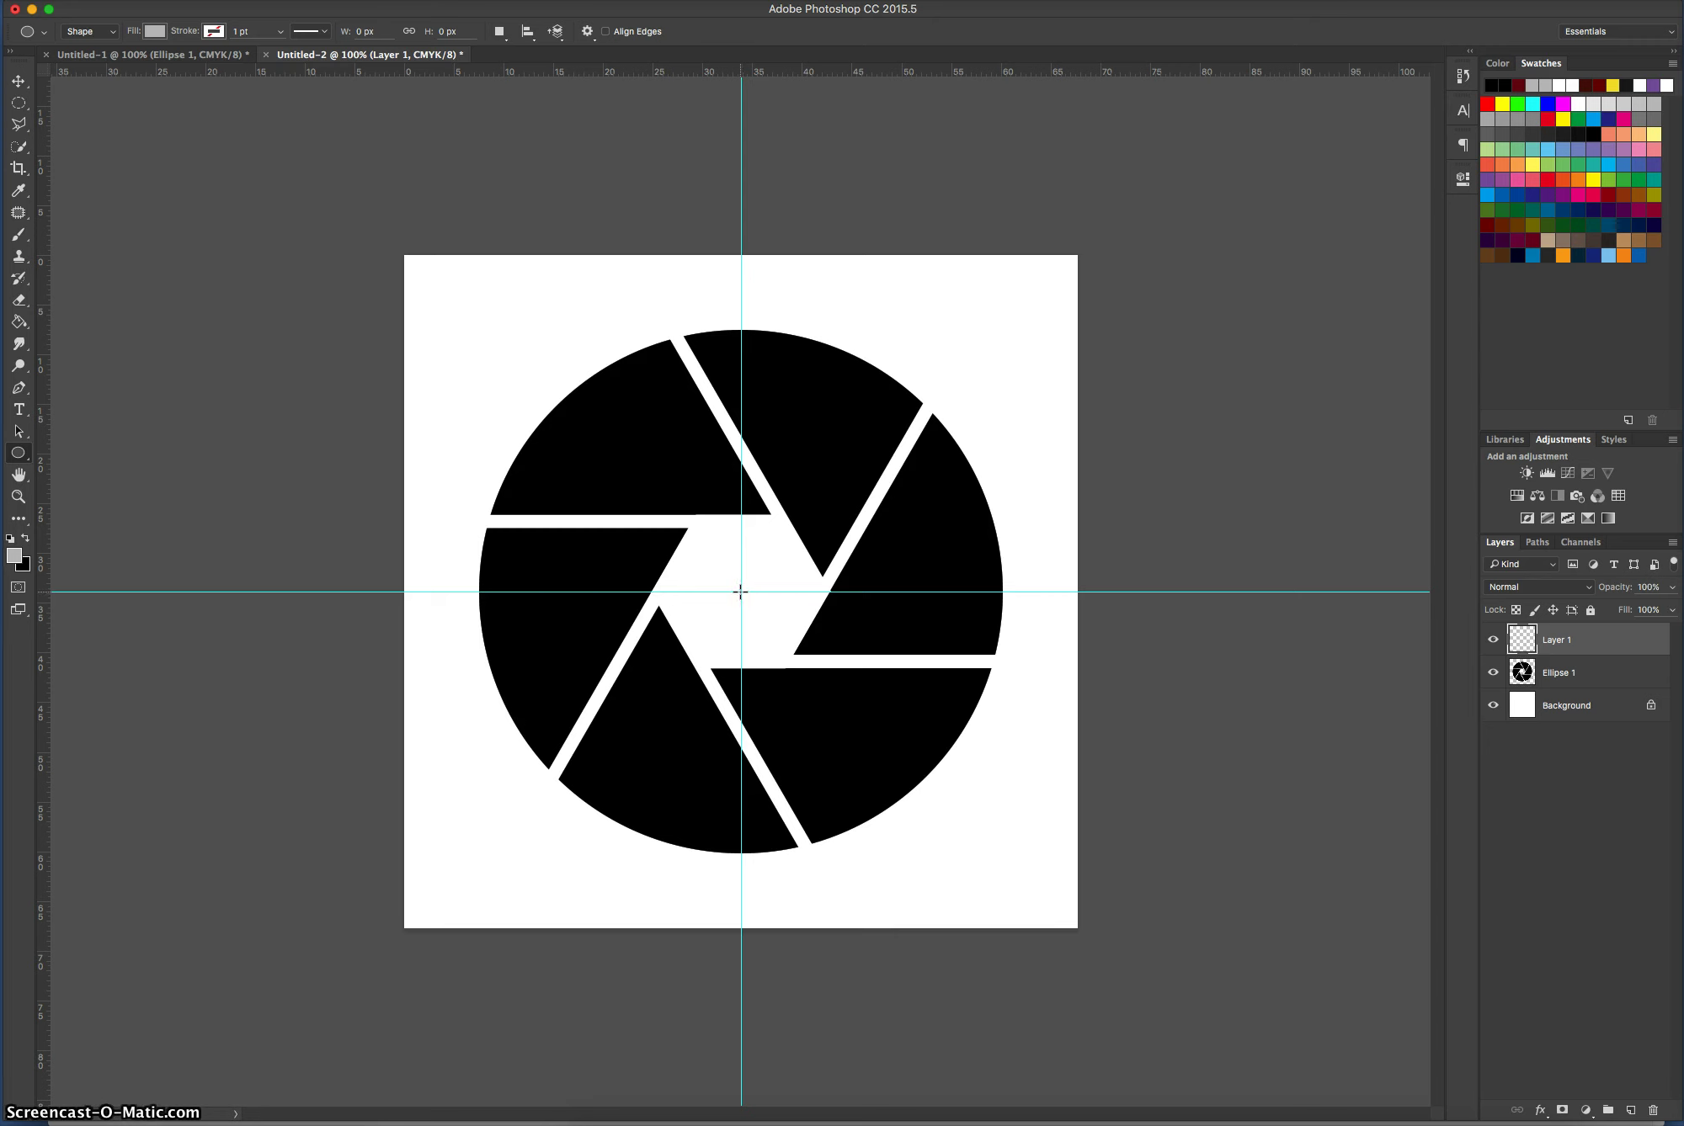
pyautogui.moveTo(751, 601); pyautogui.dragTo(1023, 974)
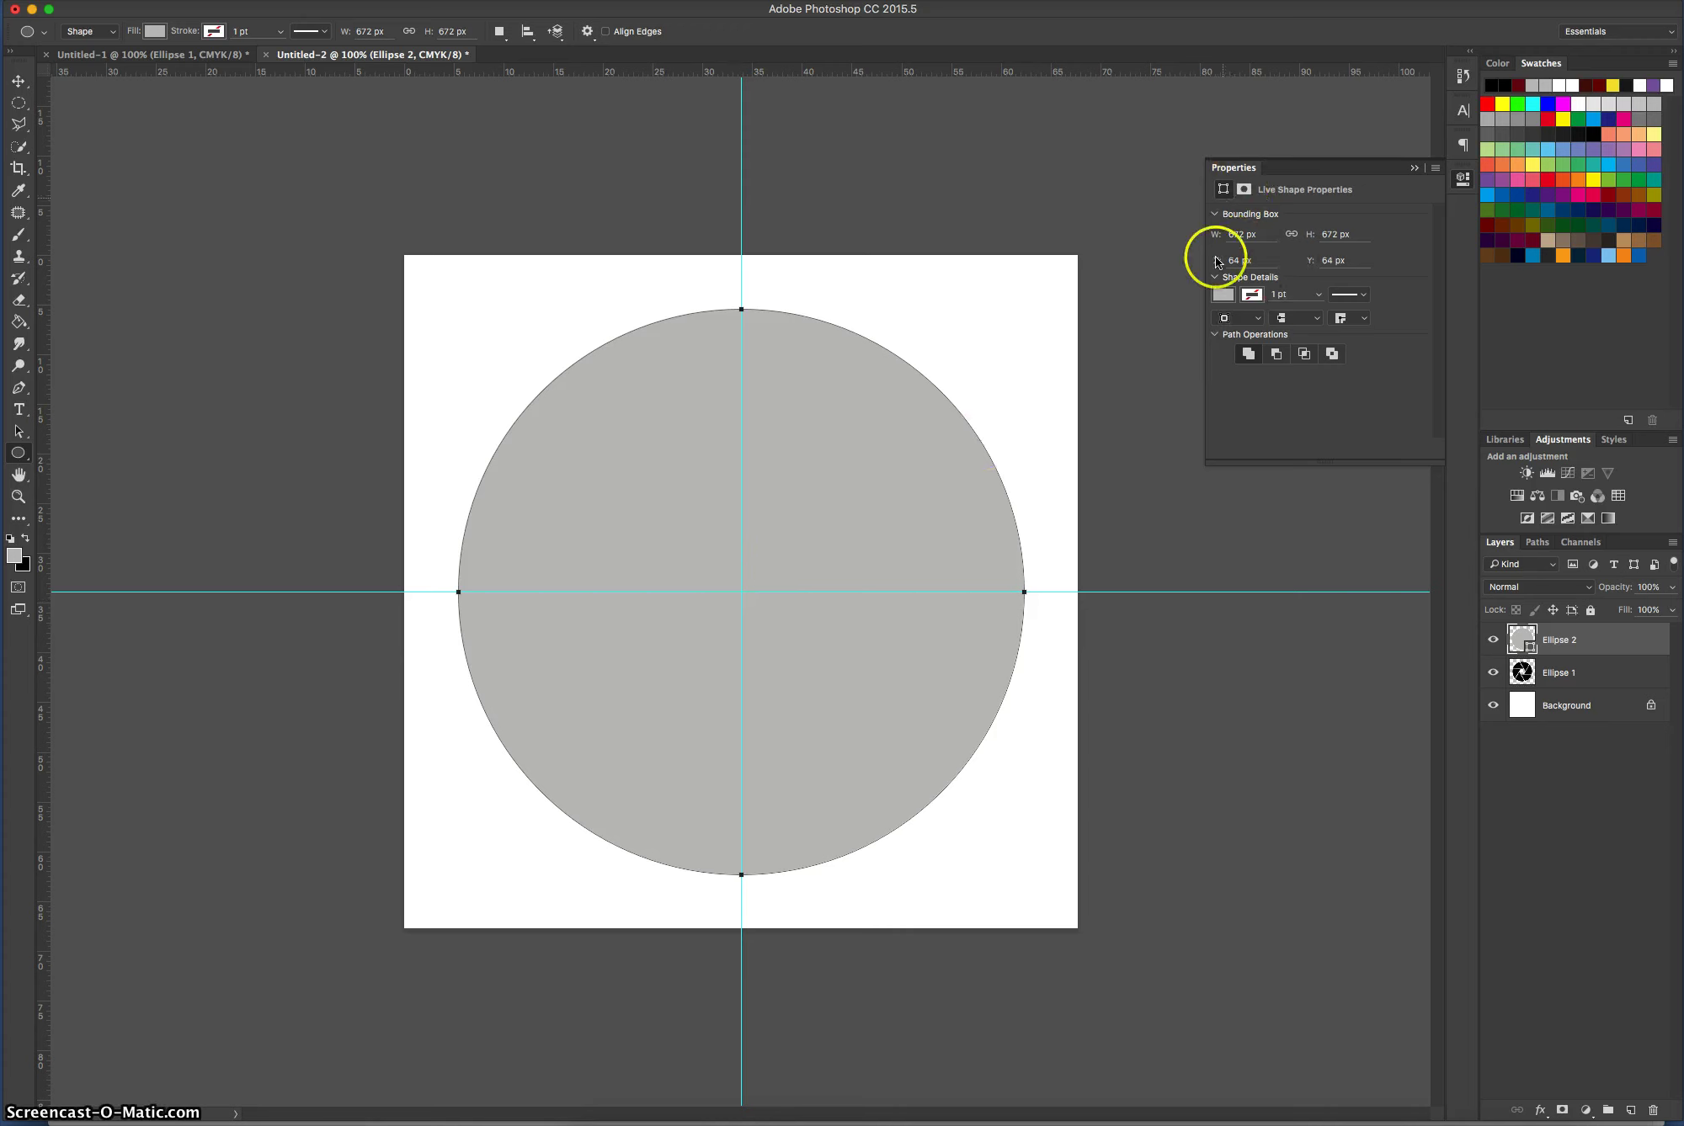
# Set Ellipse 2's fill to None and its stroke to solid black.
pyautogui.click(1224, 297)
pyautogui.click(1235, 328)
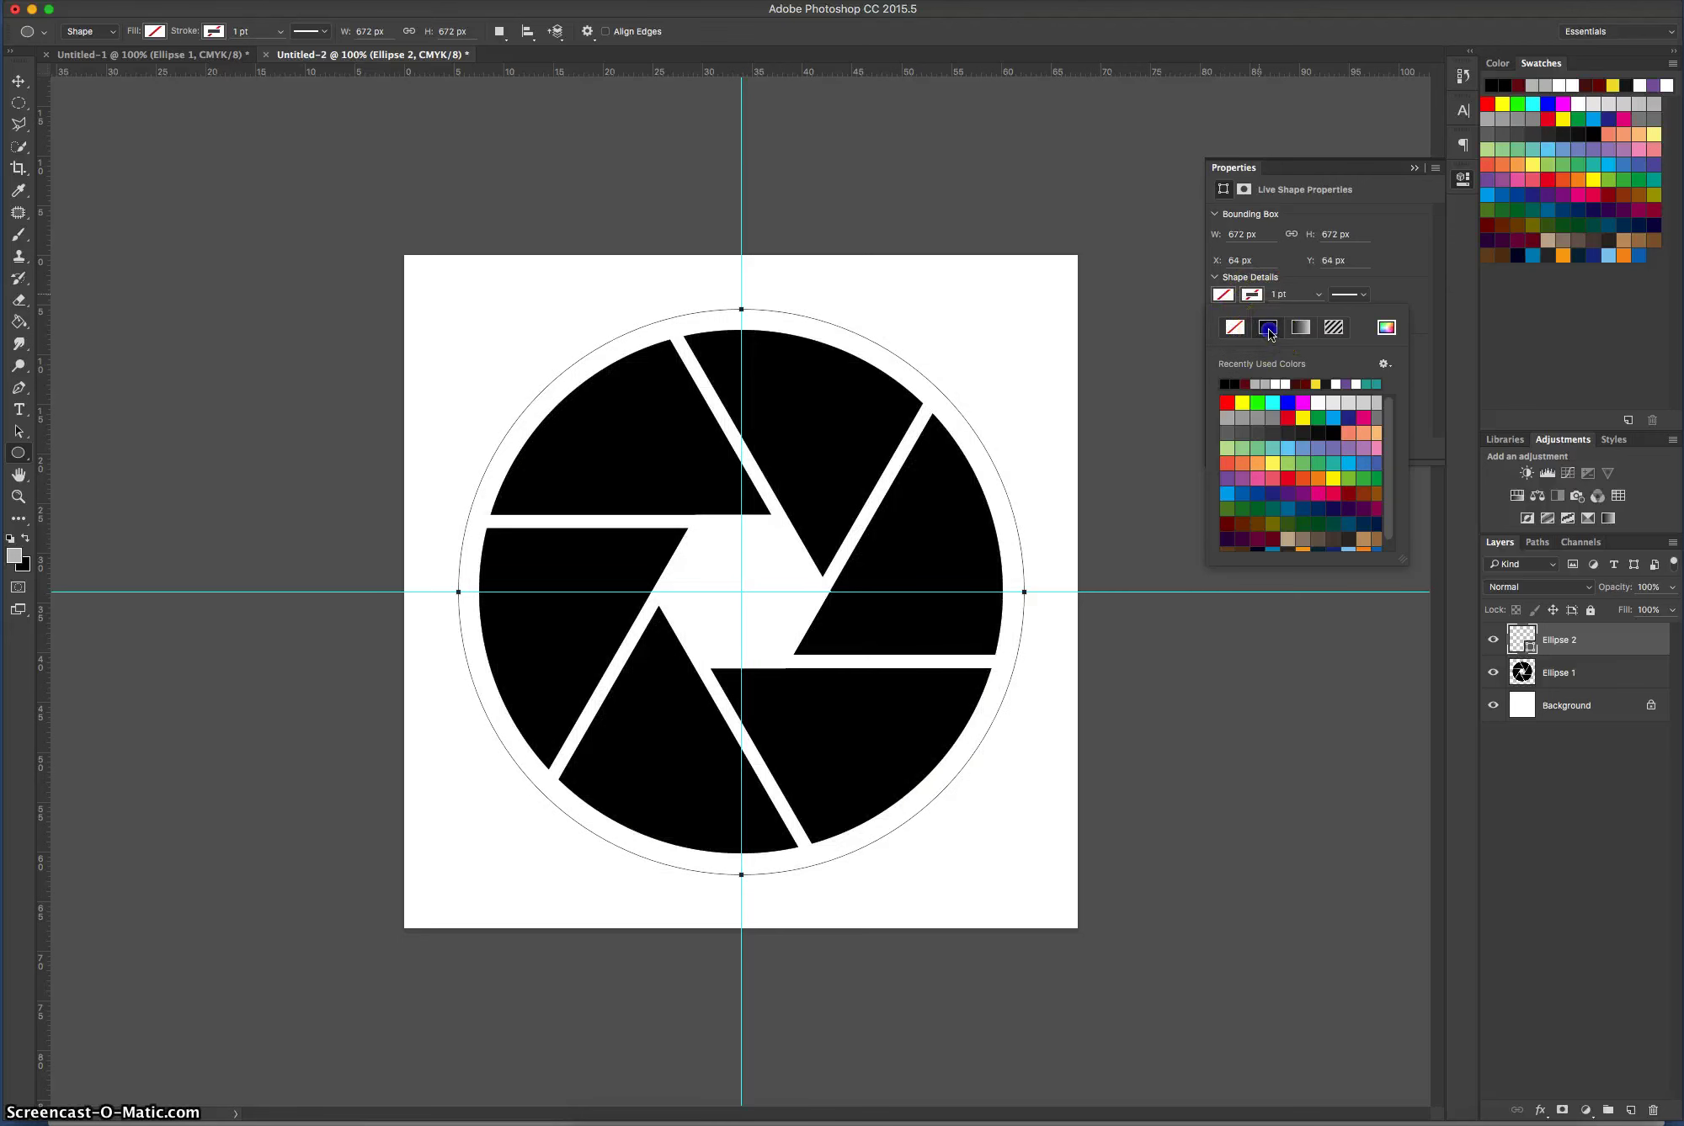
pyautogui.click(1269, 330)
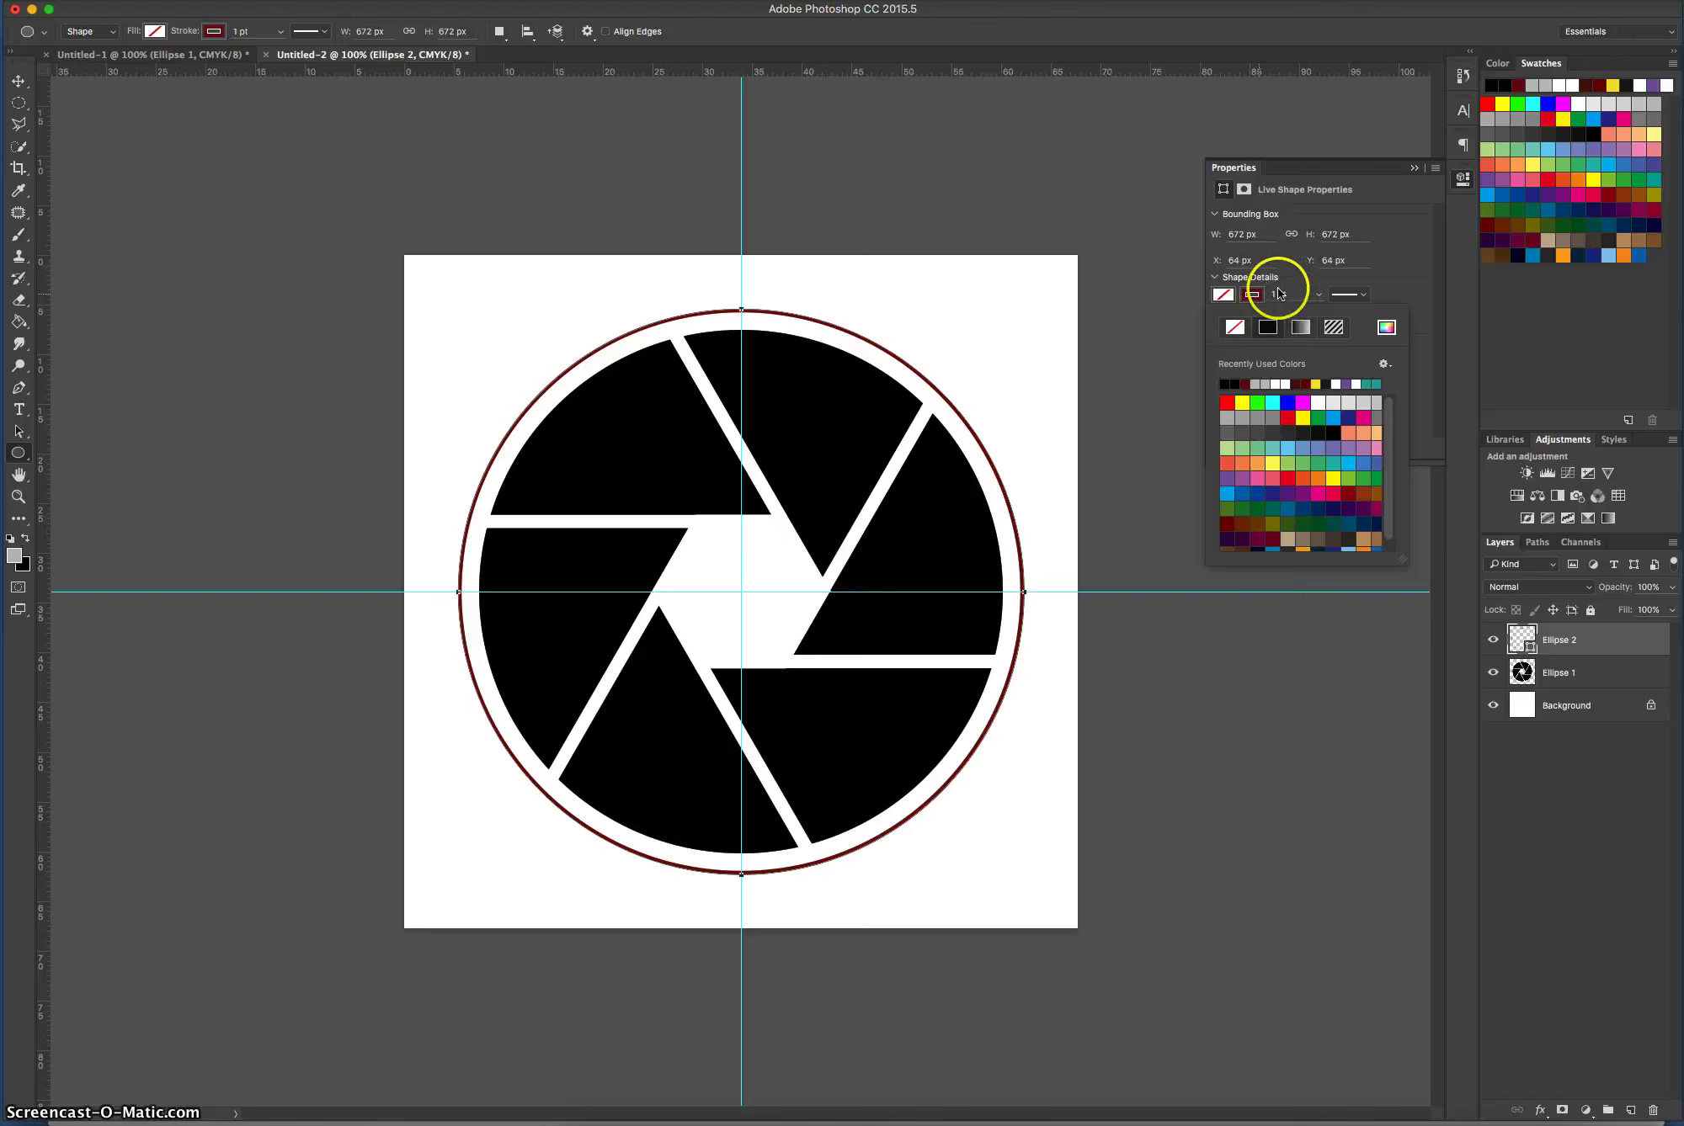
pyautogui.click(1225, 383)
pyautogui.click(1462, 178)
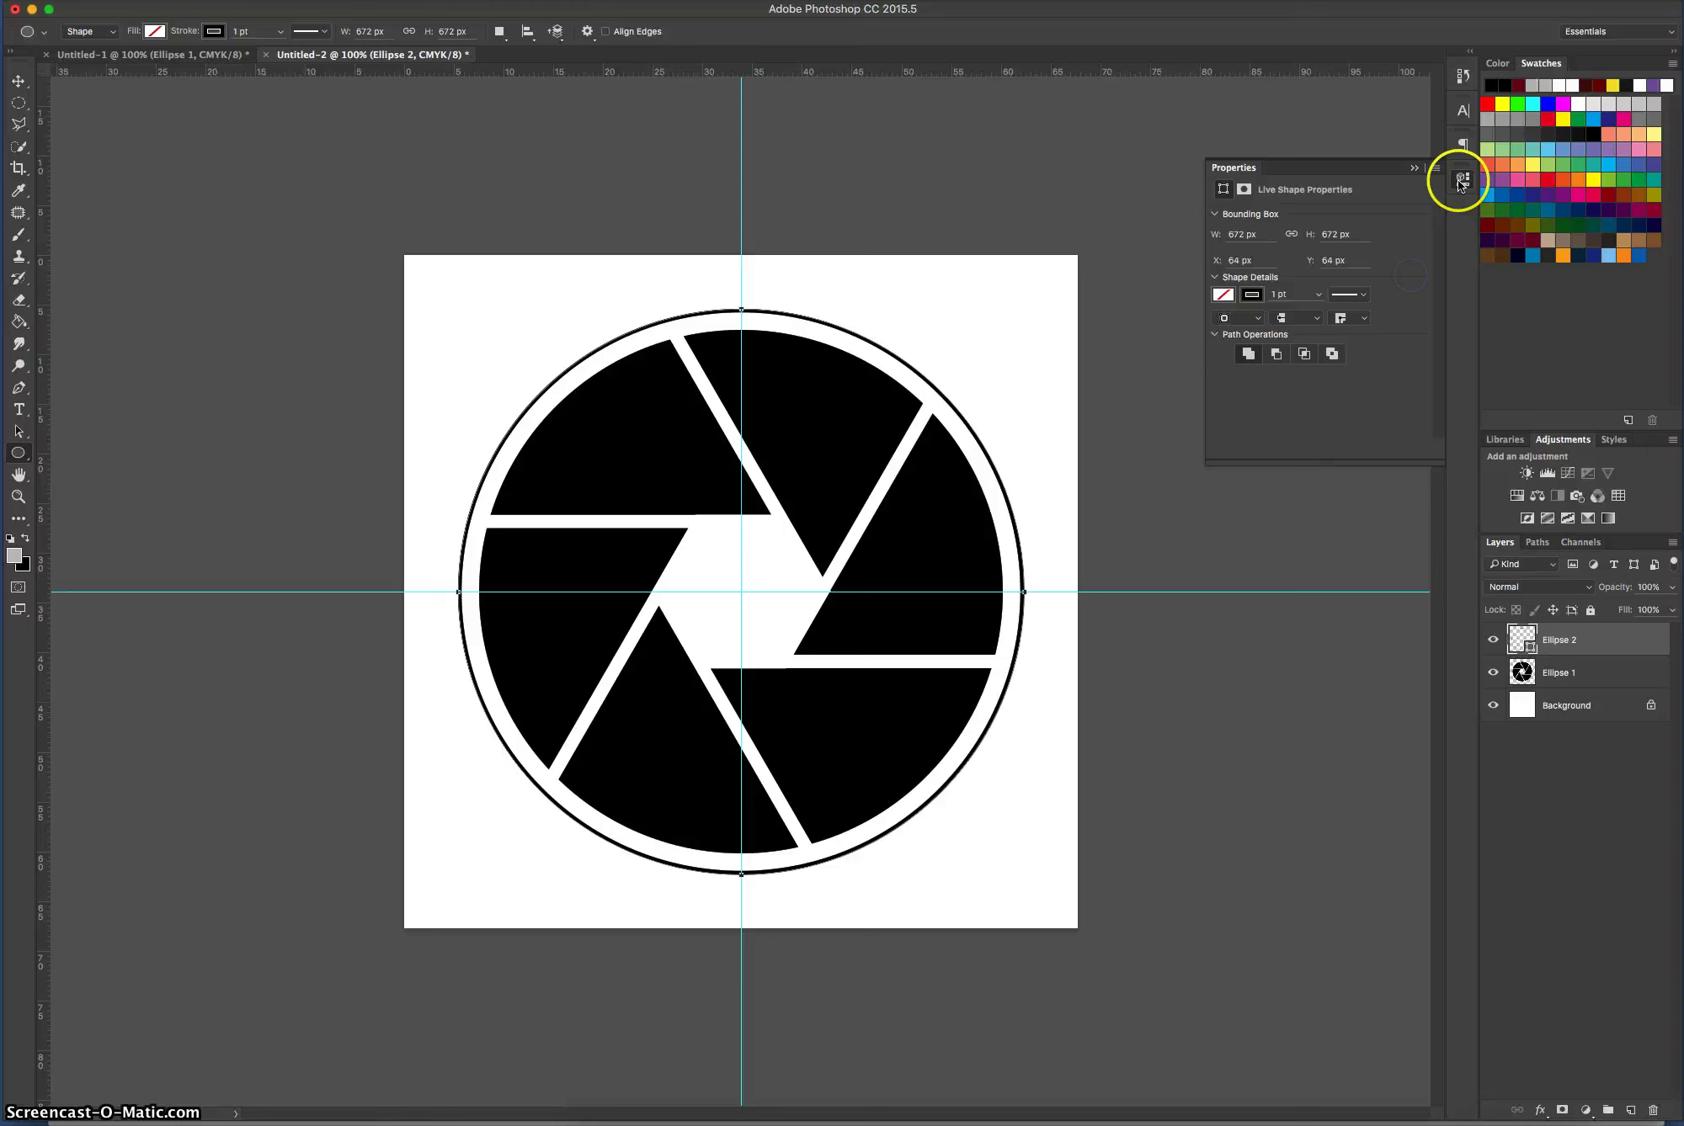
# Drag the vertical and horizontal centre guides off the canvas back onto the rulers.
pyautogui.click(1462, 177)
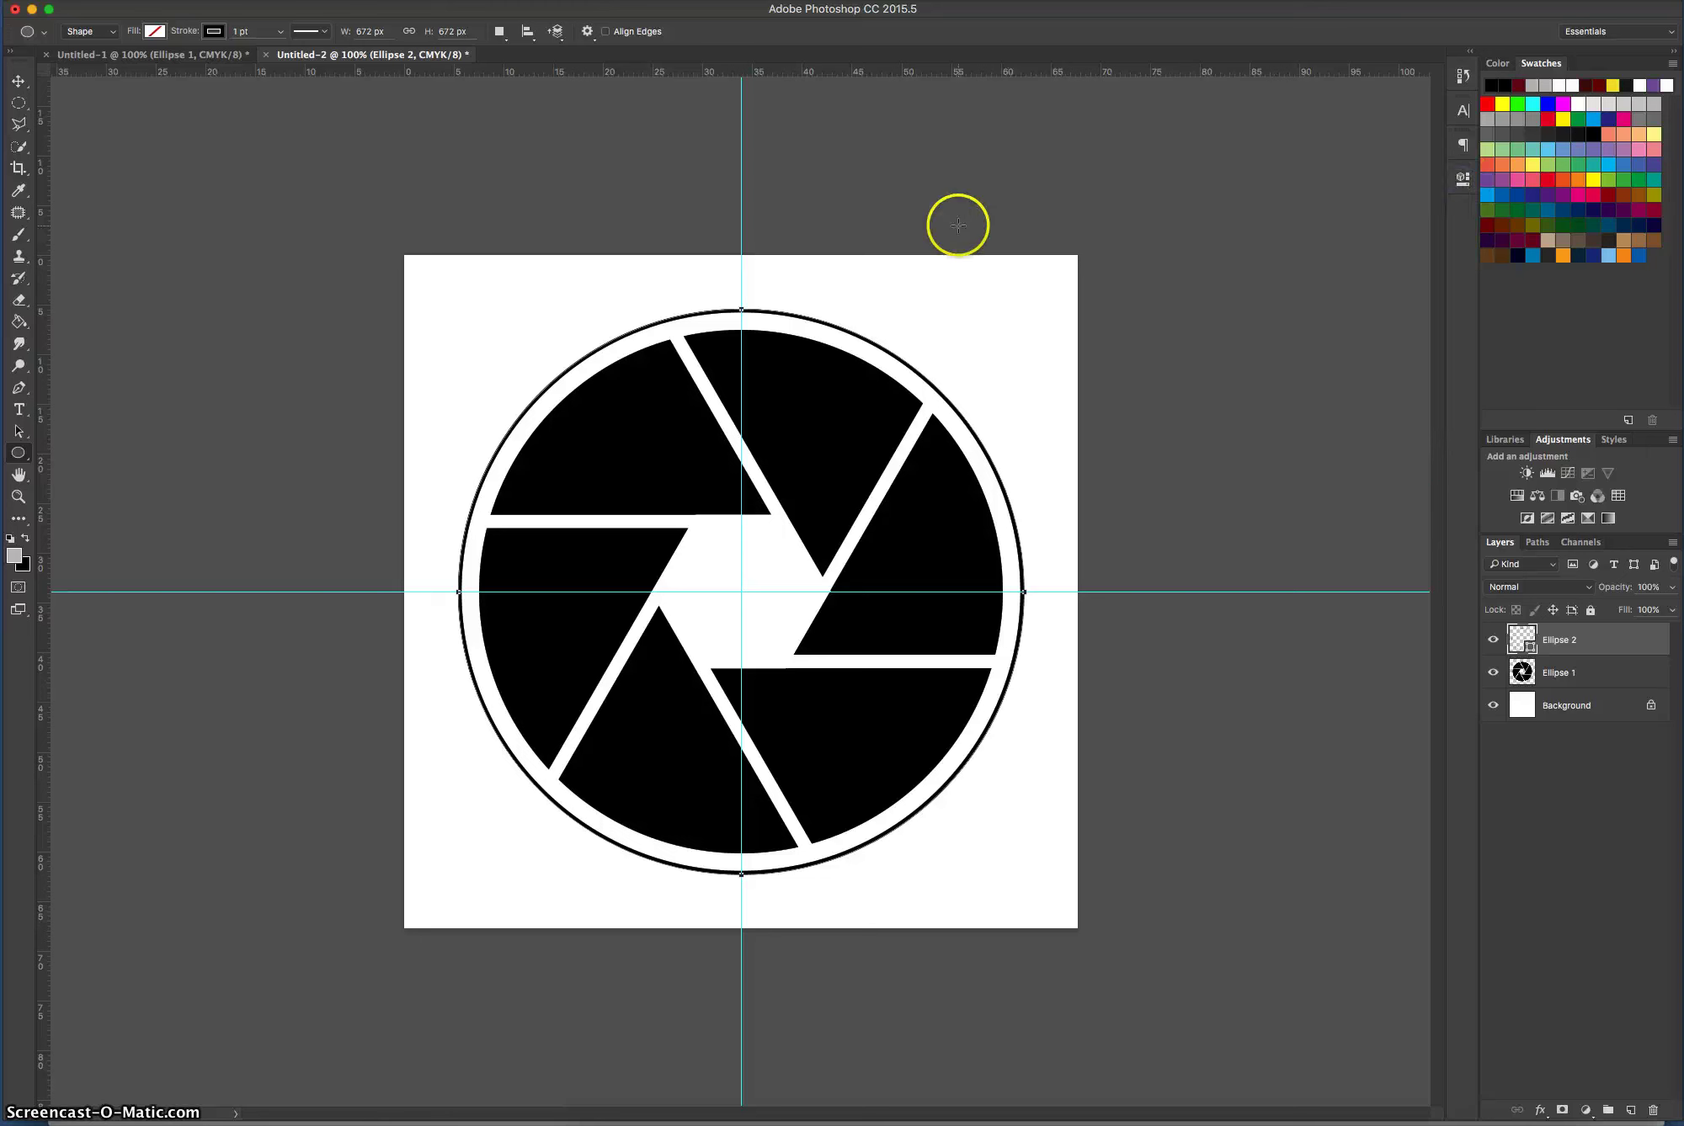
pyautogui.click(18, 80)
pyautogui.click(1057, 220)
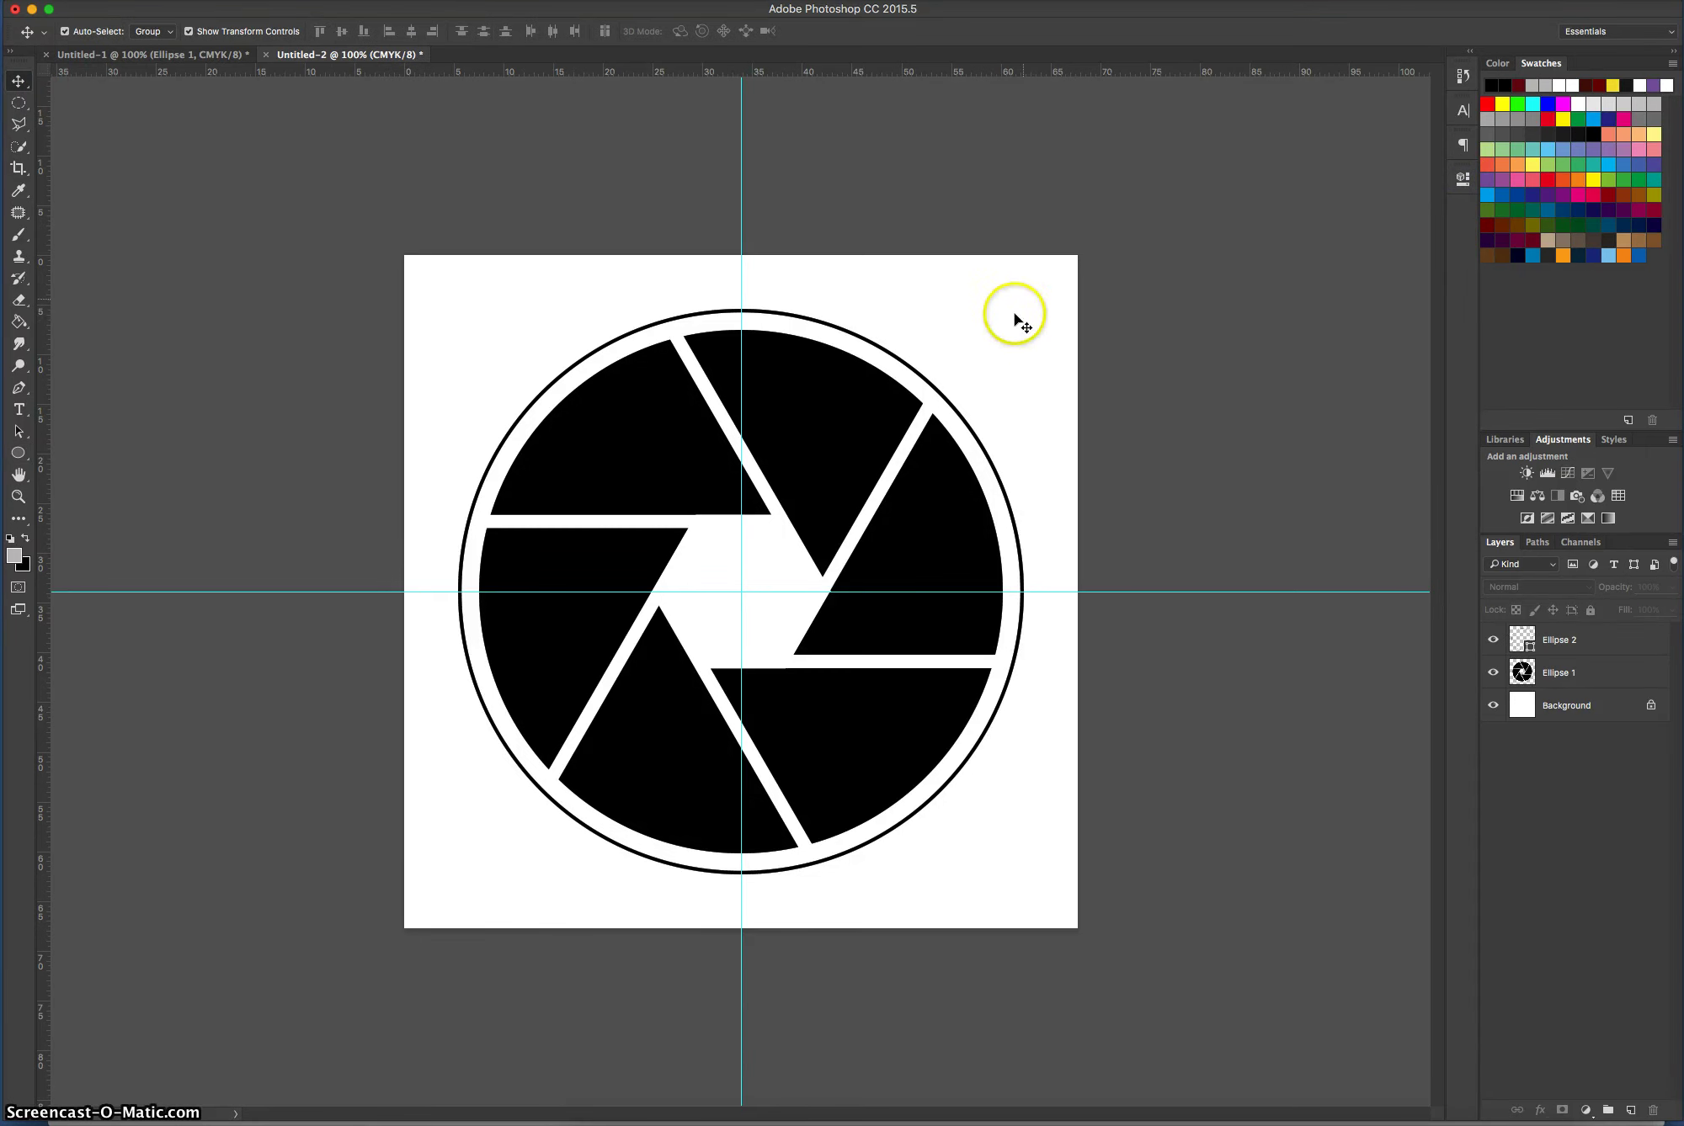
pyautogui.moveTo(739, 174); pyautogui.dragTo(71, 197)
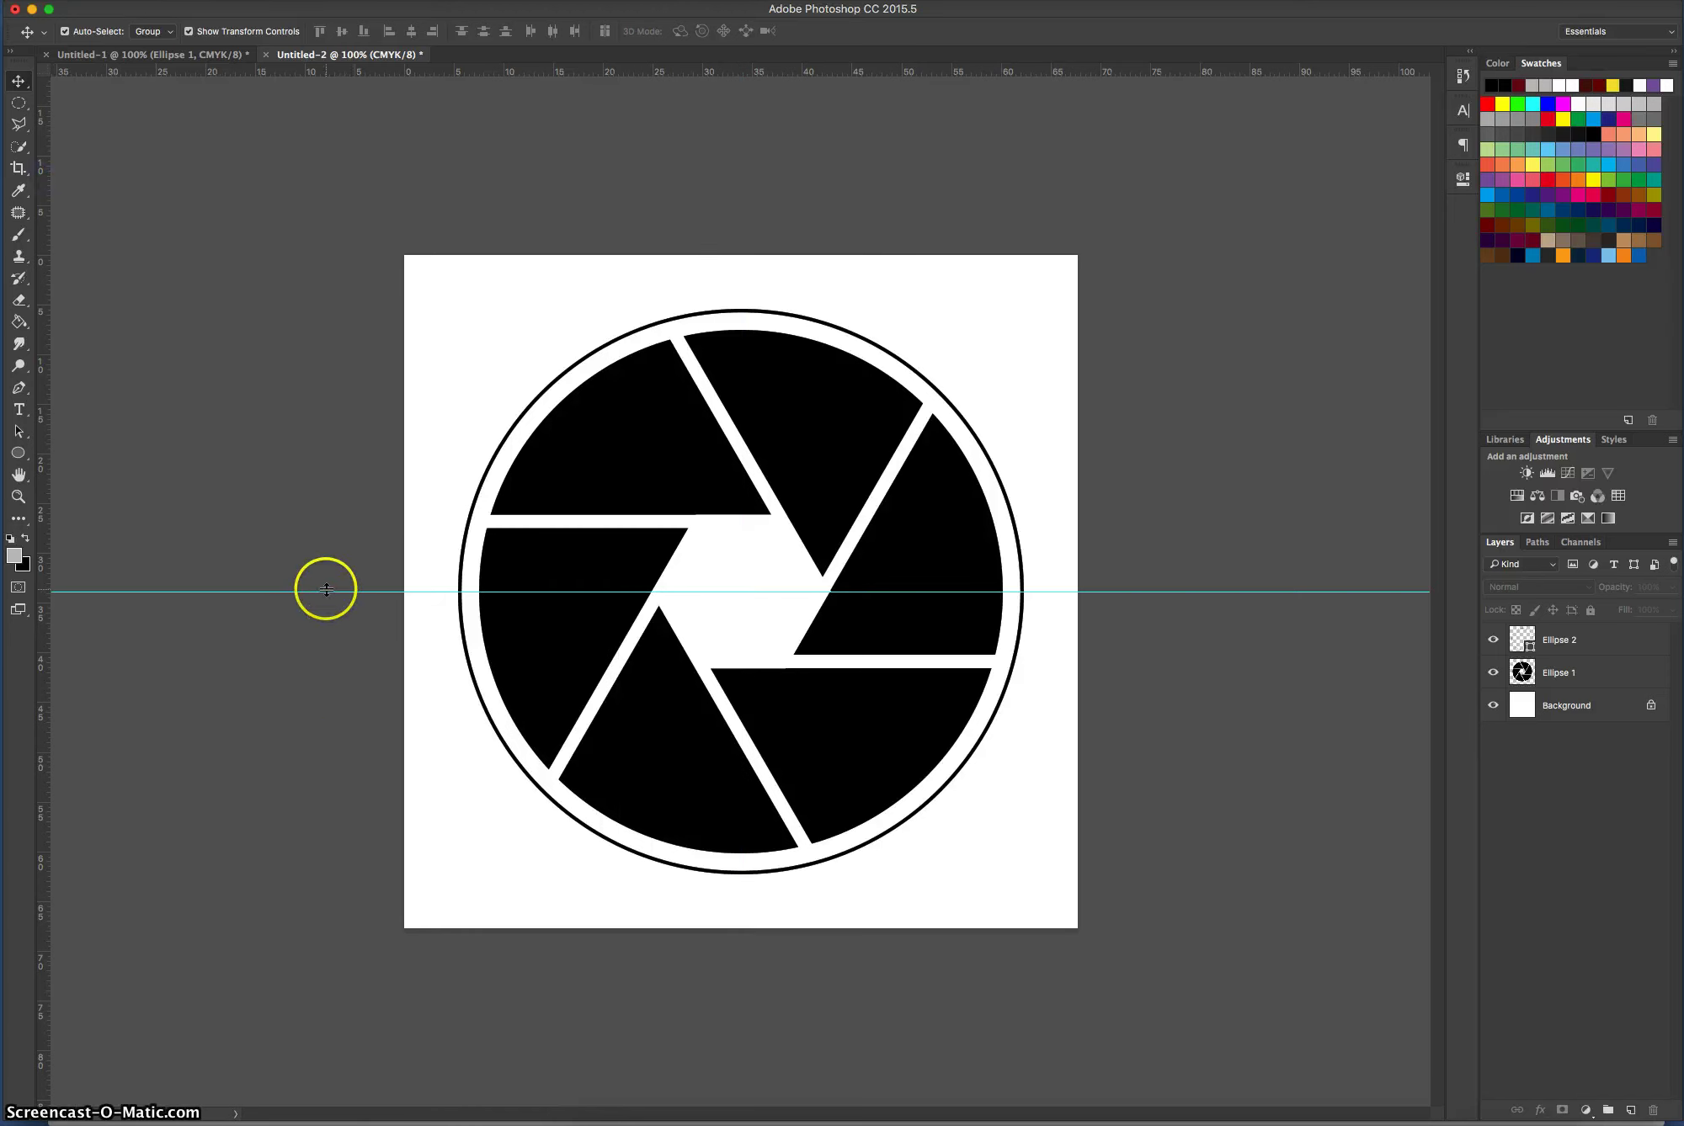
pyautogui.moveTo(323, 591); pyautogui.dragTo(359, 60)
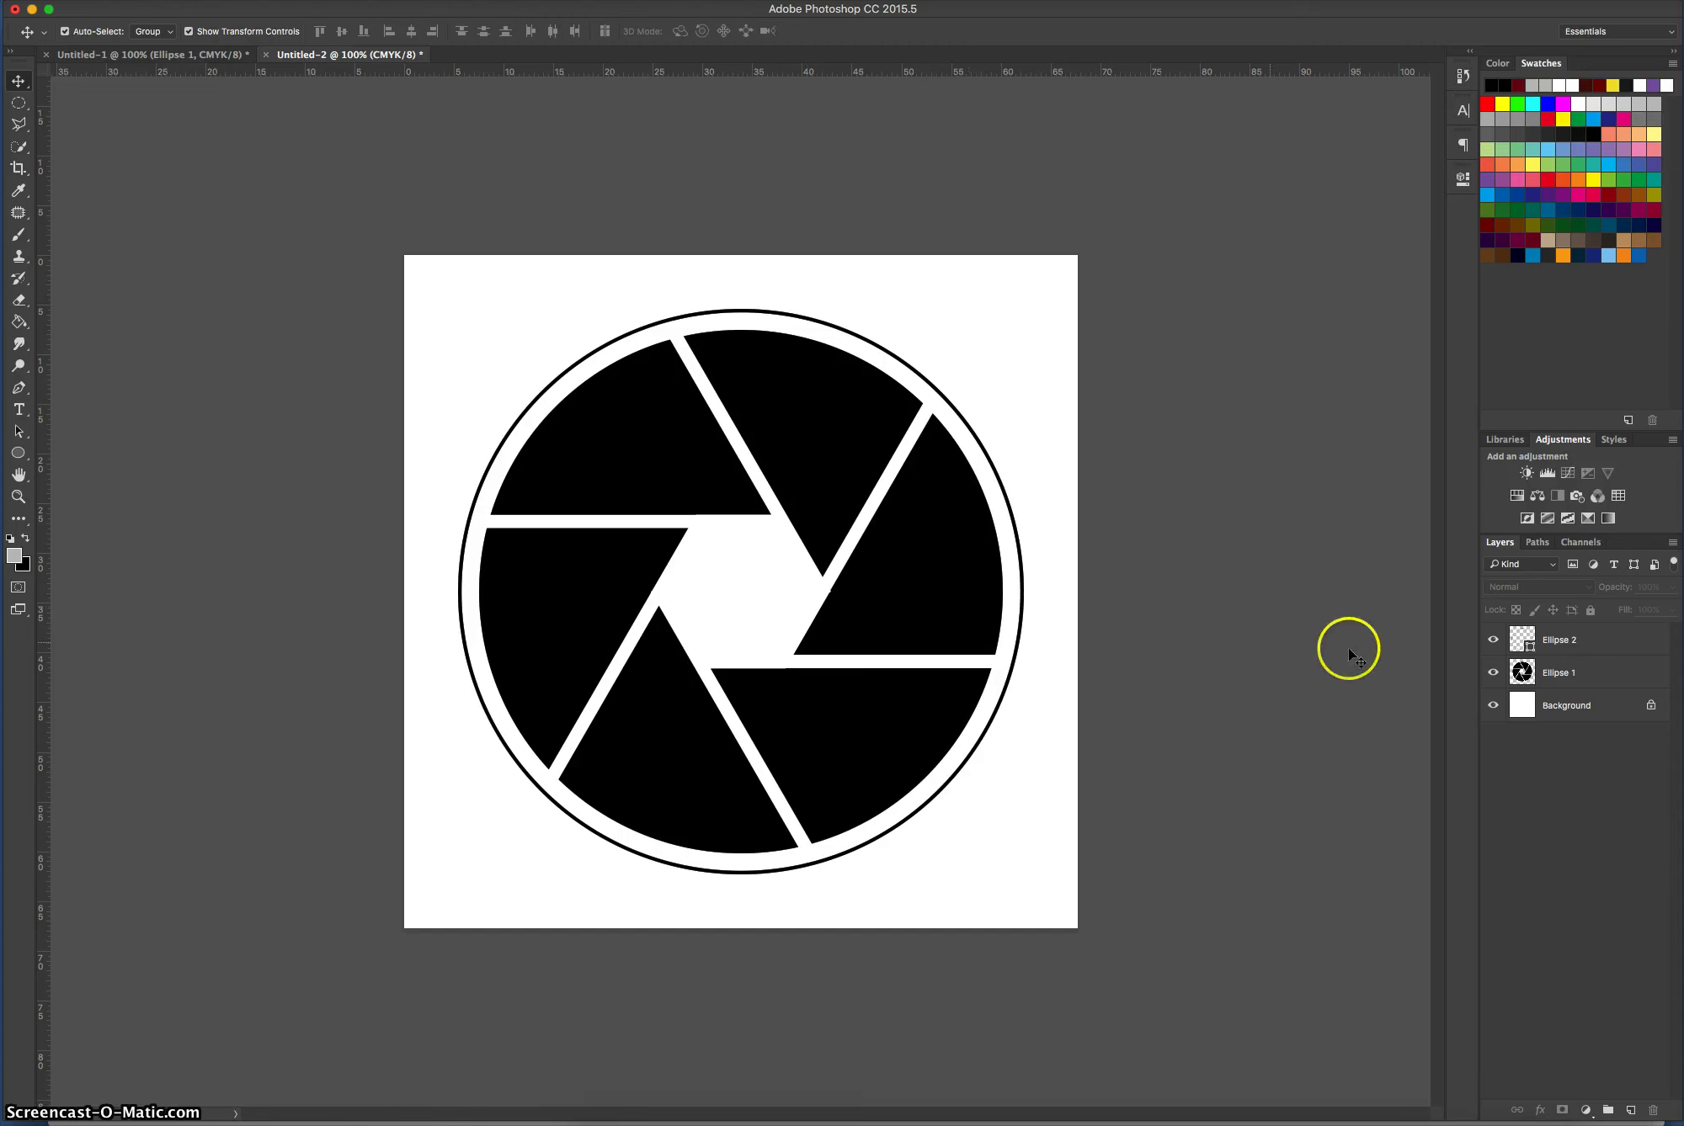
# Open Blending Options for Ellipse 1 and enable Gradient Overlay.
pyautogui.click(1623, 679)
pyautogui.rightClick(1623, 679)
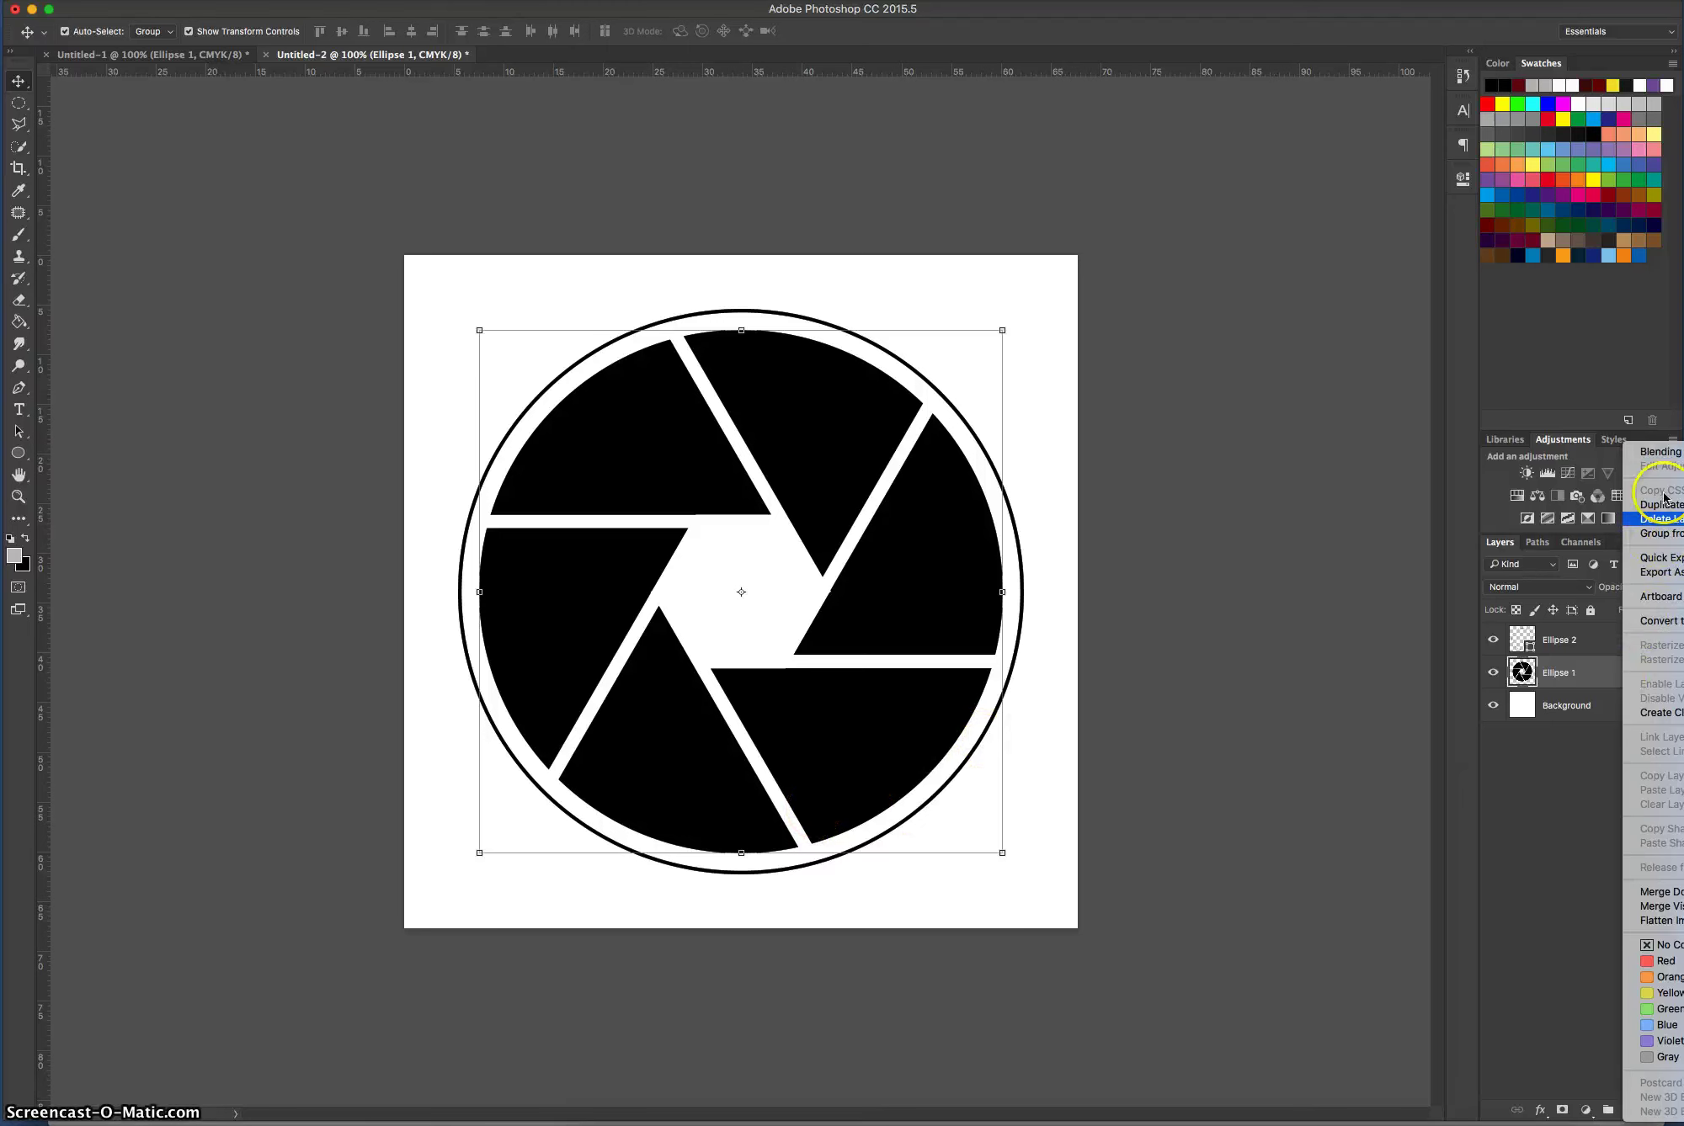
pyautogui.click(1659, 461)
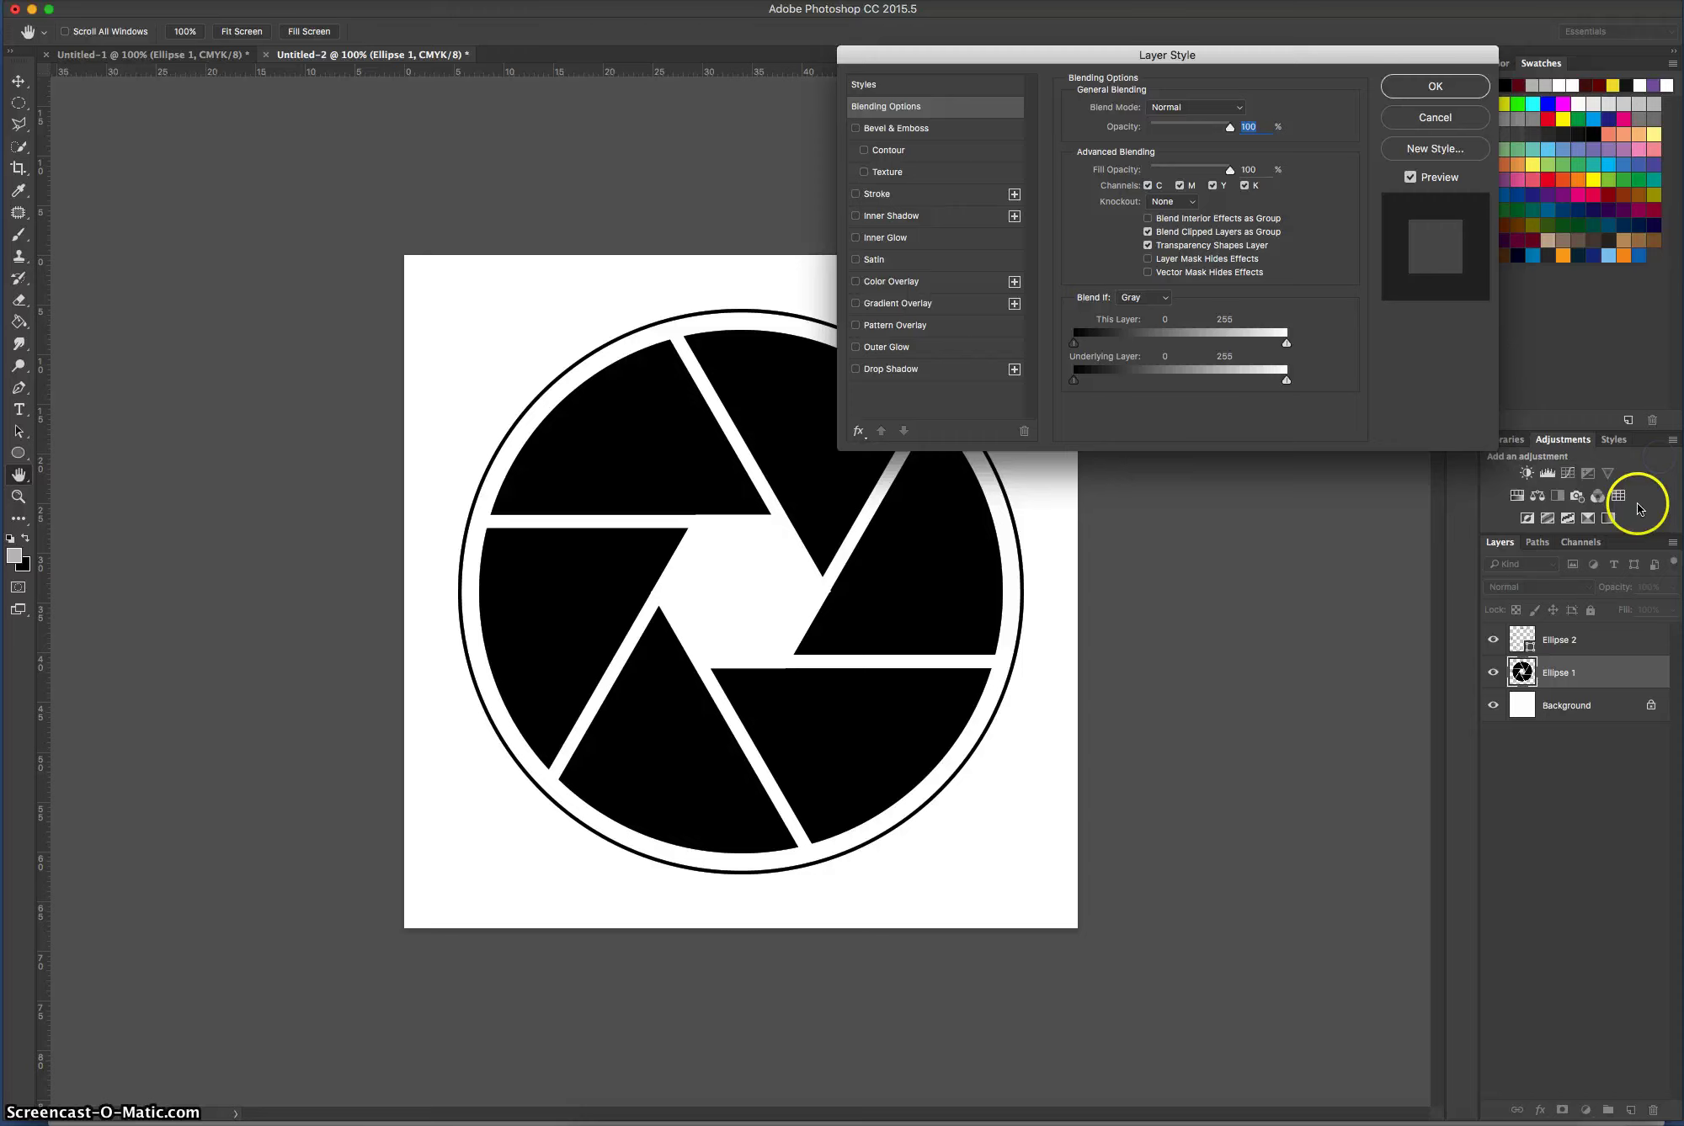
pyautogui.moveTo(1357, 62); pyautogui.dragTo(1273, 66)
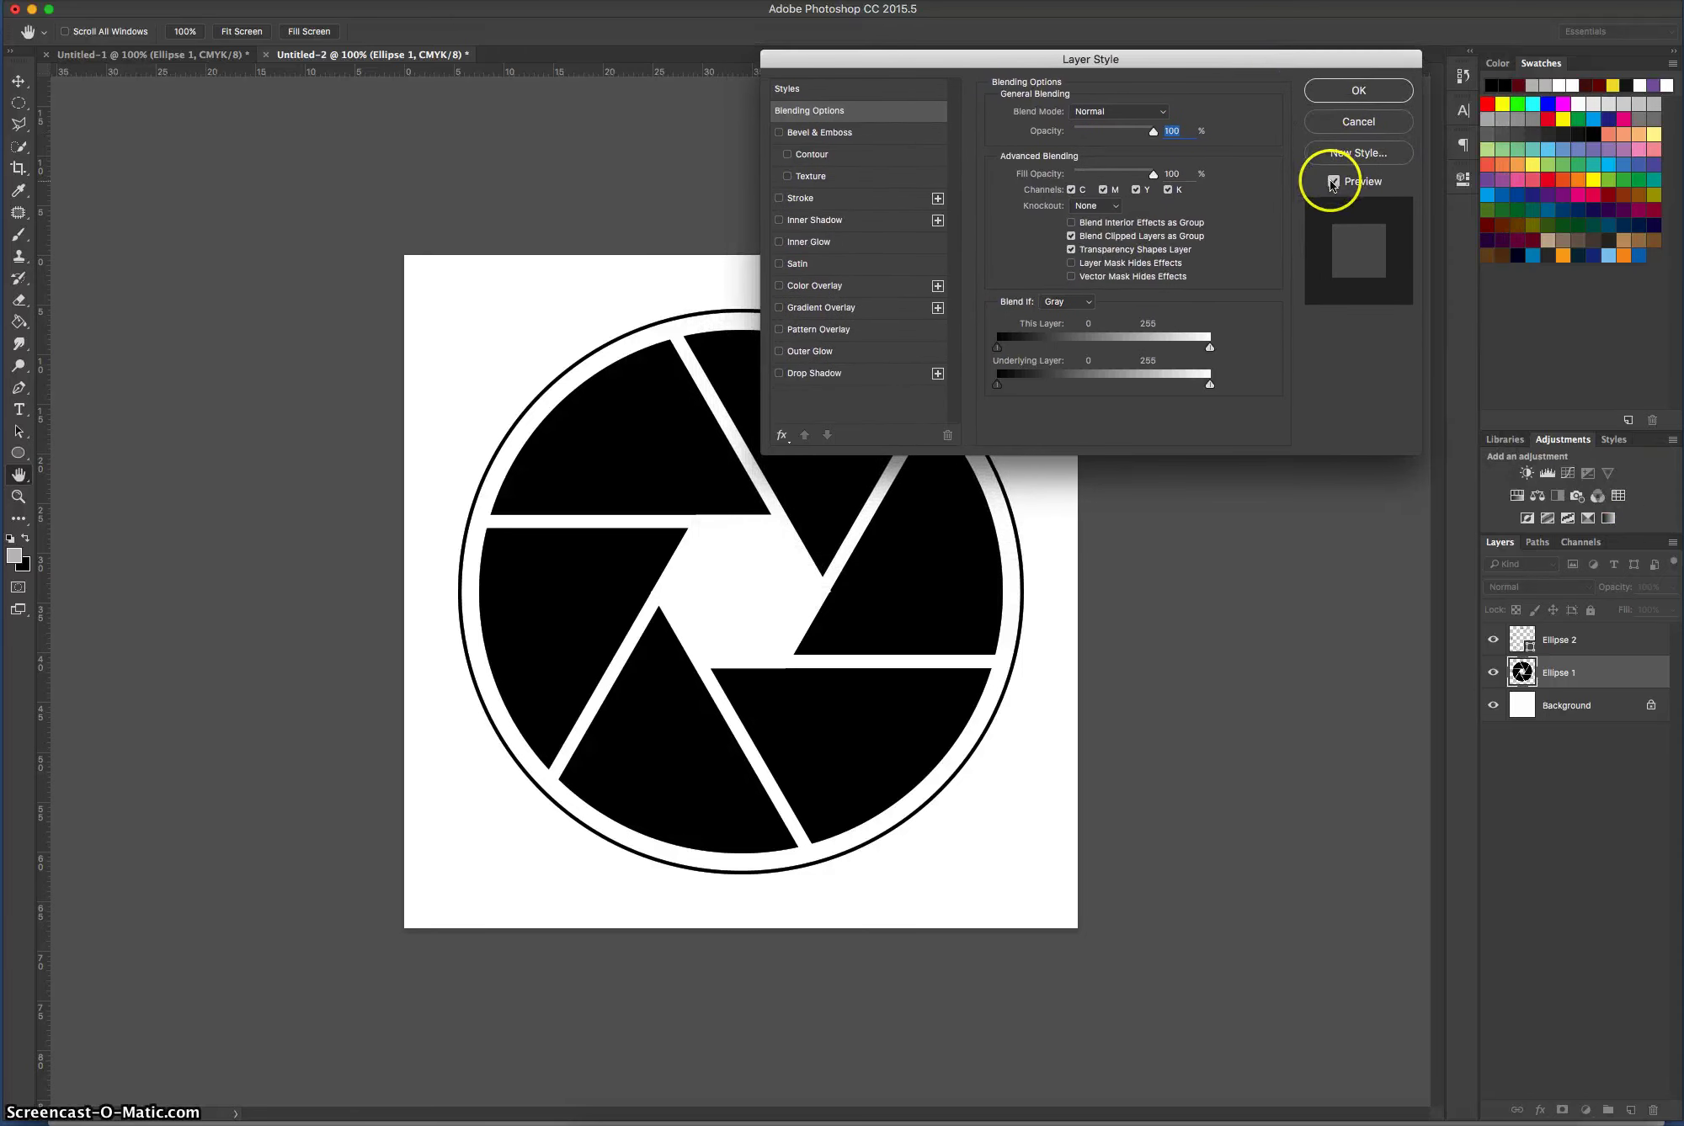
pyautogui.click(822, 309)
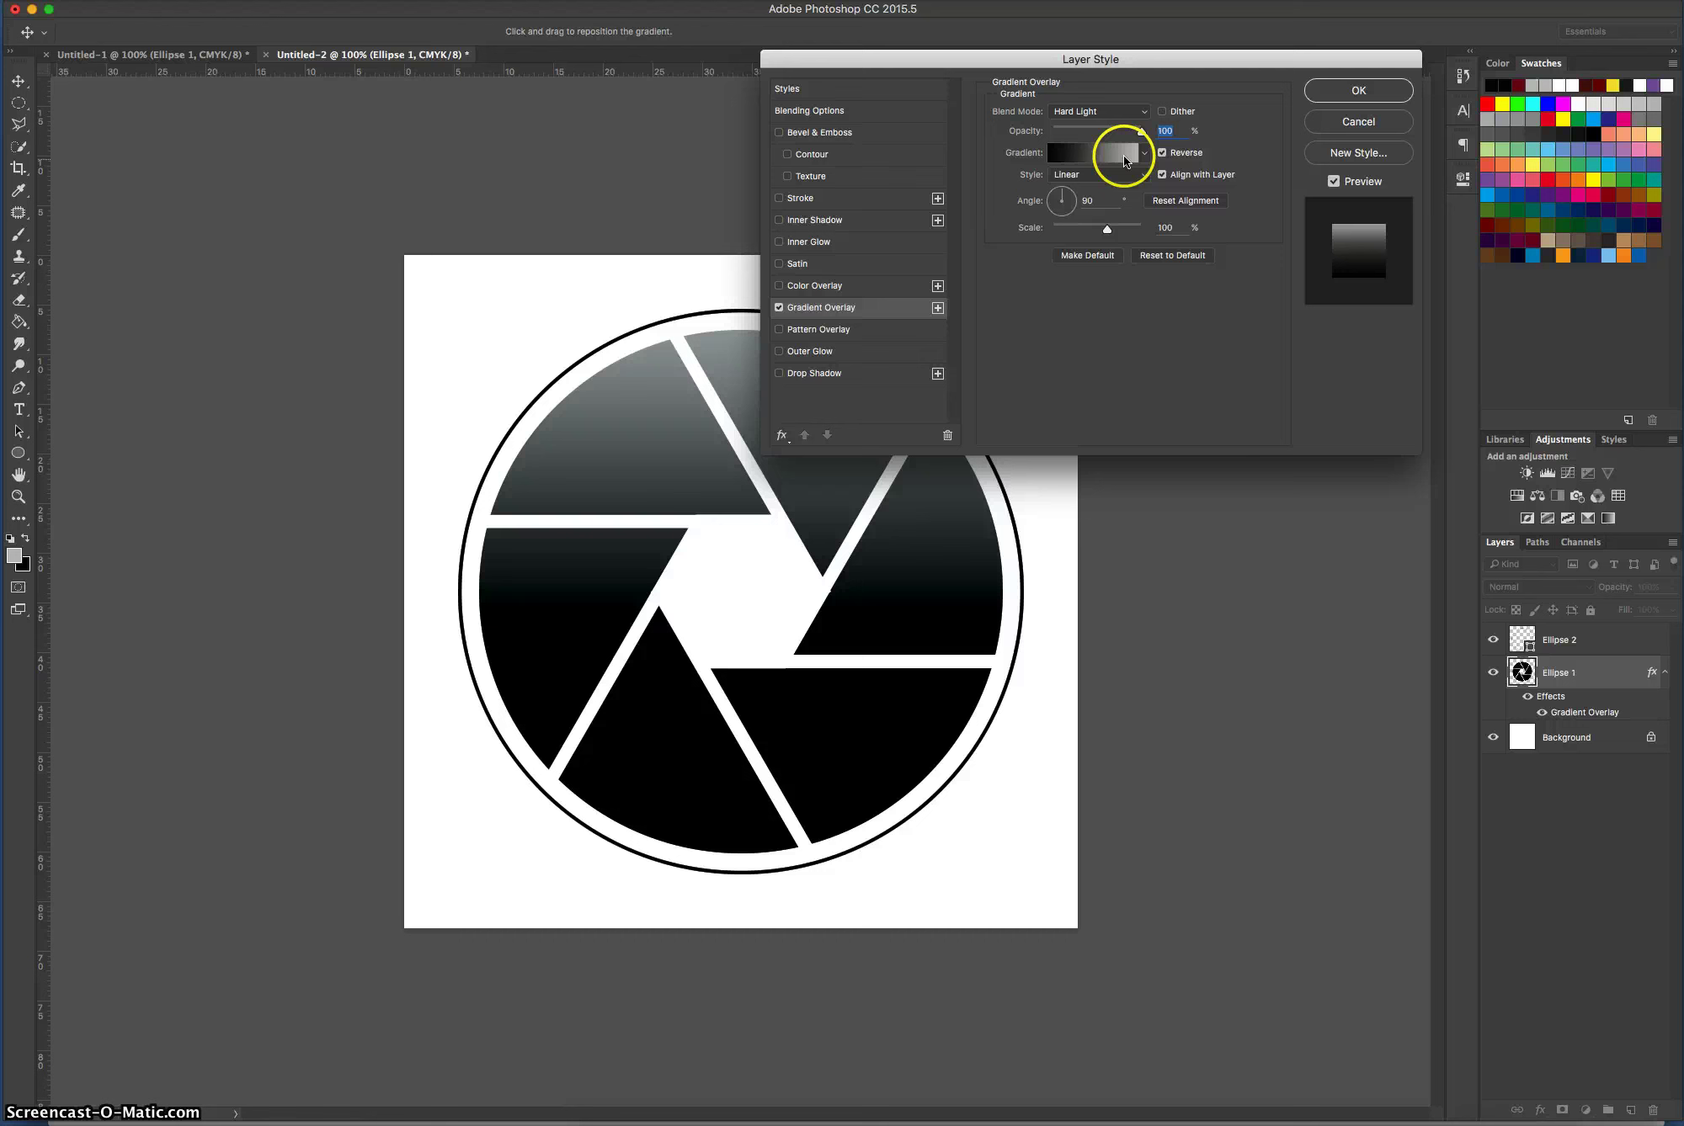
# Choose the Foreground to Background grey-to-black gradient preset and apply the overlay.
pyautogui.click(1085, 153)
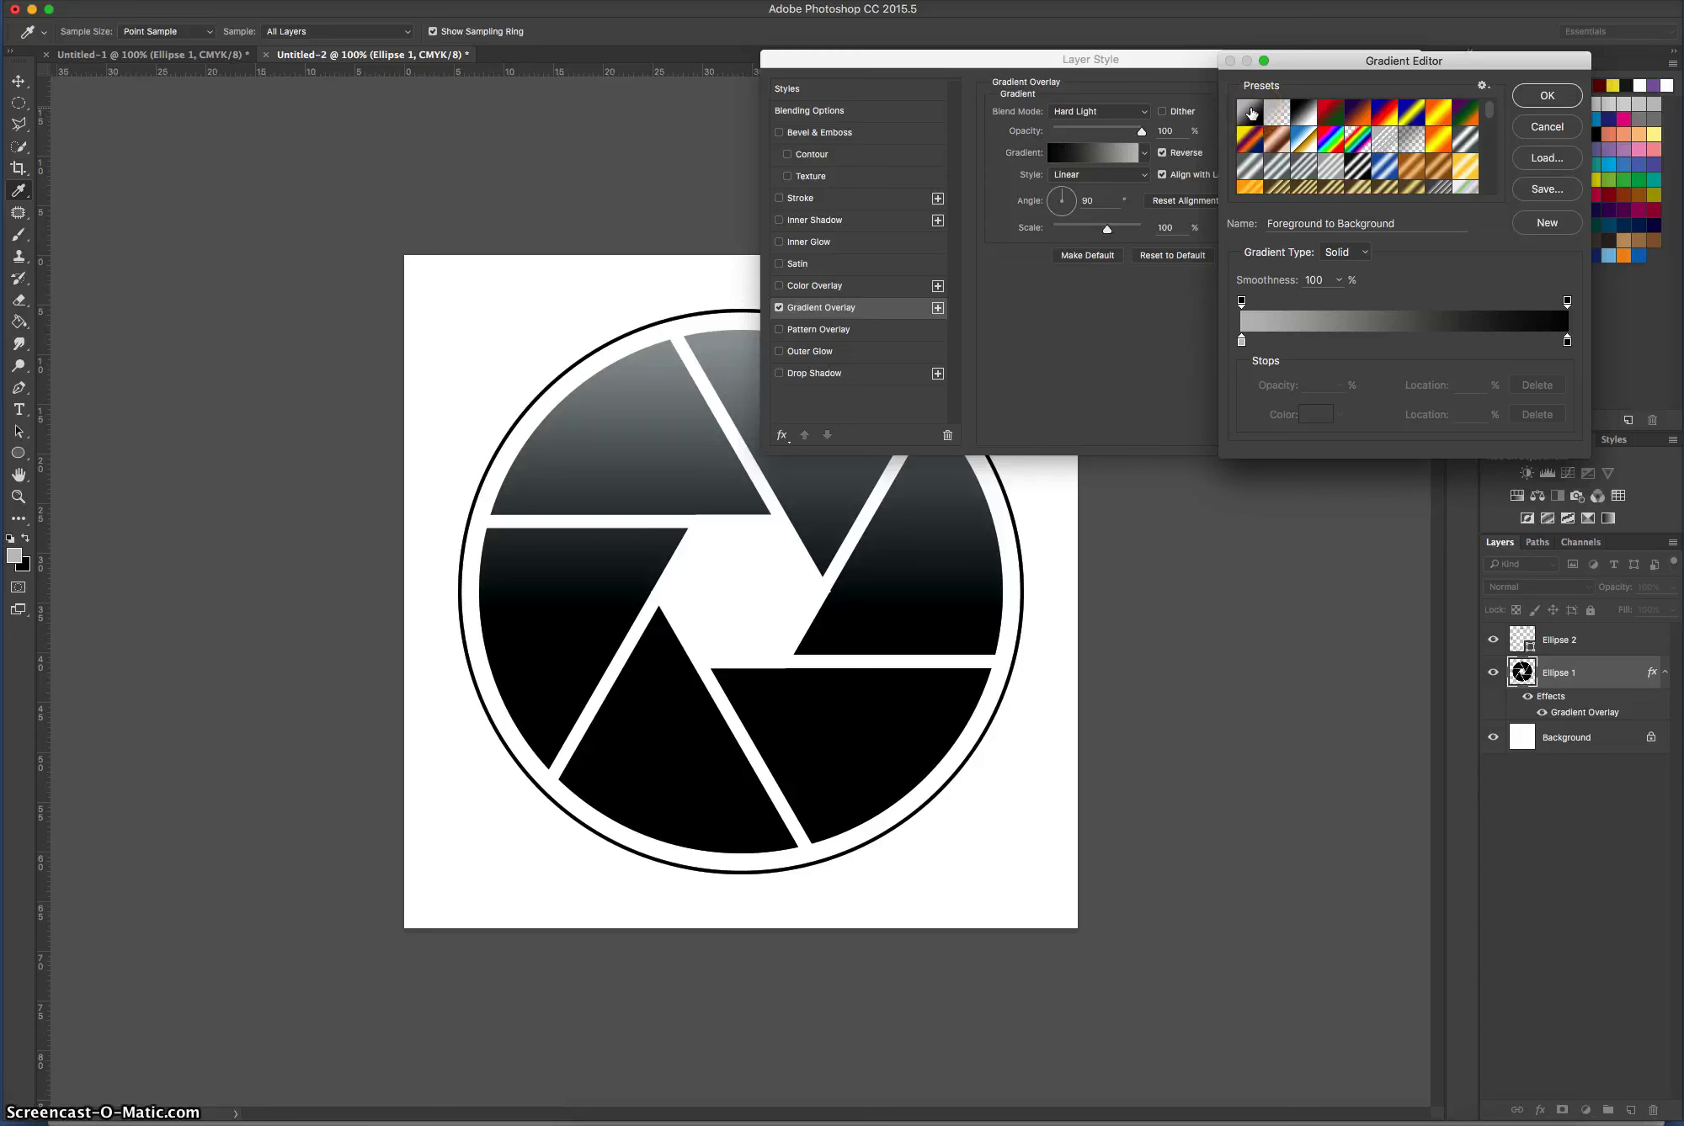
pyautogui.click(1411, 118)
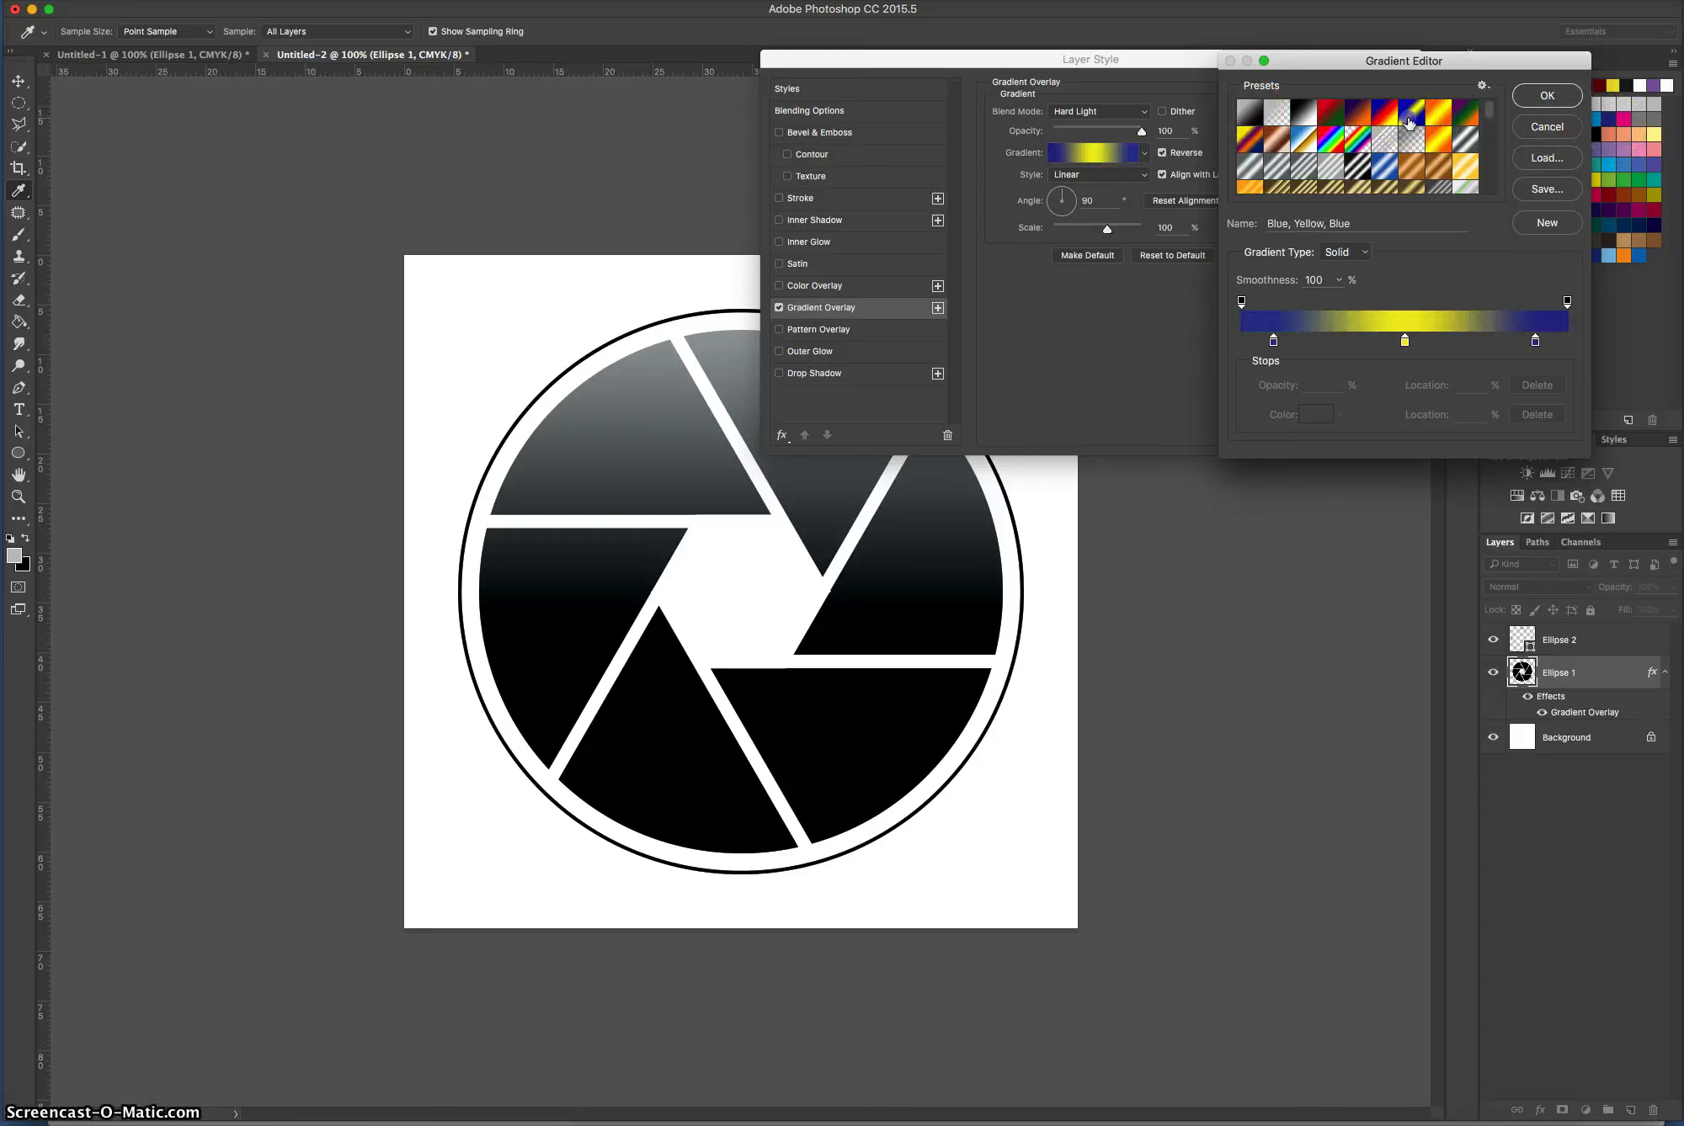
pyautogui.click(1388, 114)
pyautogui.click(1357, 112)
pyautogui.click(1331, 113)
pyautogui.click(1384, 166)
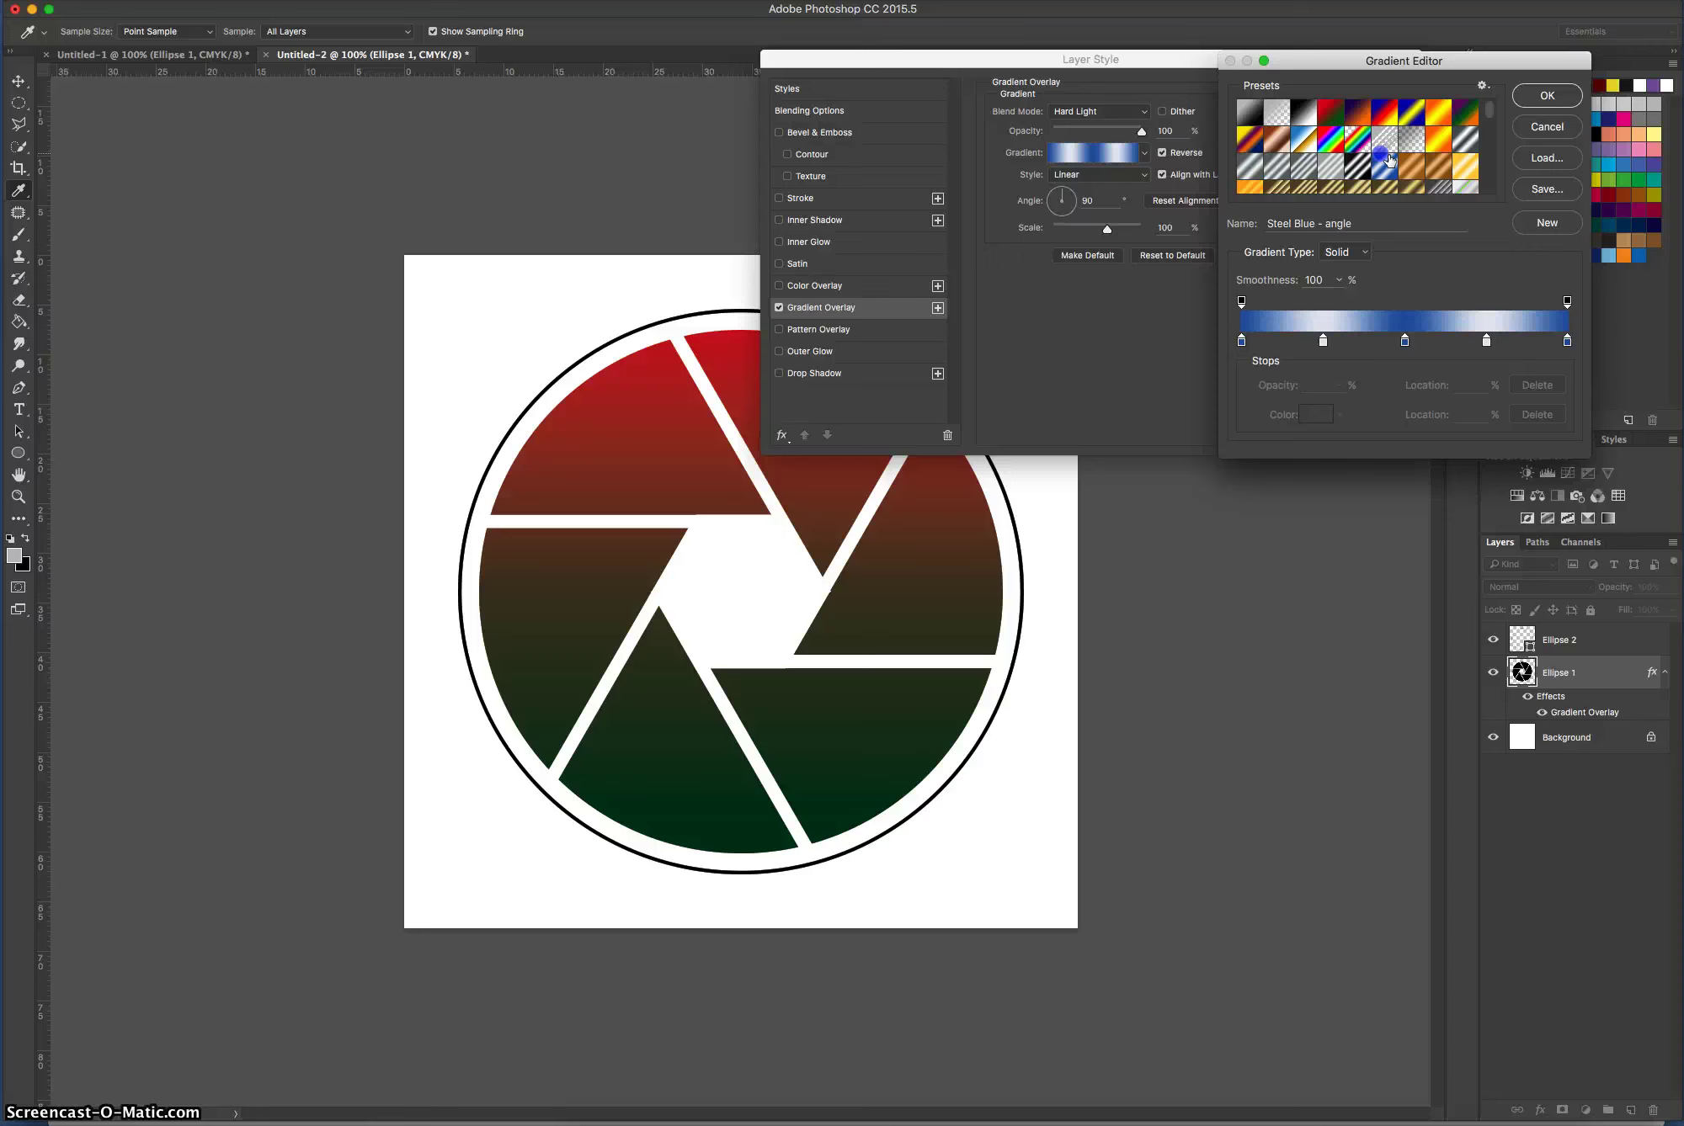
pyautogui.click(1412, 171)
pyautogui.click(1465, 166)
pyautogui.click(1465, 139)
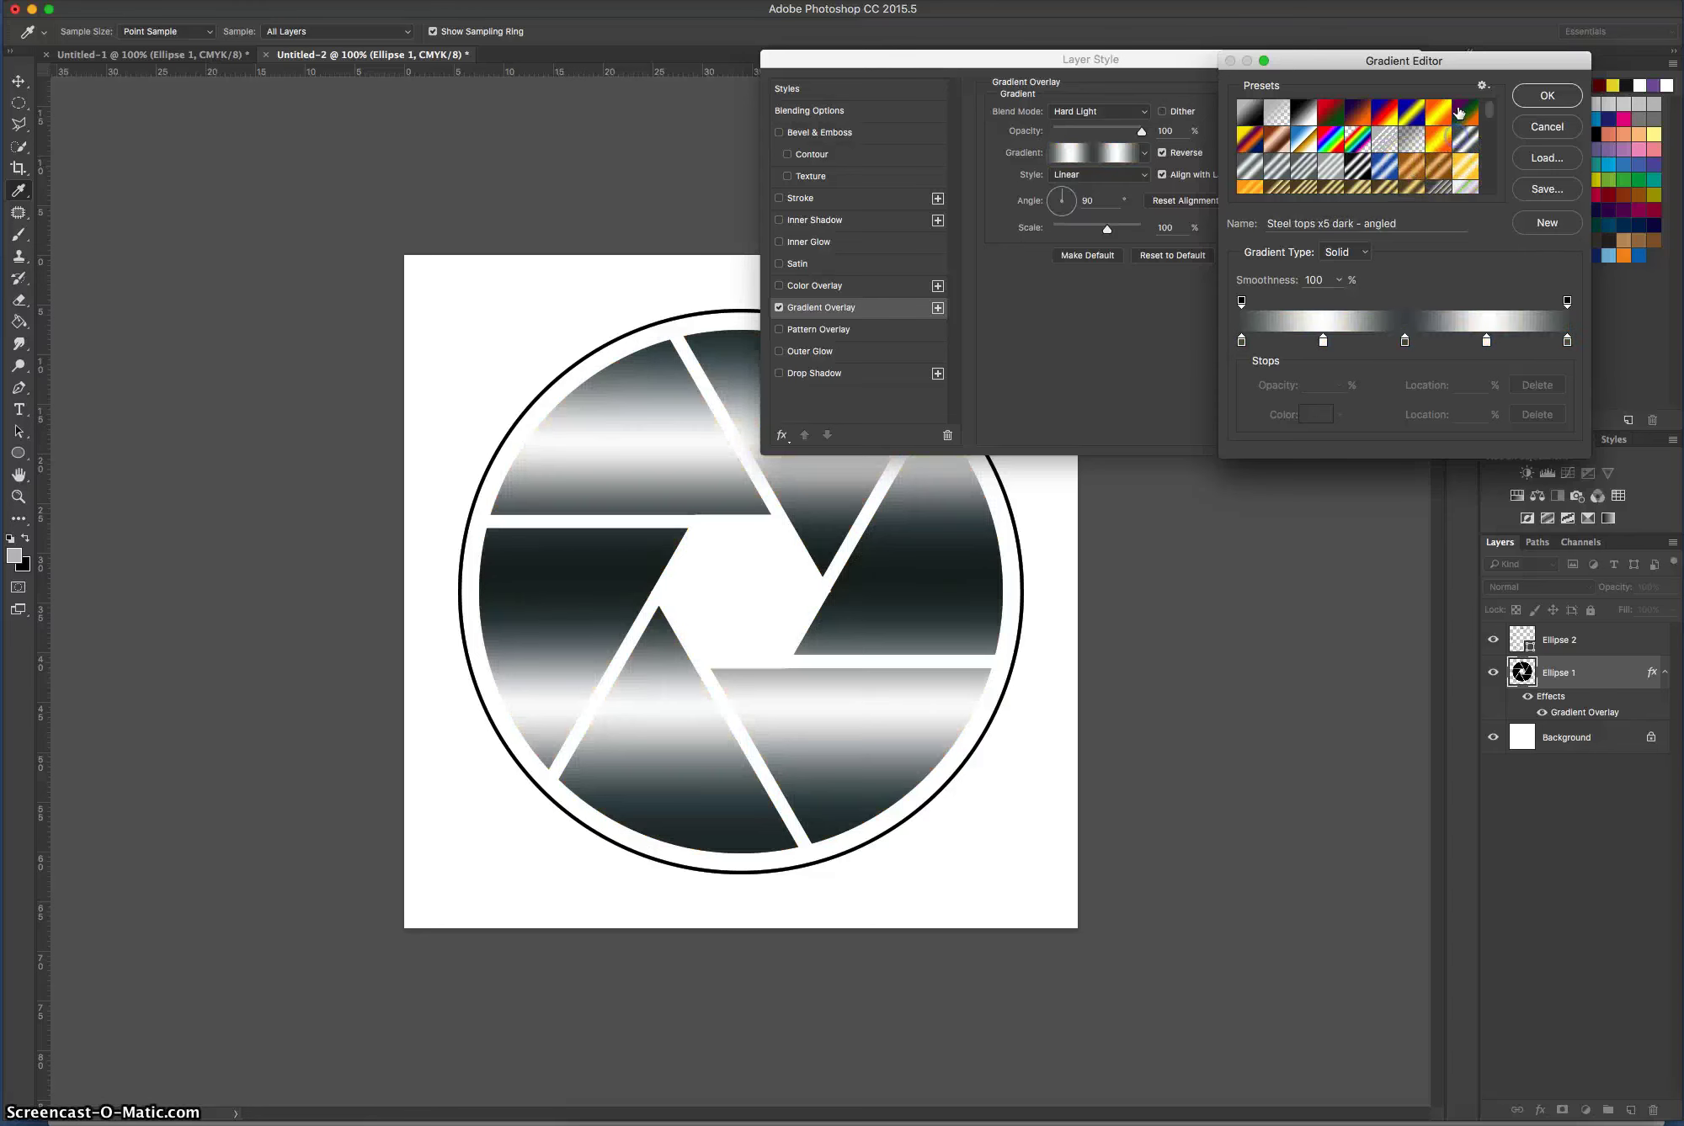
pyautogui.click(1458, 112)
pyautogui.click(1253, 112)
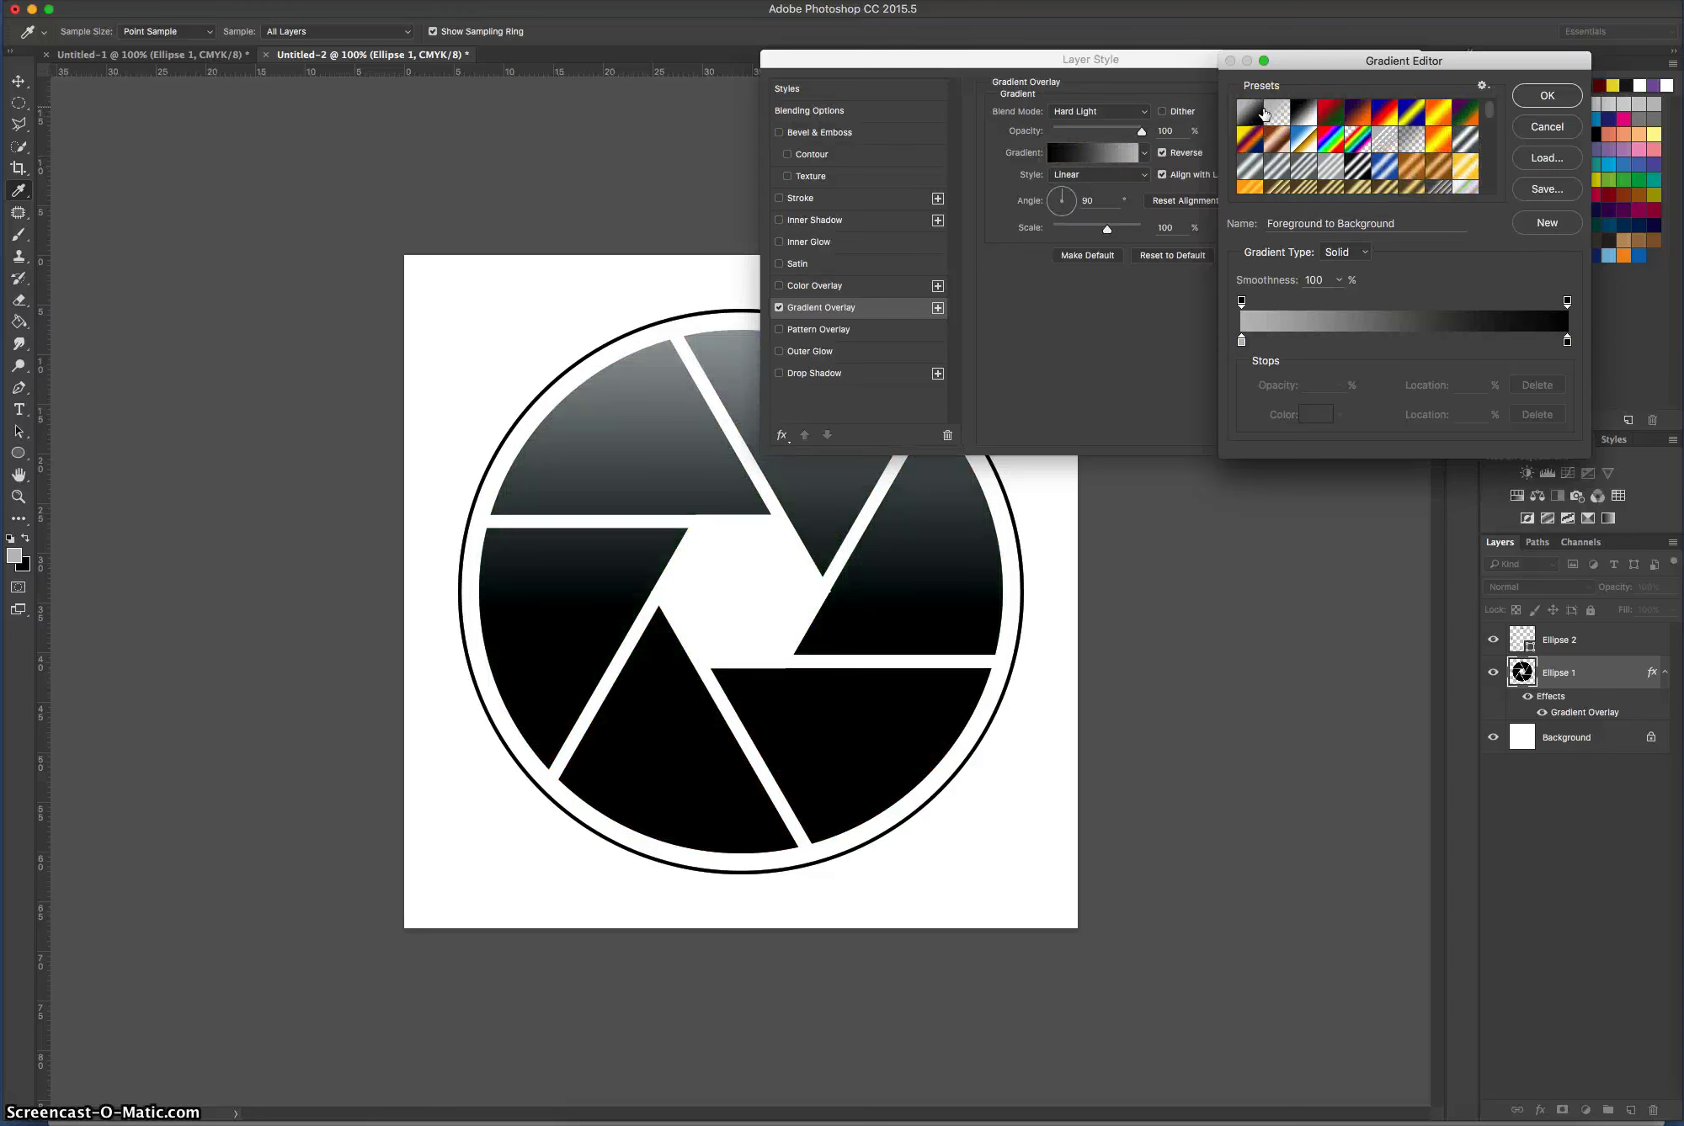
pyautogui.click(1554, 96)
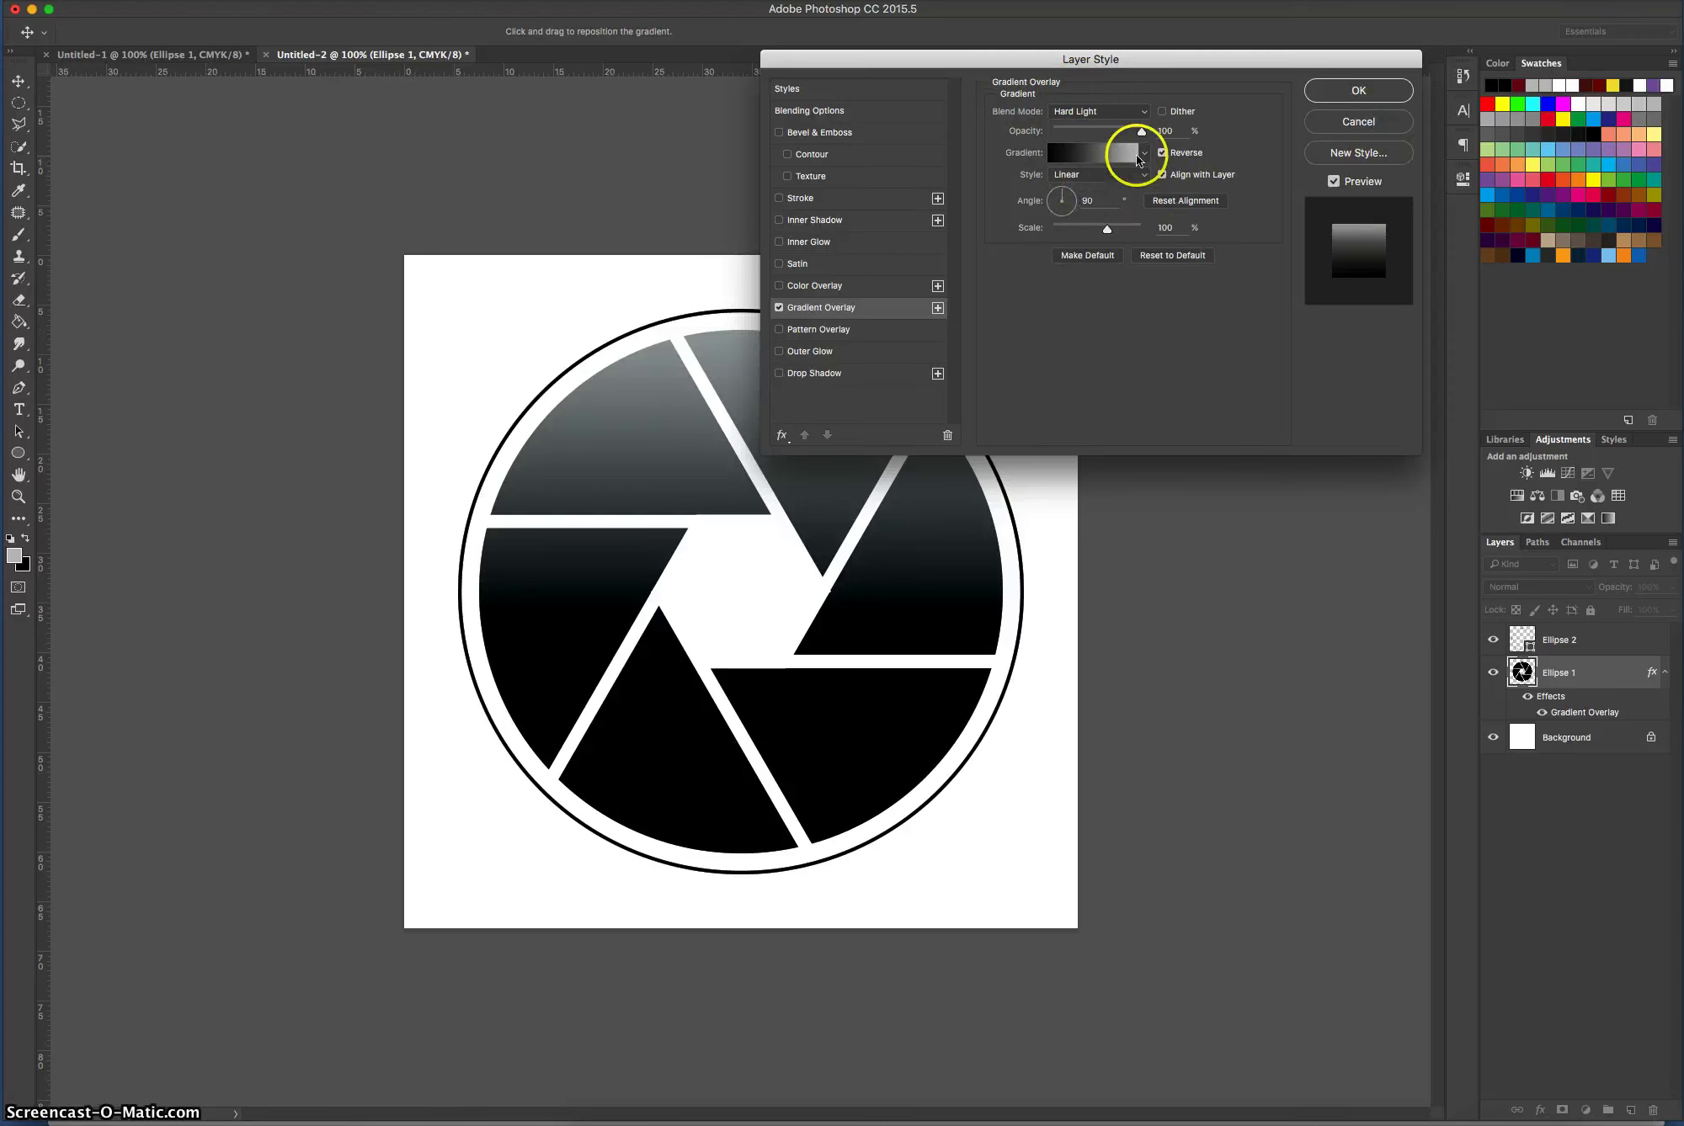
pyautogui.click(1349, 90)
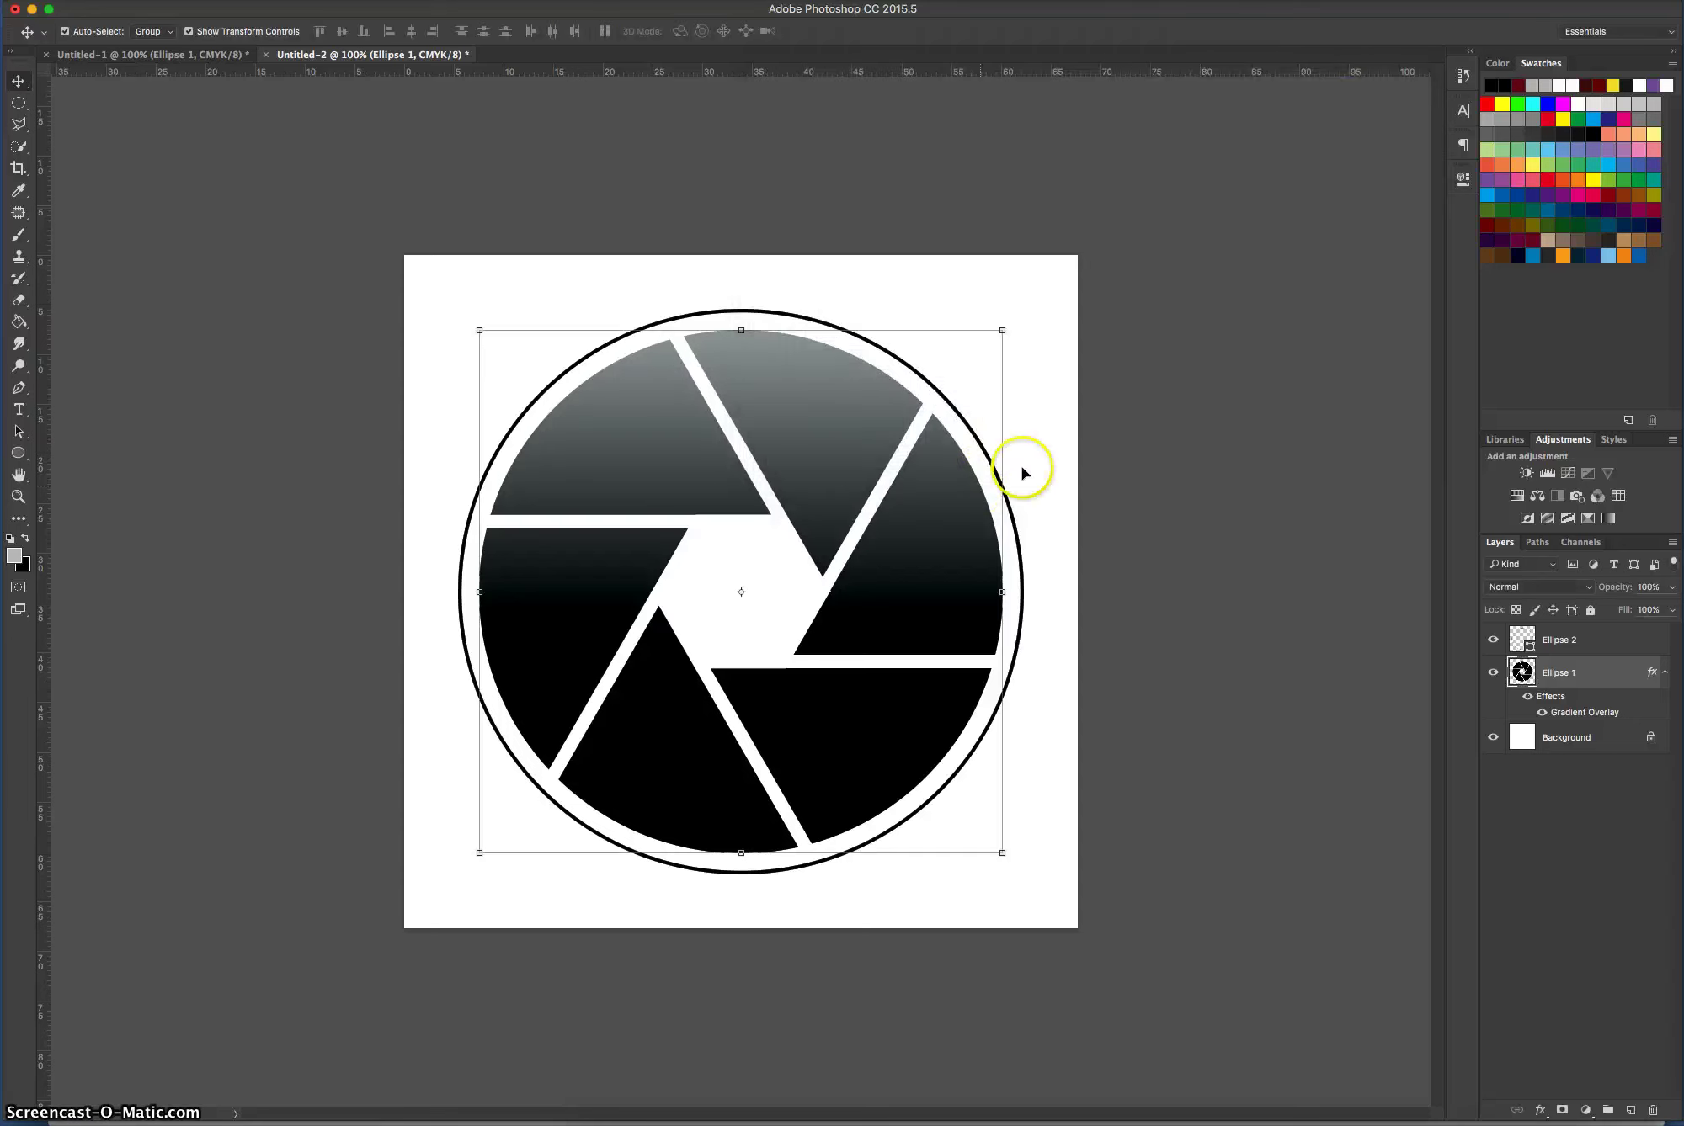
# Give the Ellipse 2 ring a Hard Light, reversed, 90° gradient overlay.
pyautogui.click(1116, 425)
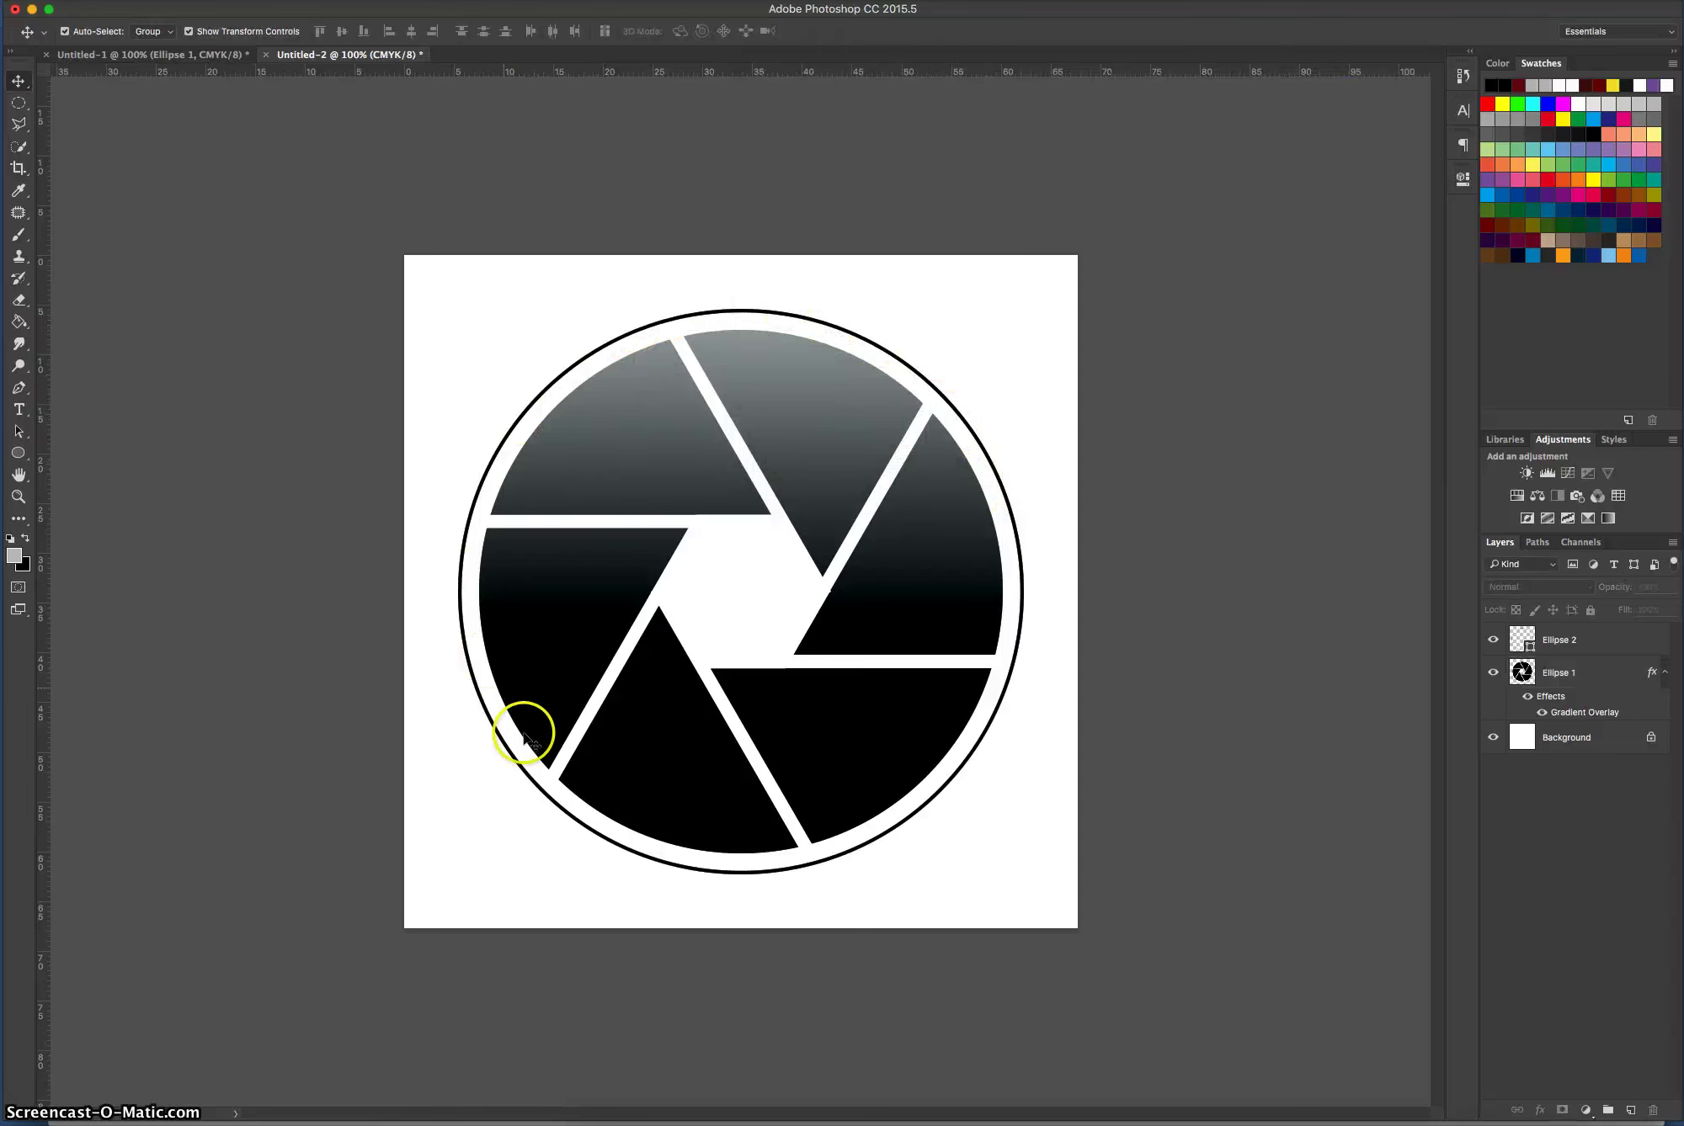
pyautogui.click(1600, 641)
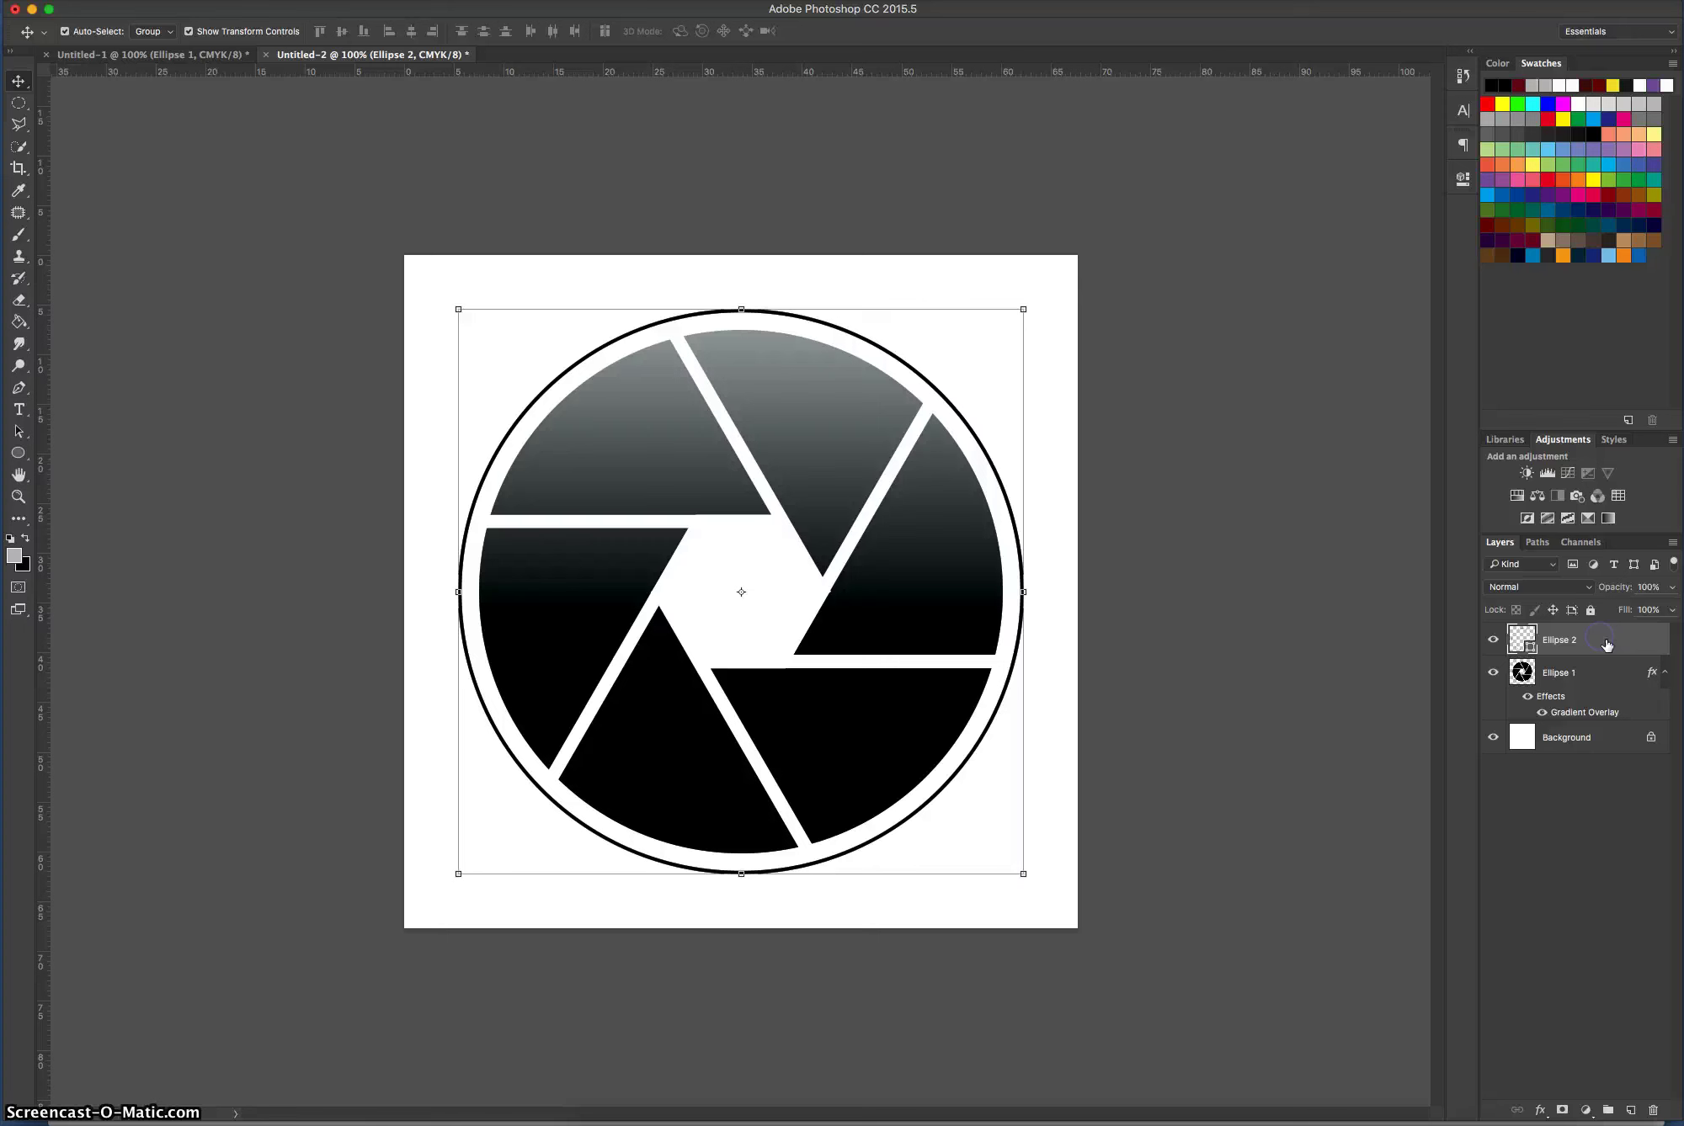
pyautogui.rightClick(1602, 643)
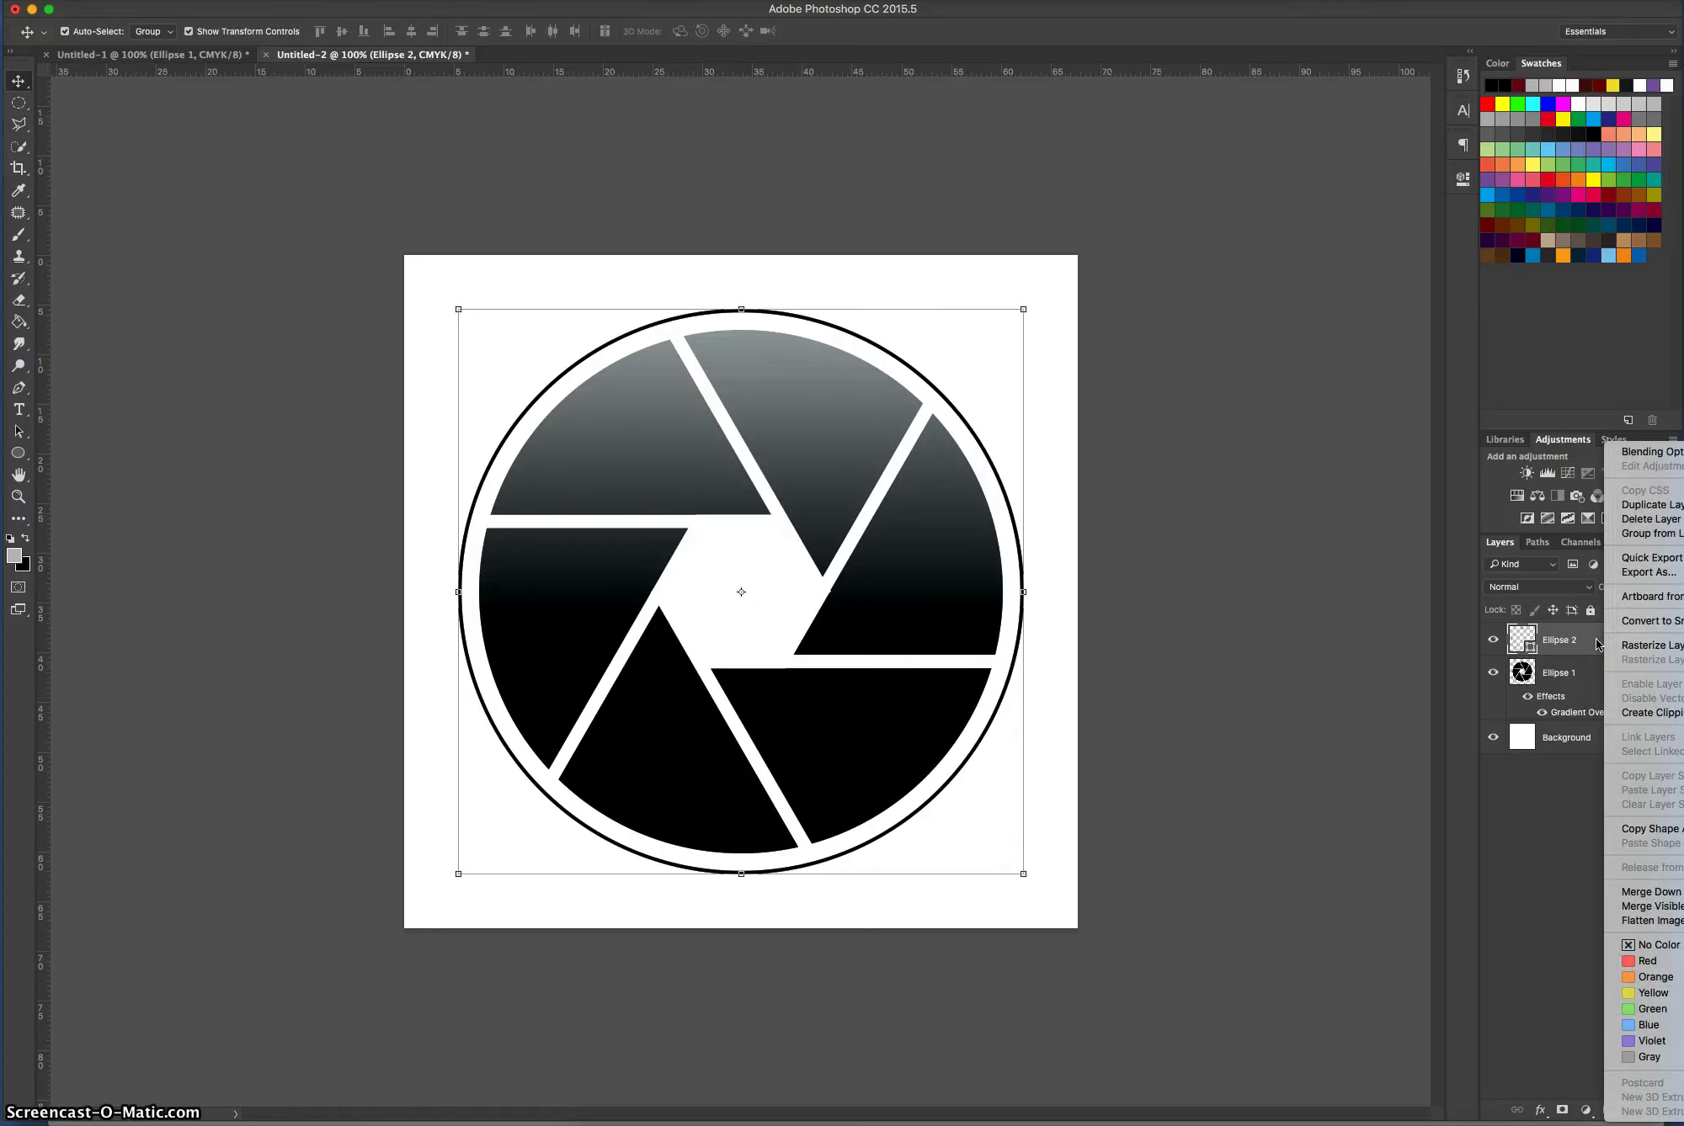
pyautogui.click(1629, 453)
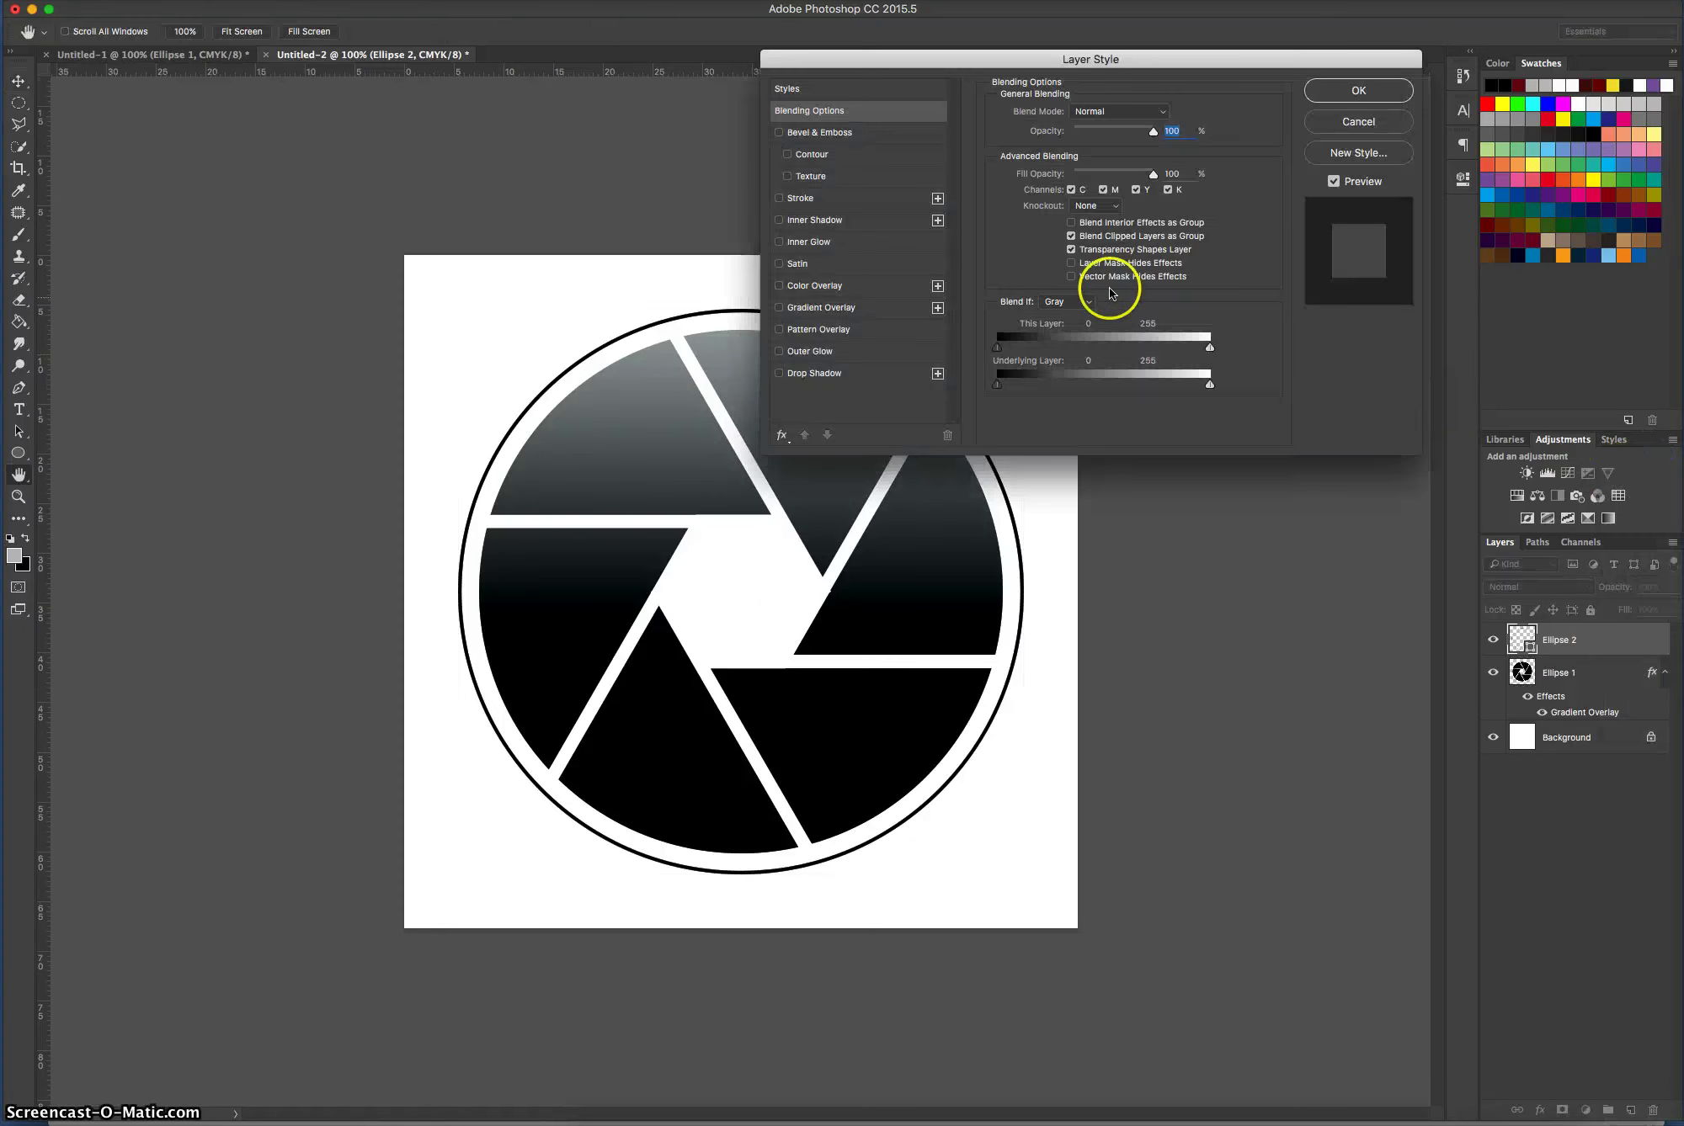
pyautogui.click(862, 308)
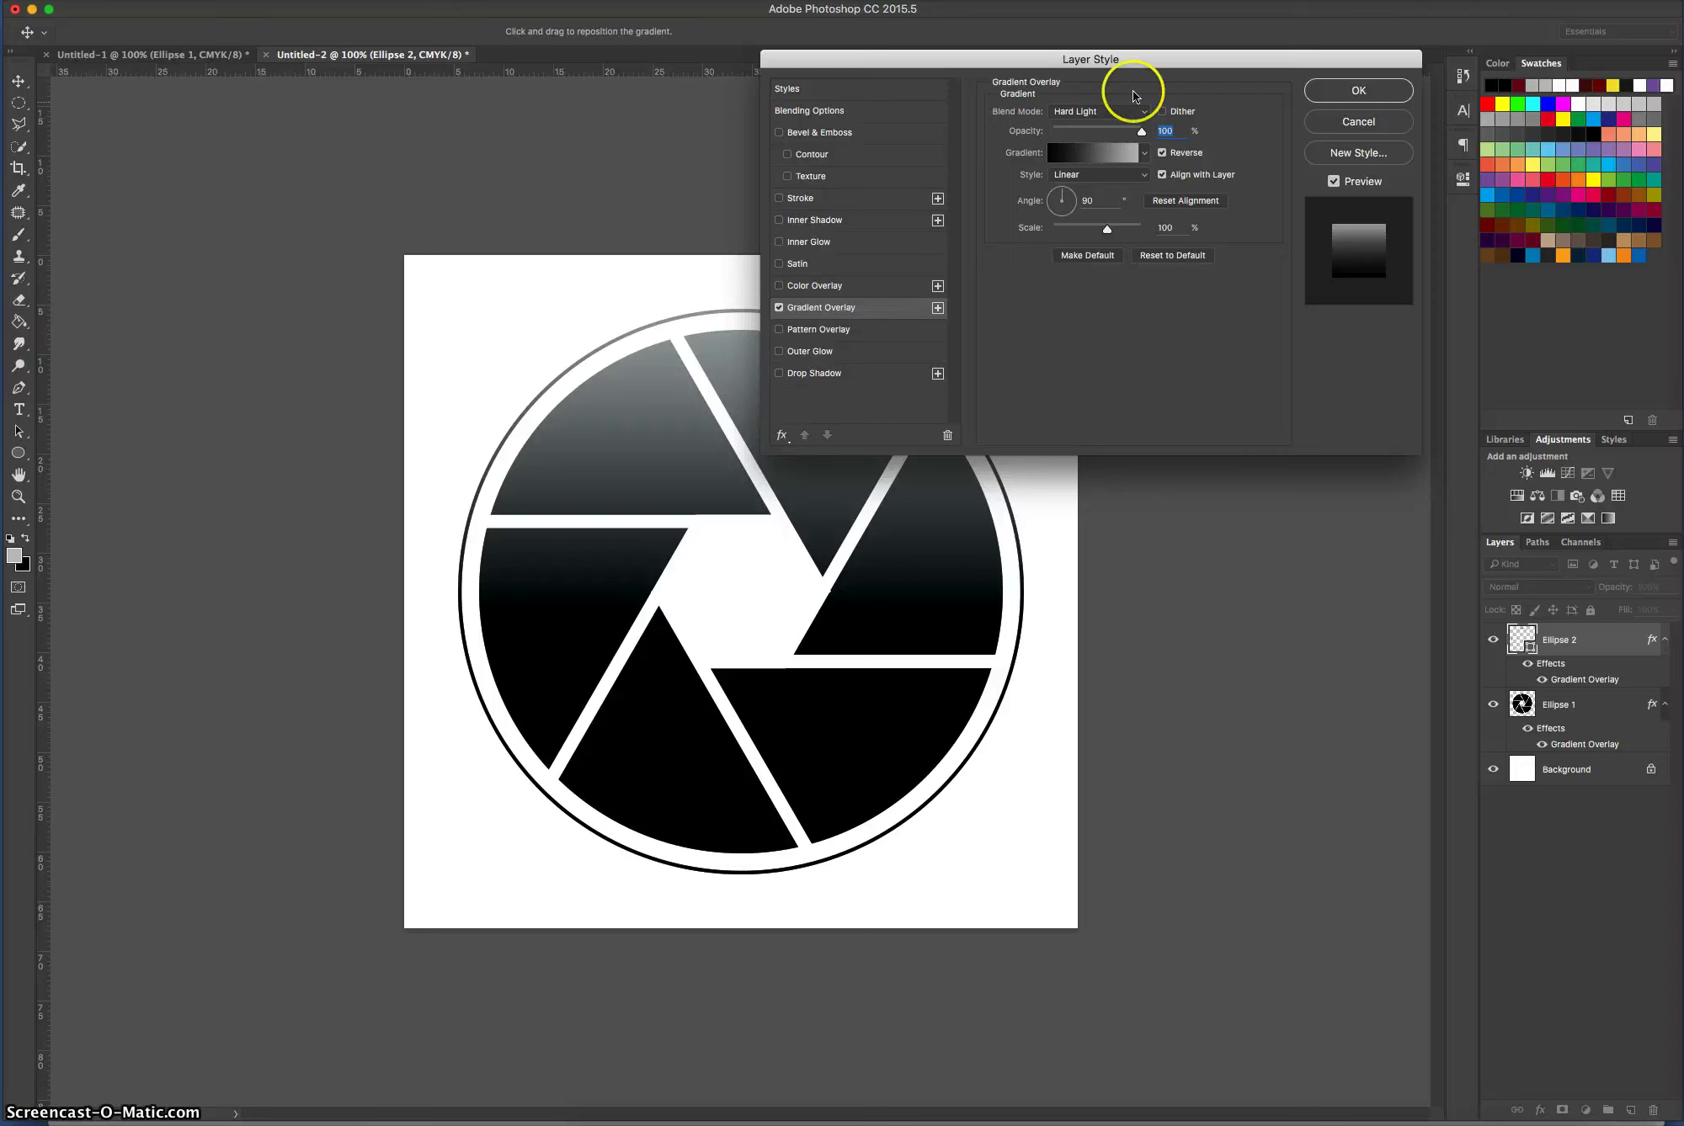
pyautogui.moveTo(1165, 57); pyautogui.dragTo(1350, 75)
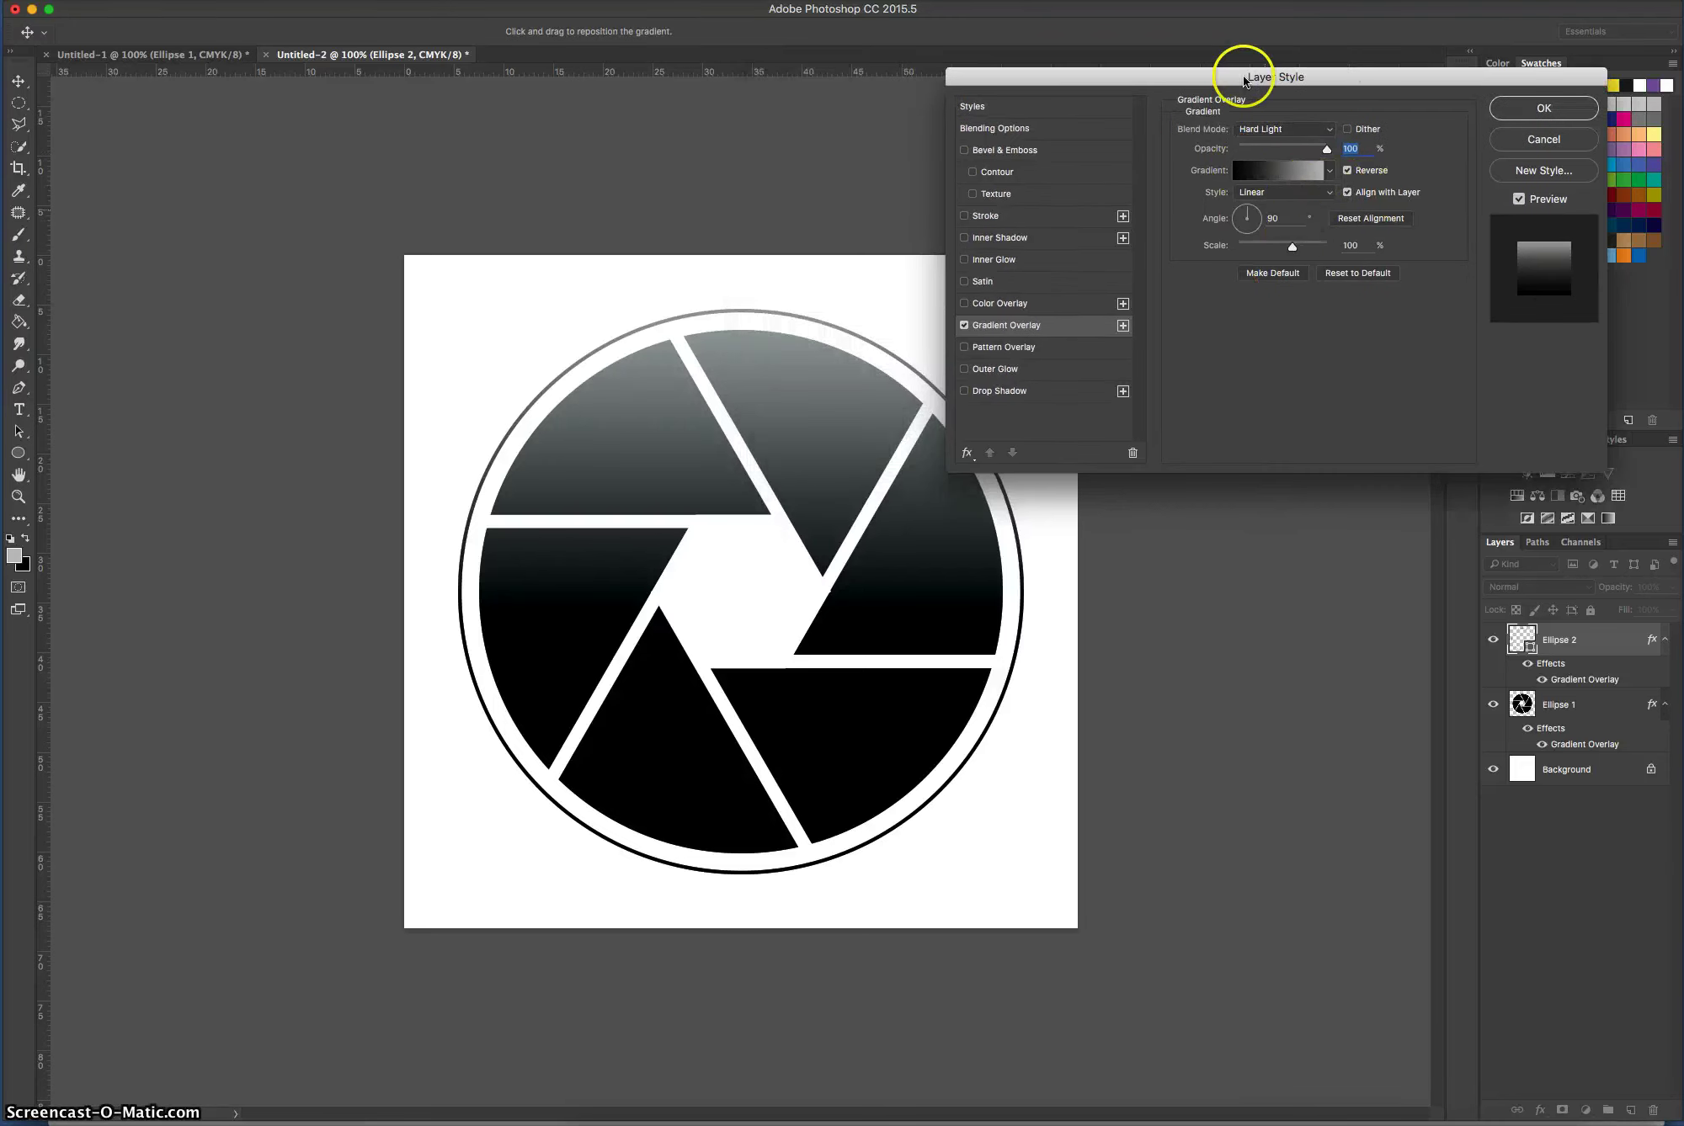
pyautogui.click(1544, 110)
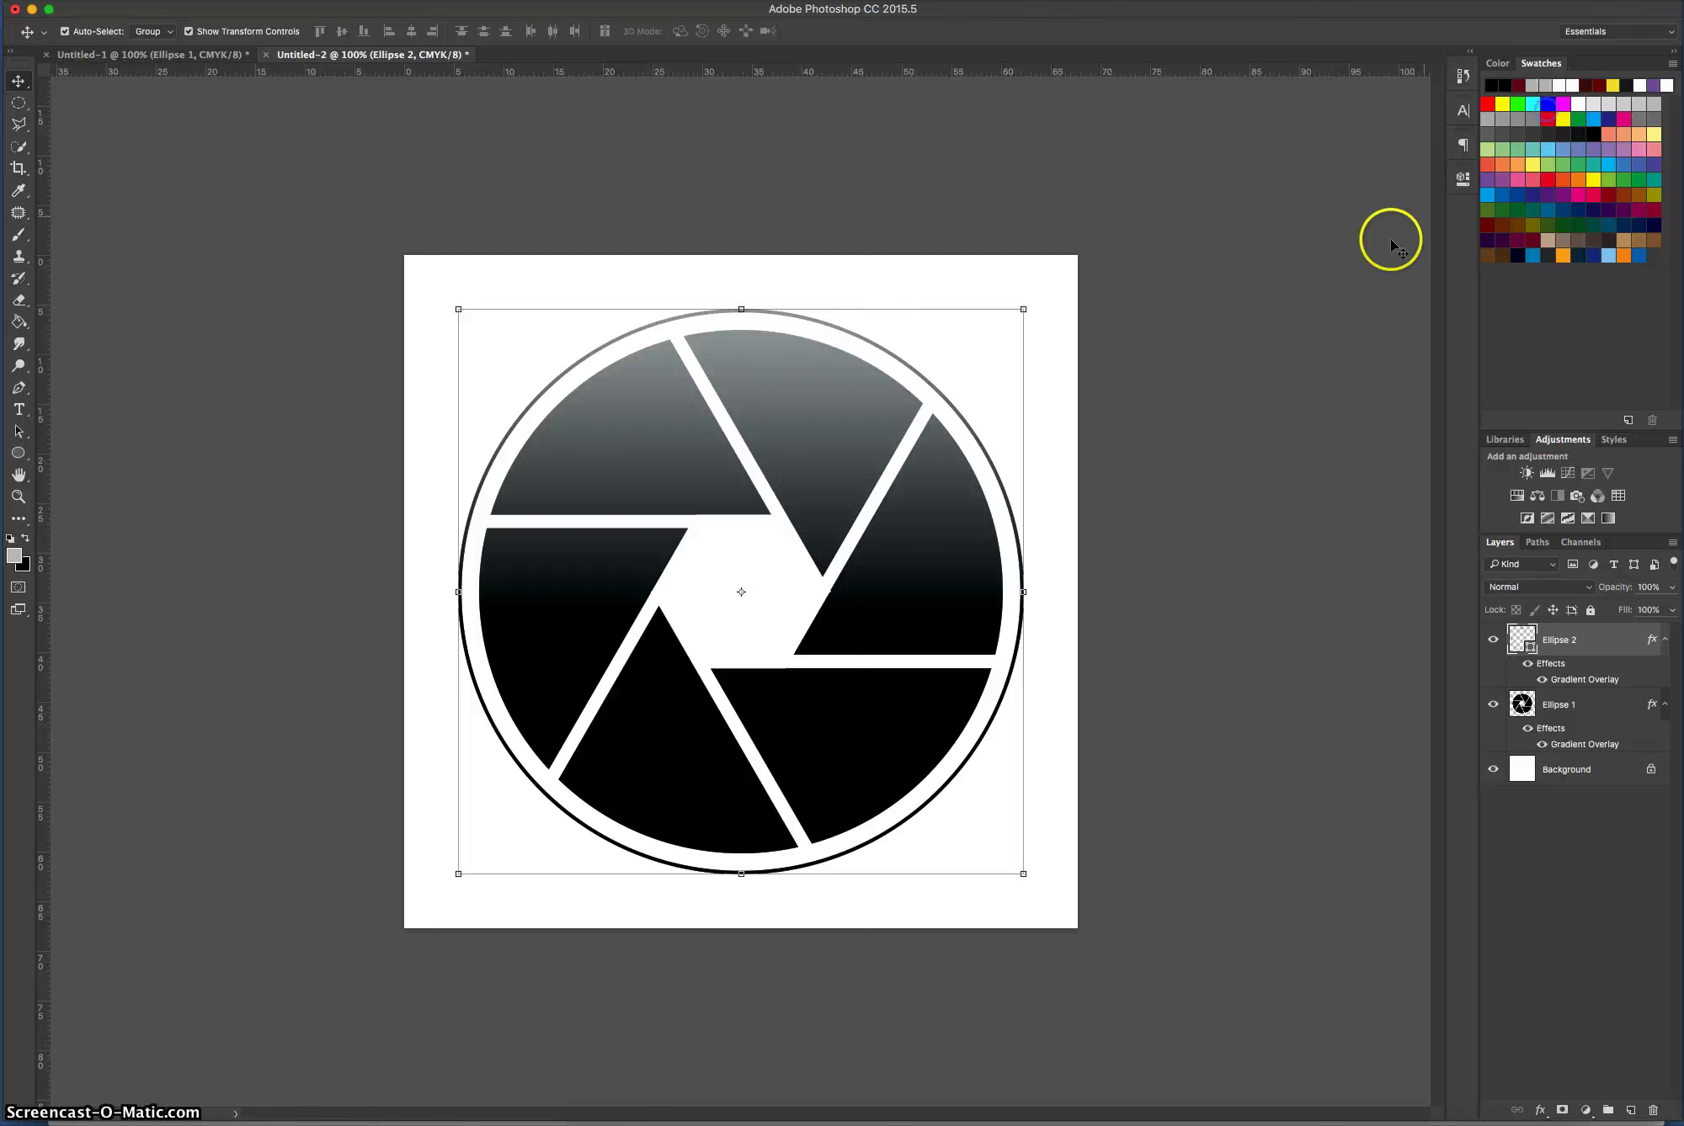
pyautogui.click(1117, 462)
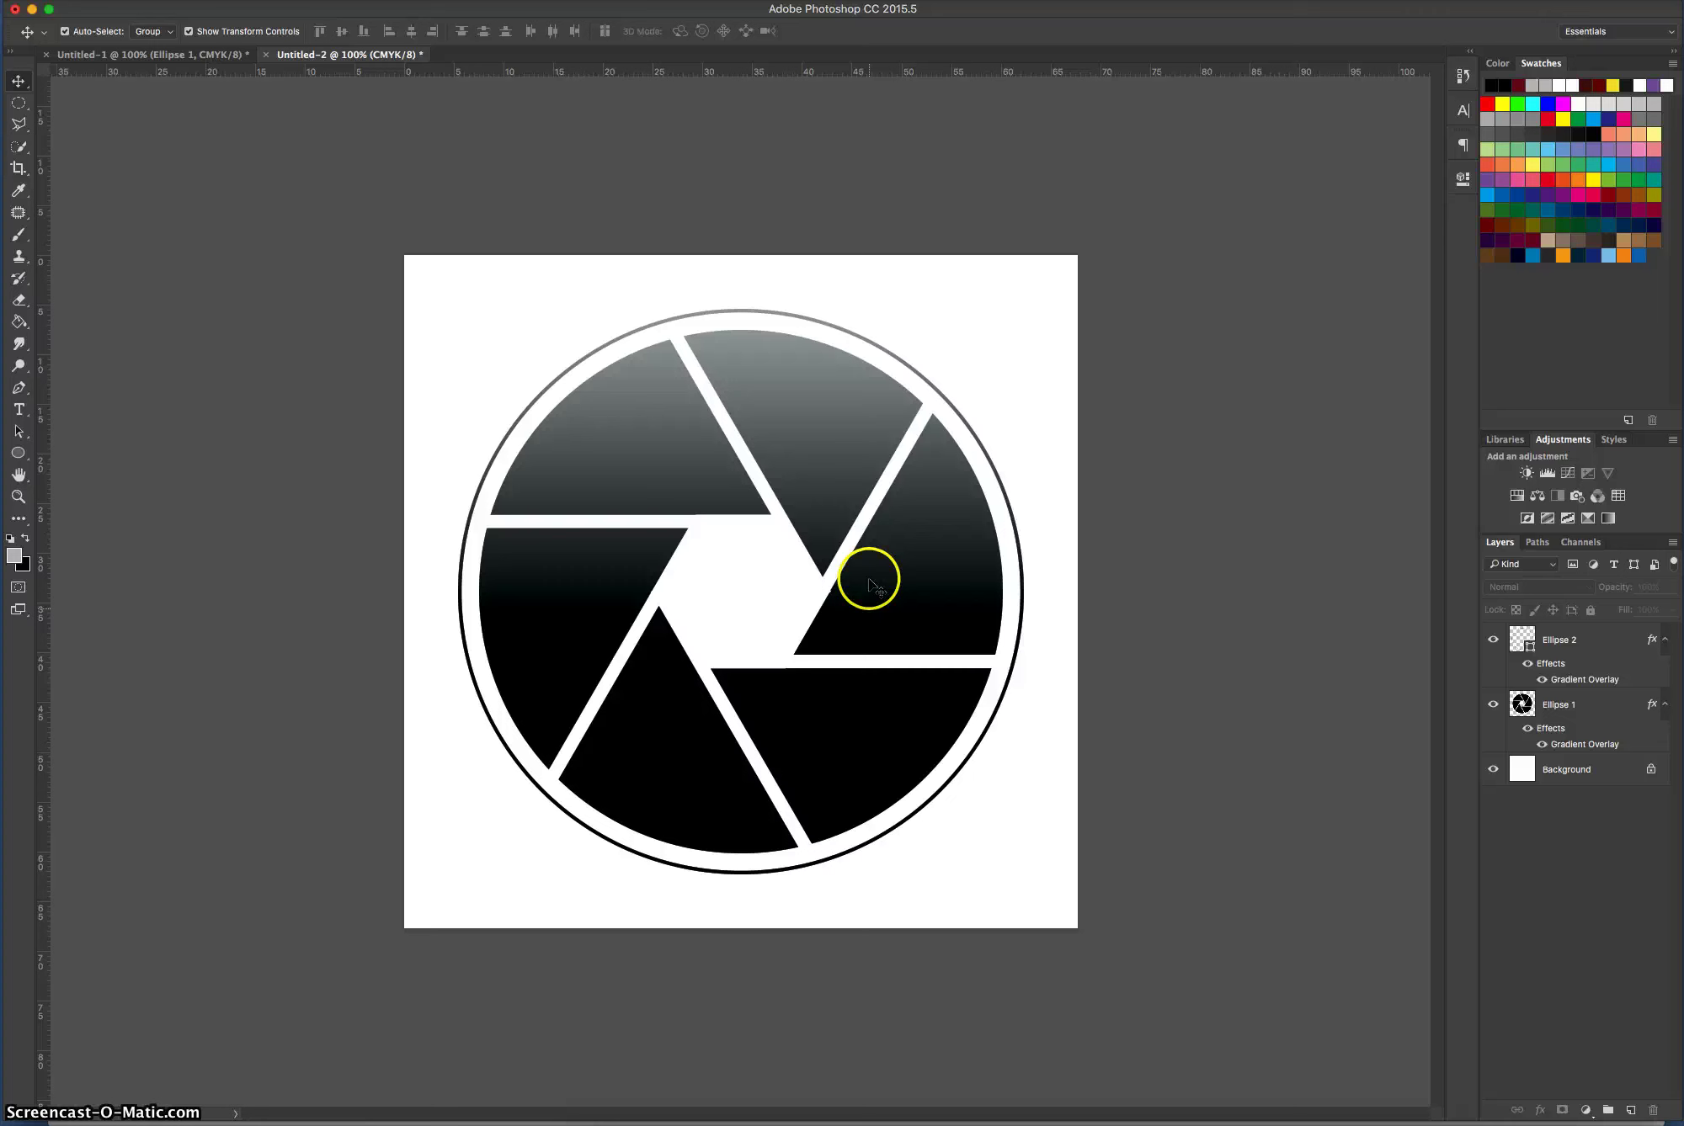
# Try a 100° Twirl filter on the Ellipse 1 blades layer, then undo it.
pyautogui.click(1597, 713)
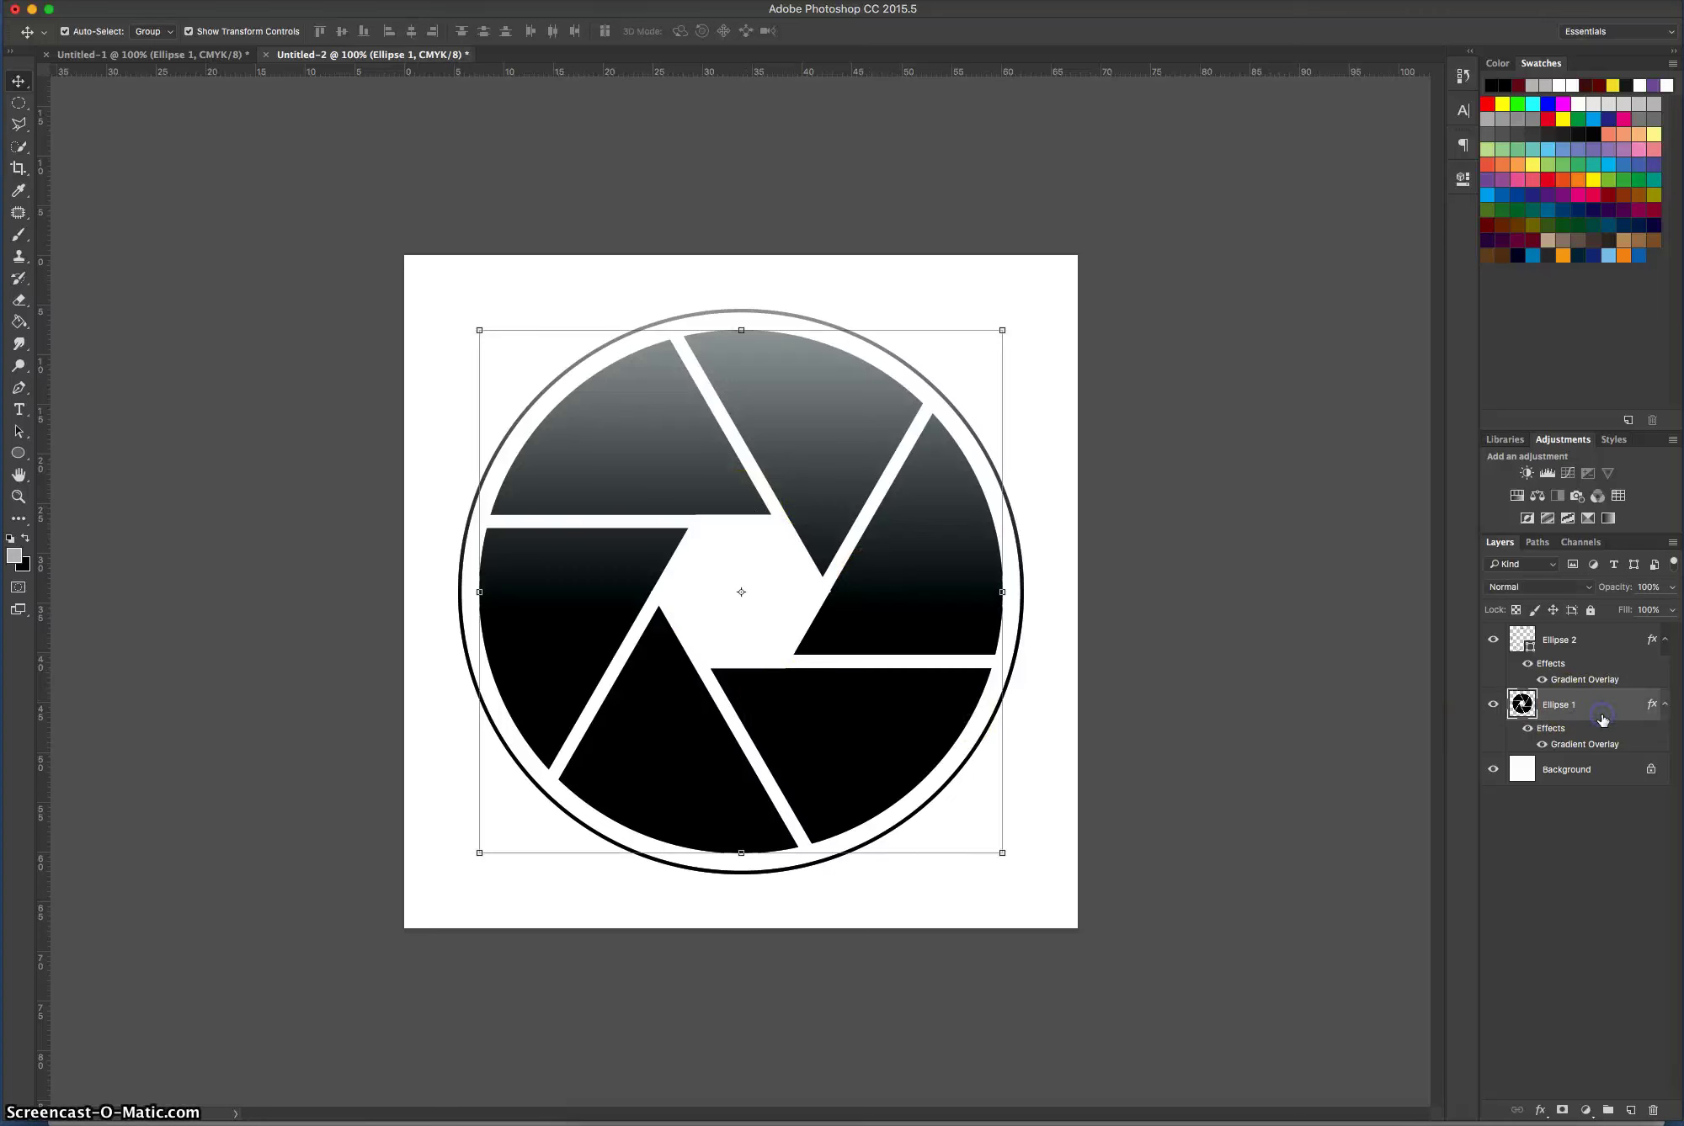
pyautogui.click(434, 3)
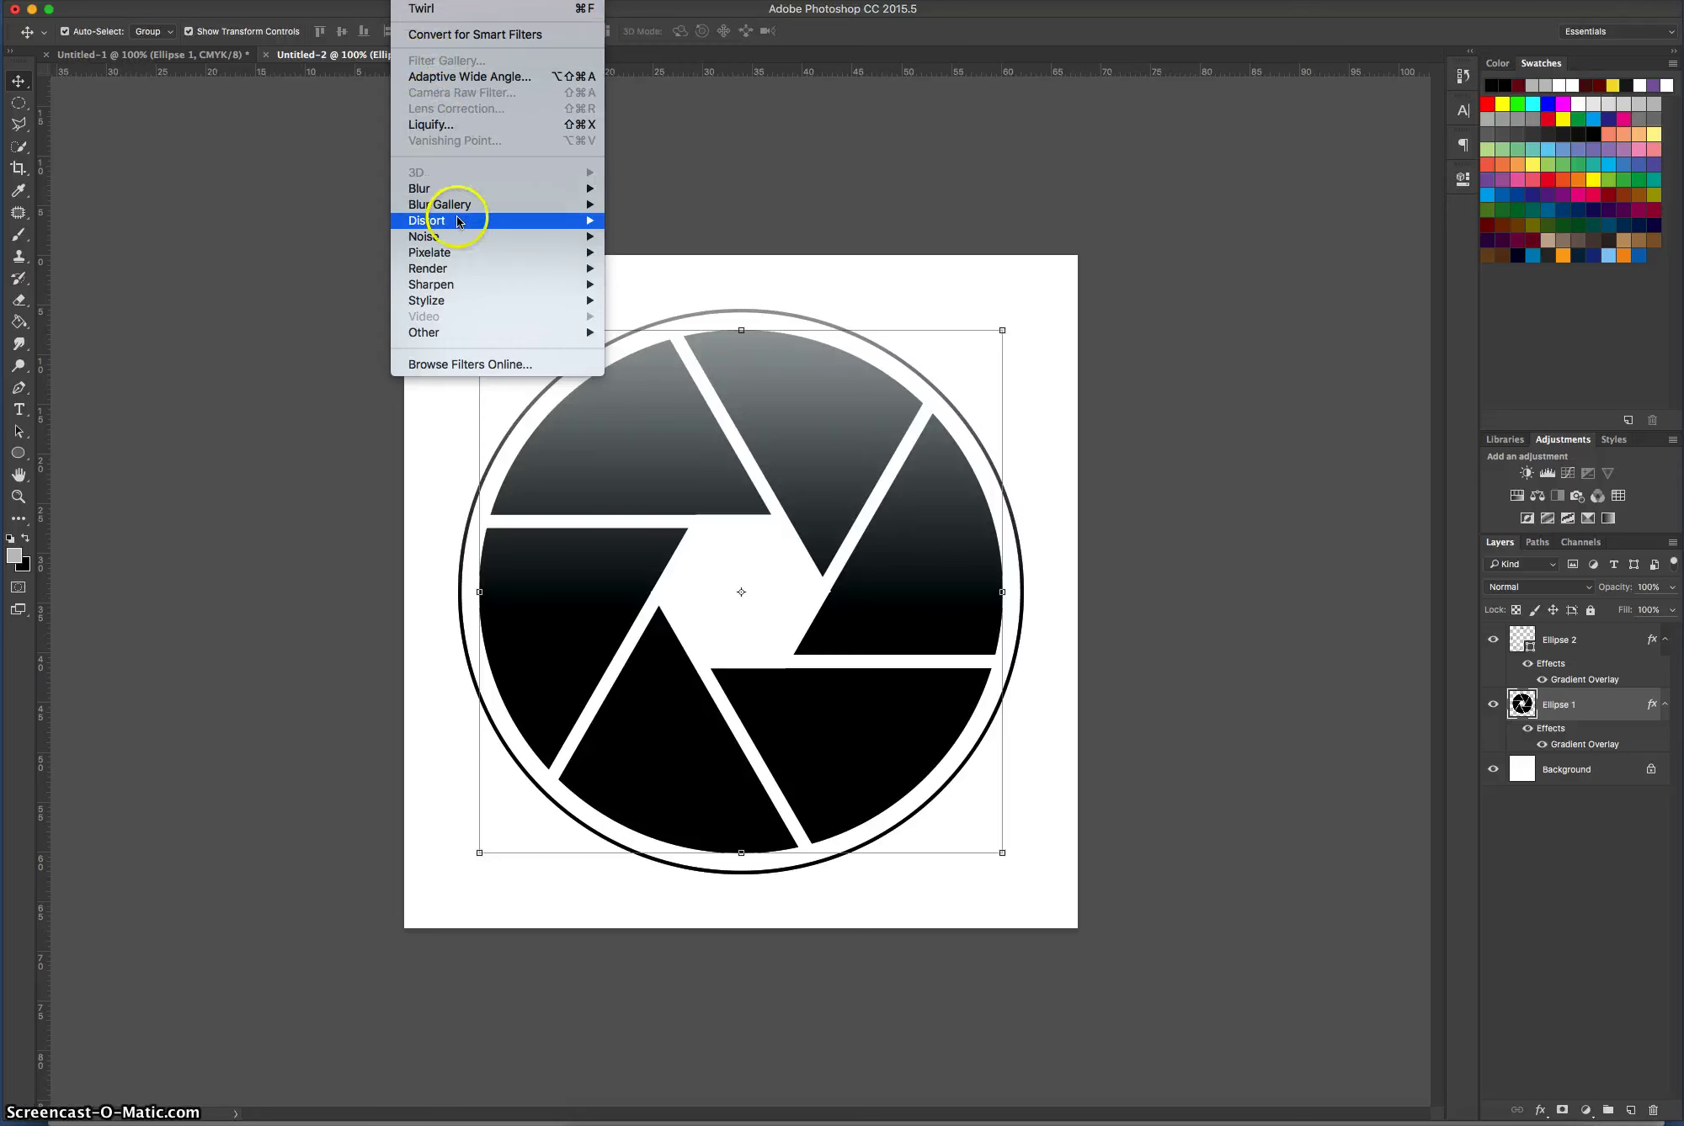
pyautogui.moveTo(458, 229)
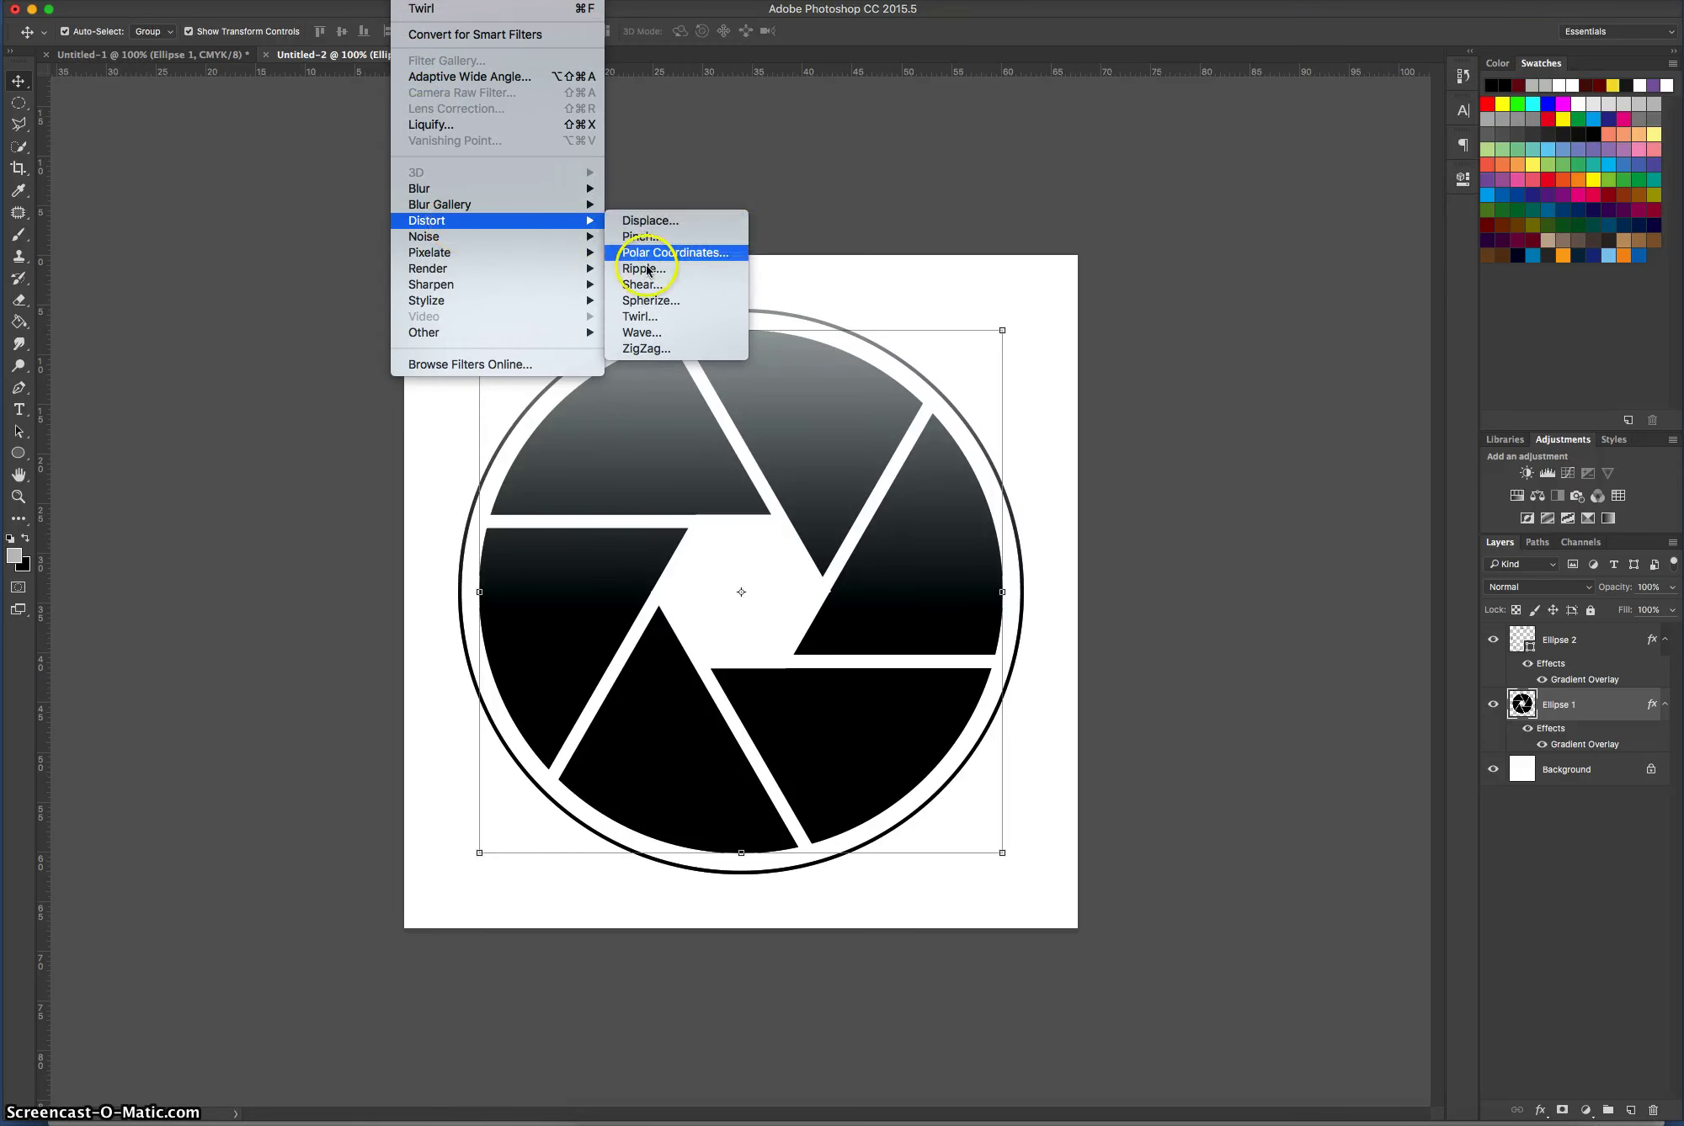
pyautogui.click(661, 318)
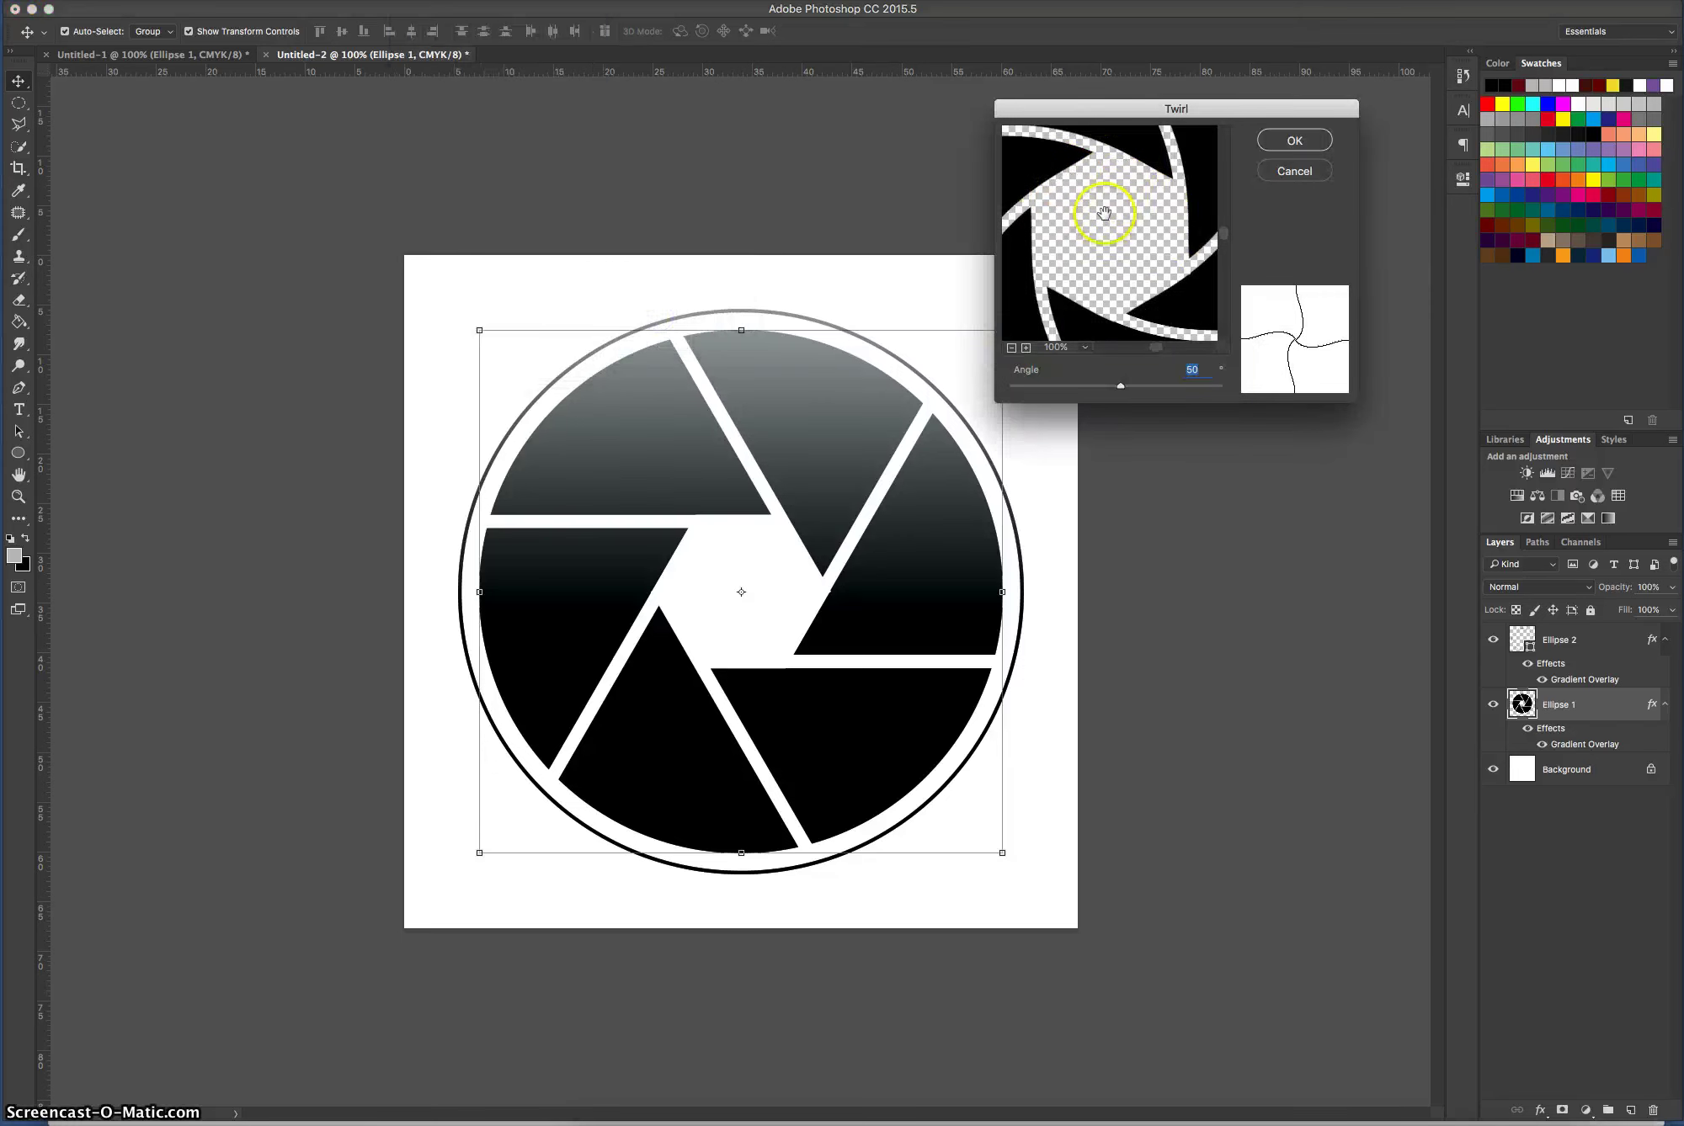
pyautogui.moveTo(1119, 388)
pyautogui.mouseDown()
pyautogui.moveTo(1152, 391)
pyautogui.moveTo(1126, 393)
pyautogui.mouseUp()
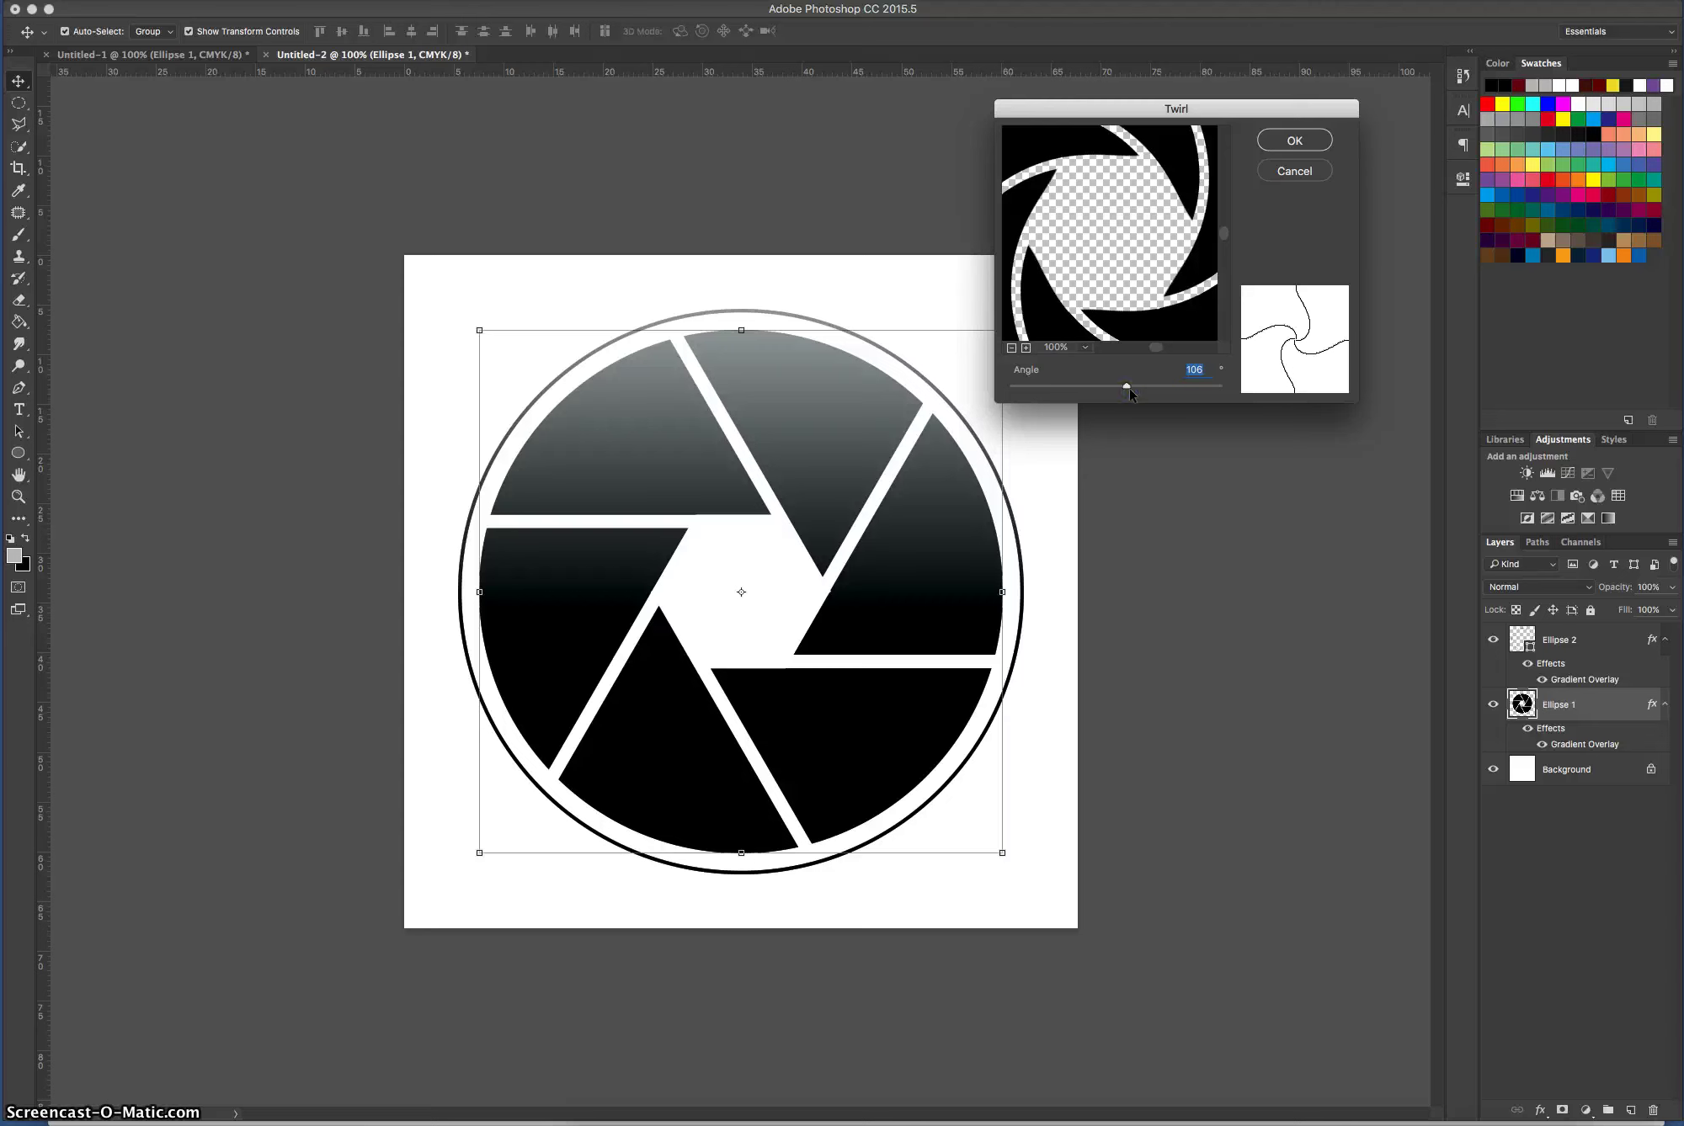
pyautogui.write('100')
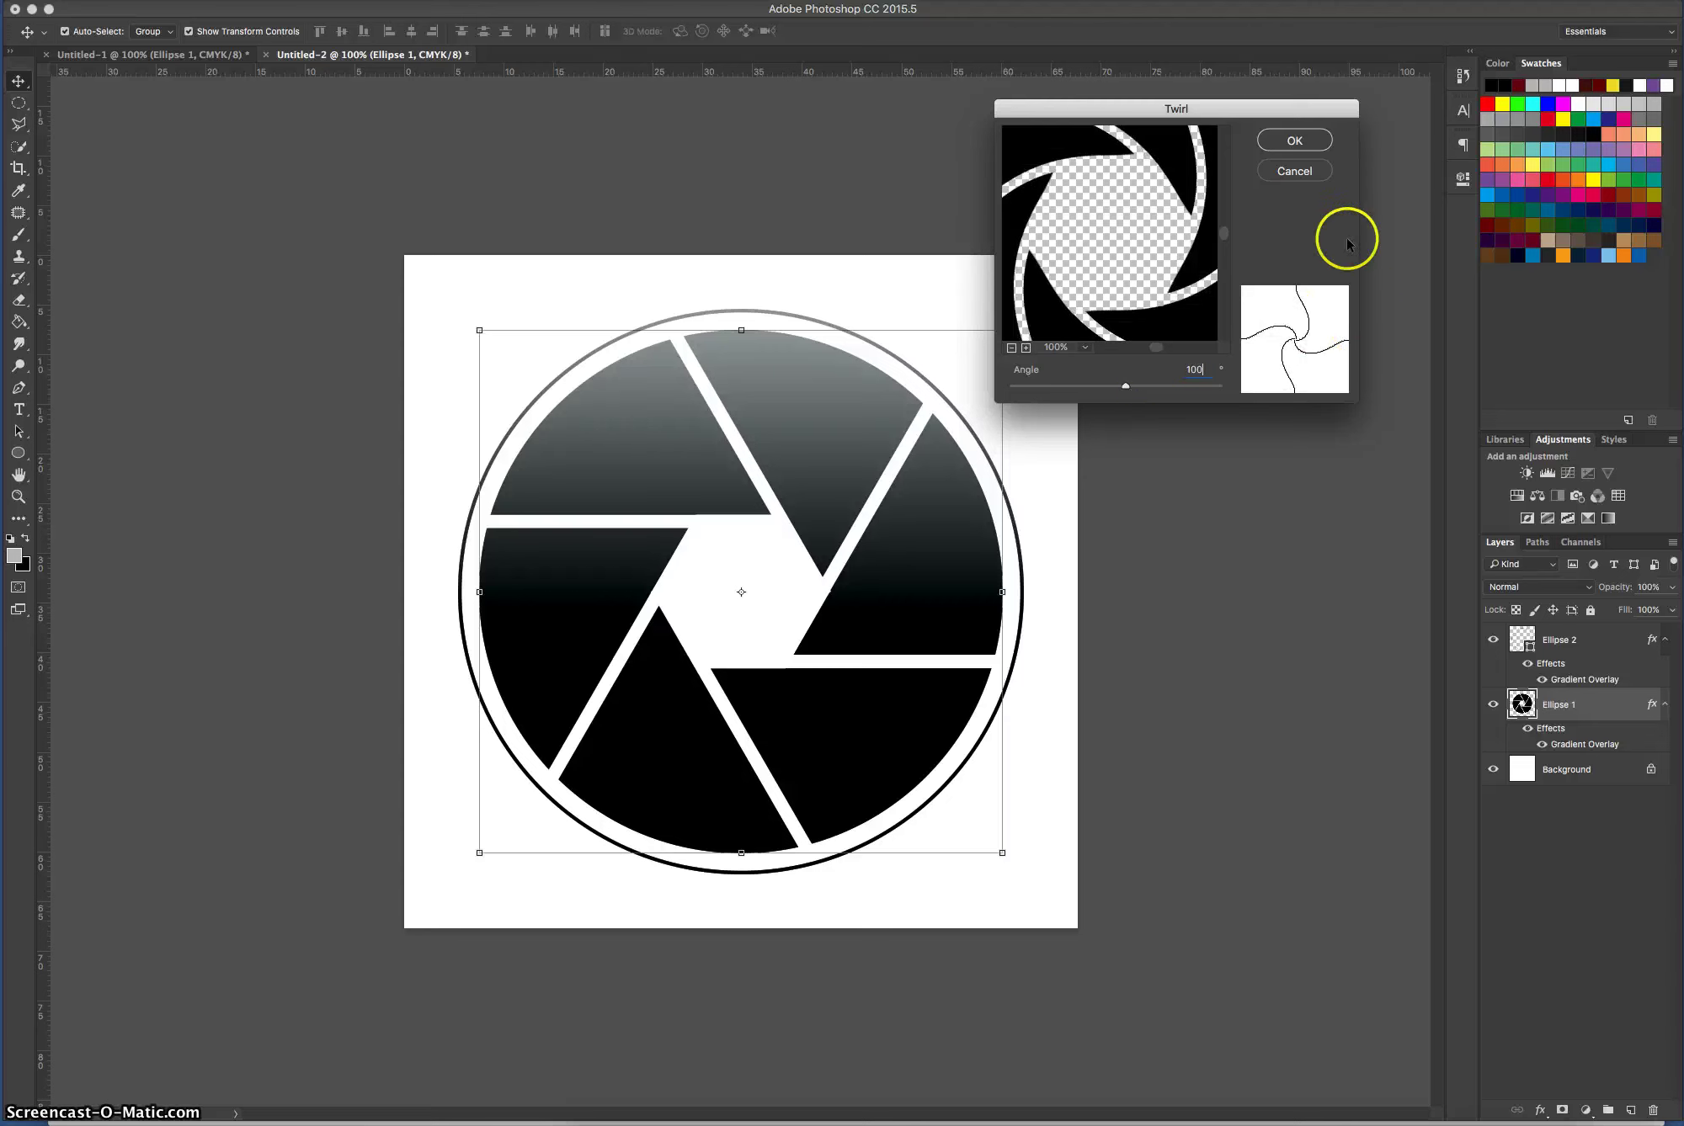
pyautogui.click(1296, 142)
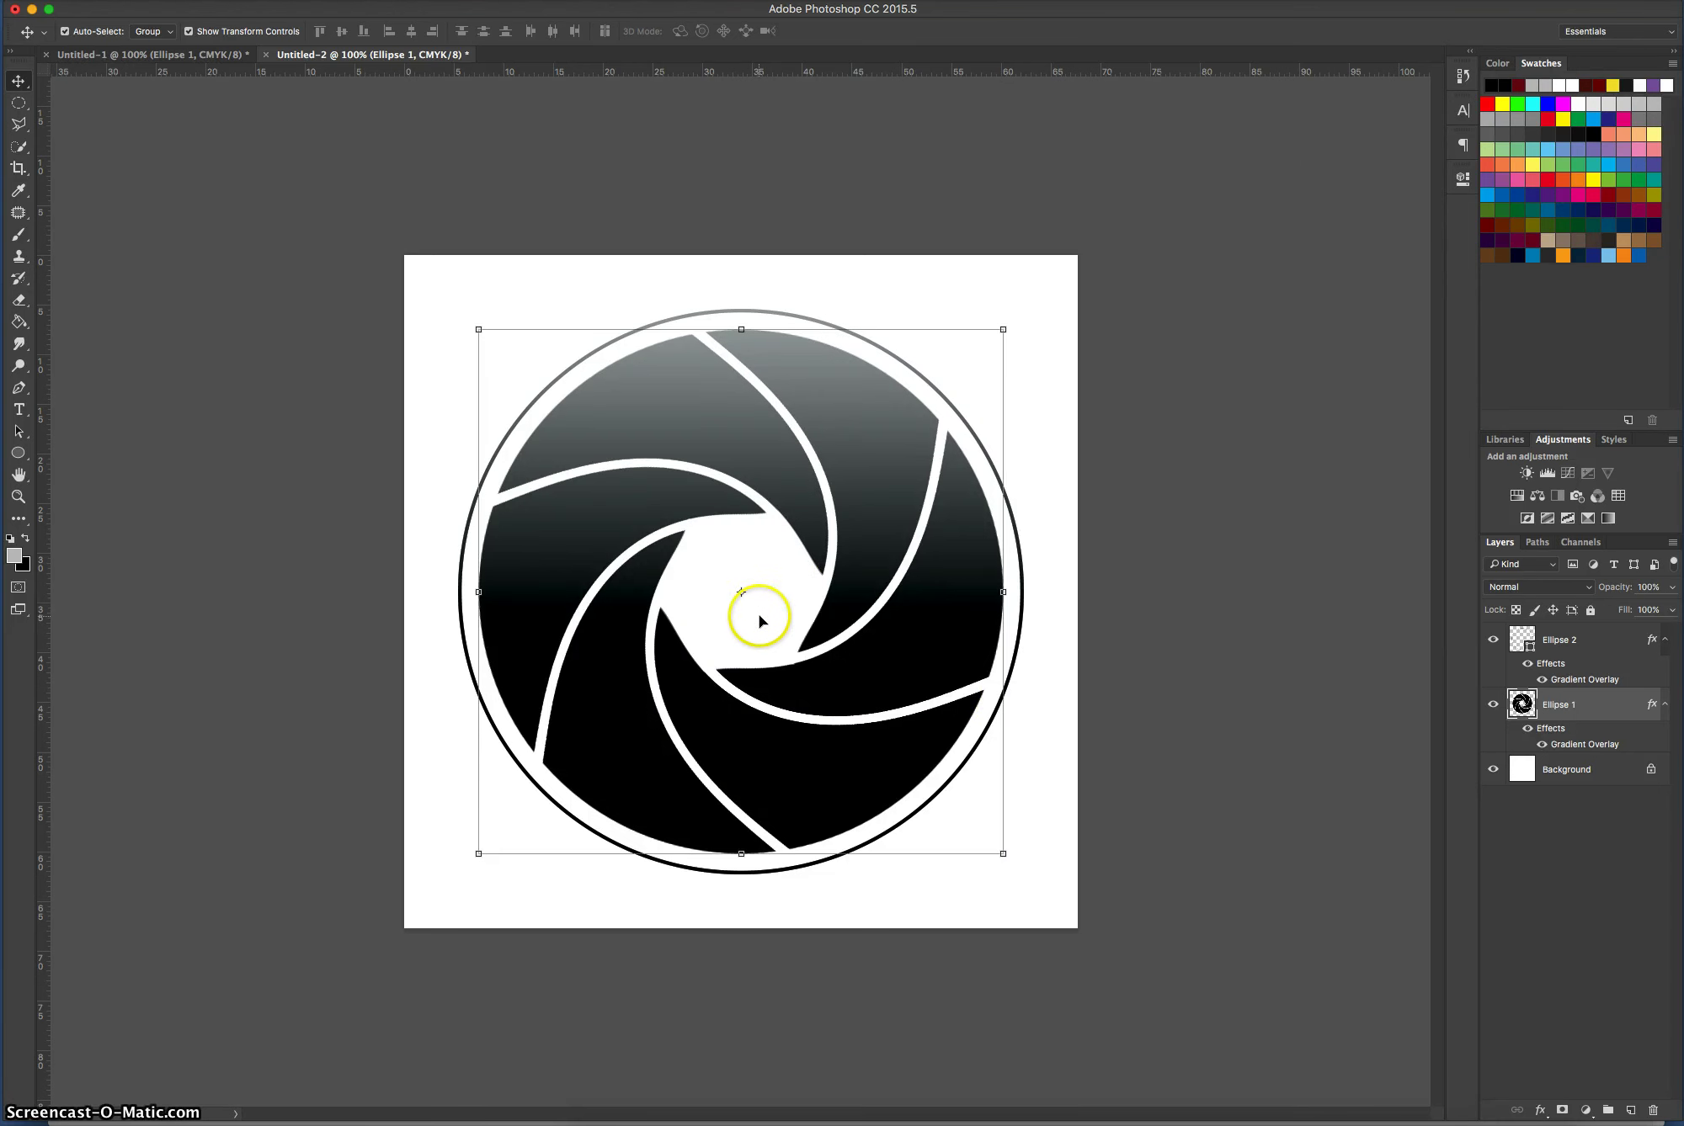
pyautogui.press('super+z')
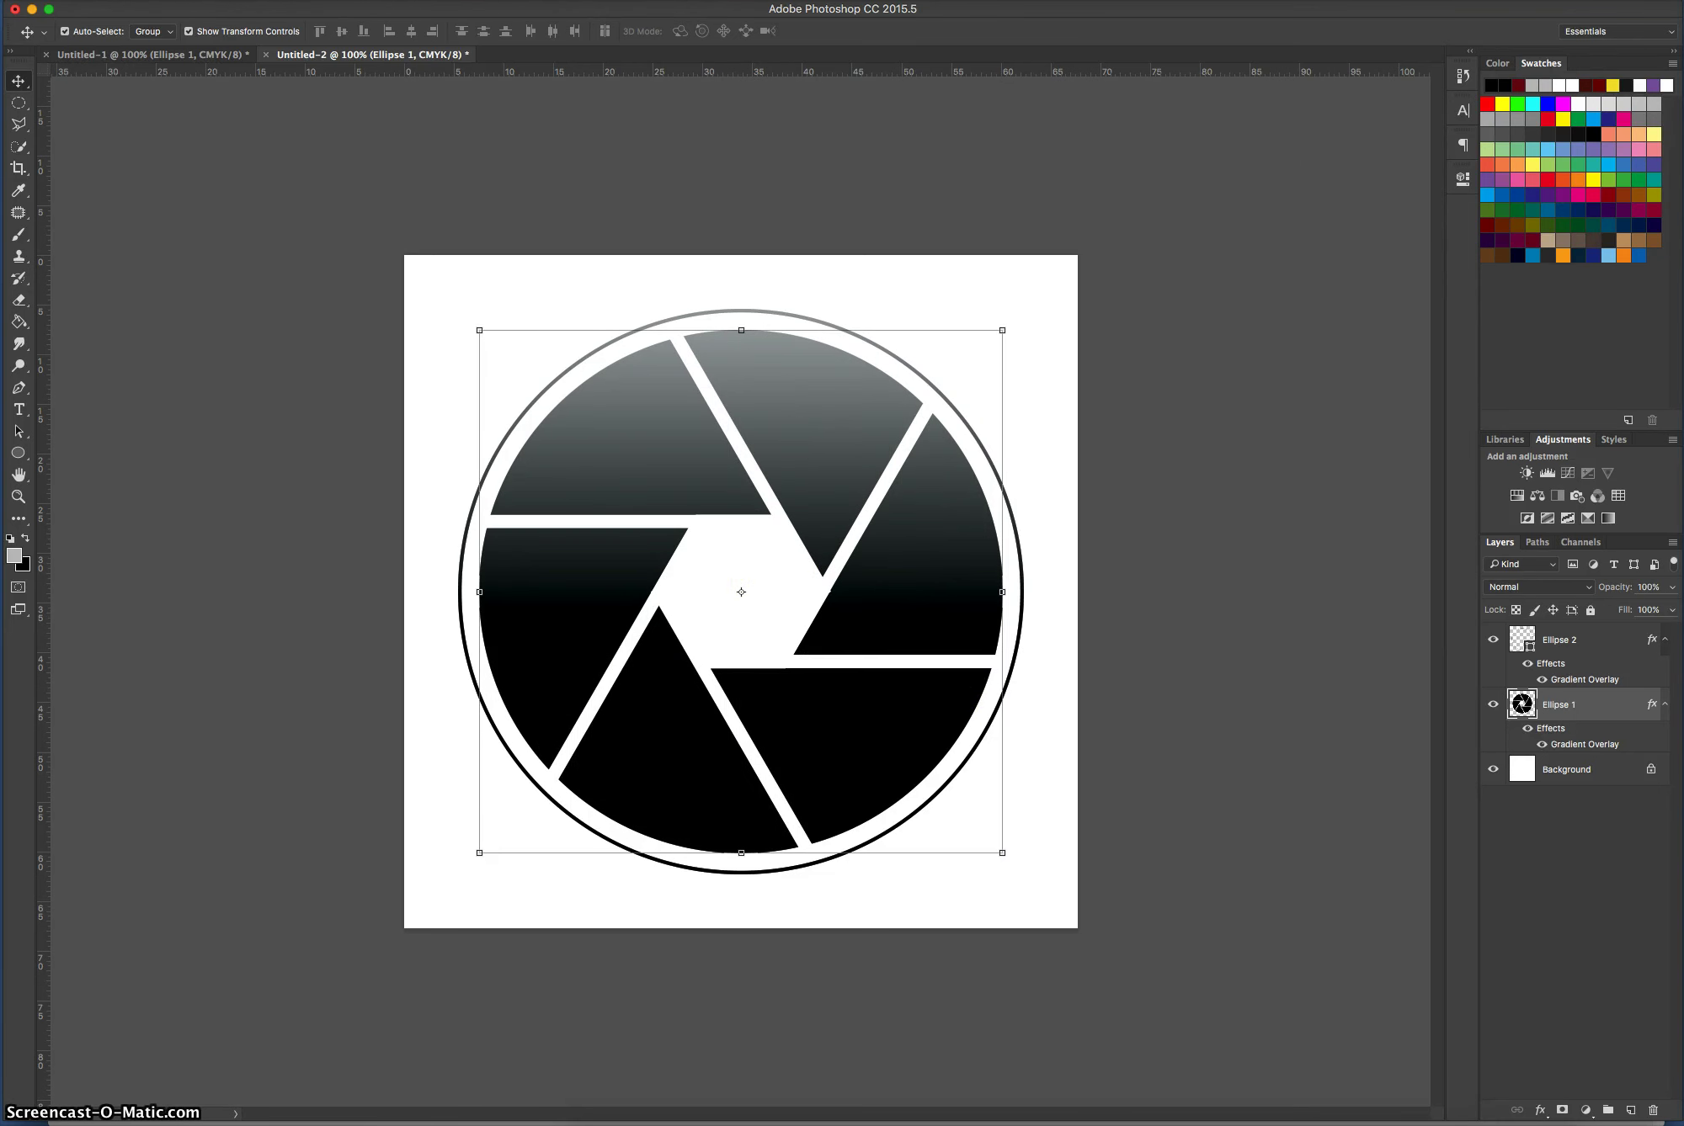
# Reapply Twirl at a gentler 50° angle to the blades and deselect the layer.
pyautogui.click(421, 0)
pyautogui.moveTo(478, 240)
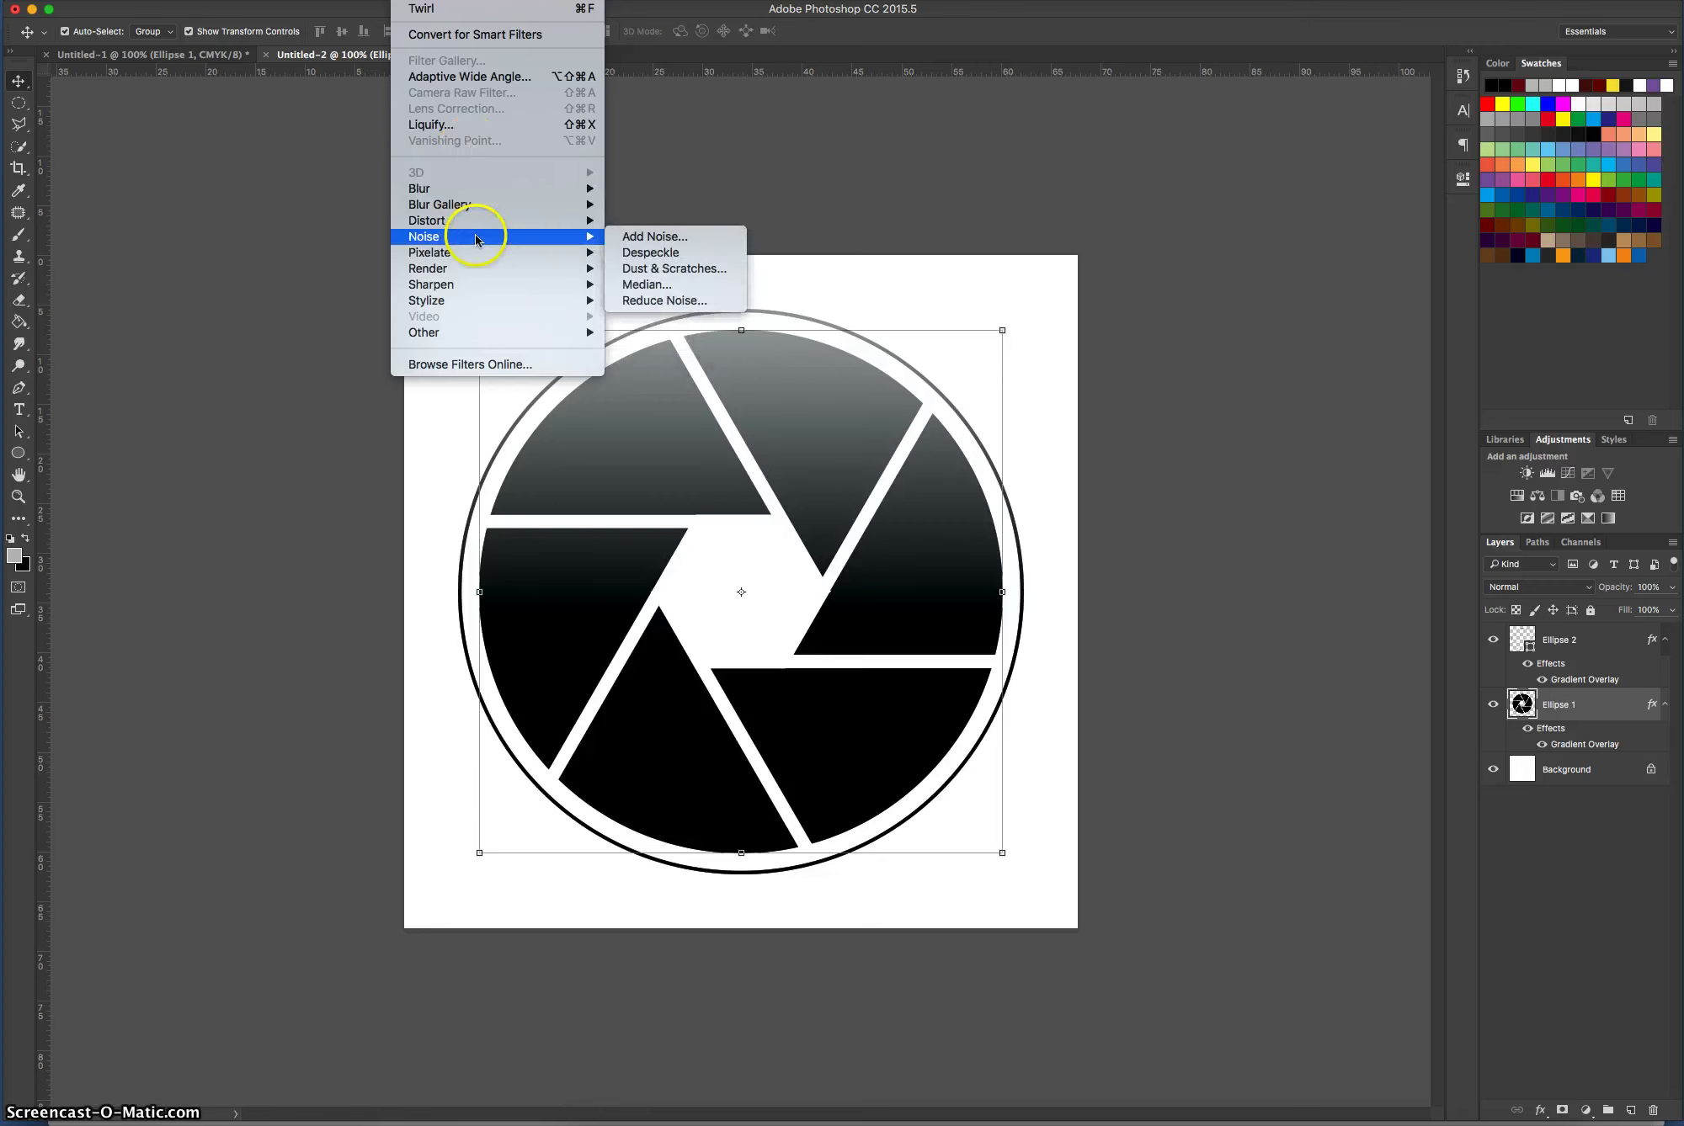
pyautogui.moveTo(583, 220)
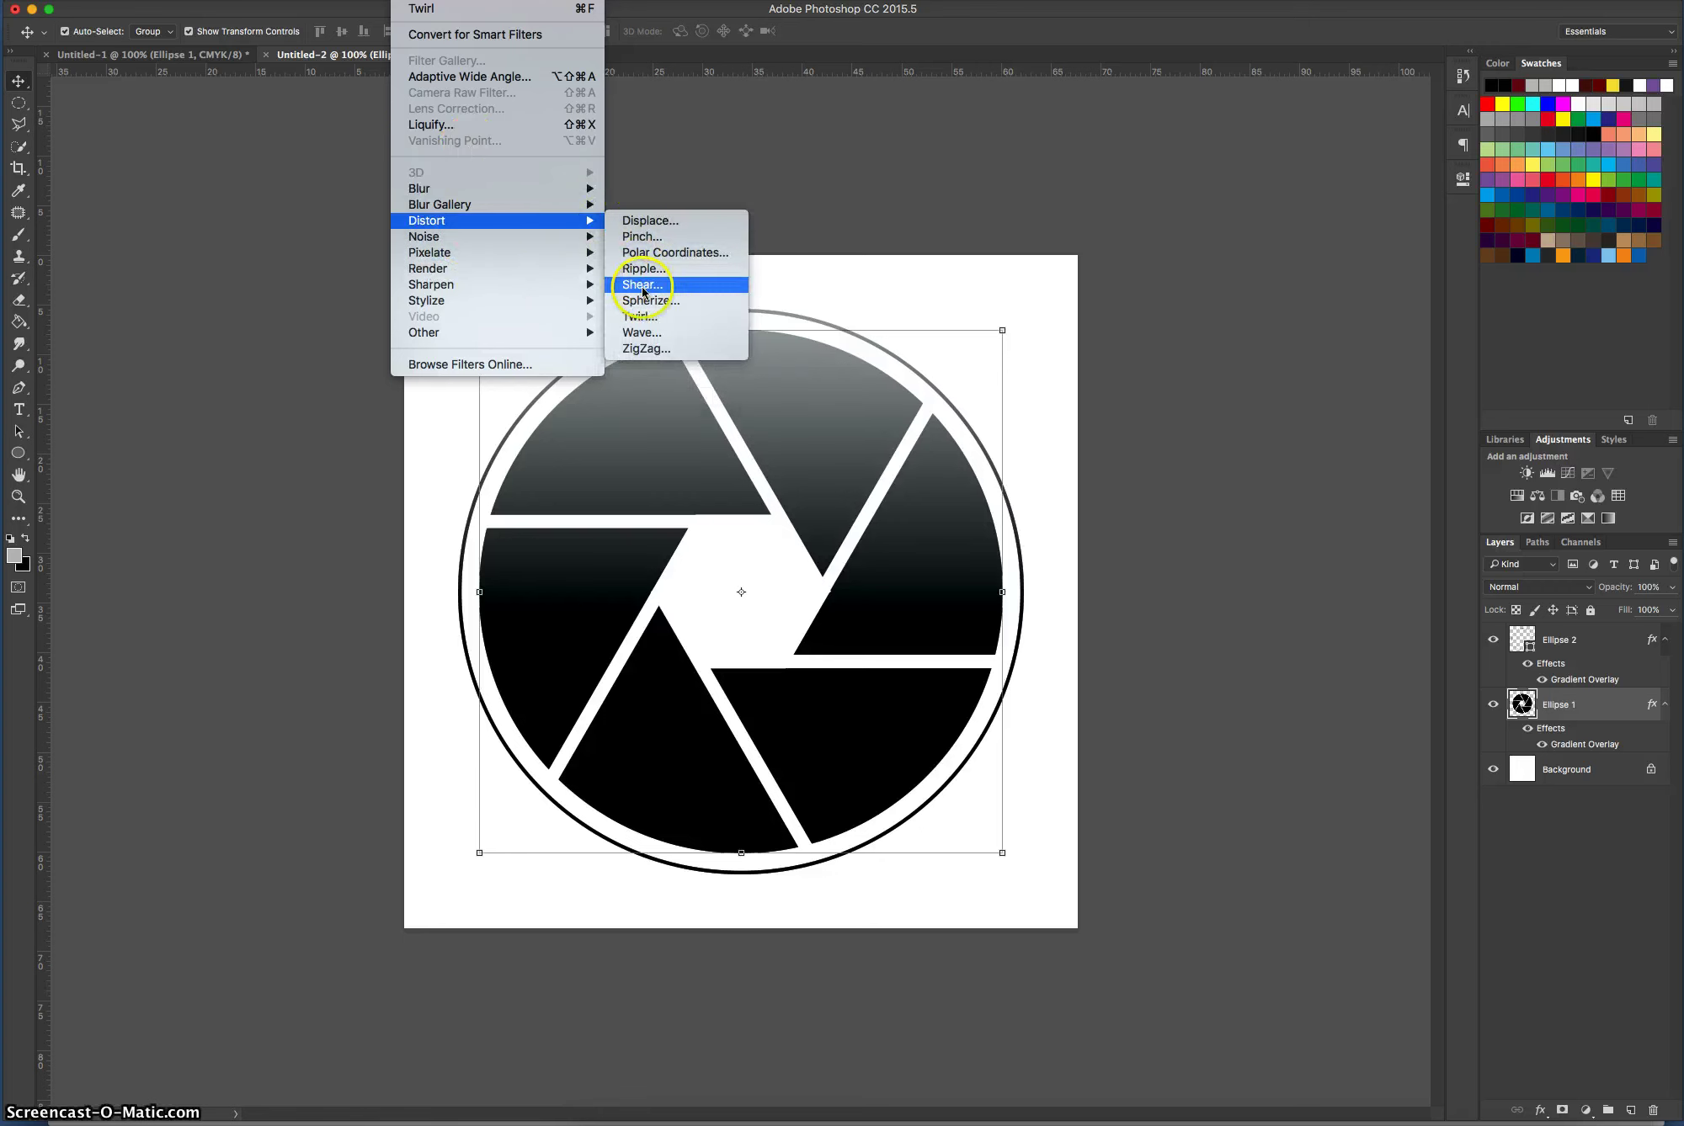
pyautogui.click(656, 319)
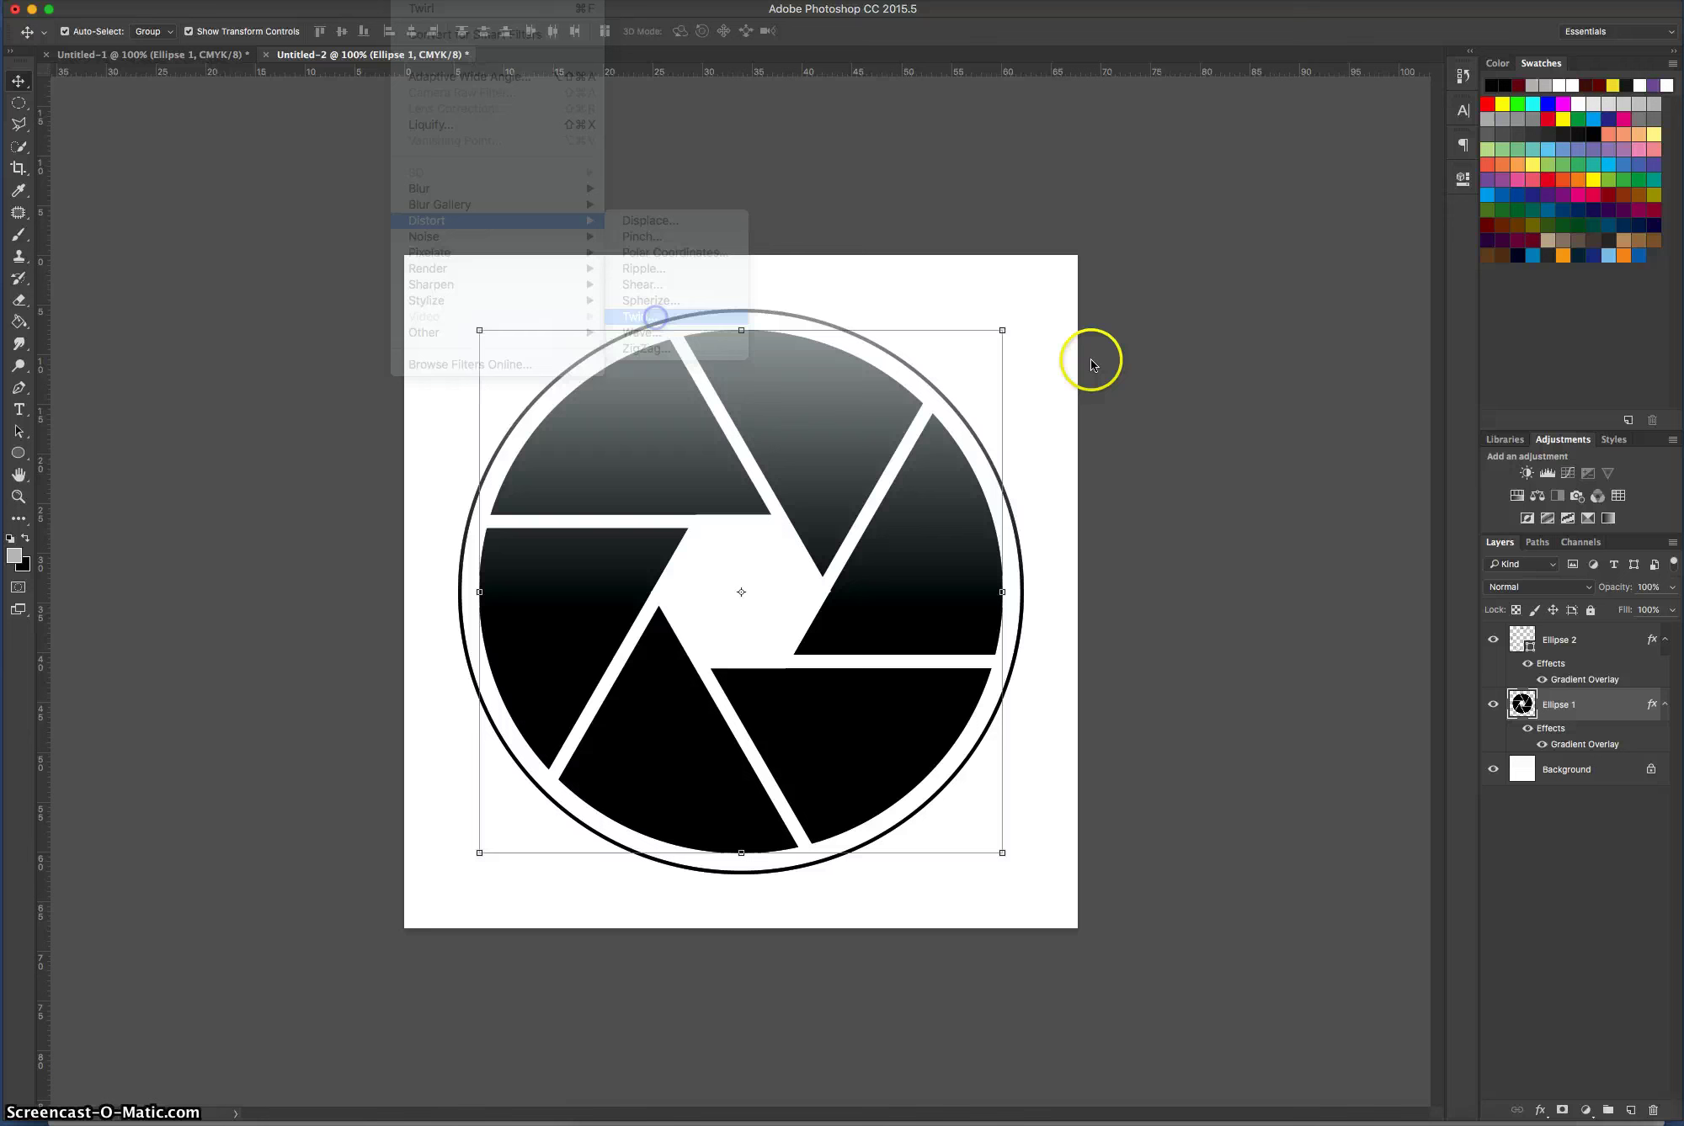
pyautogui.write('50')
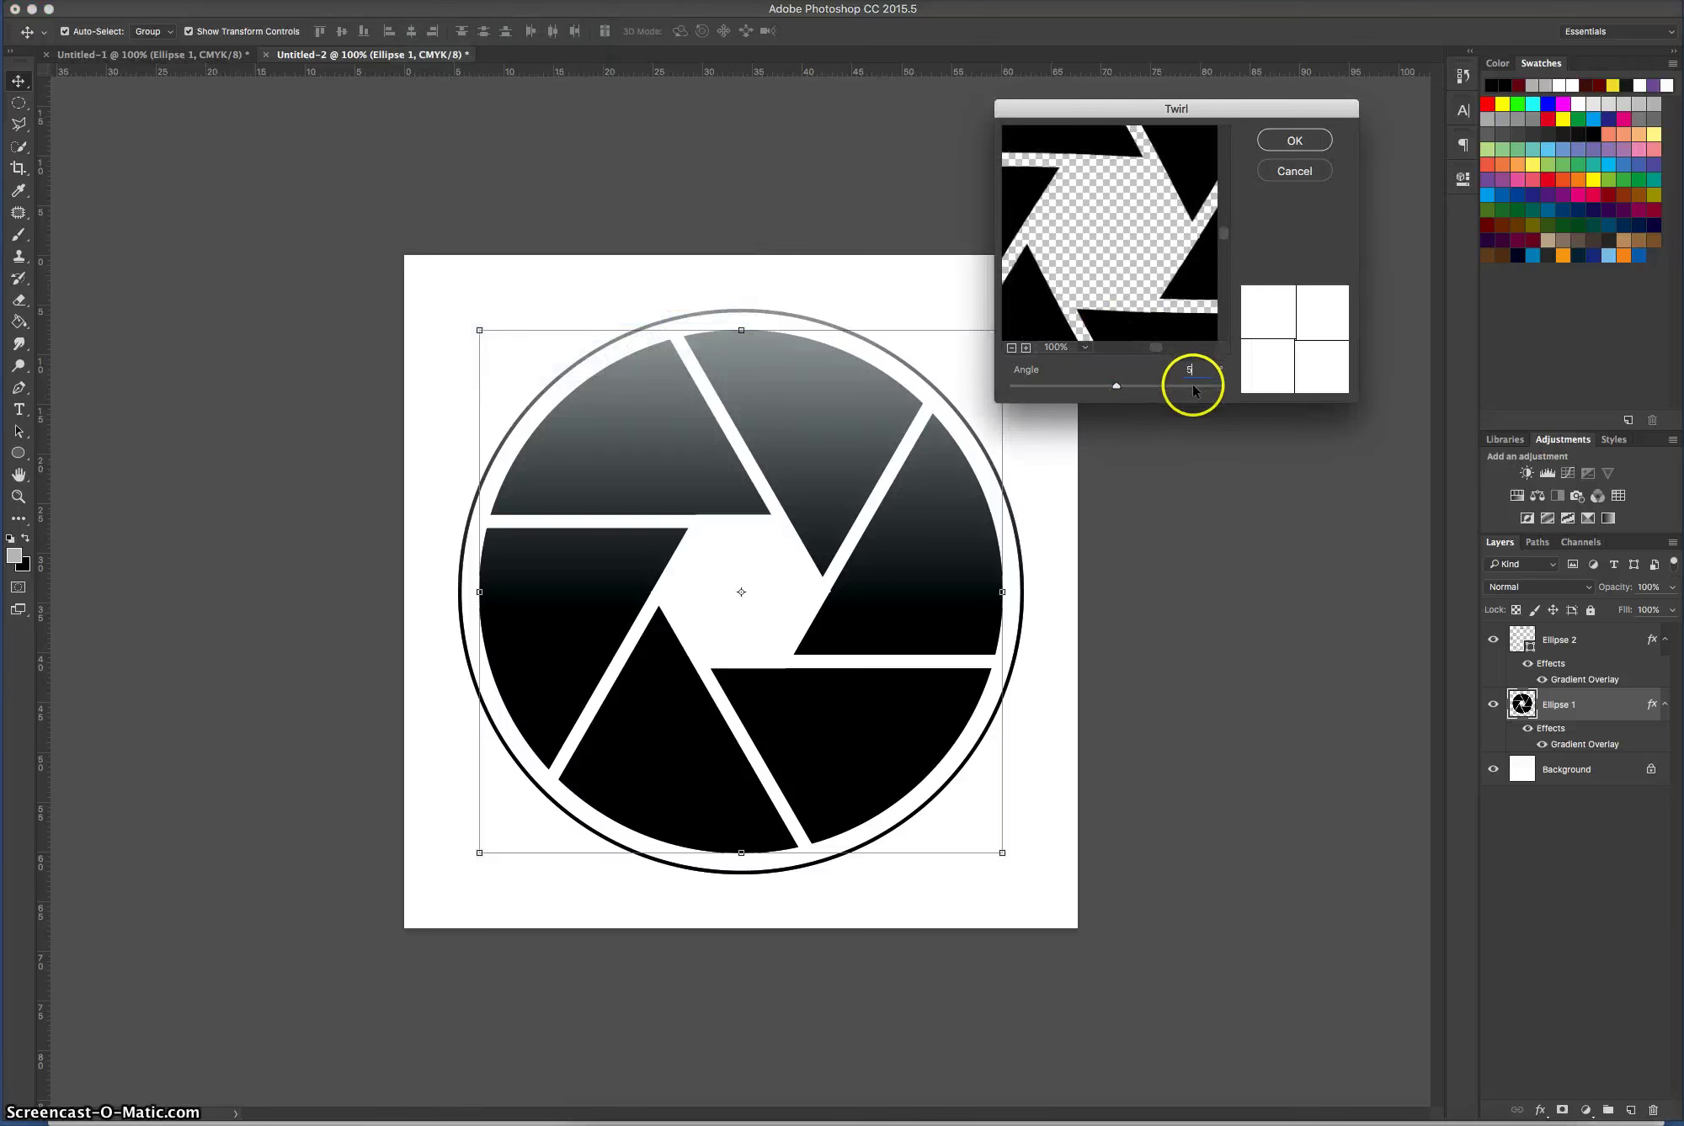
pyautogui.click(1294, 141)
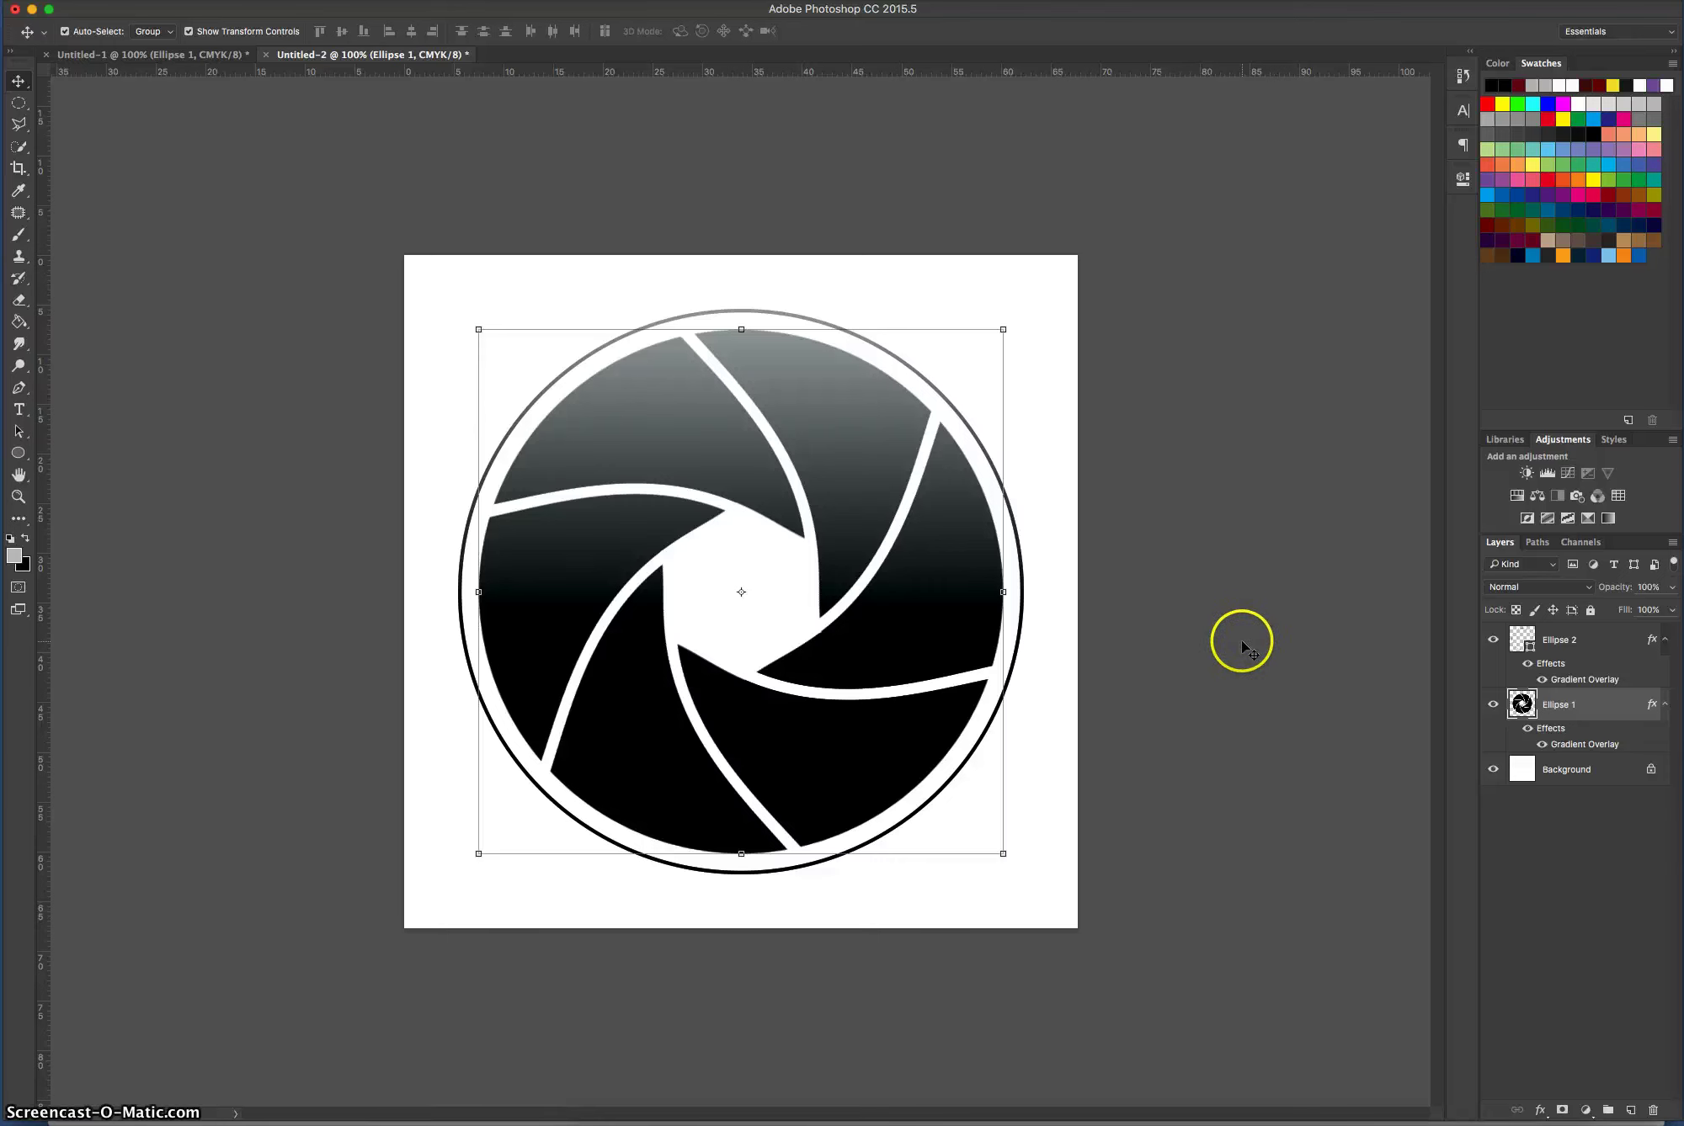
pyautogui.click(1243, 644)
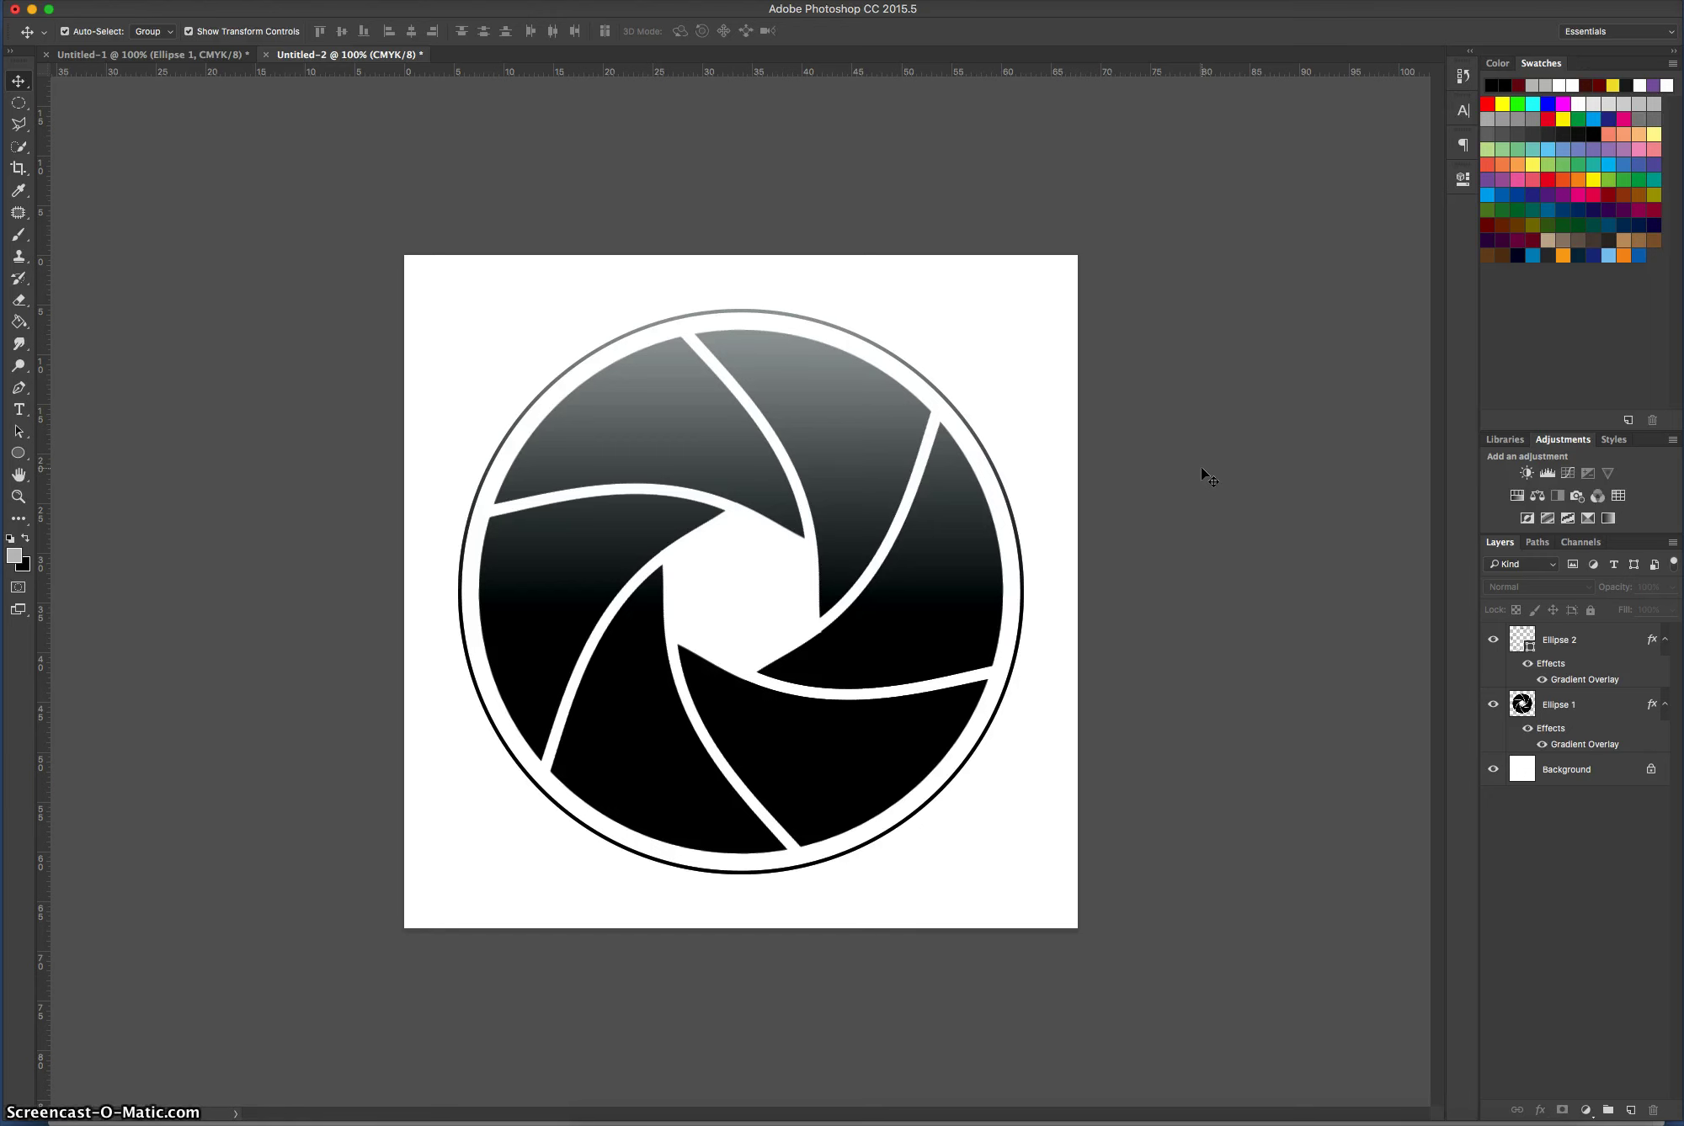
# Save As 'Photographer Logo' on the Desktop with JPEG chosen as the format.
pyautogui.click(164, 0)
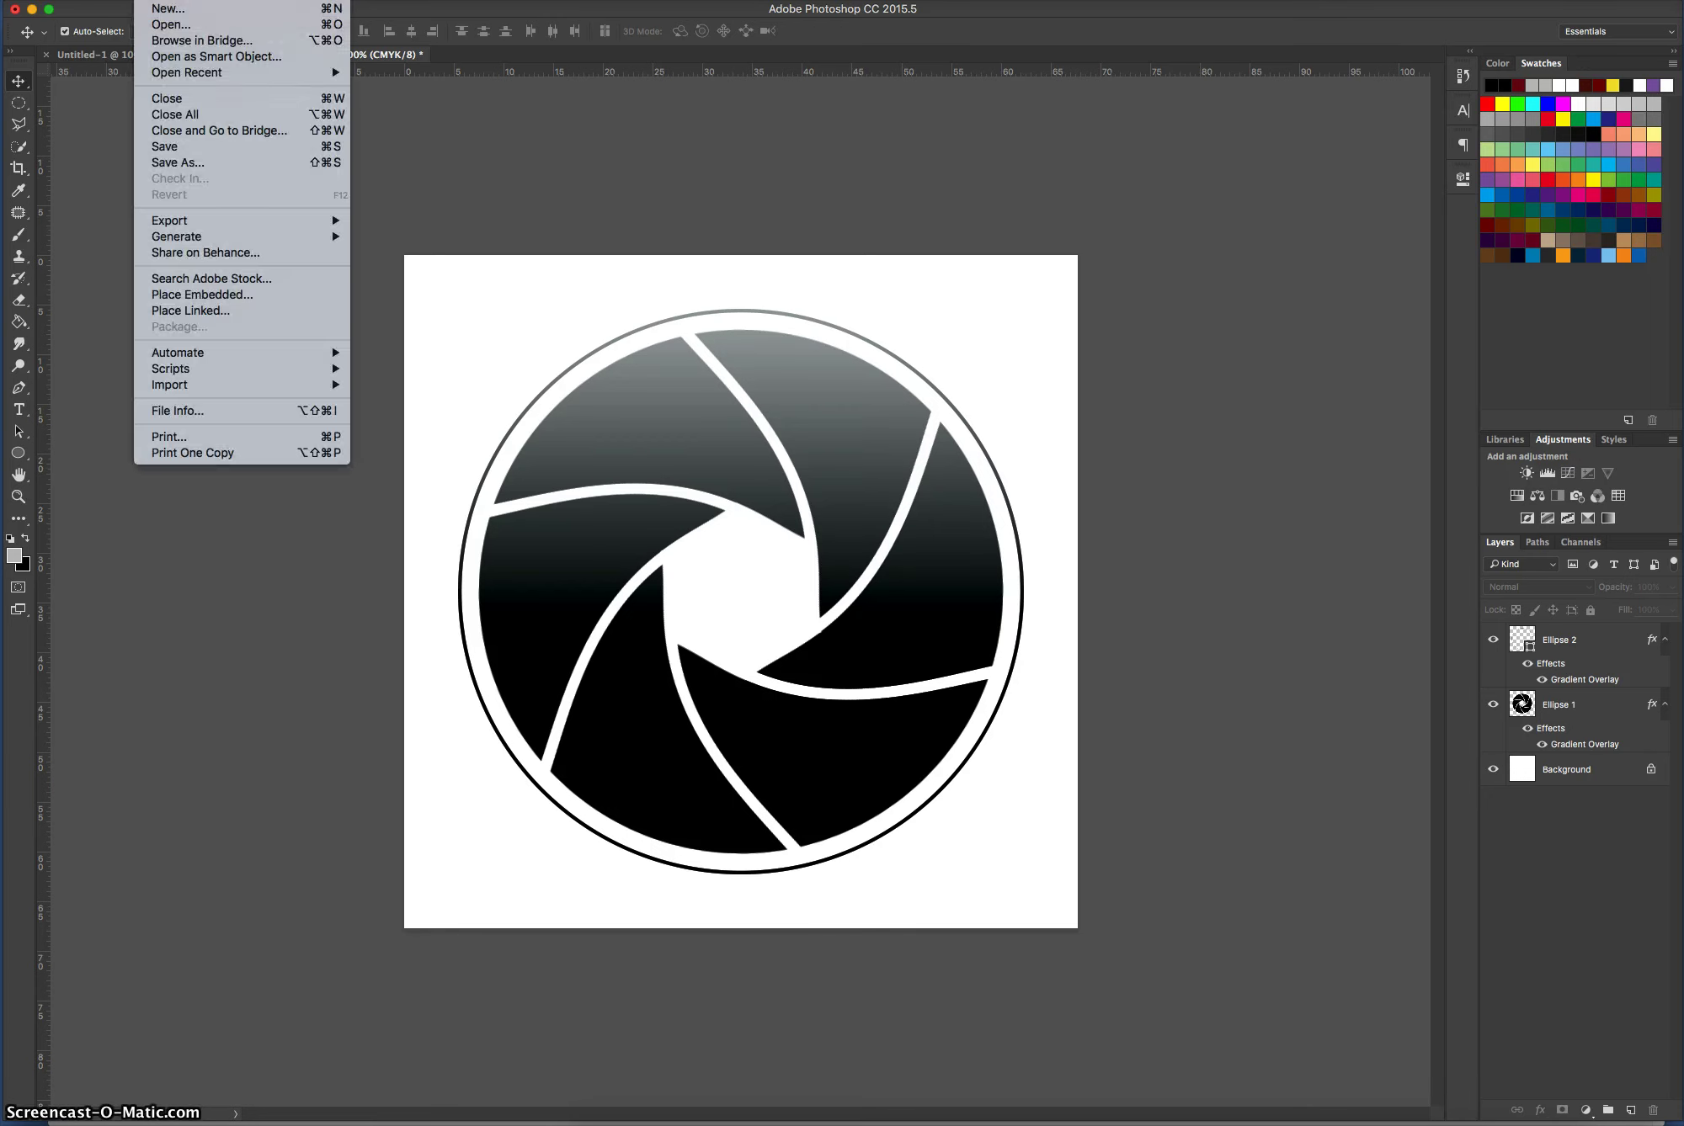
pyautogui.click(189, 163)
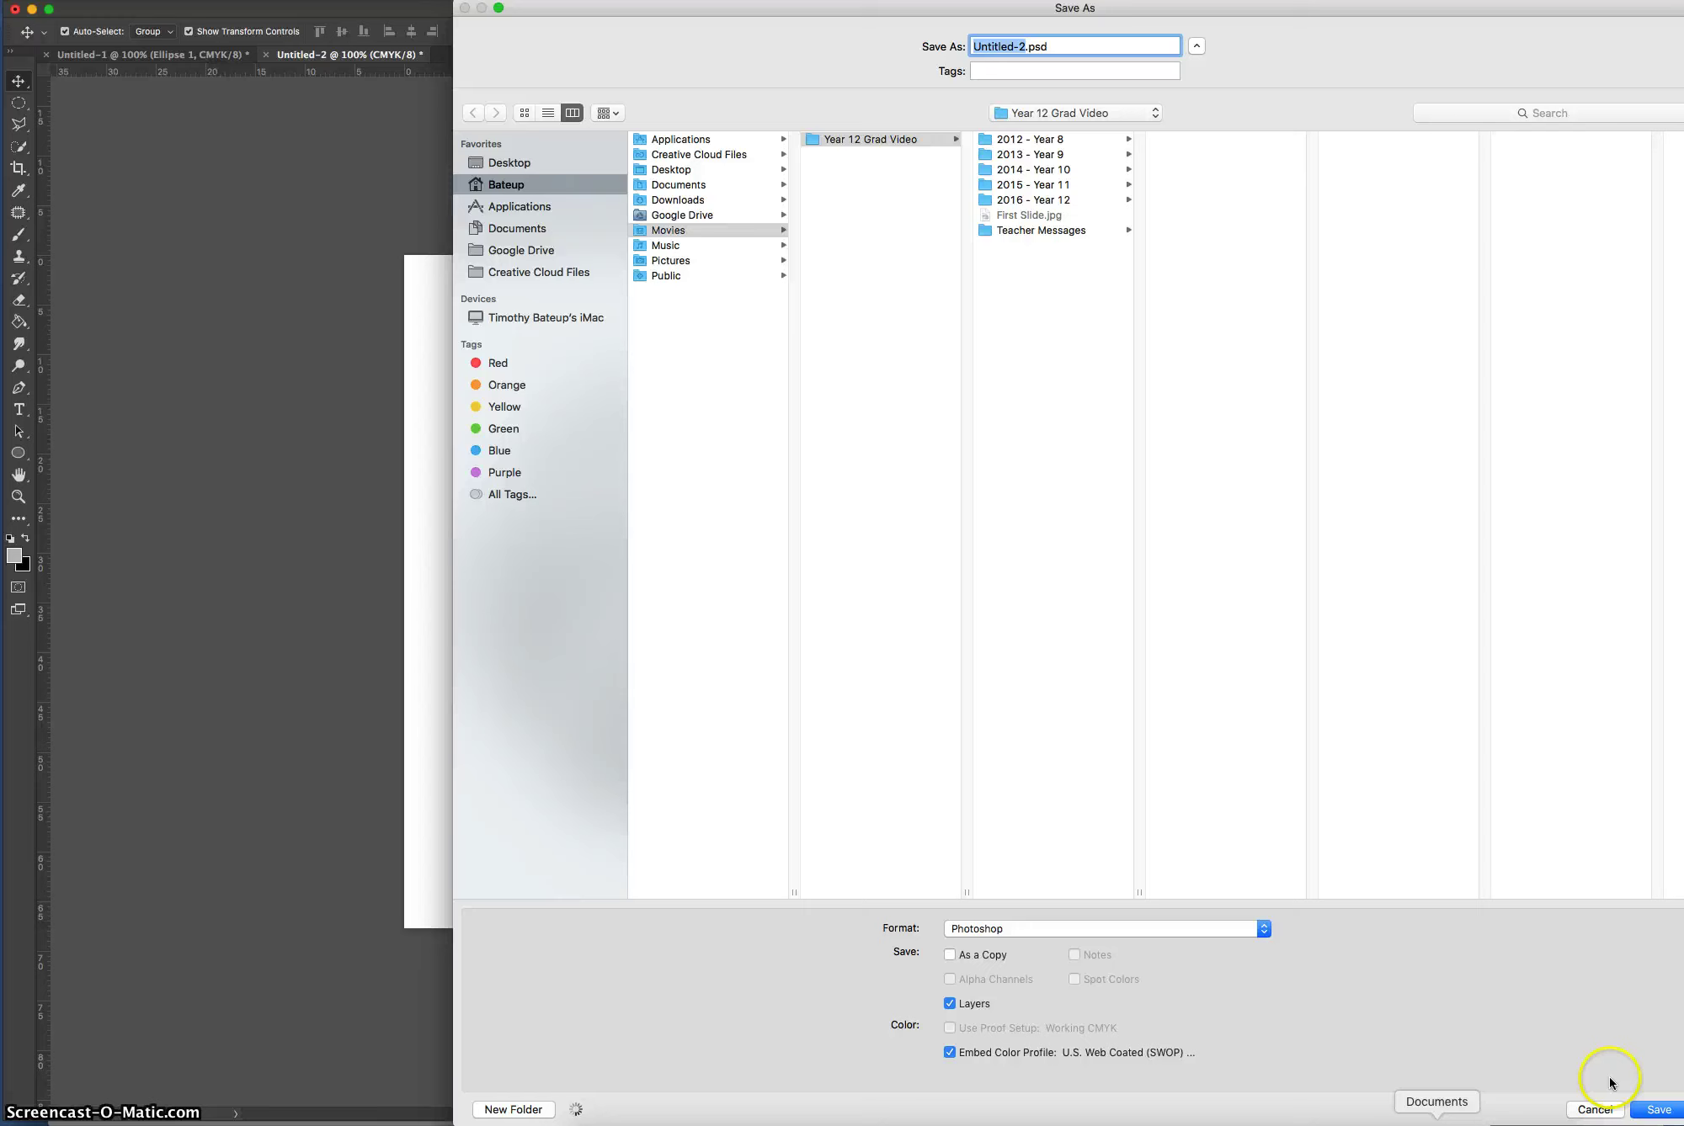
pyautogui.moveTo(1609, 1084); pyautogui.dragTo(1454, 712)
pyautogui.click(528, 164)
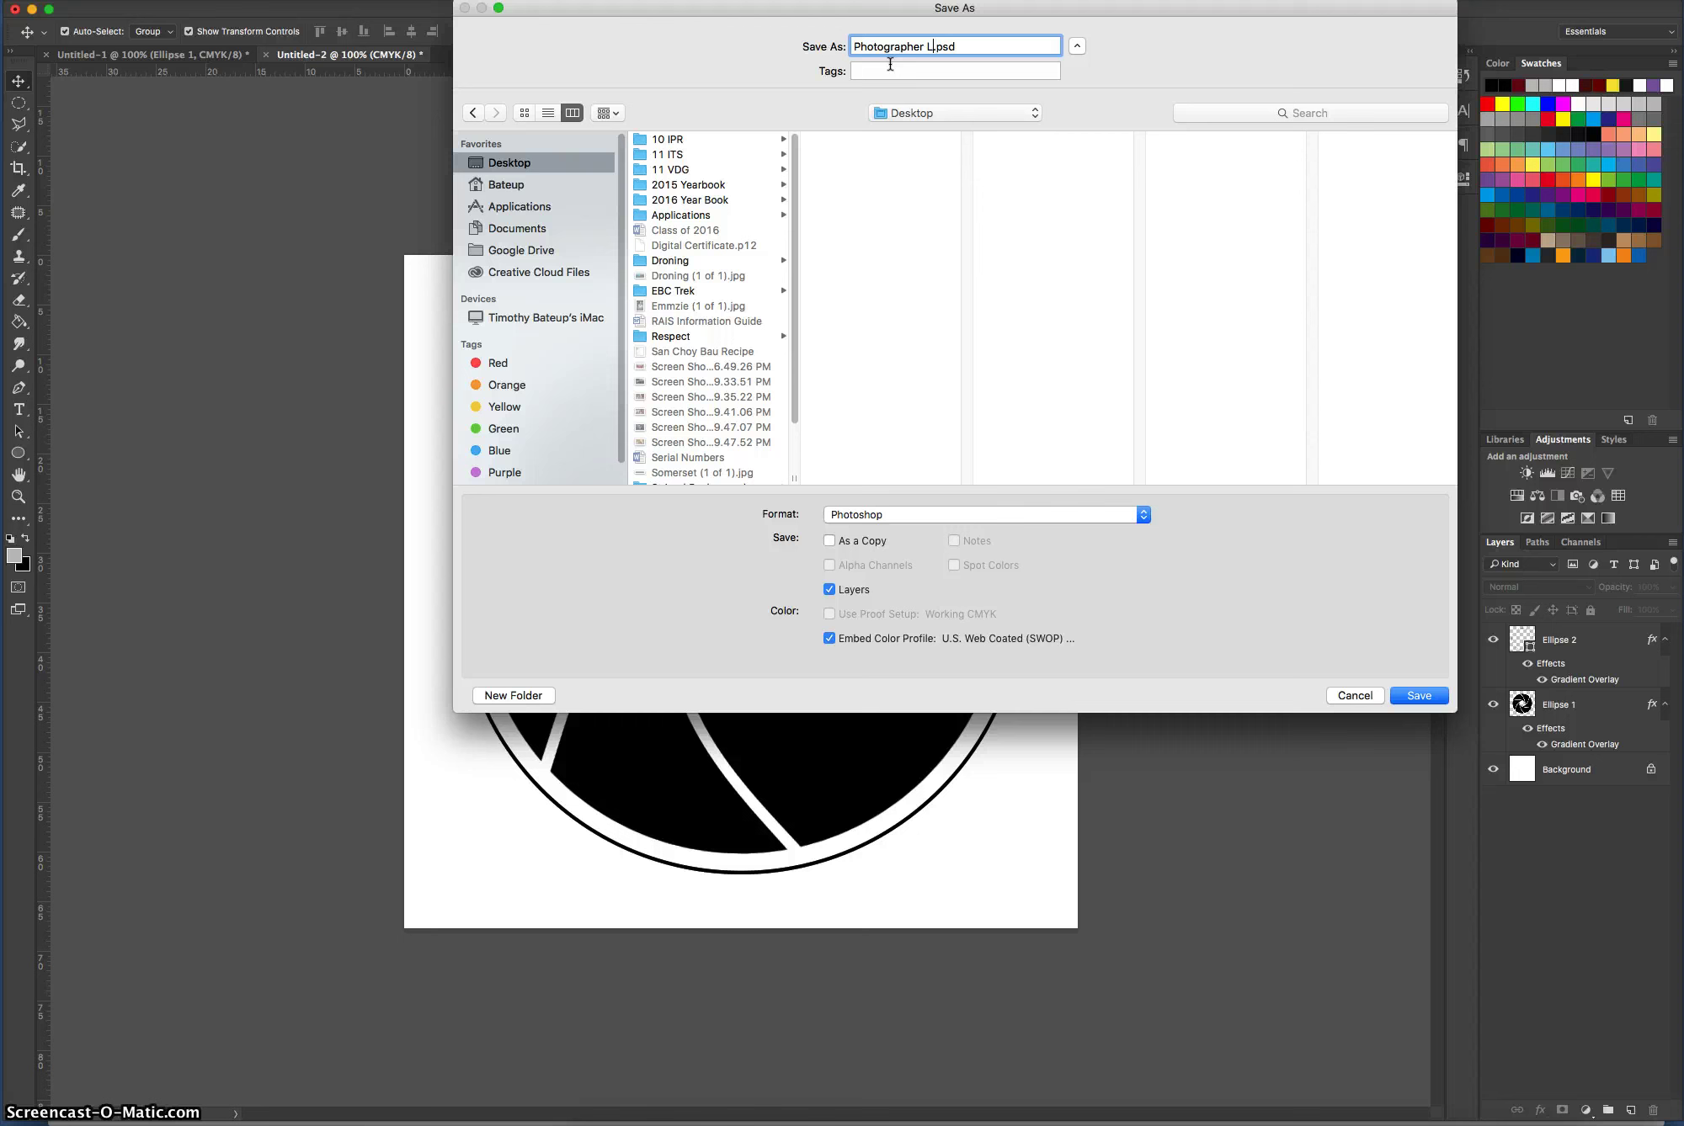
pyautogui.write('ogo')
pyautogui.click(1026, 516)
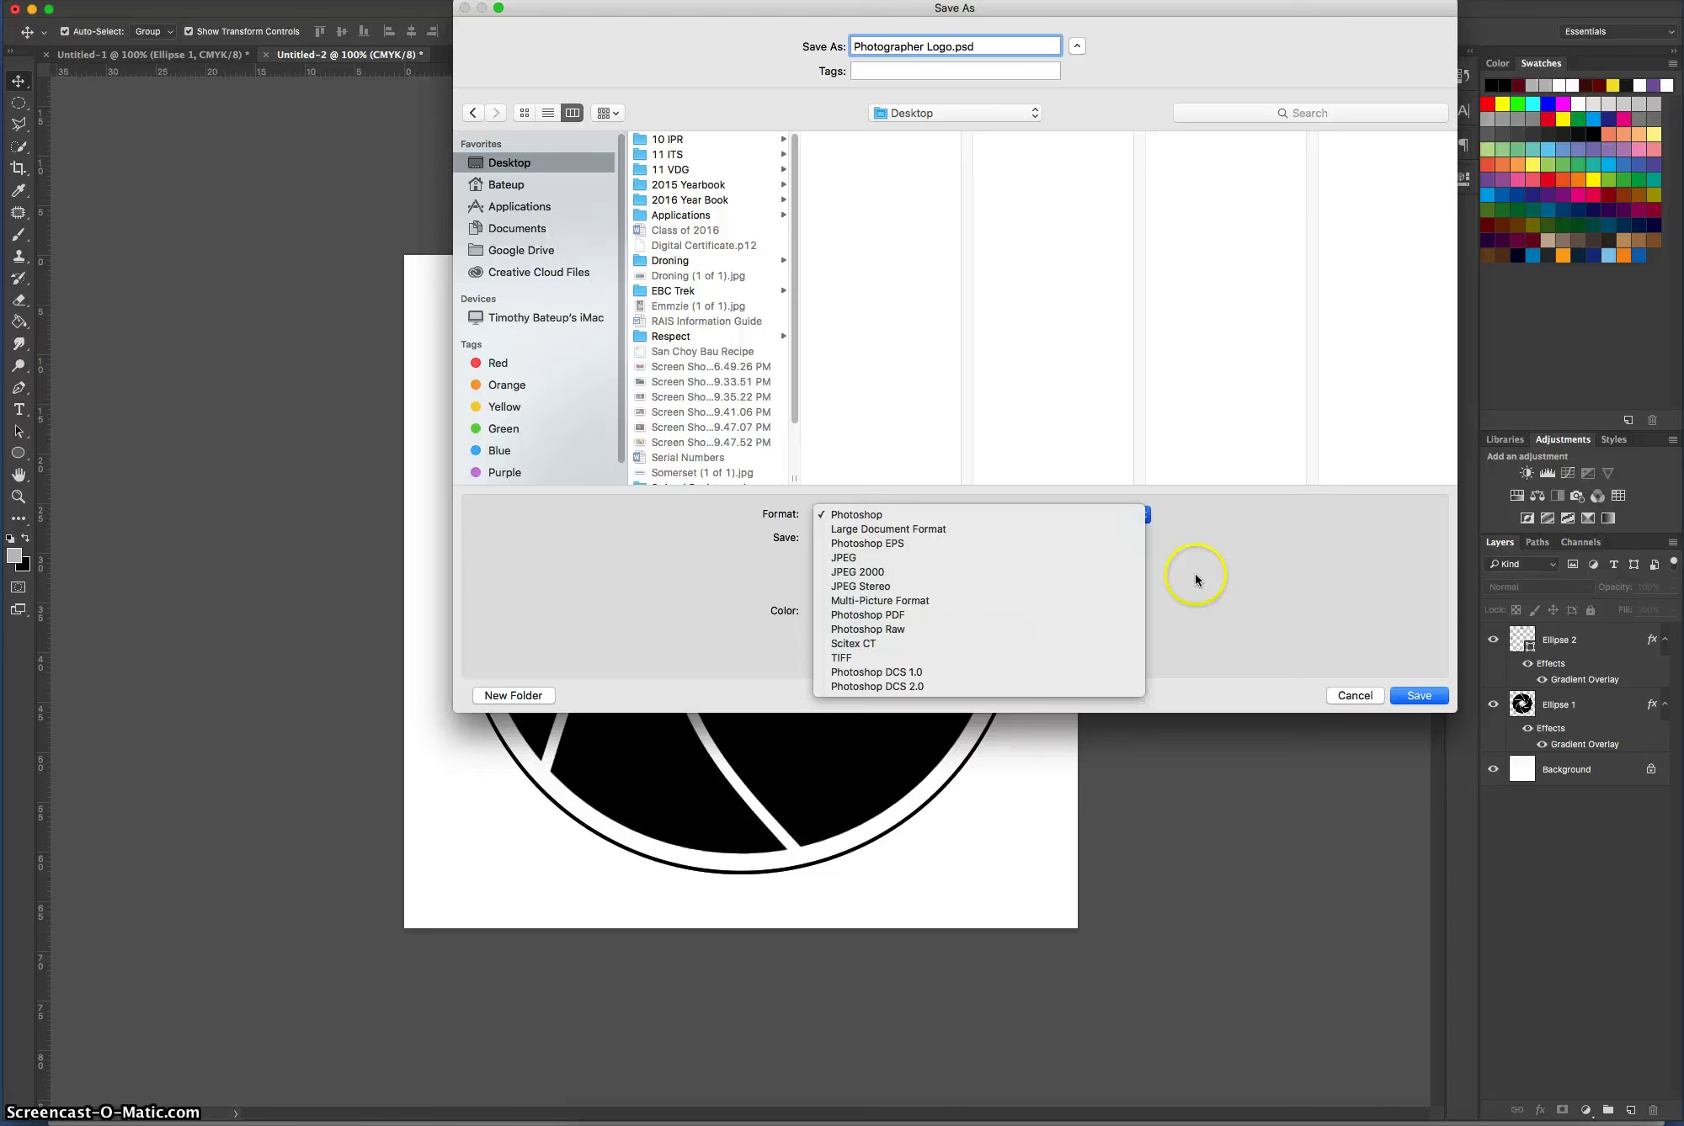
pyautogui.press('j')
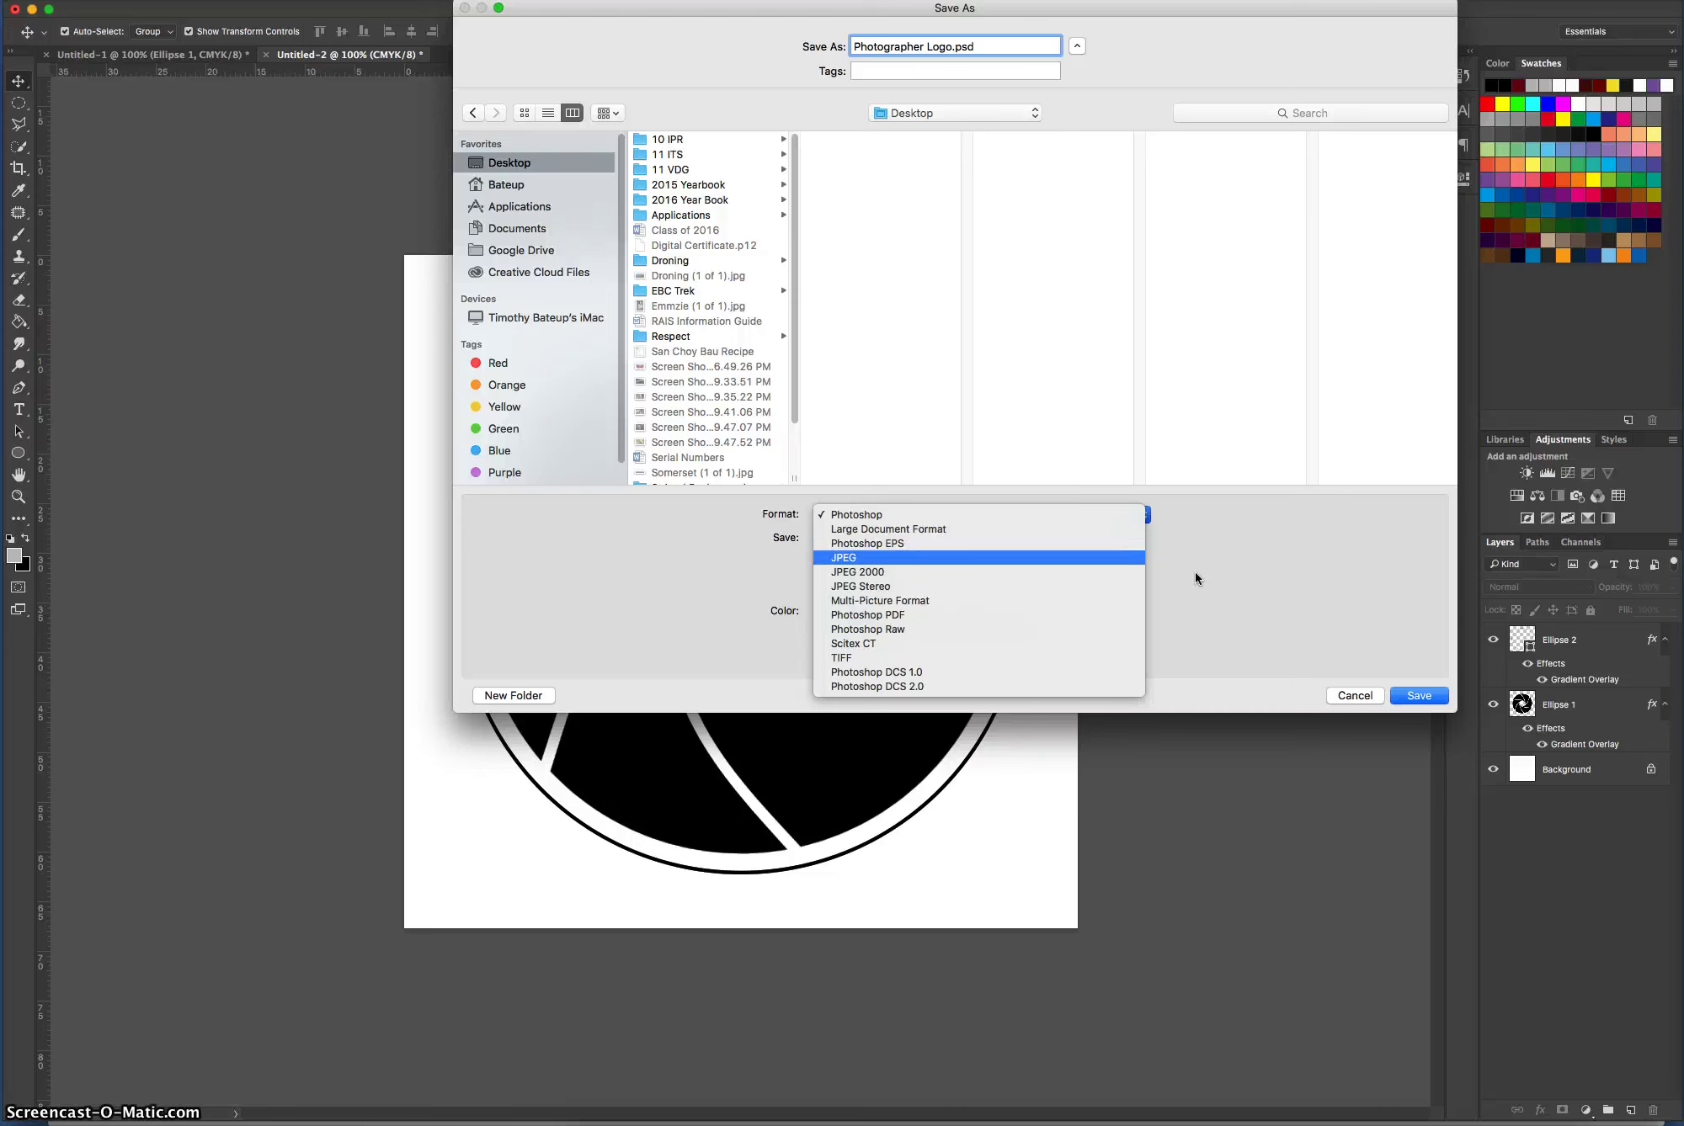
pyautogui.click(1014, 558)
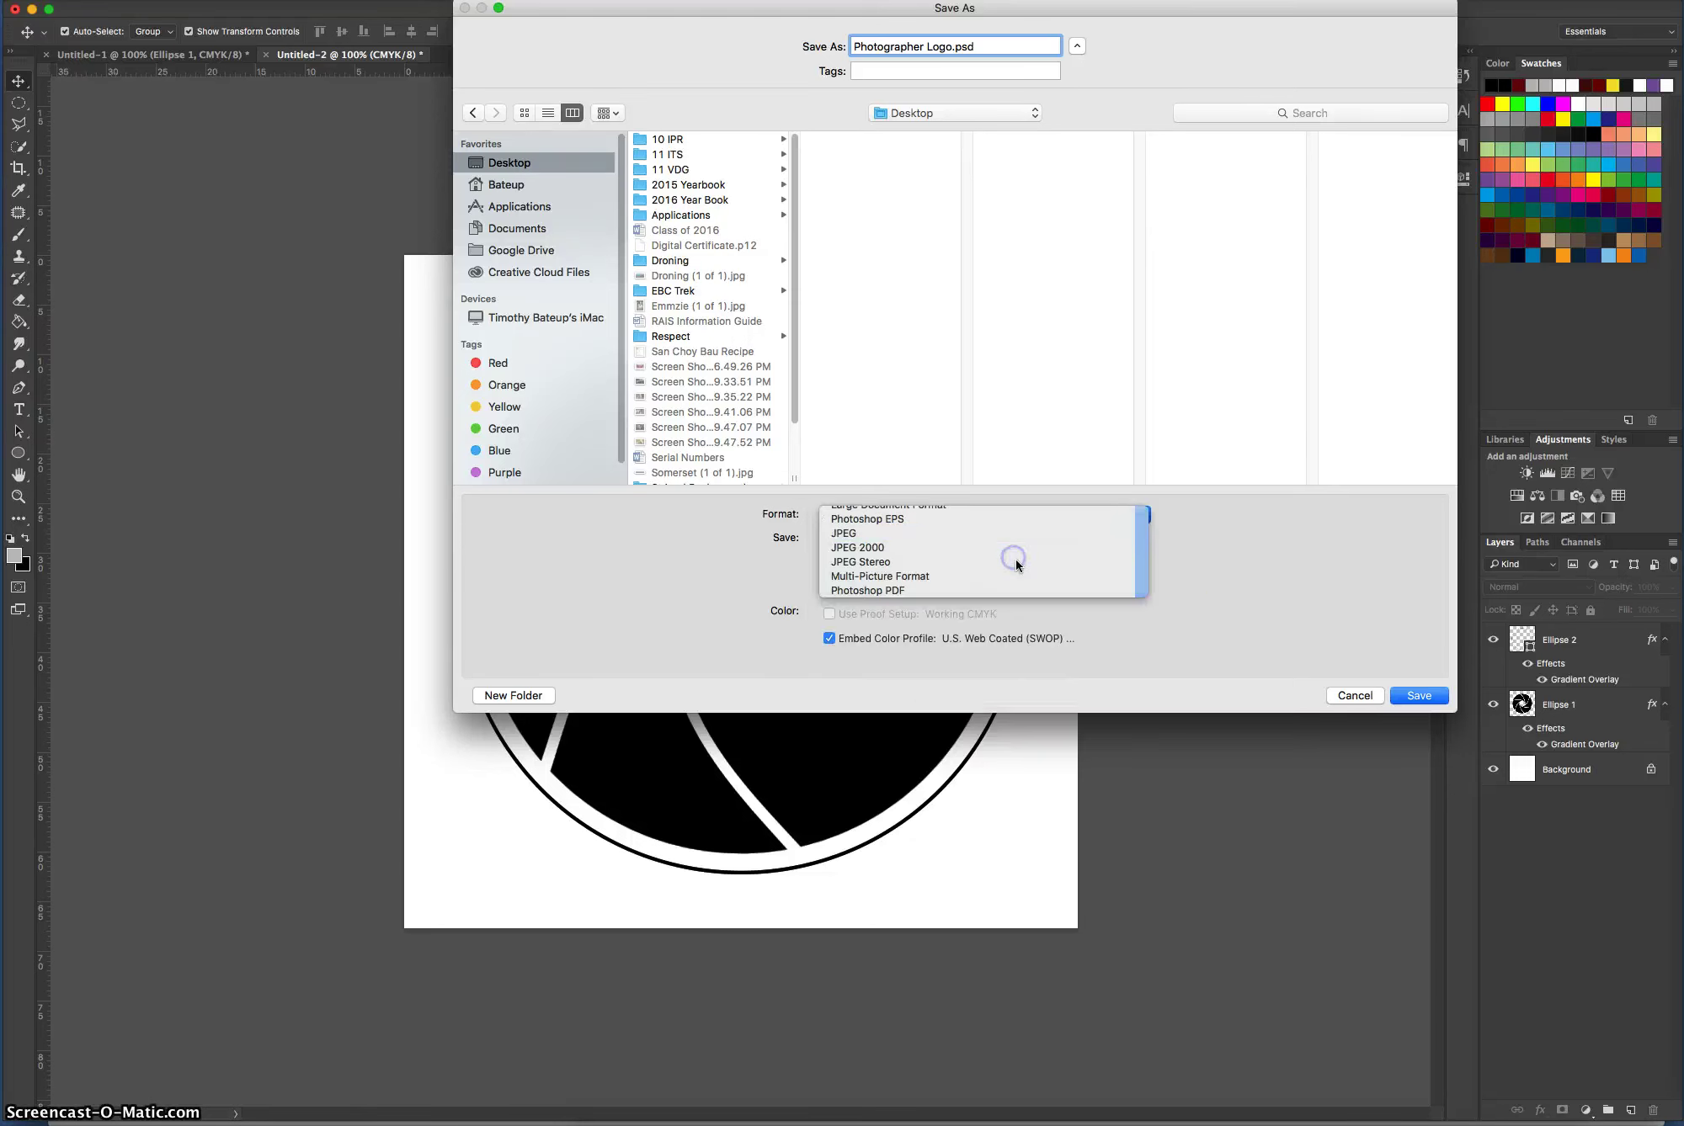
# Finish saving the JPEG at maximum quality 12.
pyautogui.click(1418, 695)
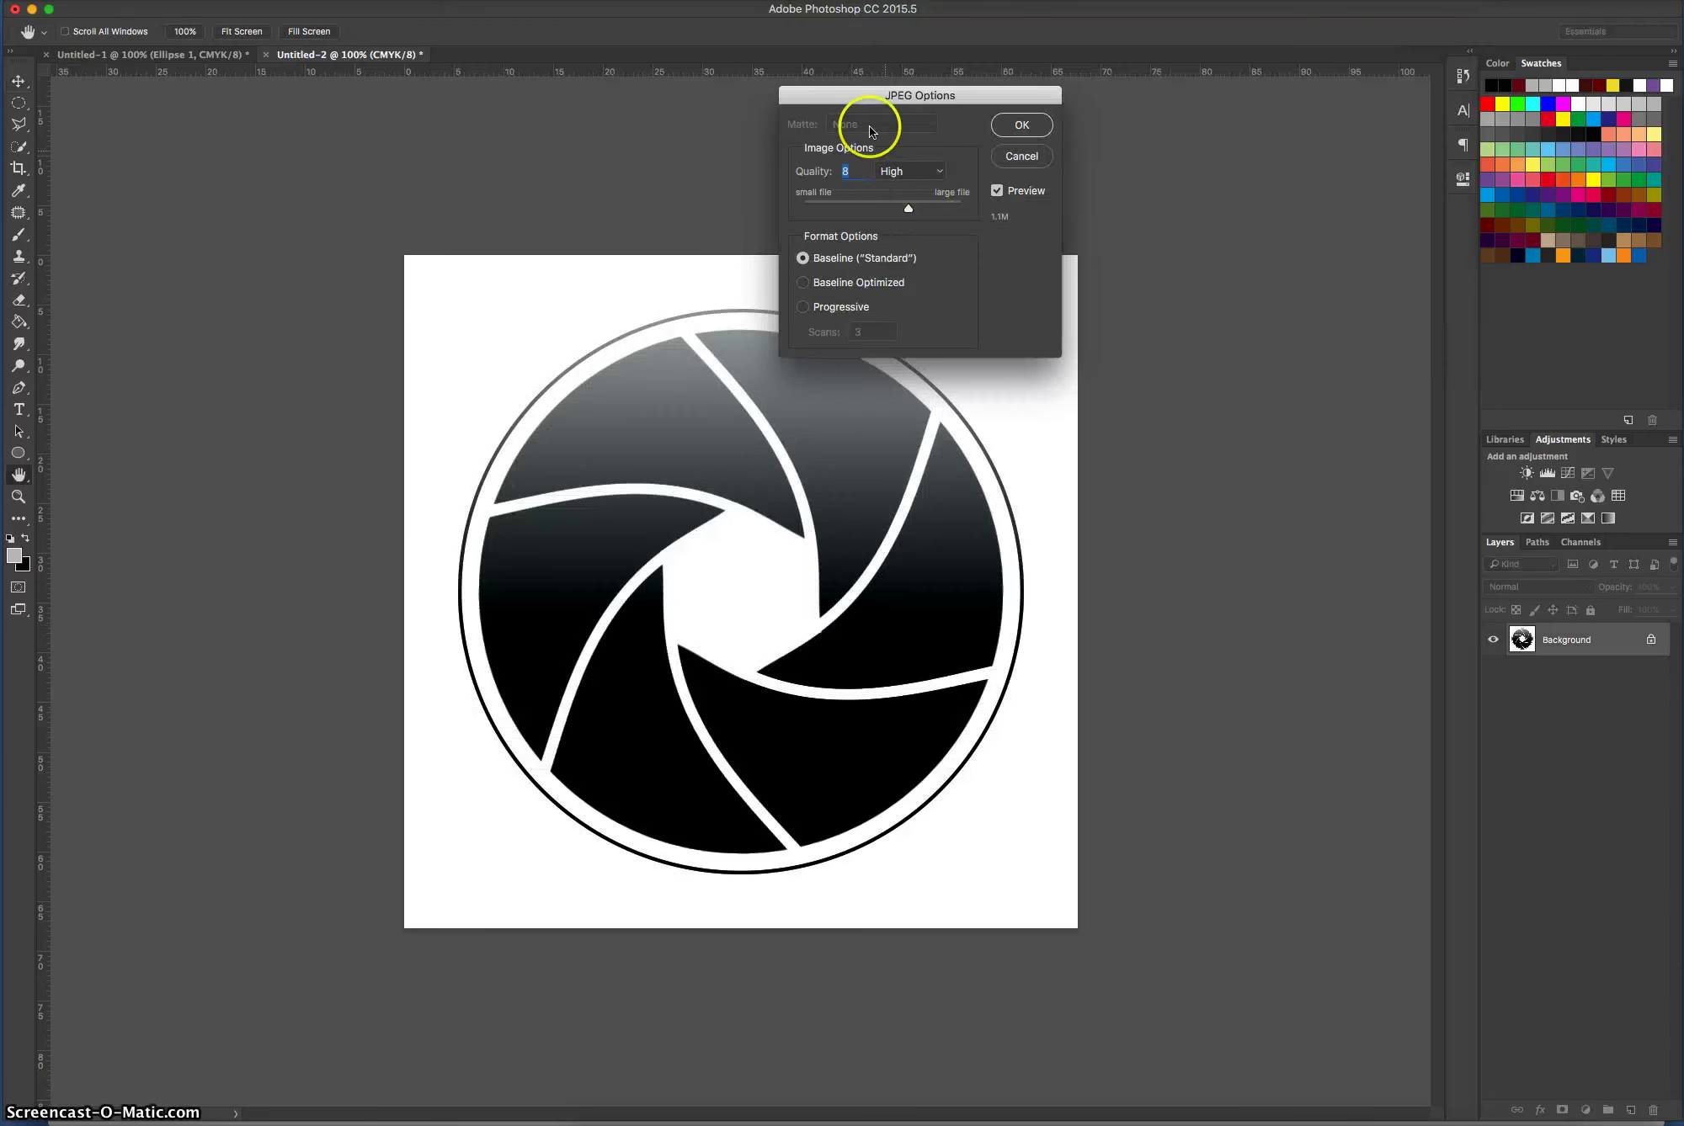
pyautogui.moveTo(908, 209); pyautogui.dragTo(979, 211)
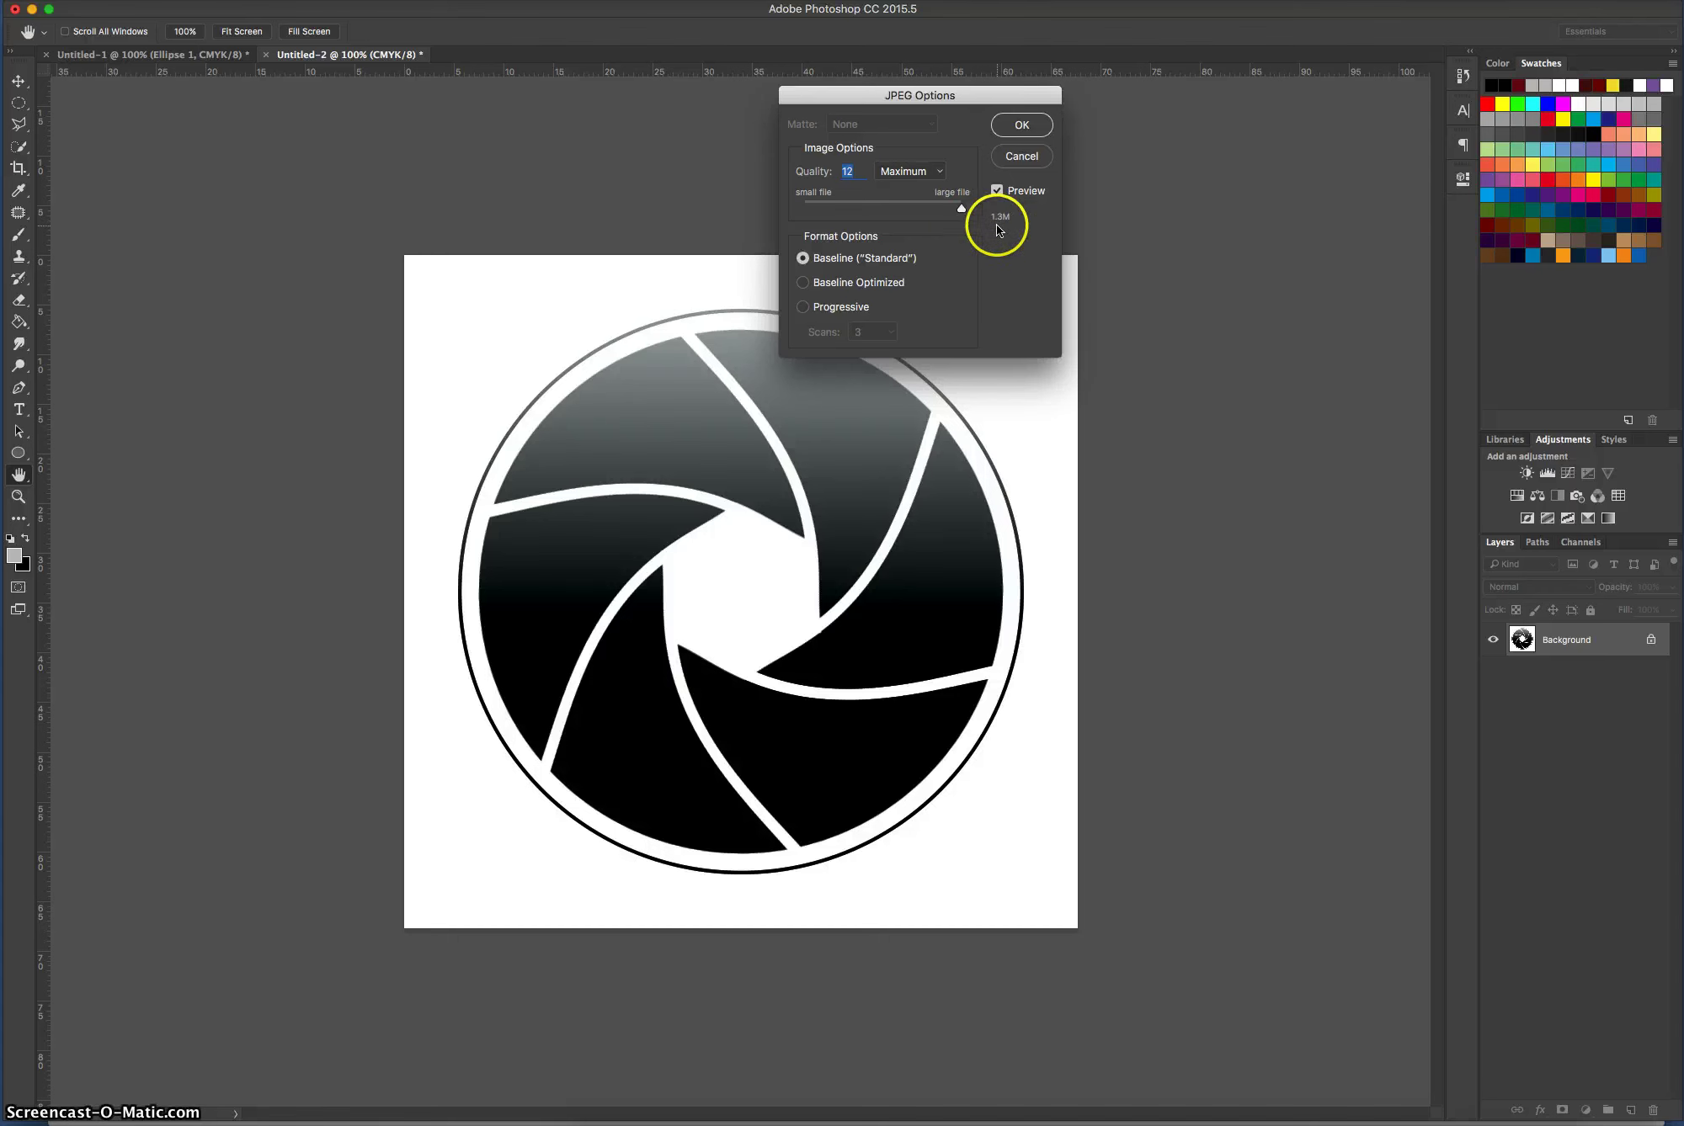
pyautogui.click(1020, 127)
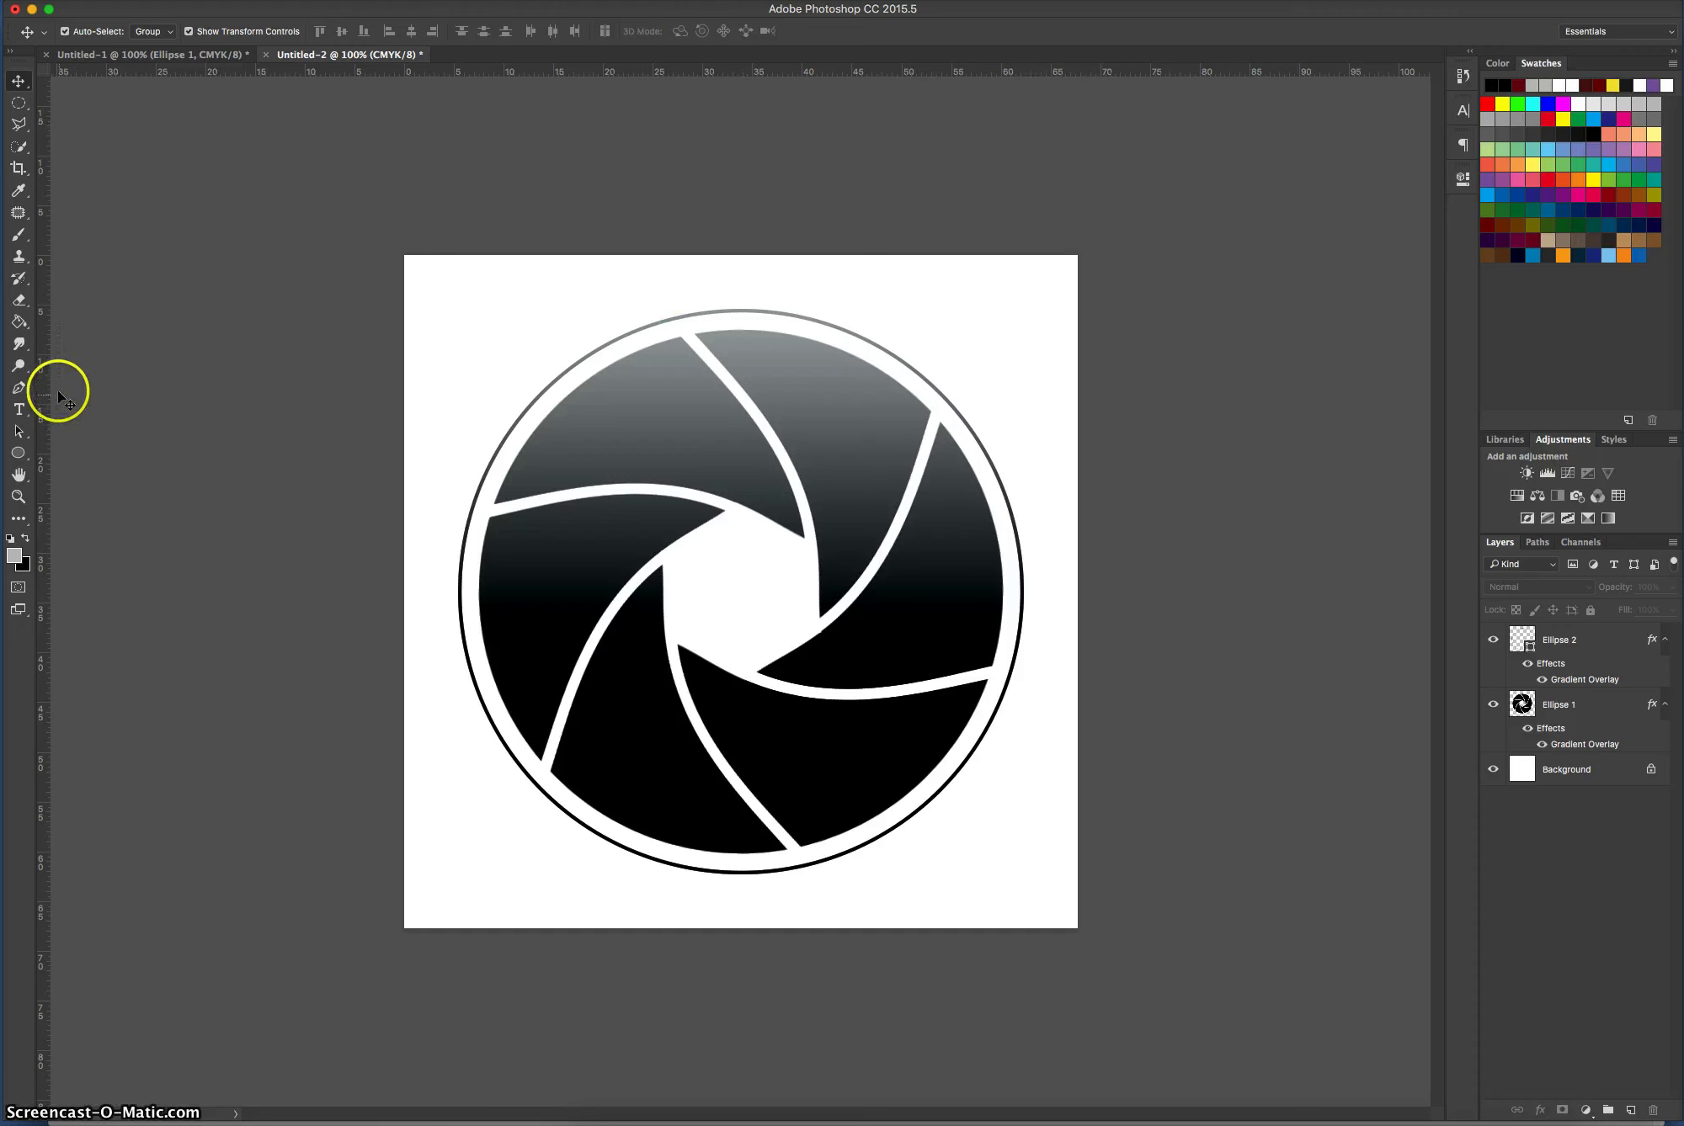
# Select the Horizontal Type tool, set to Riffic at 200 pt.
pyautogui.click(19, 409)
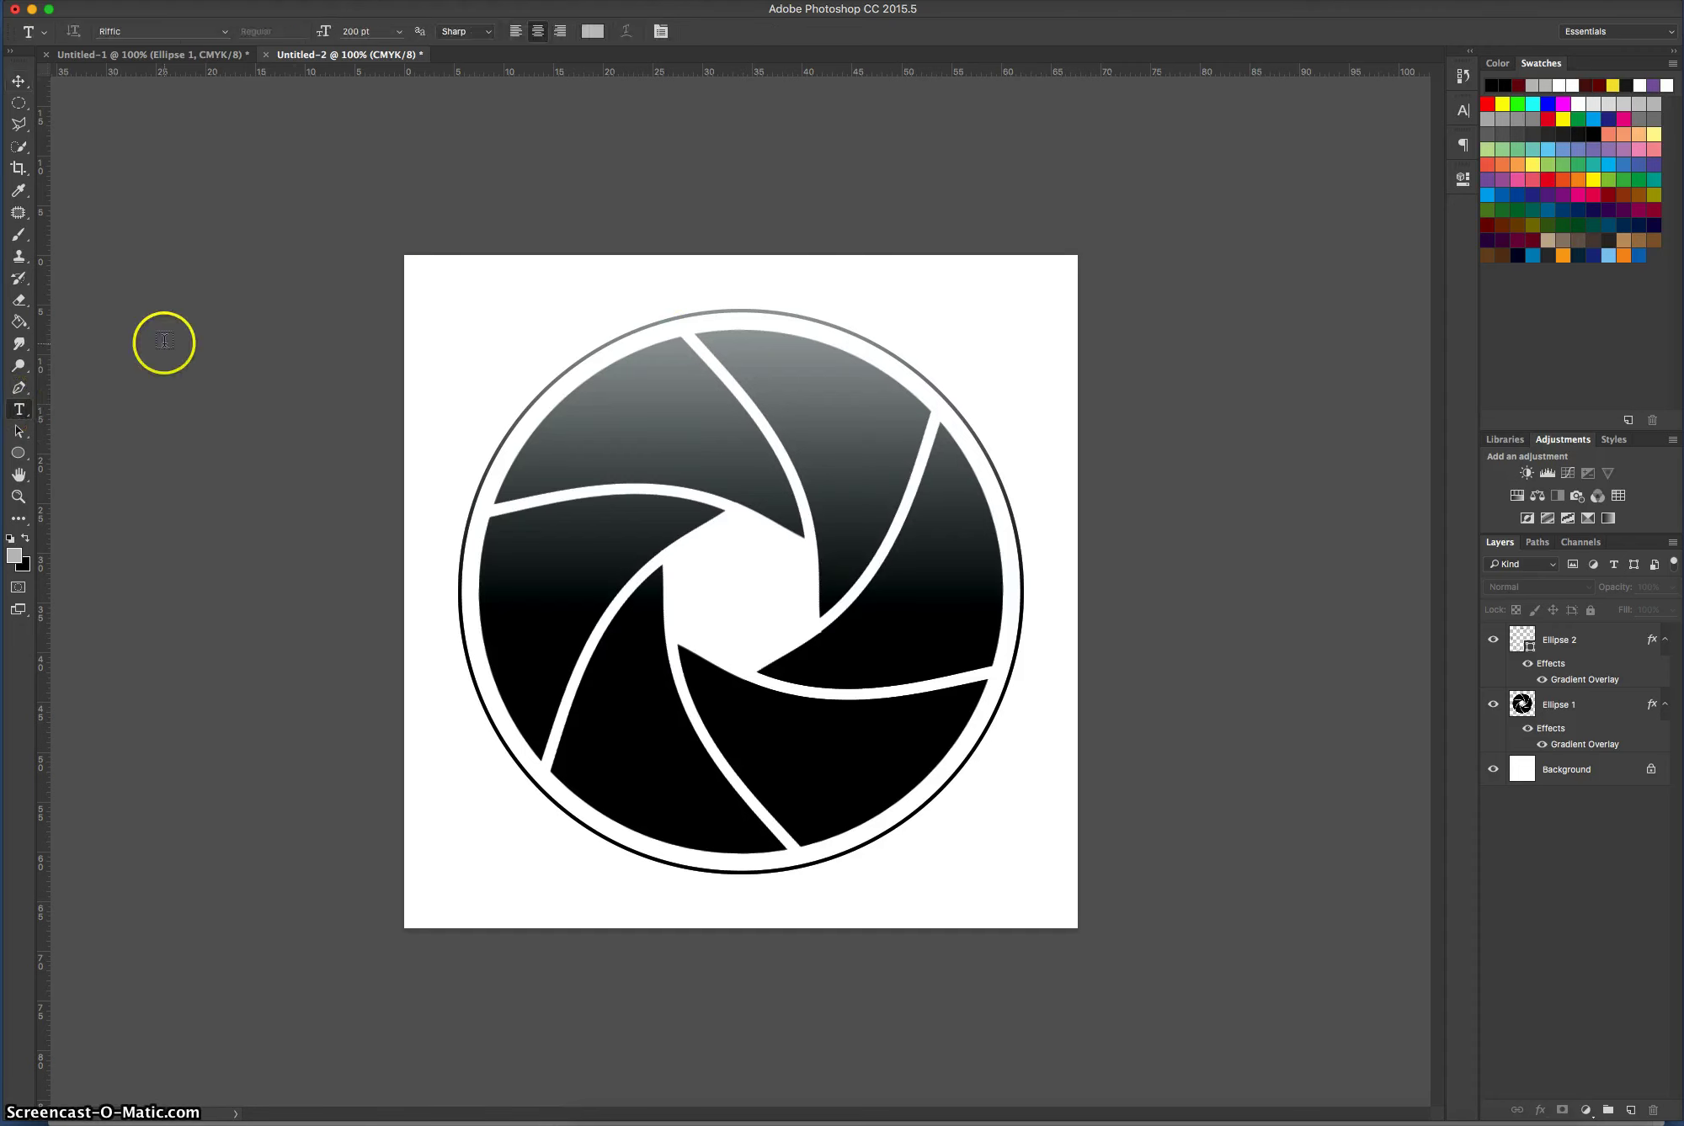